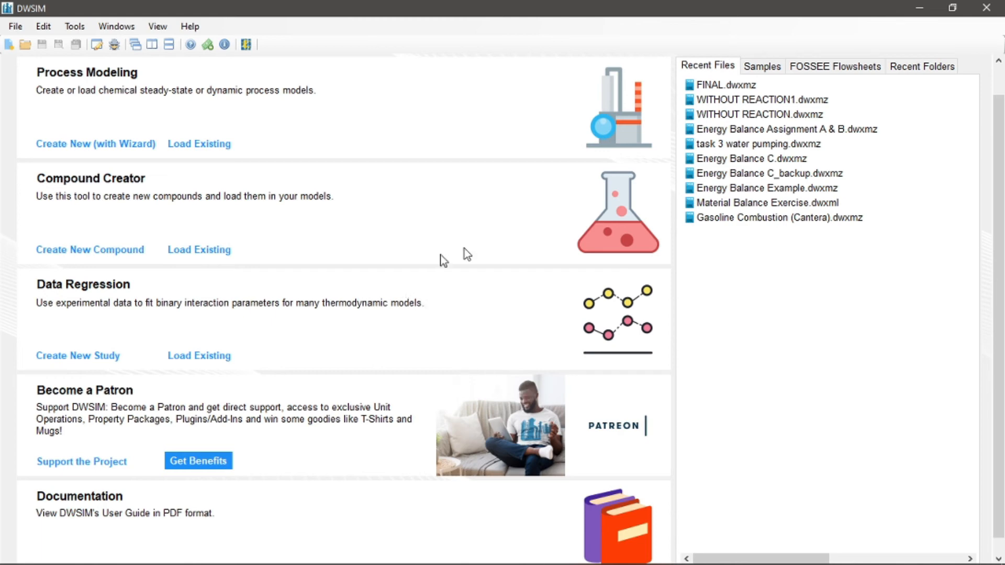
Start a new simulation with the configuration wizard and add Benzene as a compound
left_click(11, 45)
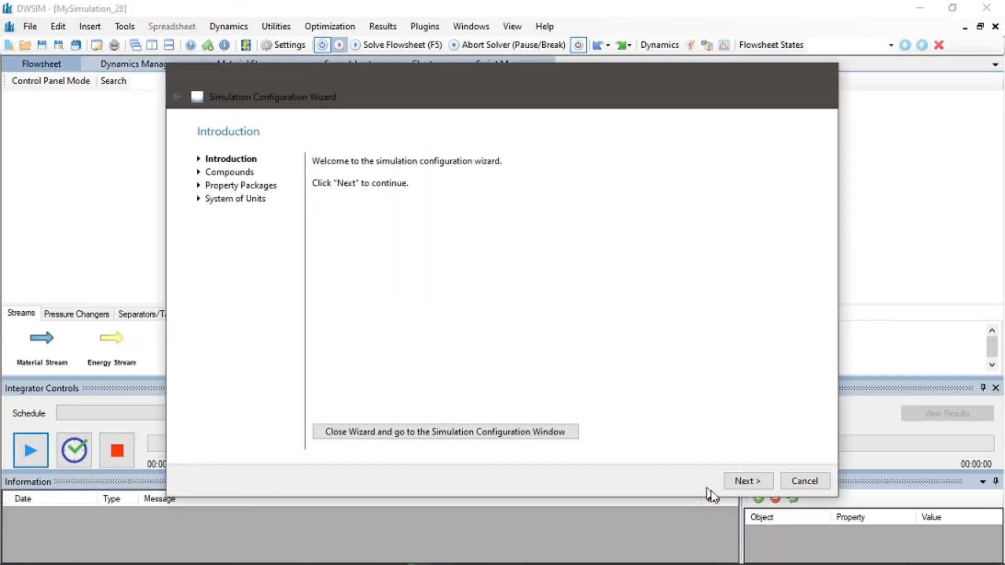
left_click(747, 480)
left_click(404, 192)
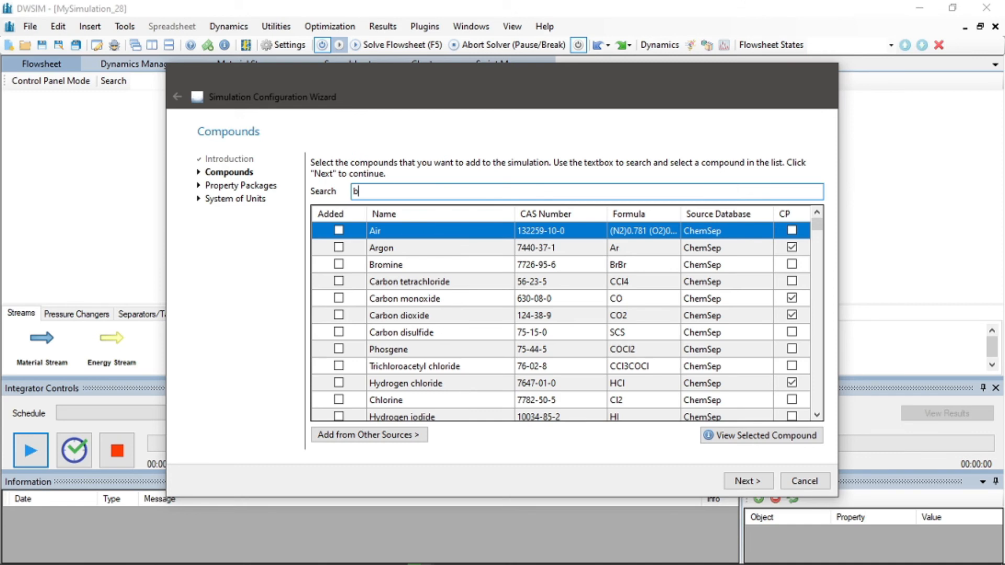
type("benz")
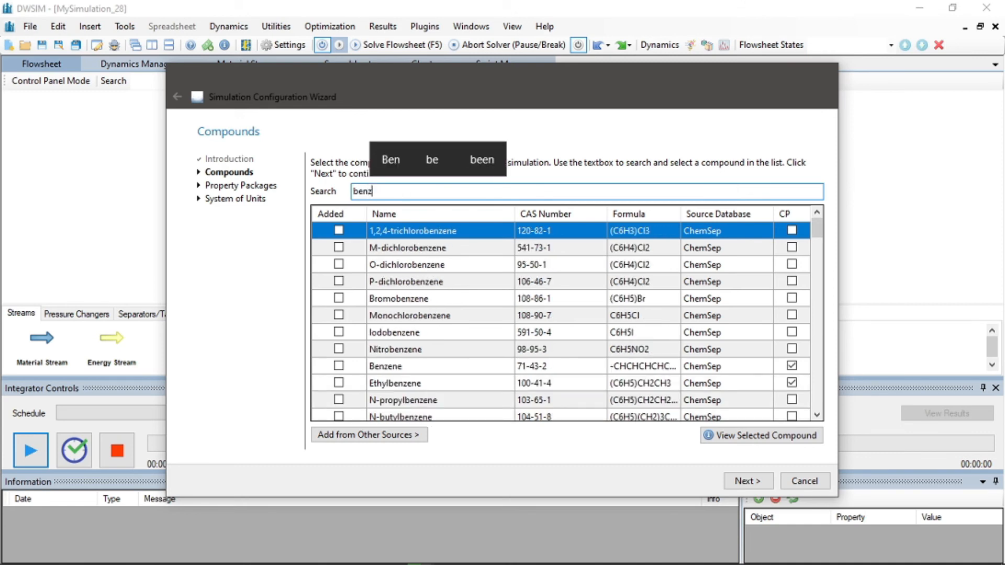
type("ene")
key("Return")
Search for sulfur compounds and add Sulfur dioxide
type("sulf")
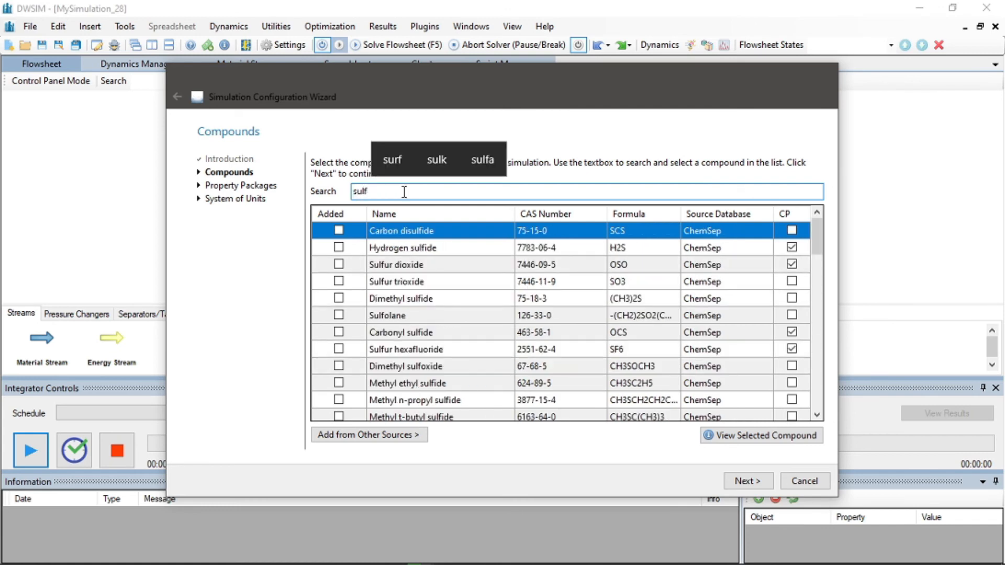
type("ur")
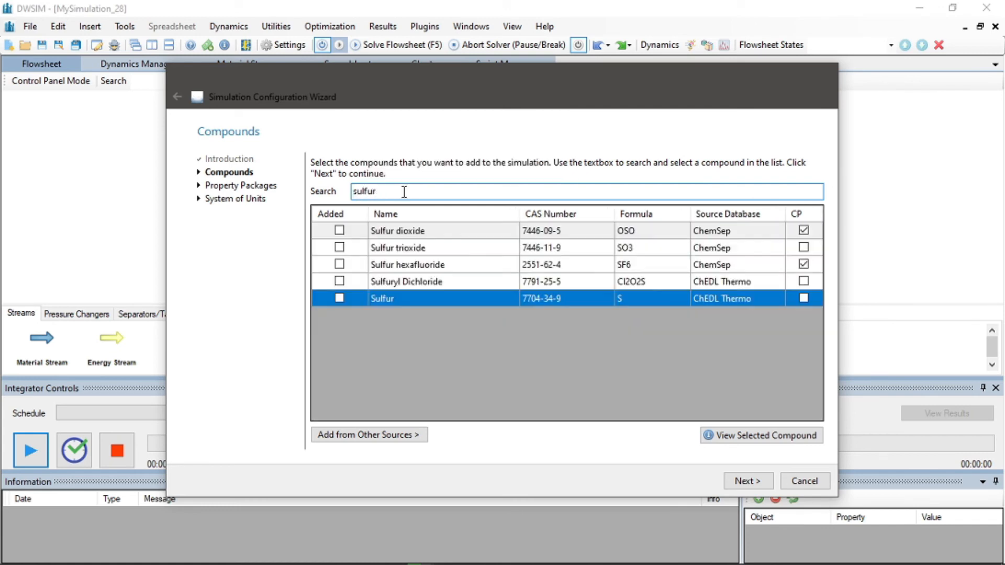
left_click(344, 230)
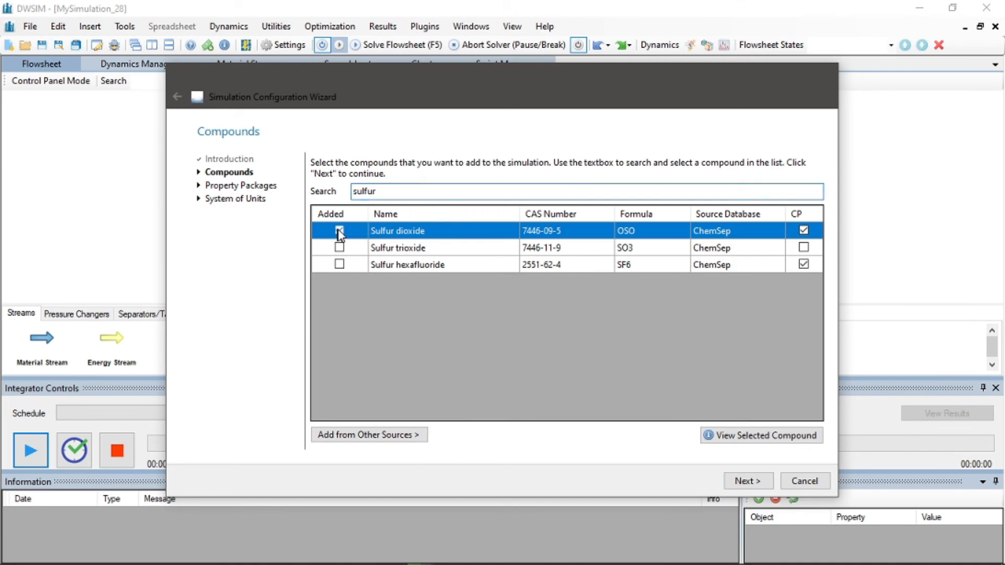
Add Water as a compound and continue to the property packages
left_click_drag(387, 194, 343, 197)
type("w")
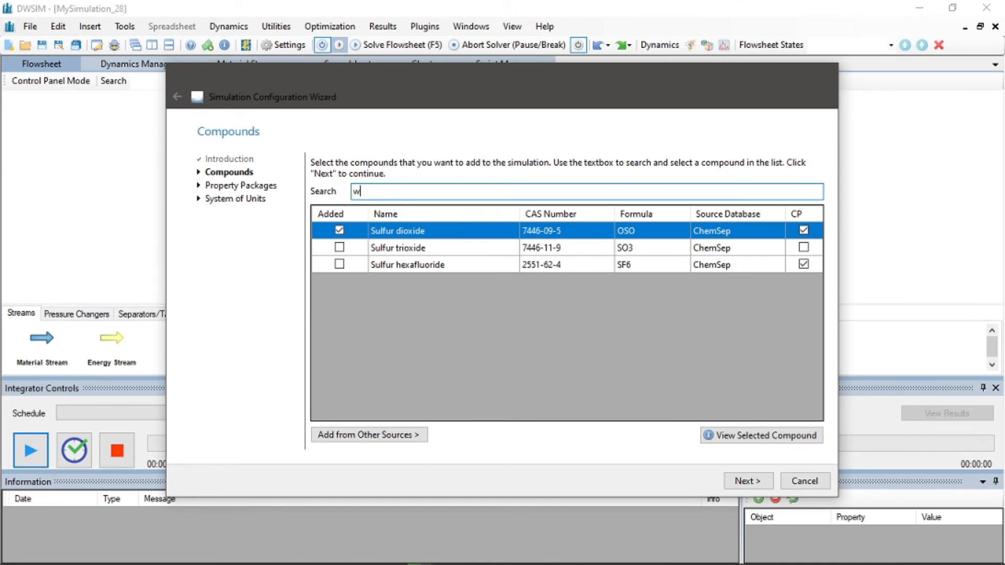
type("ater")
left_click(339, 230)
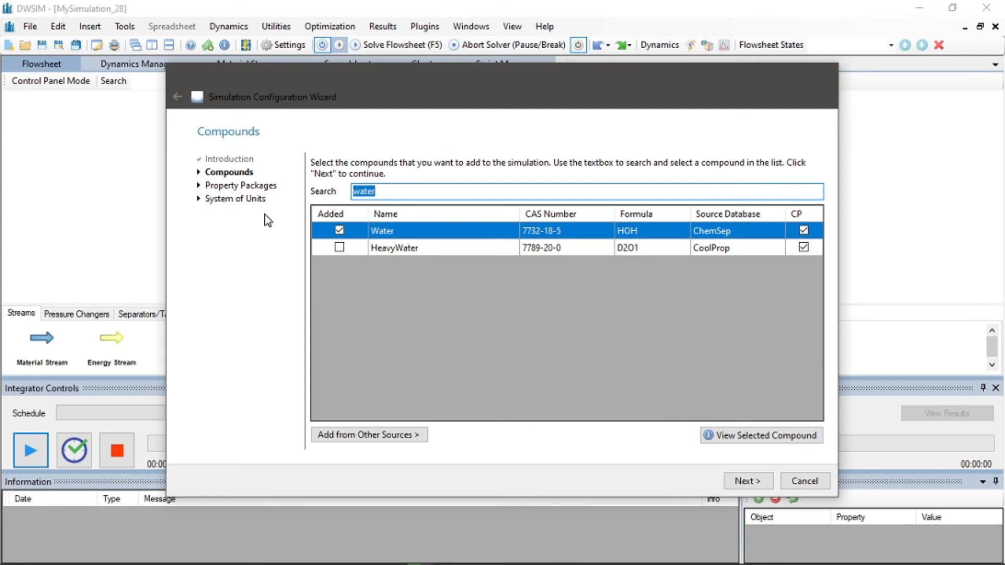
left_click(762, 480)
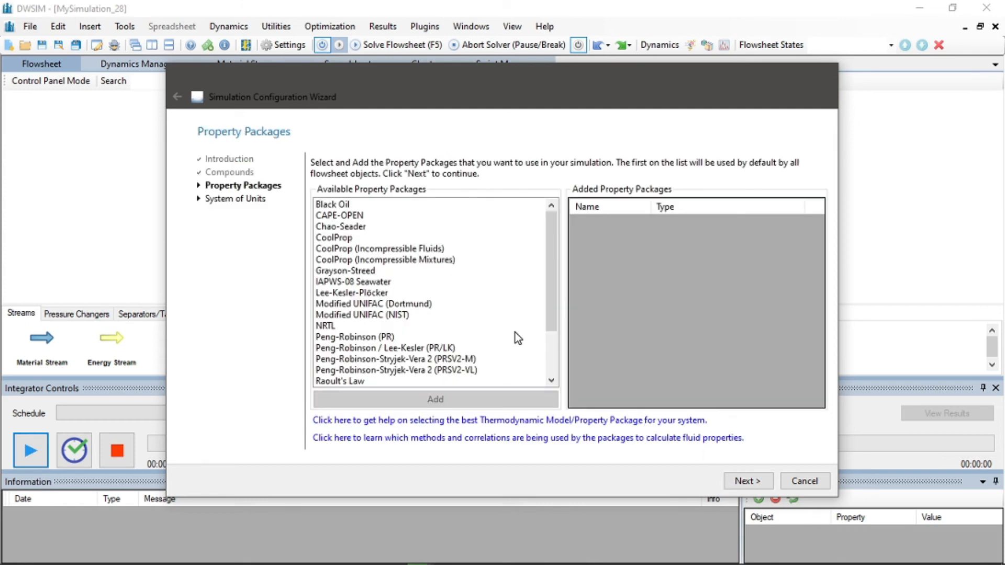
Add the Raoult's Law property package and continue to the system of units
left_click(361, 382)
left_click(379, 399)
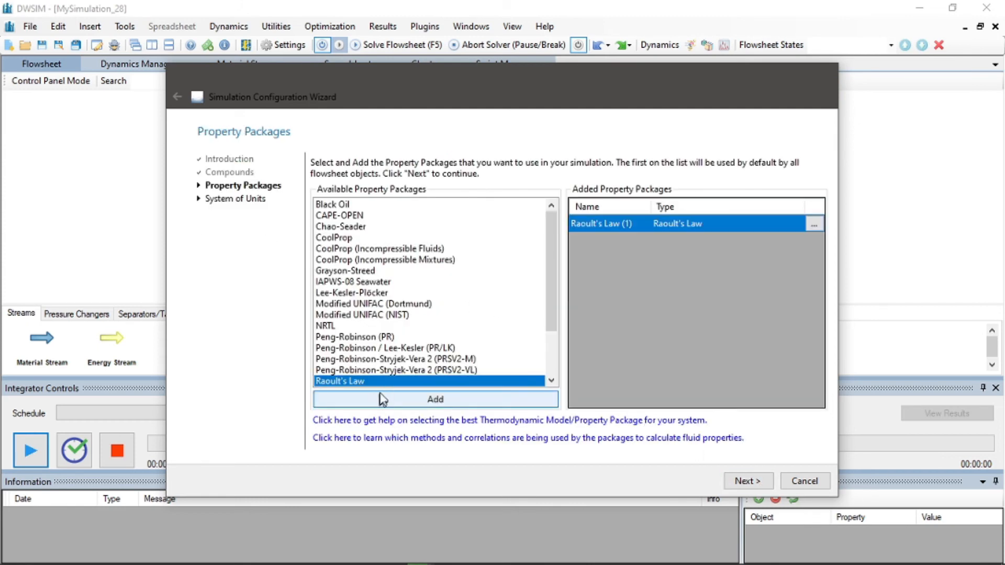
left_click(747, 481)
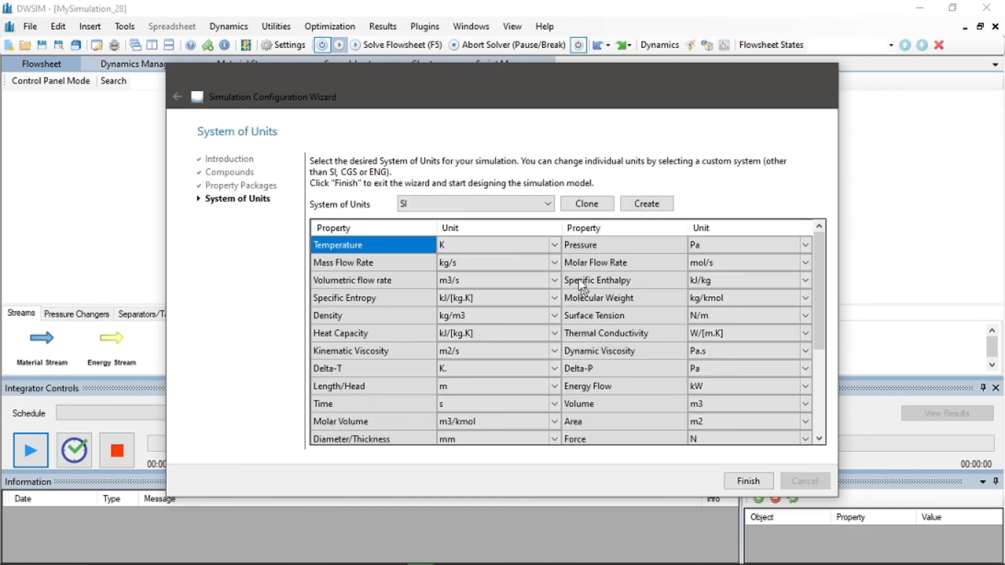
Clone the SI unit system, set mass flow rate to kg/h, time to h and molar flow rate to mol/h, and finish
left_click(583, 208)
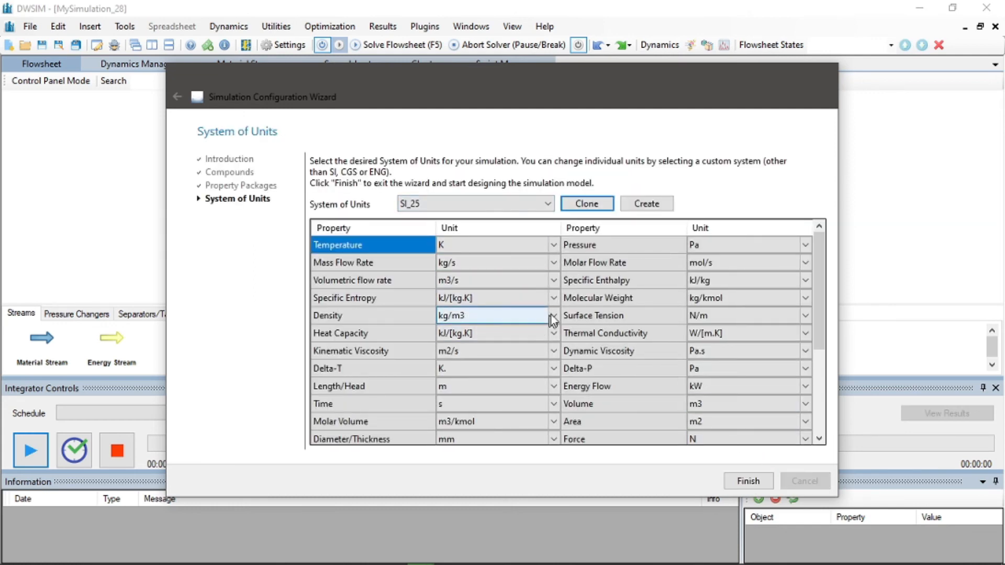
left_click(553, 263)
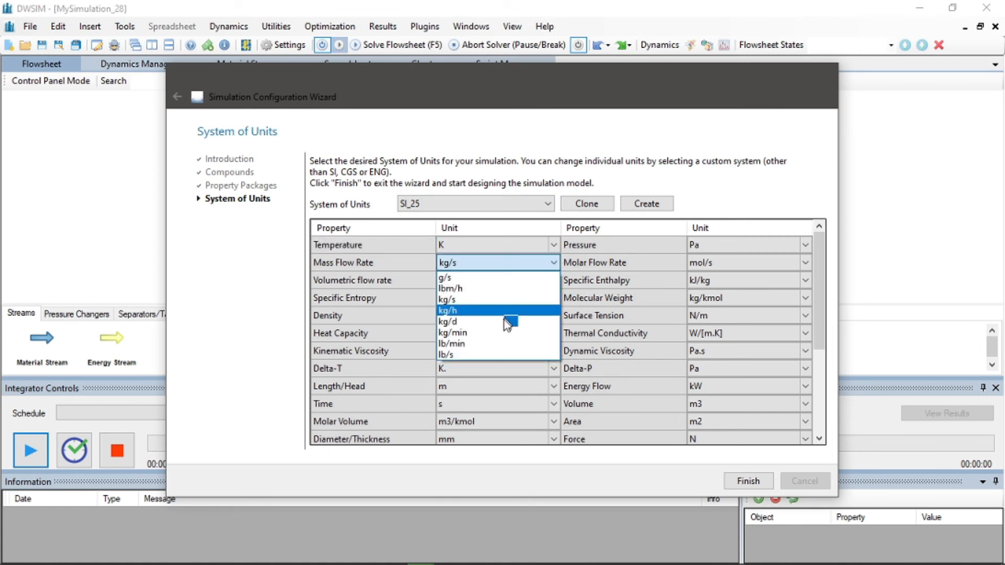
left_click(494, 311)
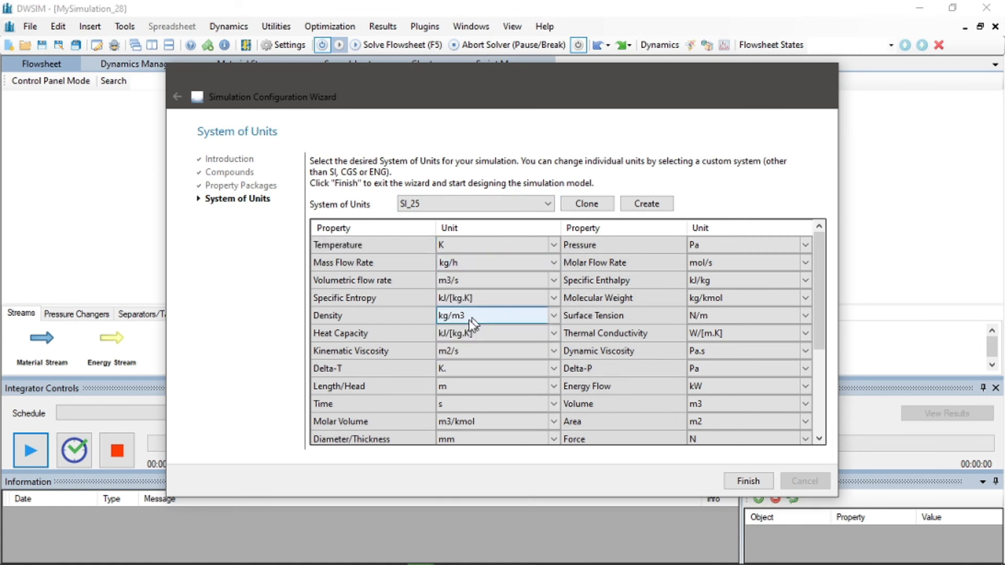
left_click(557, 407)
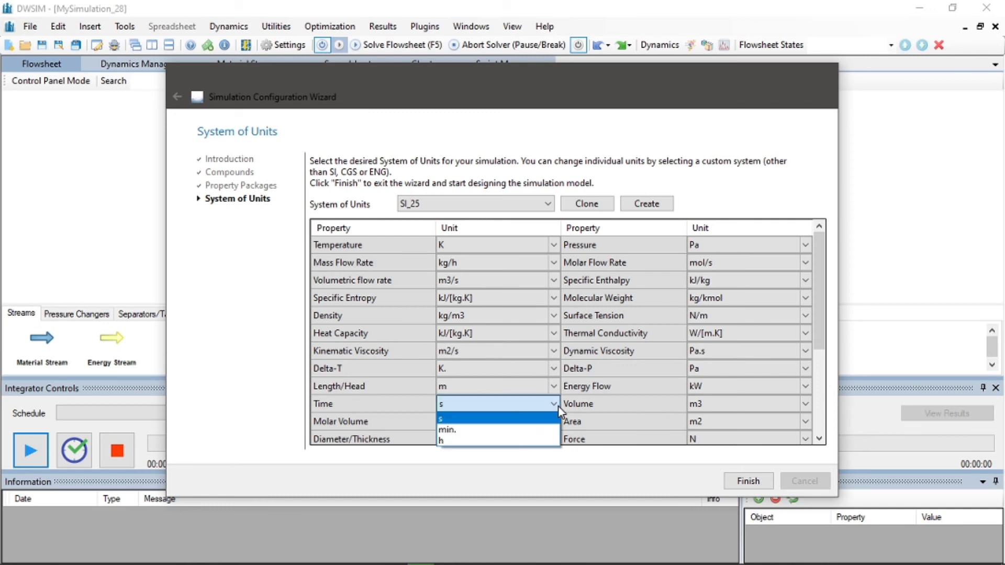
left_click(494, 440)
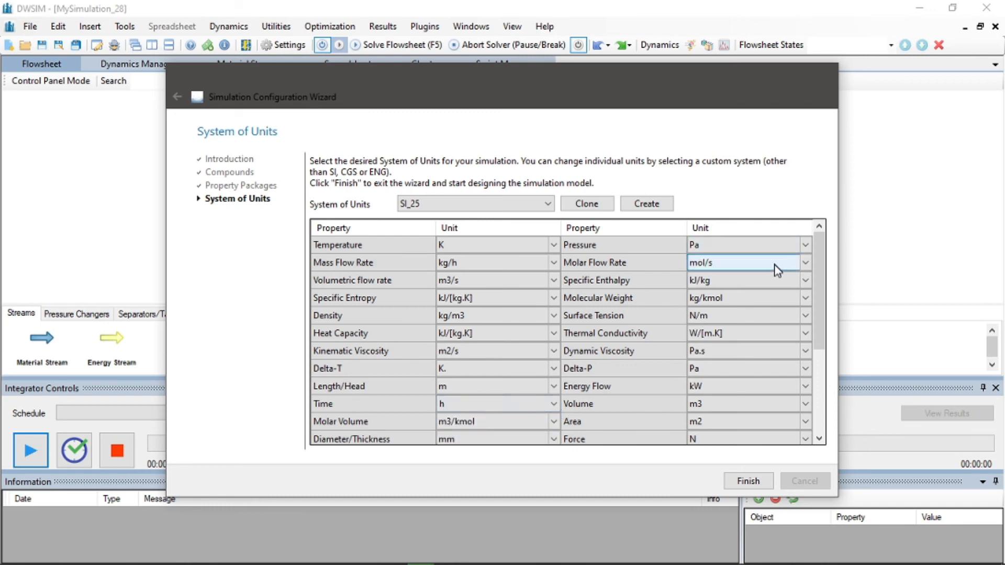
left_click(804, 263)
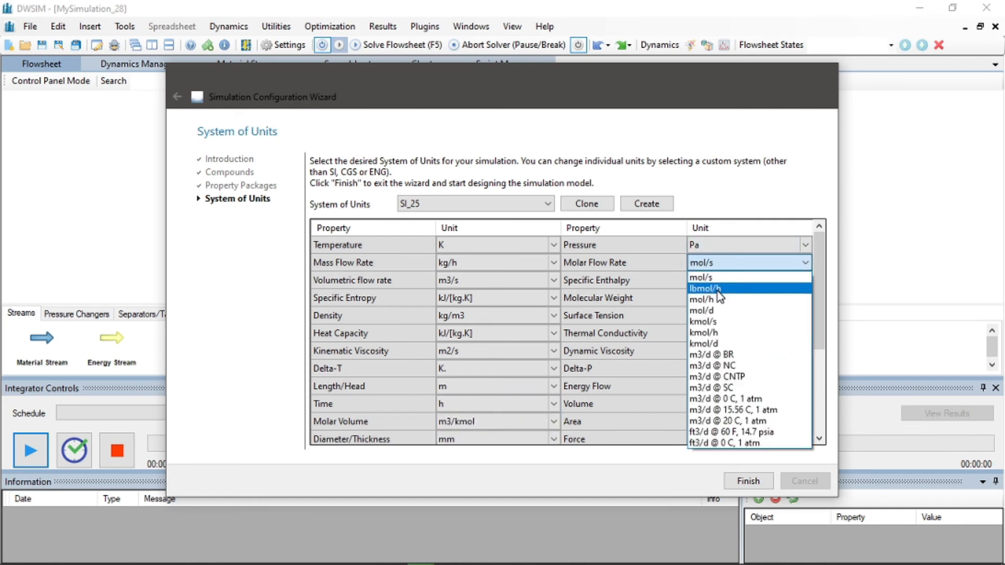
left_click(719, 301)
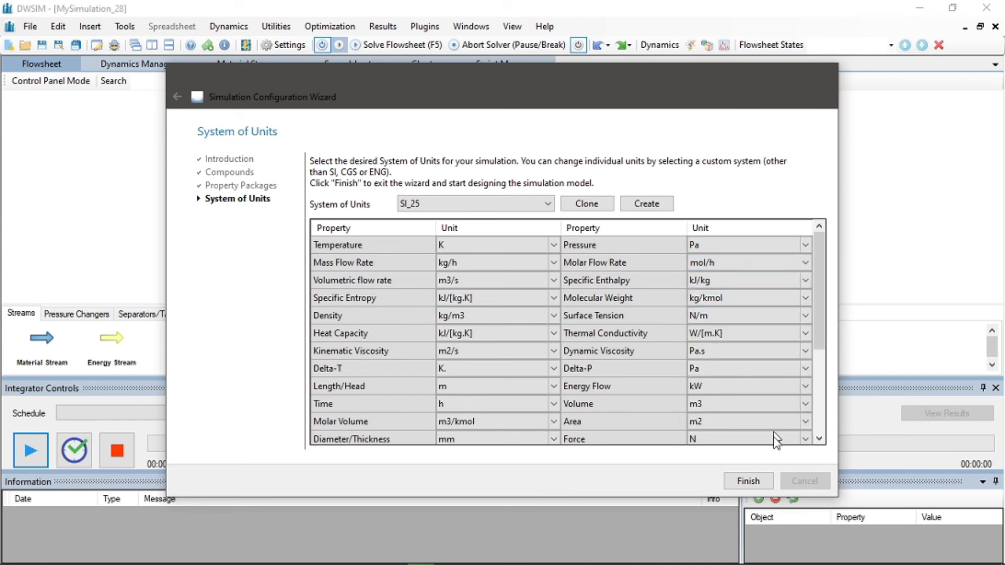
left_click(762, 485)
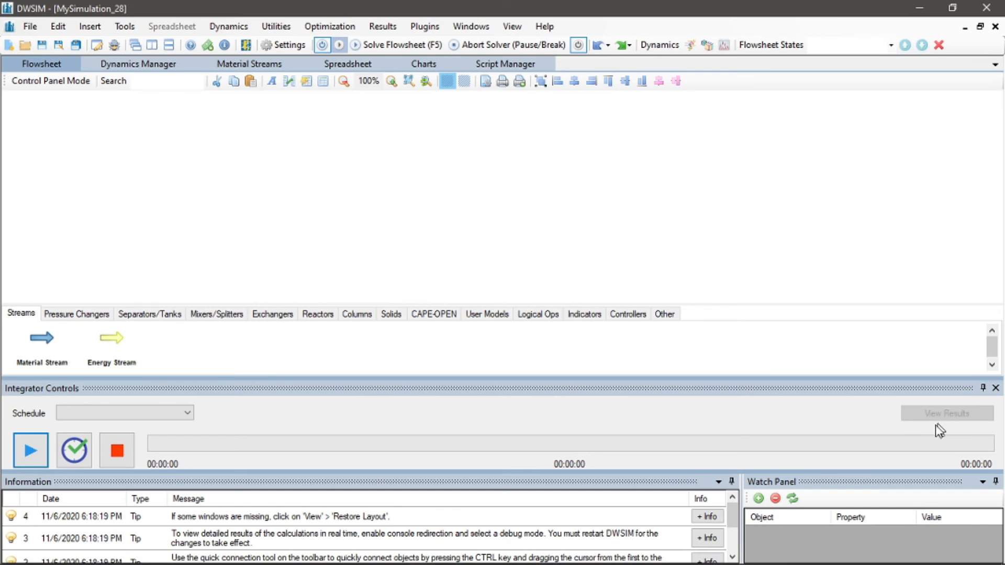
Auto-hide the Integrator Controls and Watch Panel and enlarge the flowsheet area
left_click(853, 555)
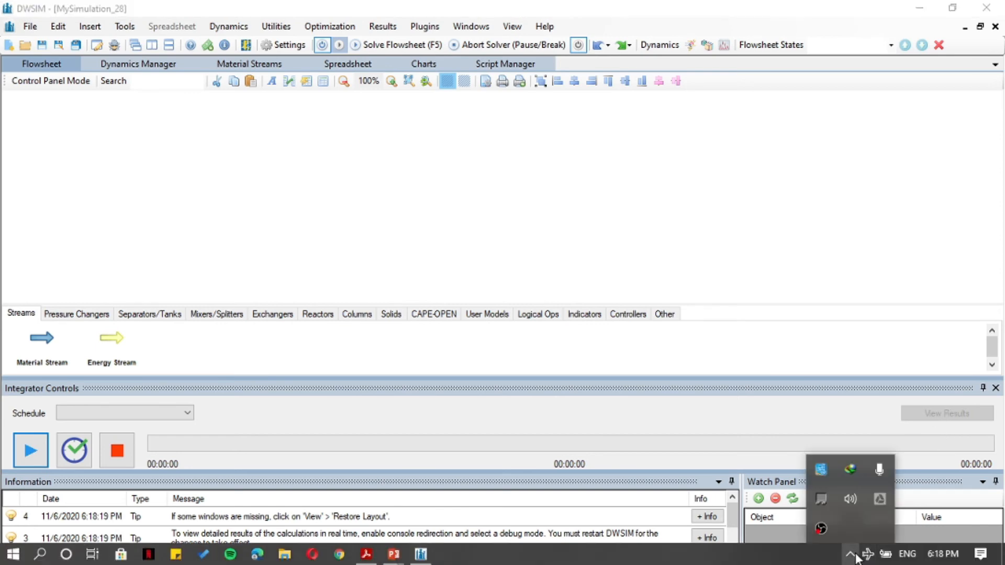
left_click(856, 554)
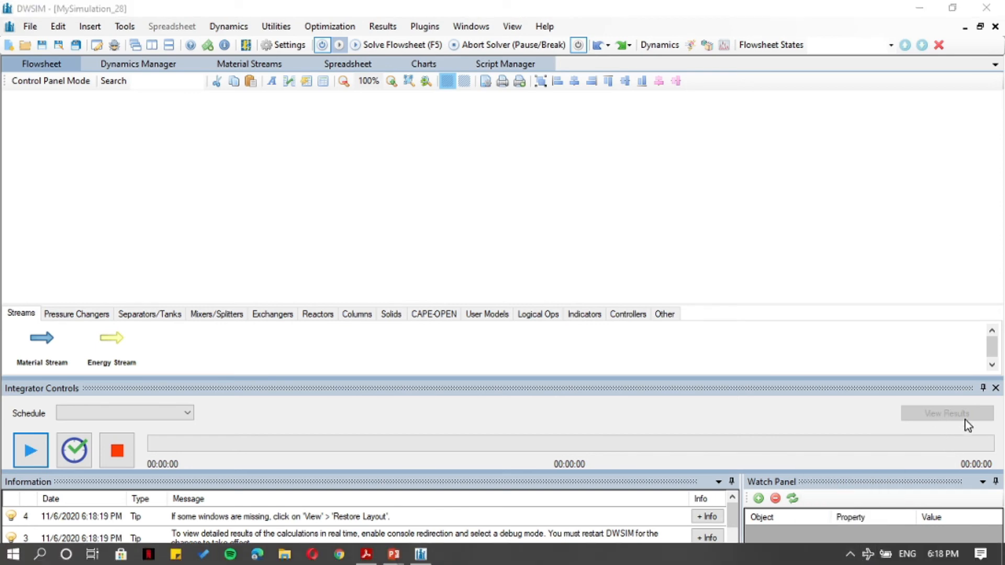
left_click(983, 388)
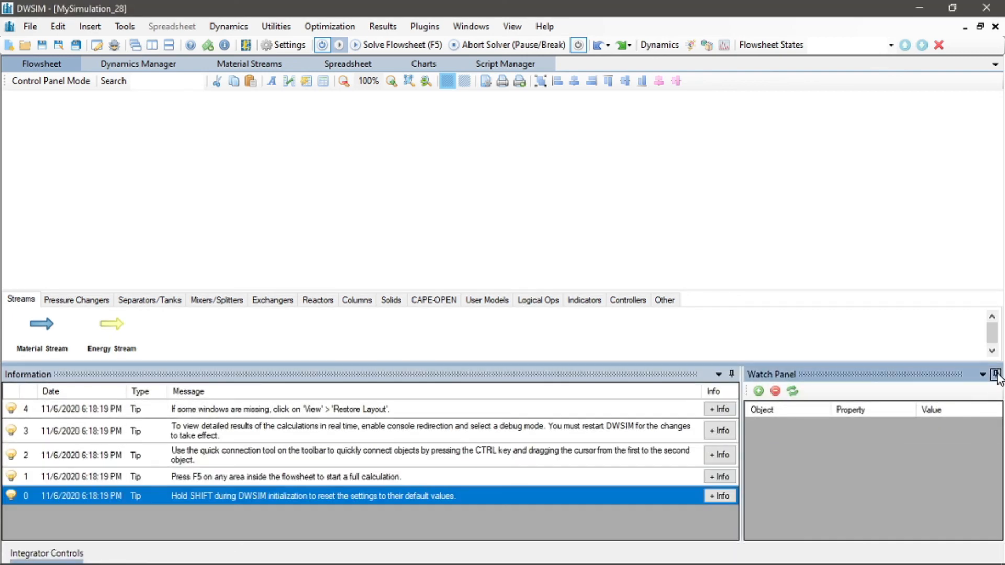
left_click(996, 374)
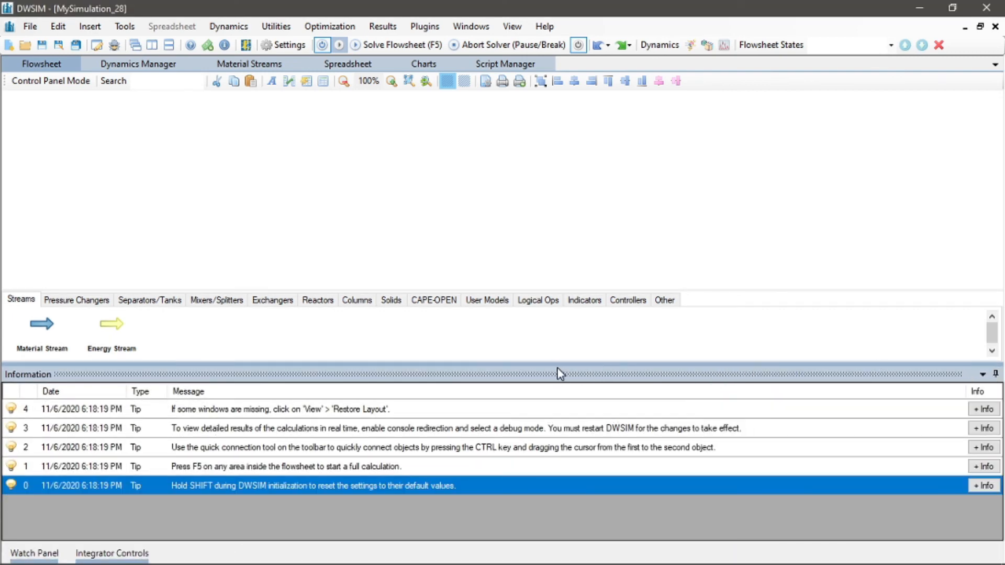
left_click_drag(557, 368, 559, 396)
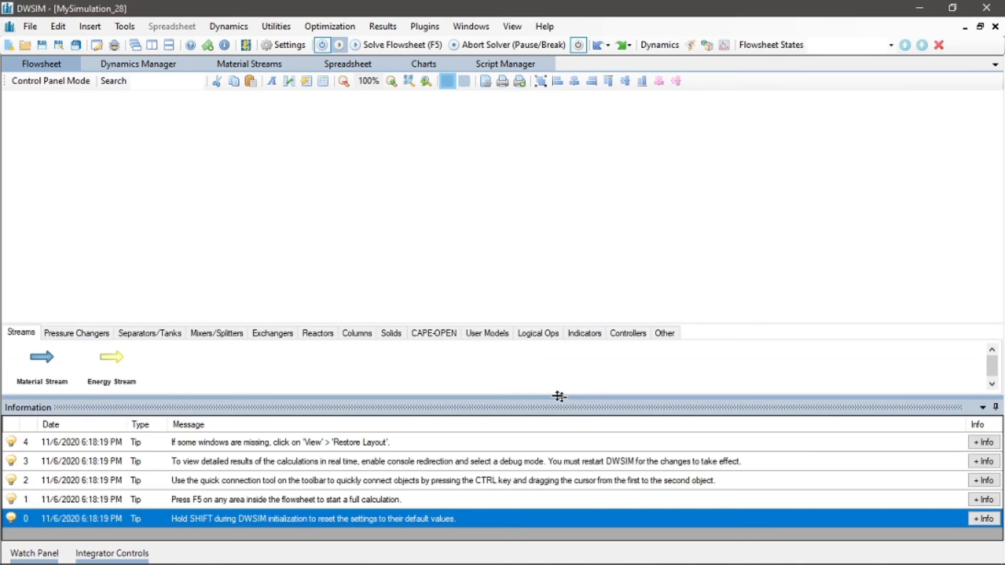
Pause the solver and place three Compound Separators across the flowsheet
left_click(324, 42)
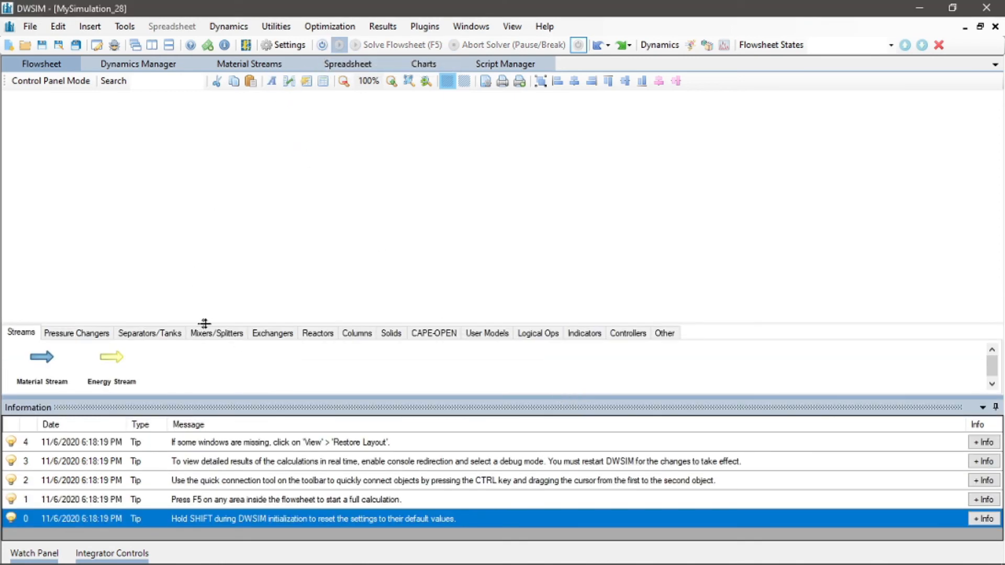
left_click(149, 335)
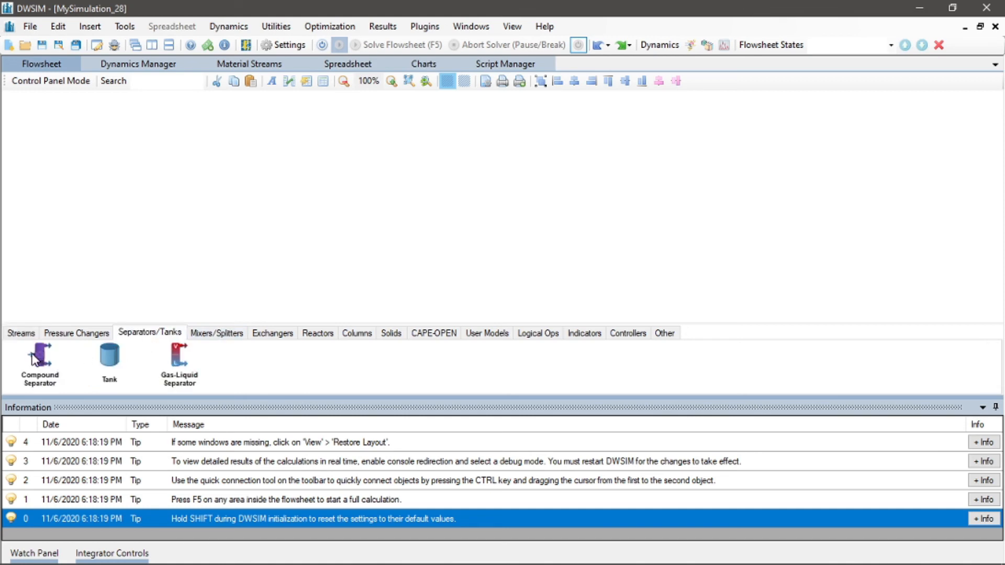
left_click_drag(36, 361, 511, 194)
left_click_drag(48, 357, 341, 207)
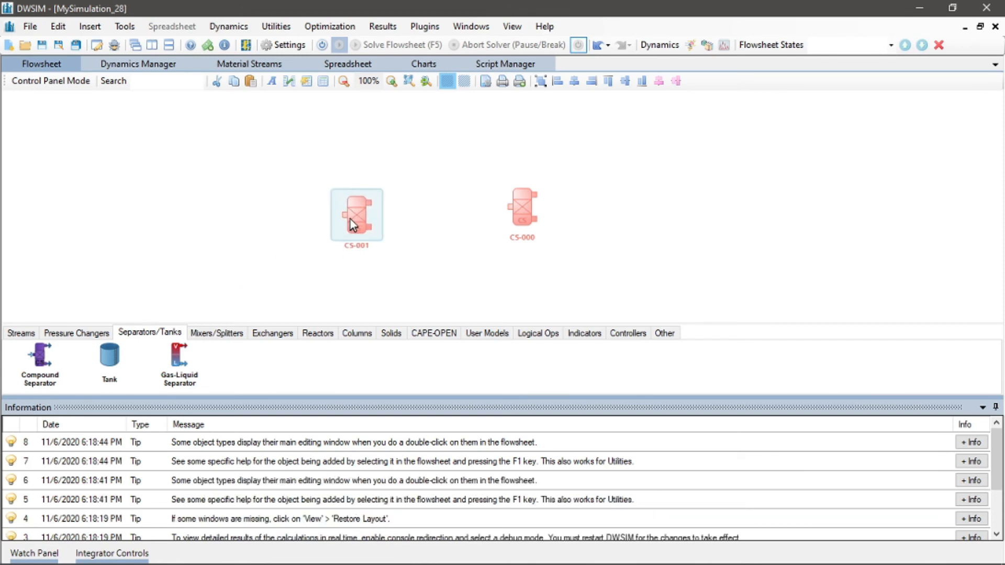
left_click_drag(330, 357, 468, 216)
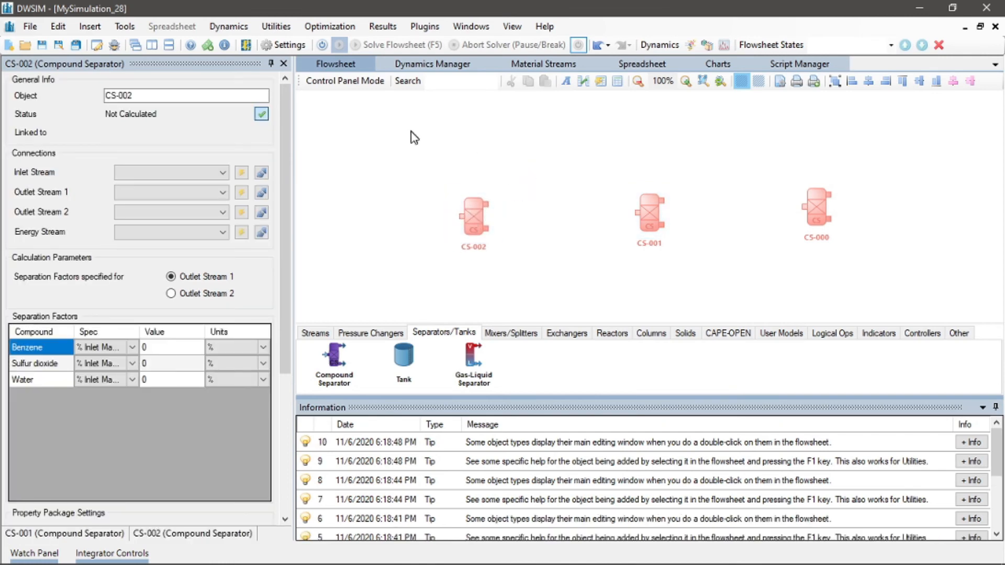
Rename the rightmost compound separator to 1
left_click(519, 337)
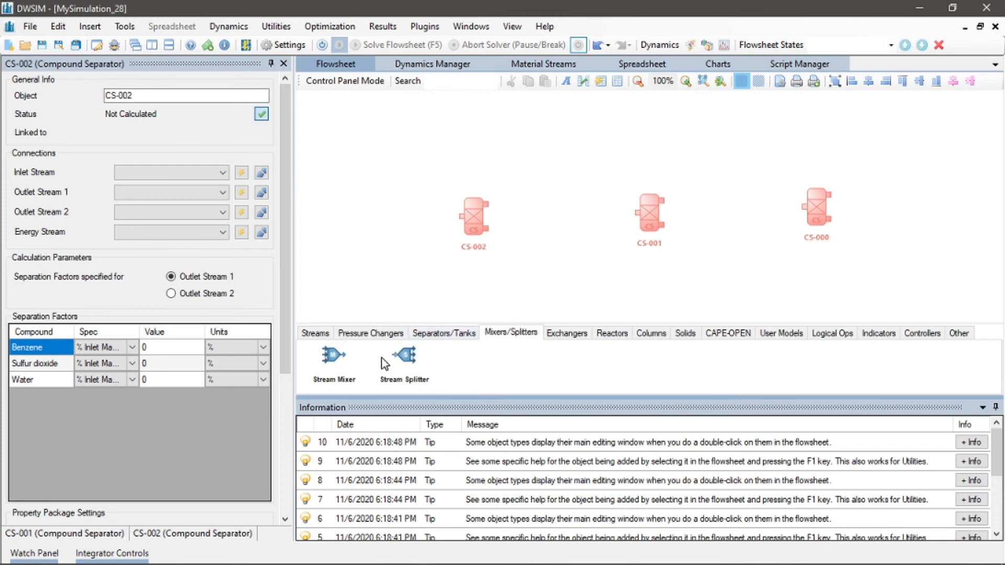
left_click_drag(817, 205, 817, 212)
left_click_drag(157, 94, 49, 87)
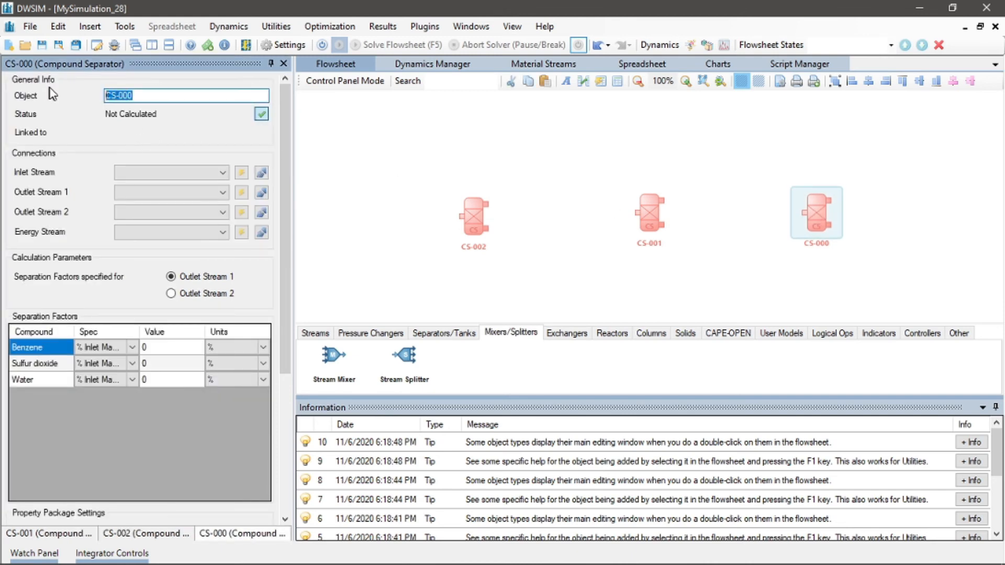
type("1")
key("Return")
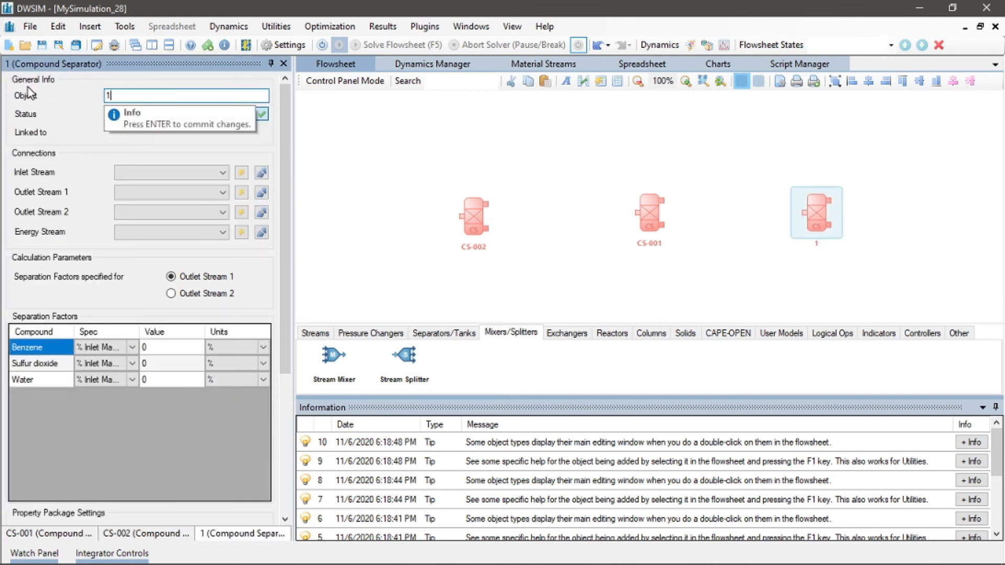
Rename the middle compound separator to 2
left_click(658, 212)
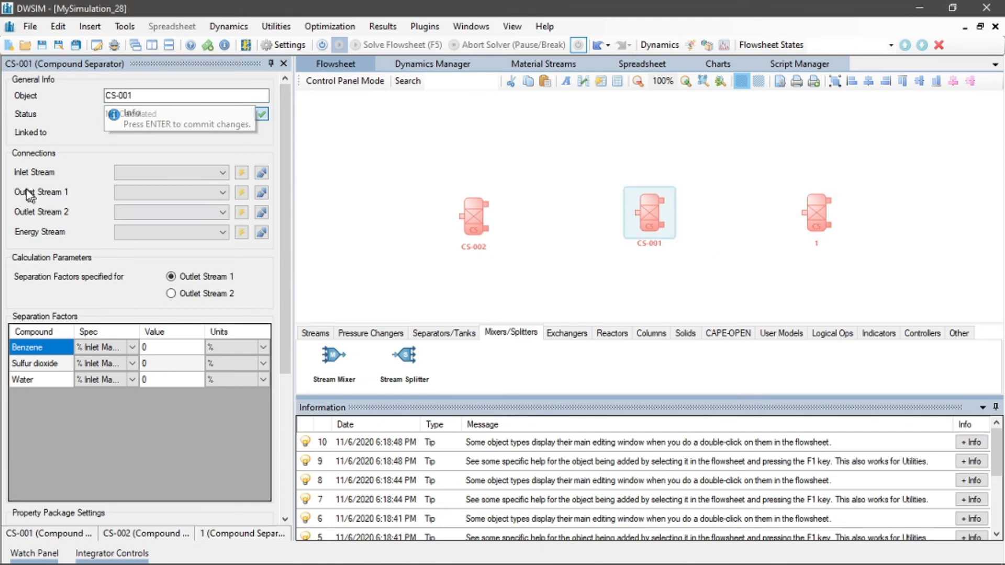
left_click_drag(162, 98, 12, 95)
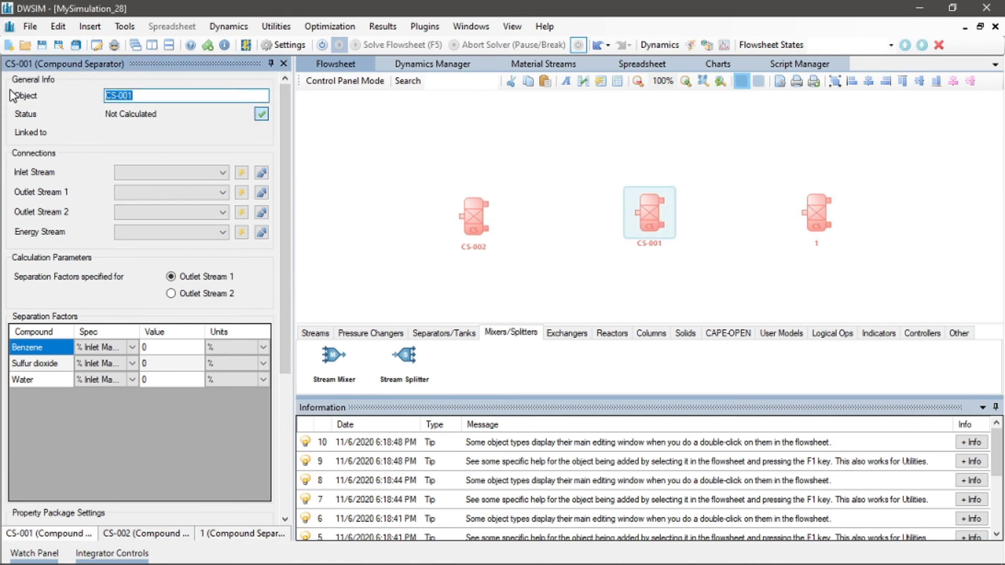
type("2")
key("Return")
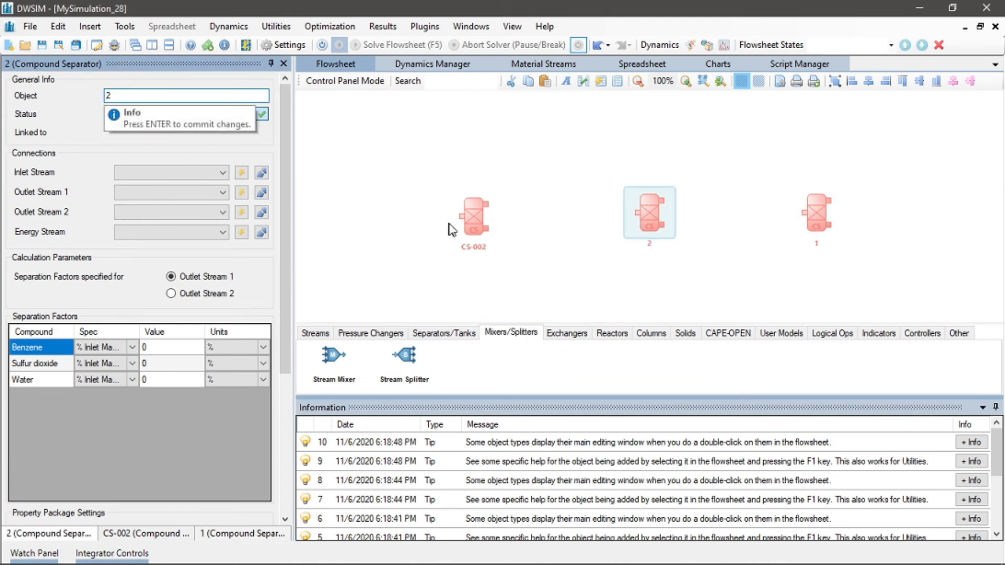
Rename the leftmost compound separator to 3
left_click(470, 215)
left_click_drag(142, 95, 32, 93)
type("3")
key("Return")
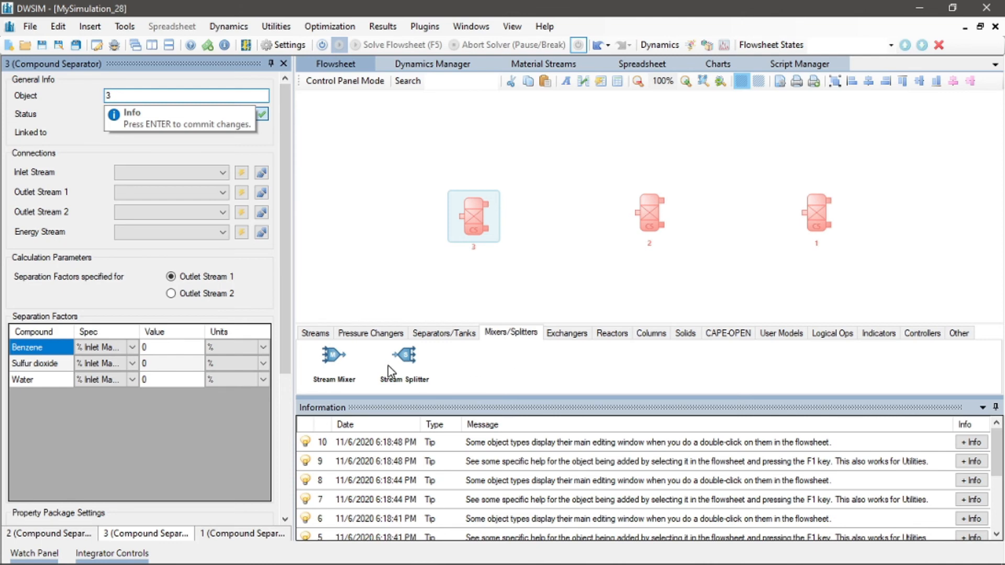
Place three Stream Mixers on the flowsheet, one beside each compound separator
left_click_drag(333, 356, 722, 234)
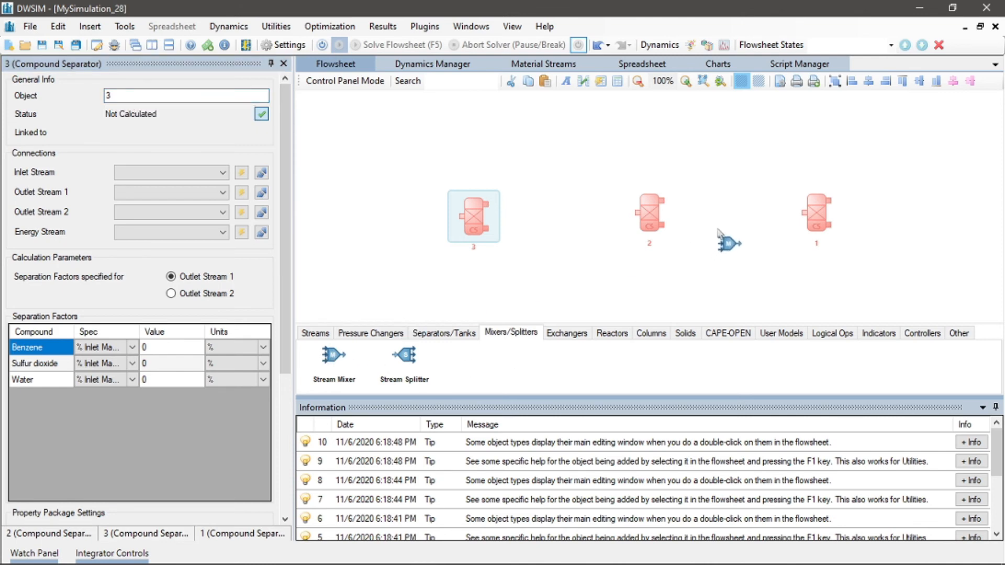
left_click_drag(331, 361, 563, 257)
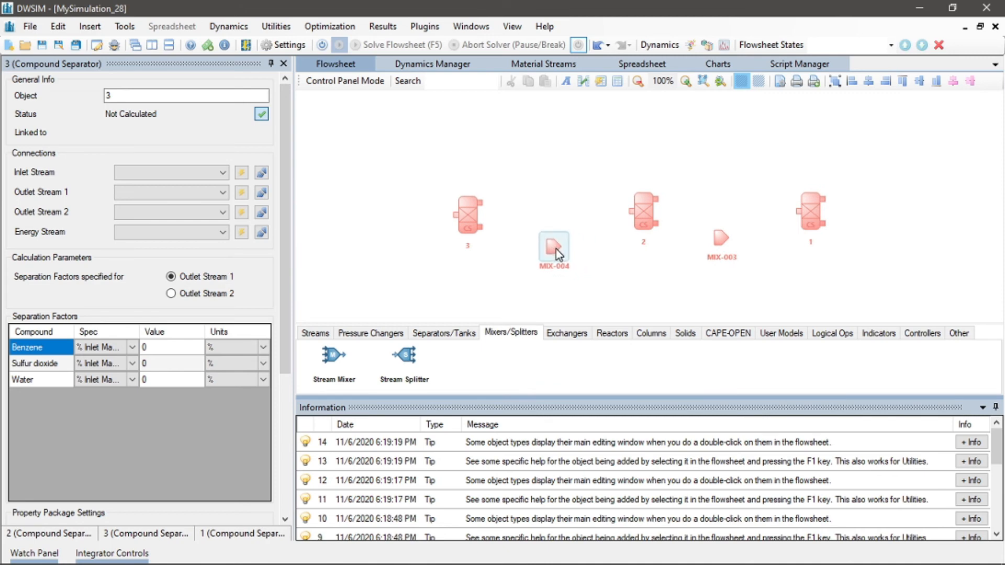
left_click_drag(333, 356, 383, 247)
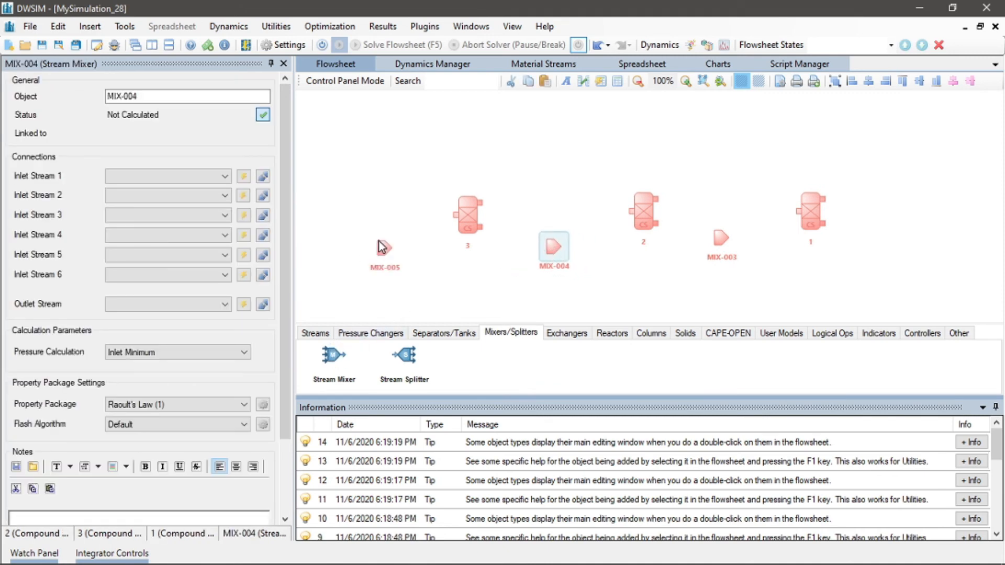
Rotate mixer MIX-003 by +270° so it points upward and nudge it slightly lower
left_click(723, 241)
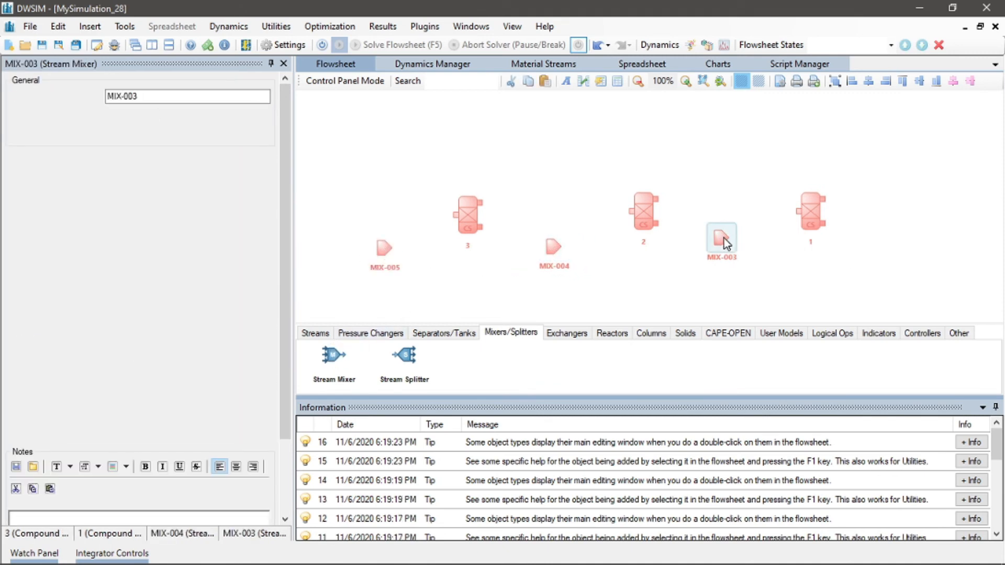
right_click(724, 238)
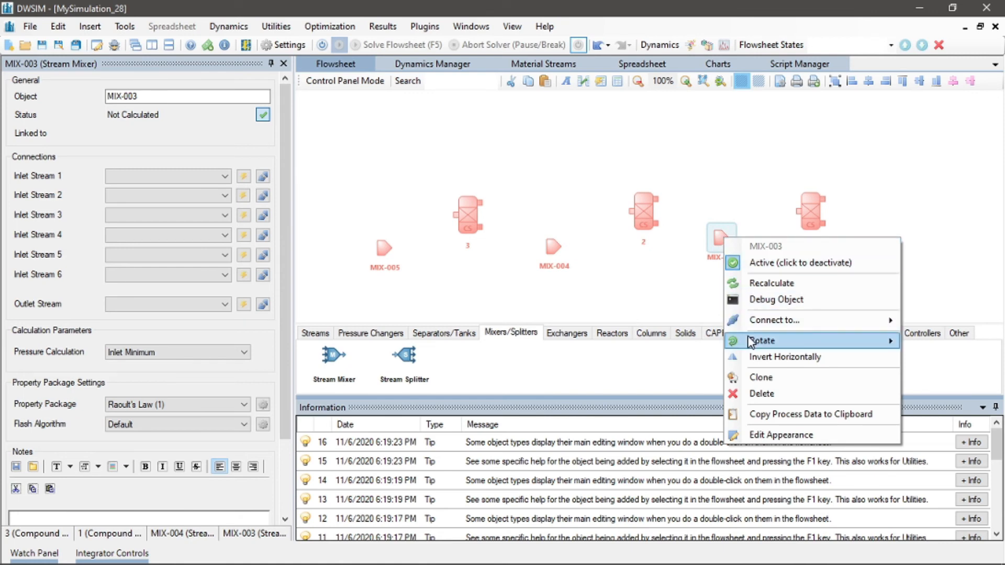
mouse_move(752, 344)
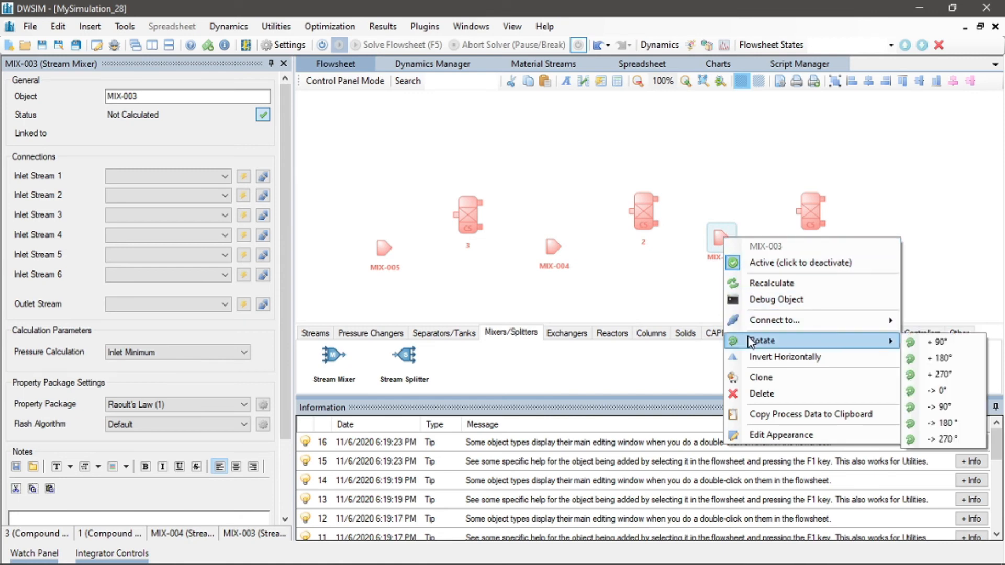
left_click(926, 373)
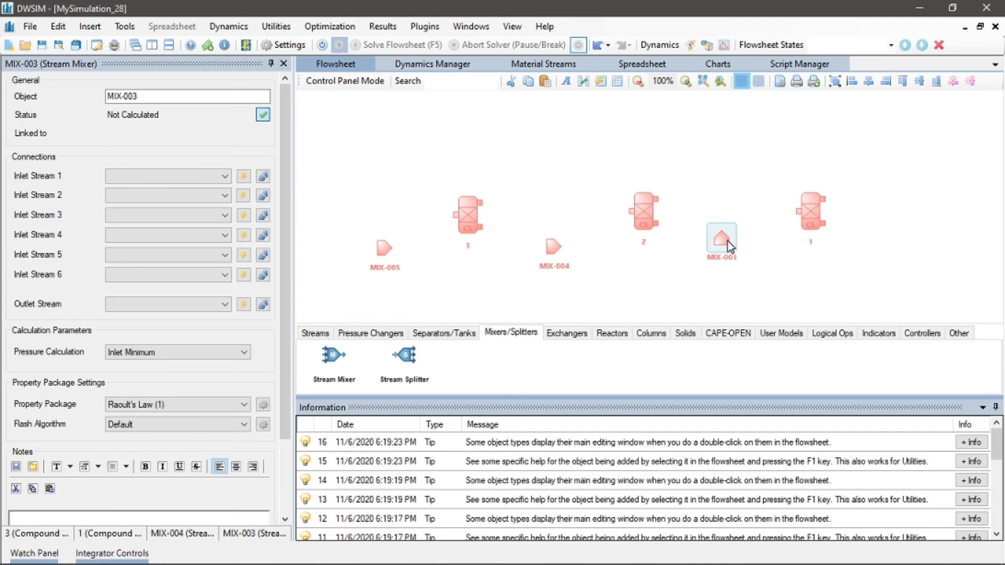
left_click_drag(728, 241, 738, 247)
Rotate the middle mixer MIX-004 so it points downward
right_click(546, 240)
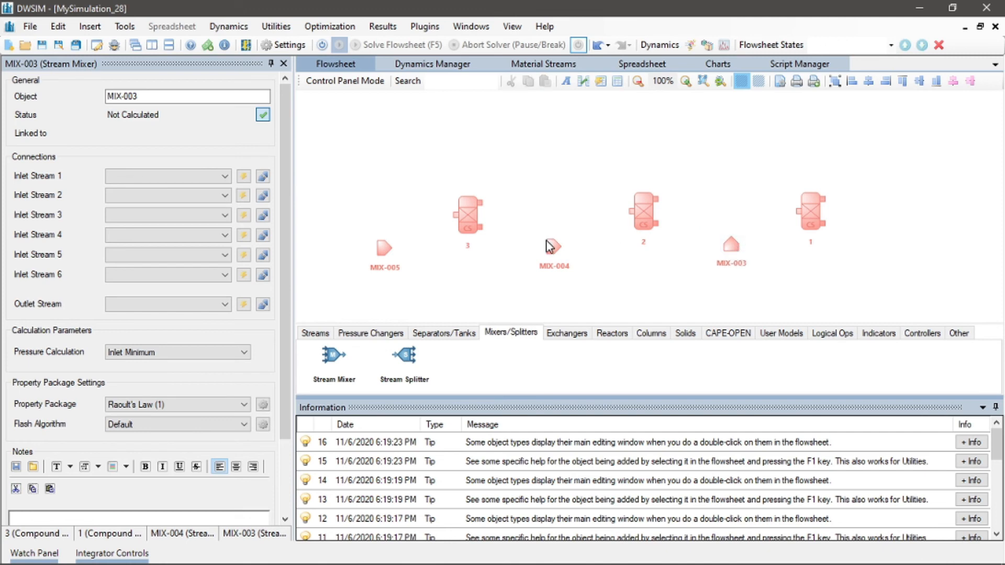
left_click(539, 234)
left_click(554, 250)
right_click(554, 250)
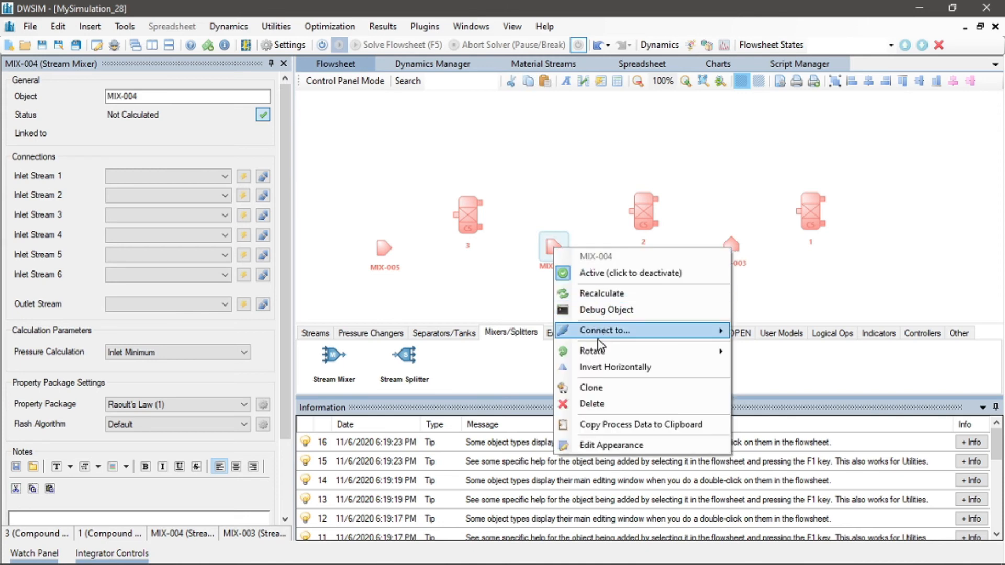
mouse_move(668, 353)
left_click(757, 354)
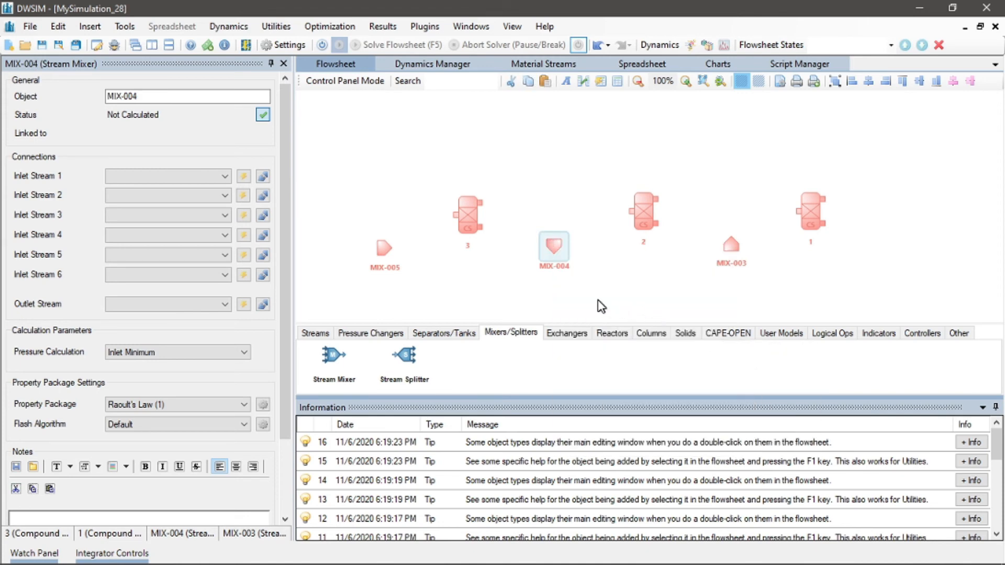
left_click(454, 269)
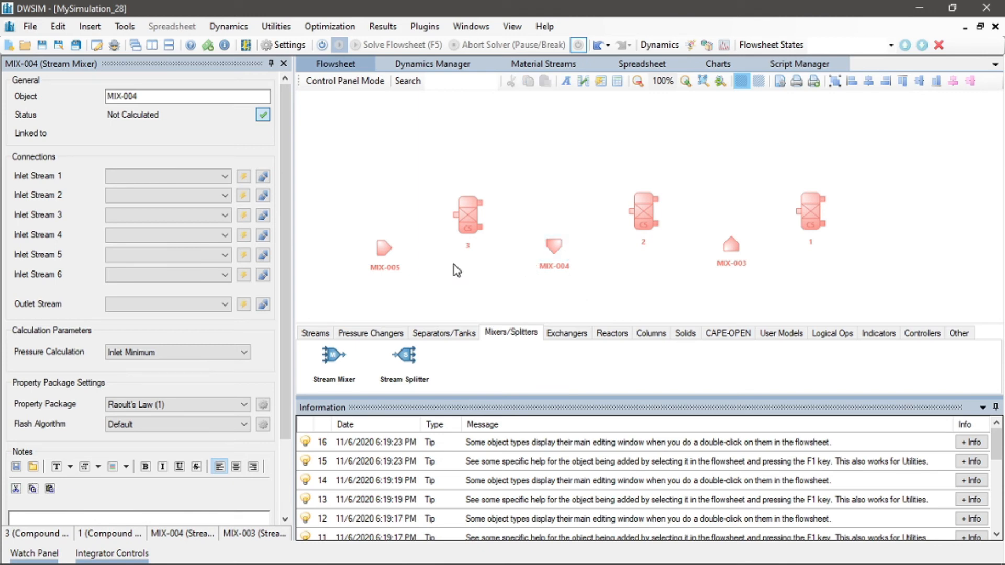
Create two new inlet streams and an outlet stream for mixer MIX-003, then reposition the outlet and one inlet stream
left_click(738, 247)
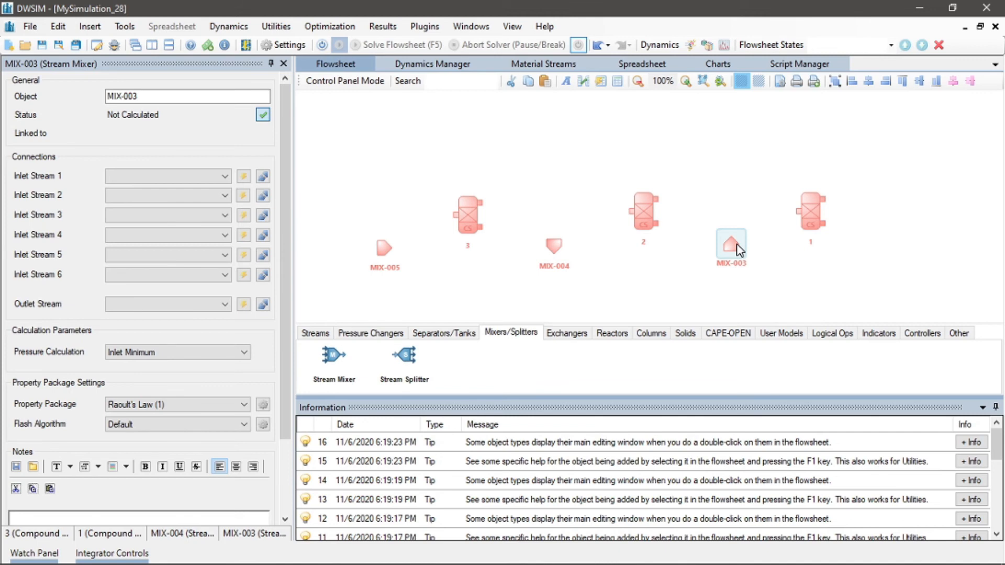
right_click(737, 247)
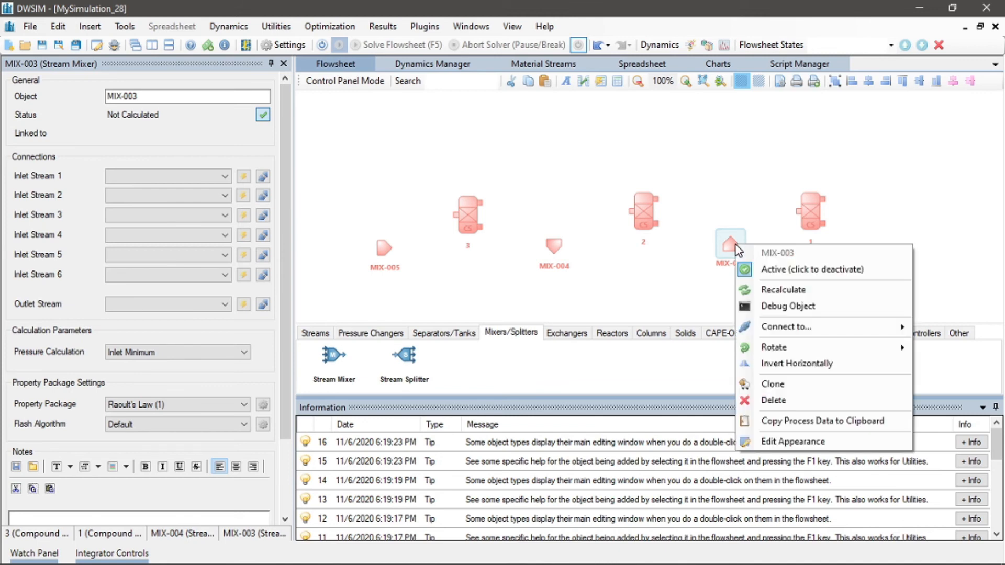
key("Escape")
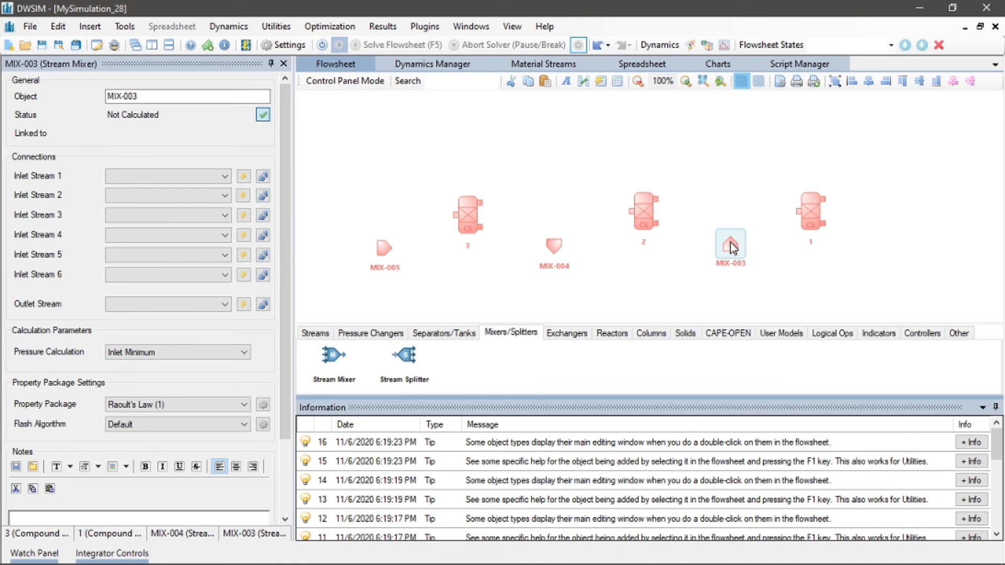
left_click(244, 215)
left_click(244, 235)
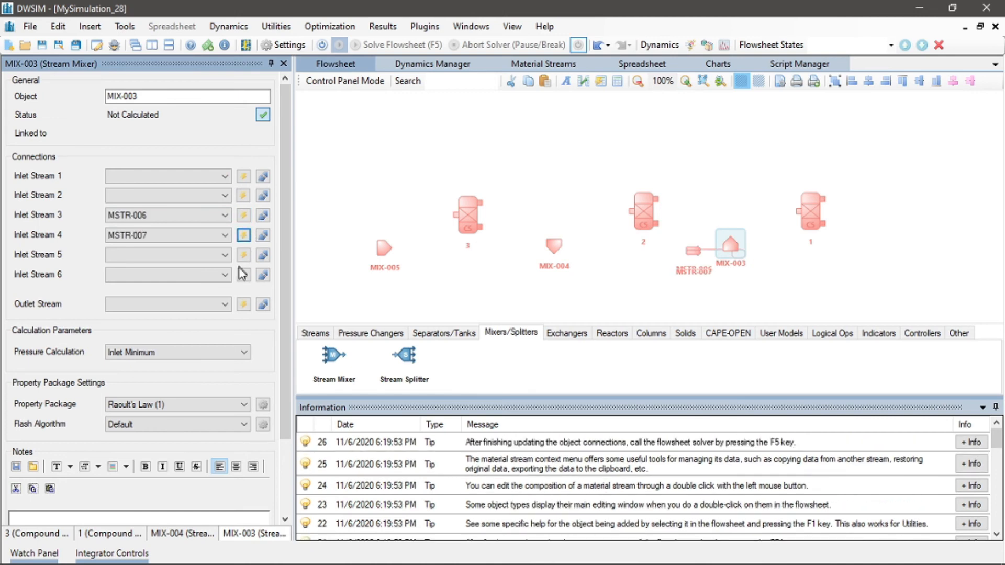
left_click(243, 305)
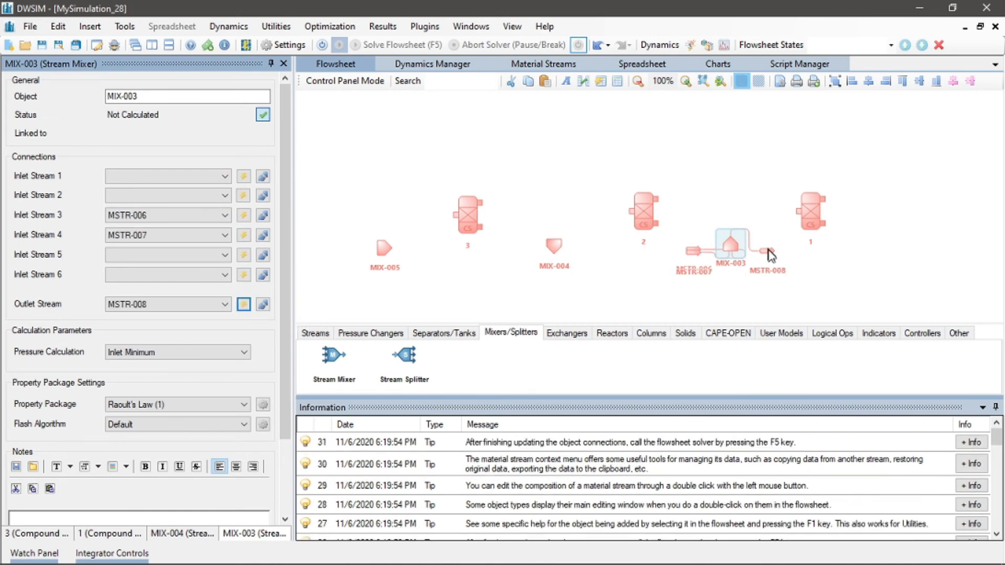
left_click_drag(769, 250, 765, 219)
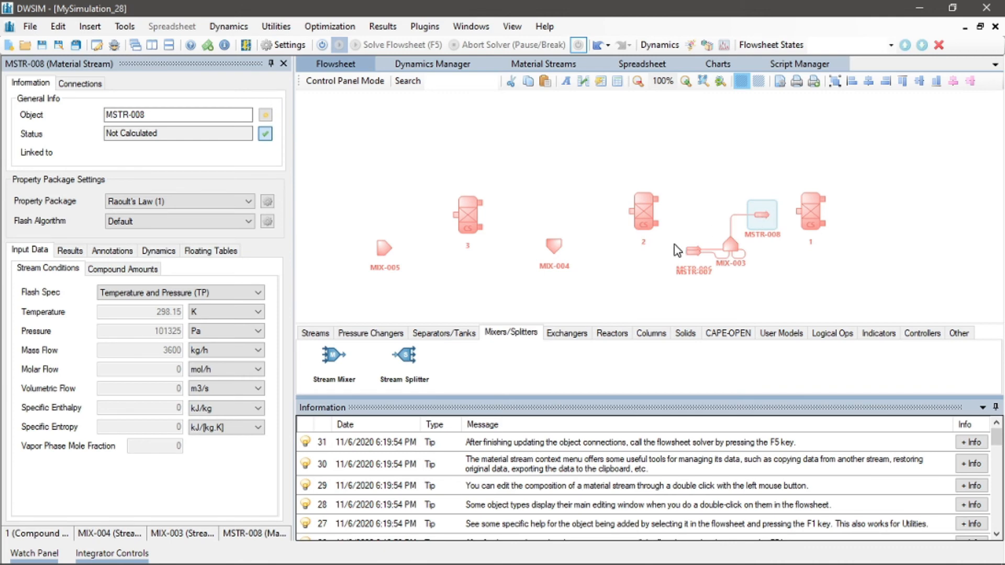
left_click_drag(693, 259, 683, 230)
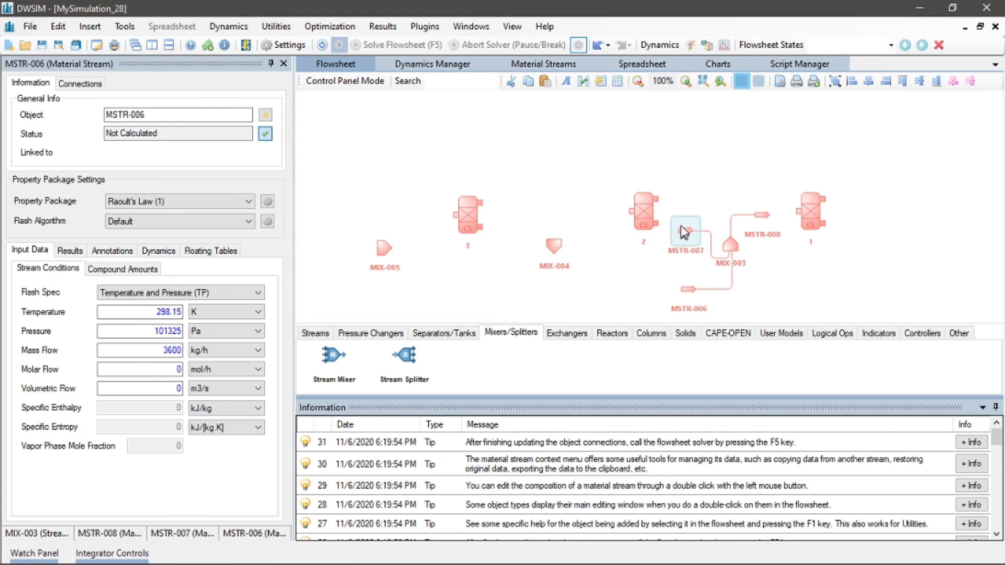
Rename the mixer's outlet stream MSTR-008 to D
left_click(762, 216)
left_click(175, 114)
type("D")
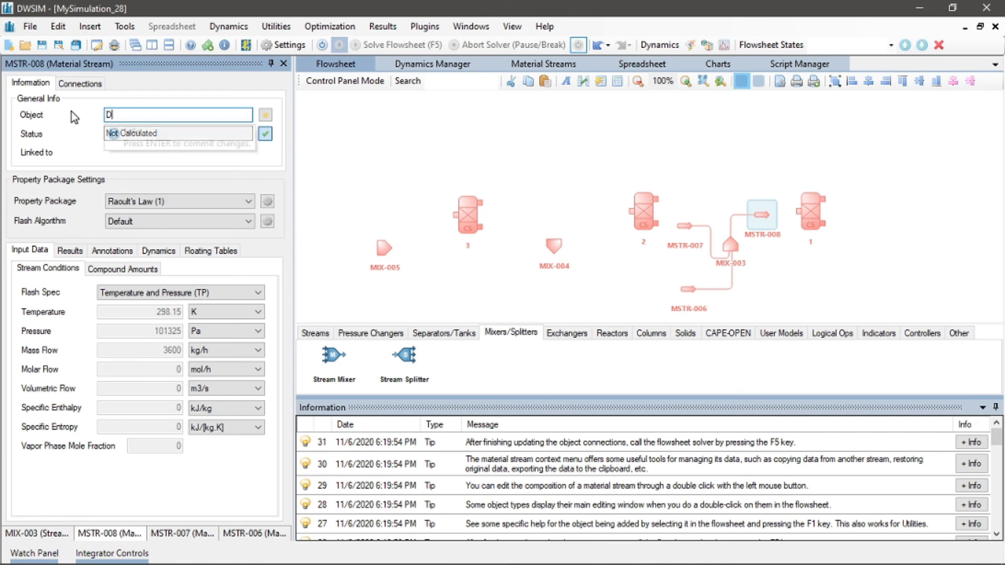
key("Return")
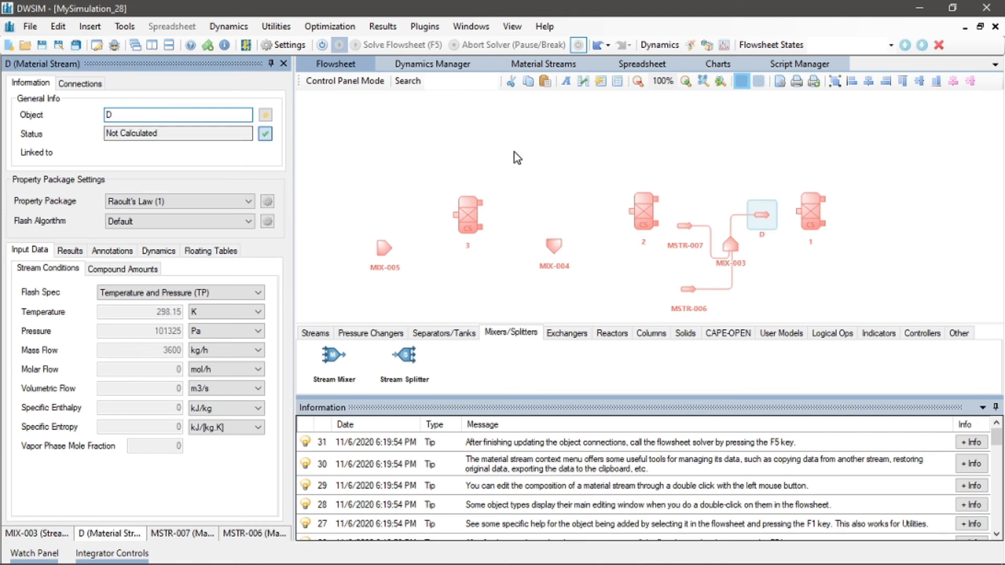
Connect stream D as the inlet stream of compound separator 1
left_click(814, 213)
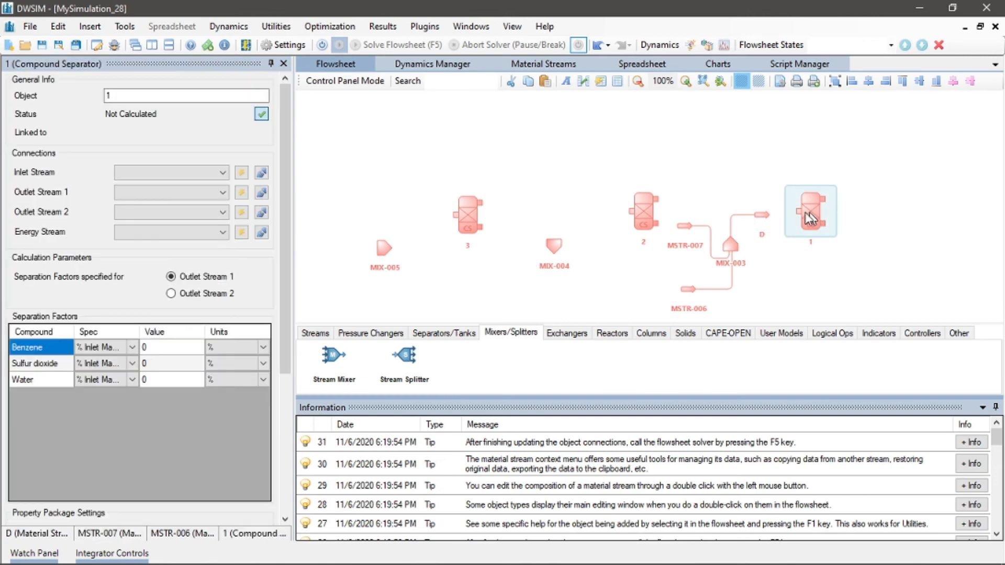
left_click(197, 172)
left_click(157, 205)
left_click_drag(809, 214, 810, 216)
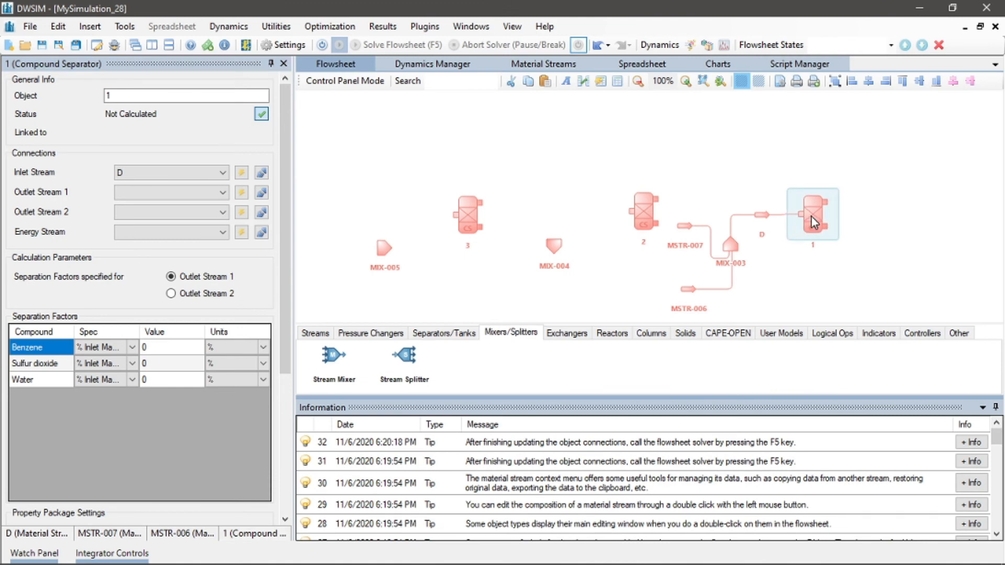
Set MSTR-007 as Outlet Stream 2 of compound separator 2
left_click(778, 255)
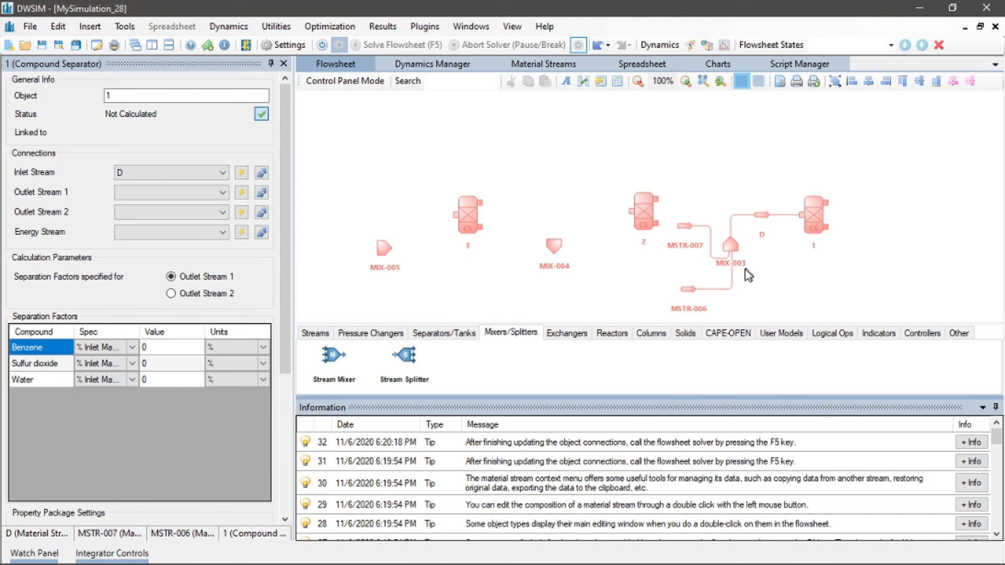
left_click(684, 226)
left_click(650, 224)
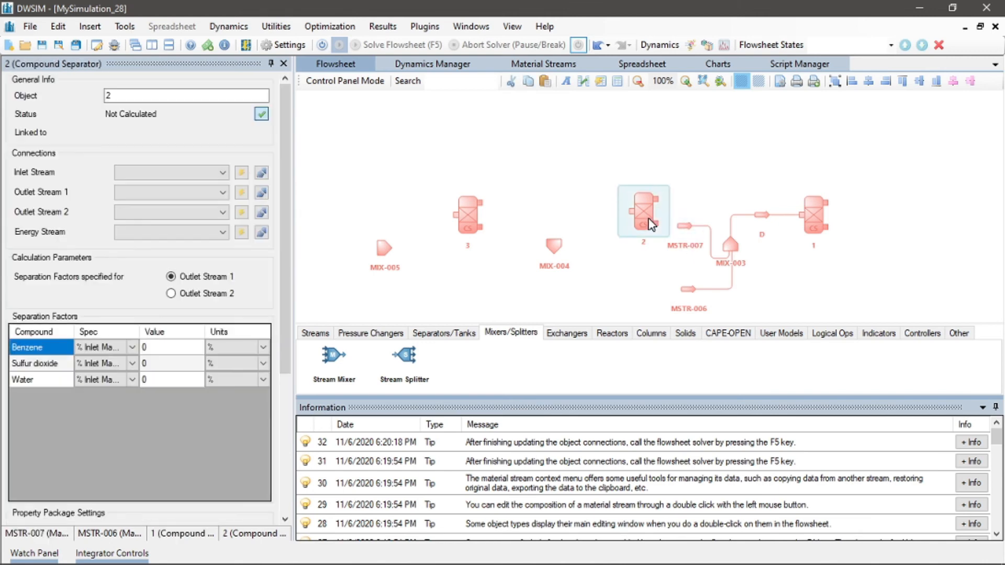
left_click(217, 214)
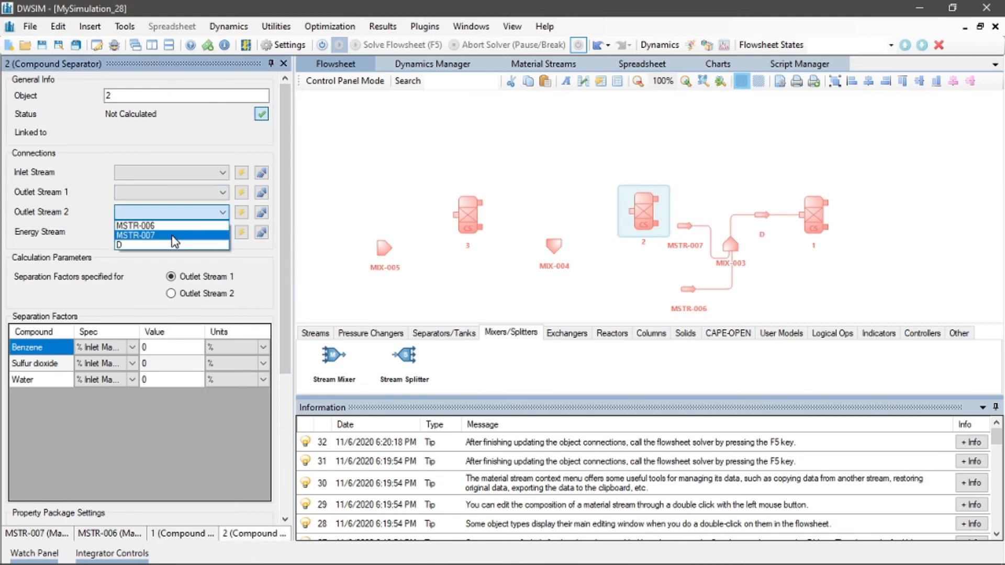
left_click(174, 236)
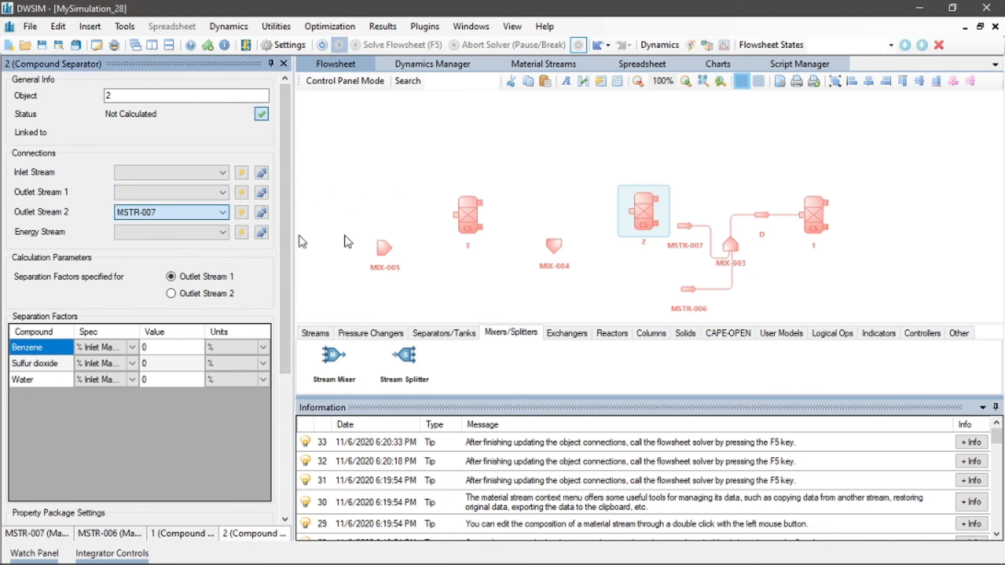
Rename the lower mixer inlet stream MSTR-006 to Catalytic Reformate
left_click(687, 230)
left_click(686, 256)
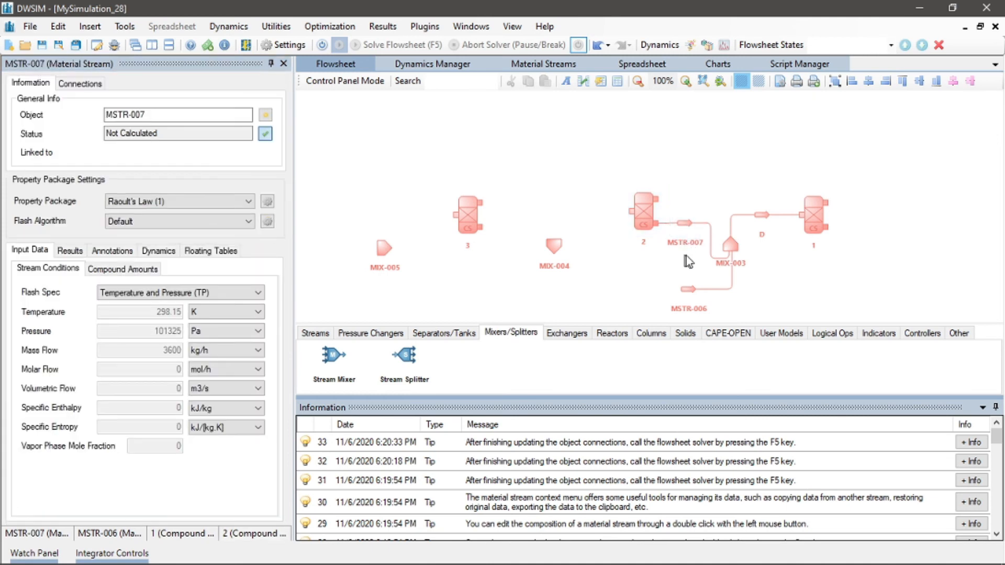
left_click(684, 293)
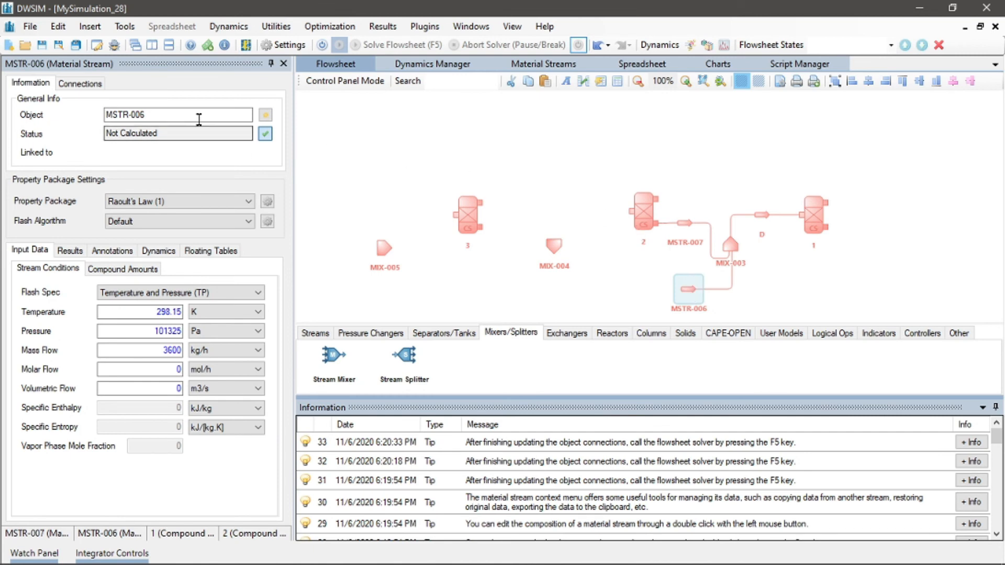
left_click_drag(199, 119, 72, 99)
key("BackSpace")
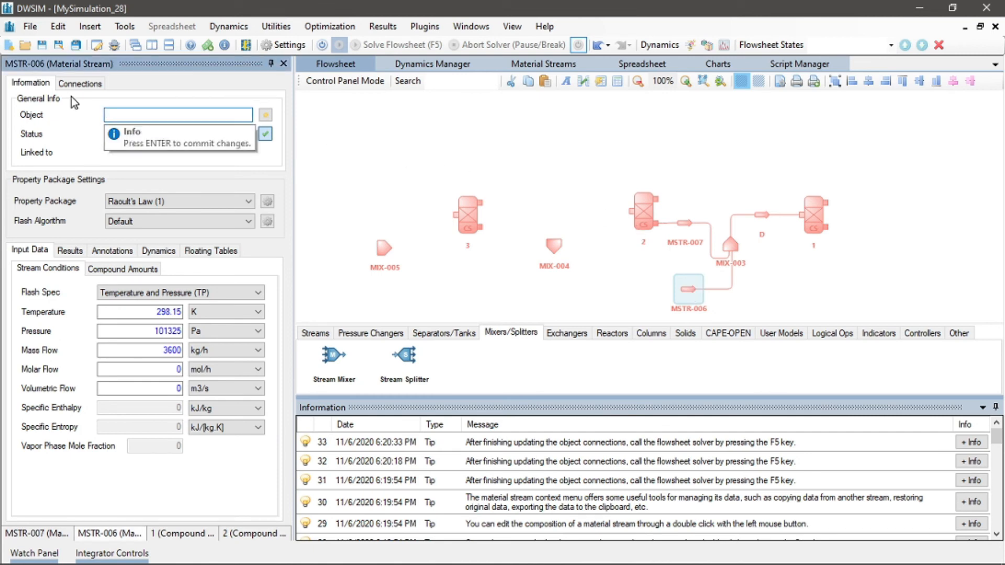
type("Catal")
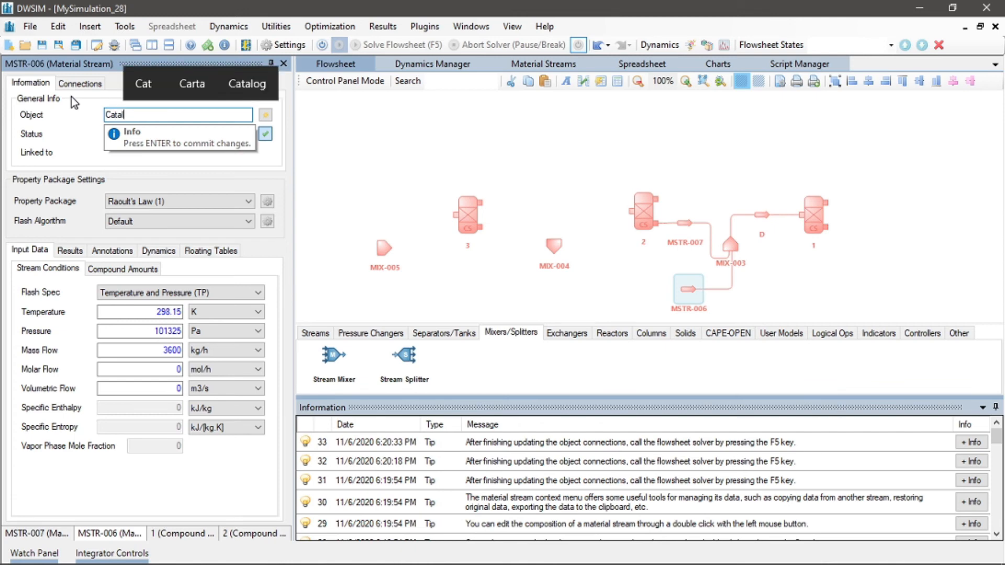
type("ytic ref")
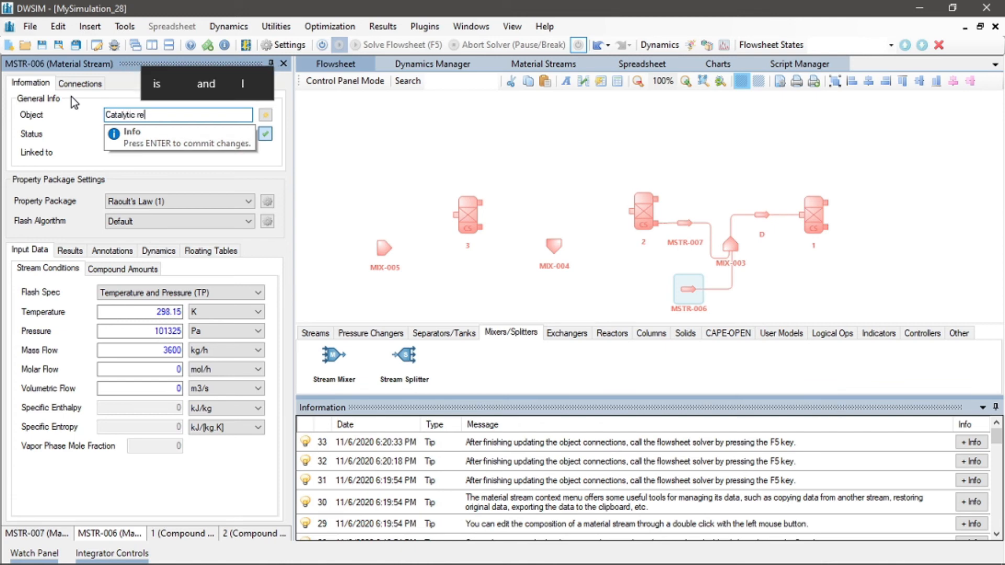
key("BackSpace")
key("BackSpace")
key("BackSpace")
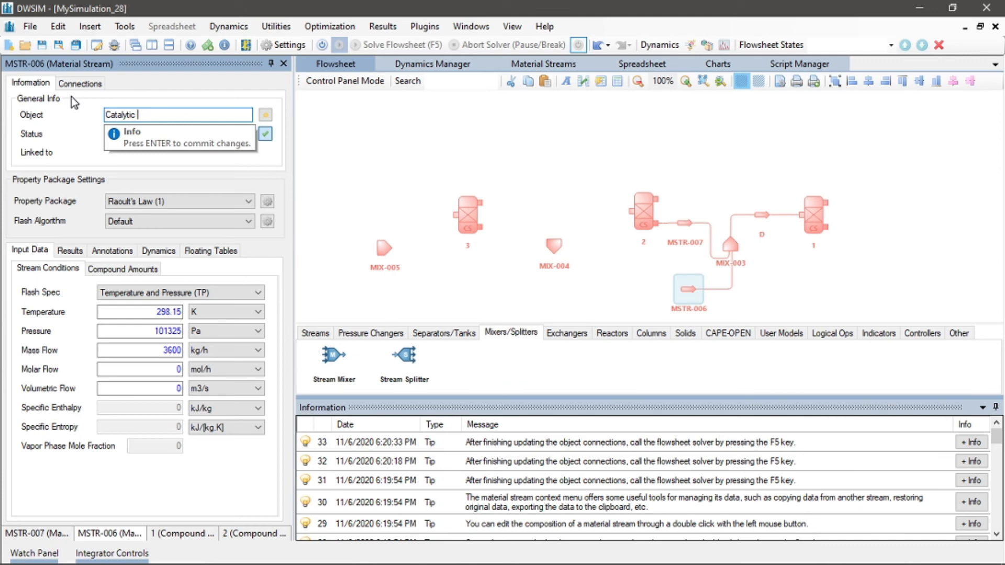
type("Reformate")
key("Return")
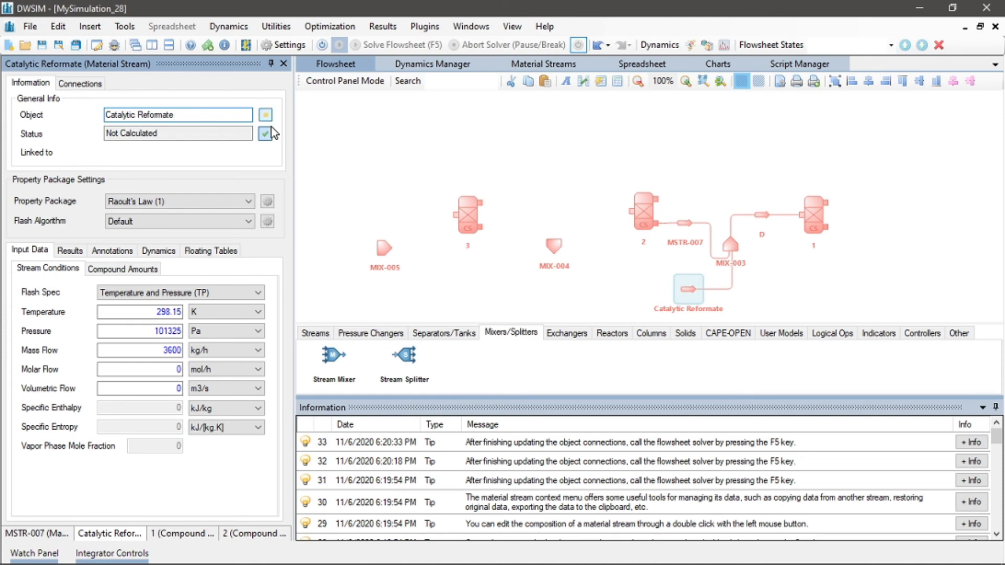
Rotate the Catalytic Reformate stream by 270° and move it directly beneath mixer MIX-003
right_click(693, 289)
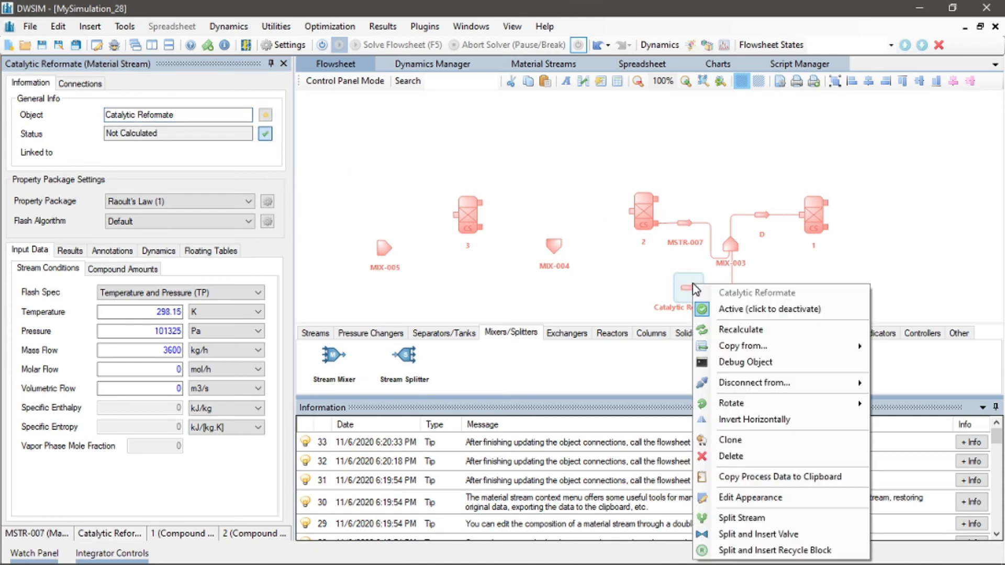
mouse_move(826, 407)
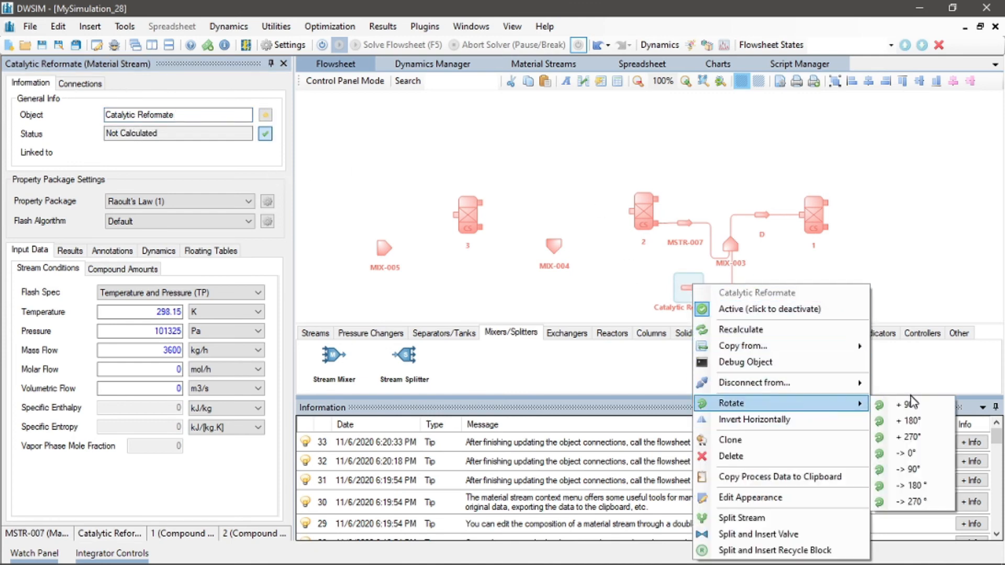
left_click(893, 439)
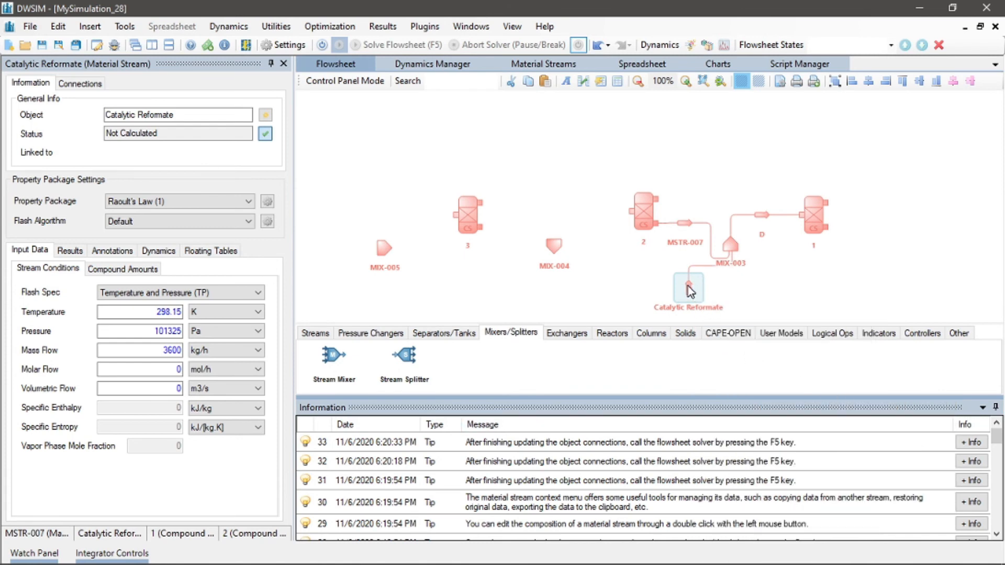
left_click_drag(688, 286, 723, 285)
left_click(782, 292)
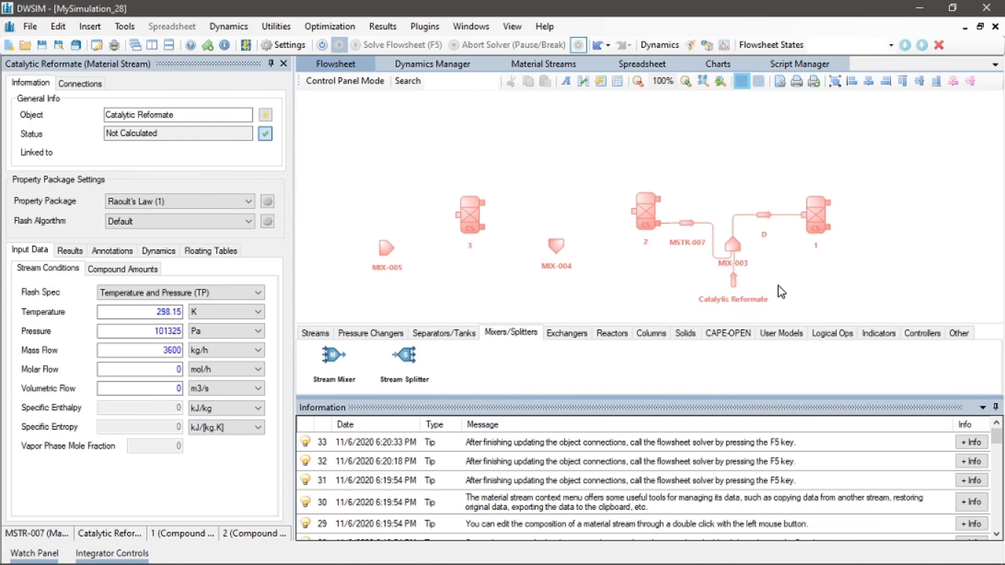
Create new Outlet Stream 1, Outlet Stream 2 and an energy stream for compound separator 1
left_click_drag(779, 280, 809, 236)
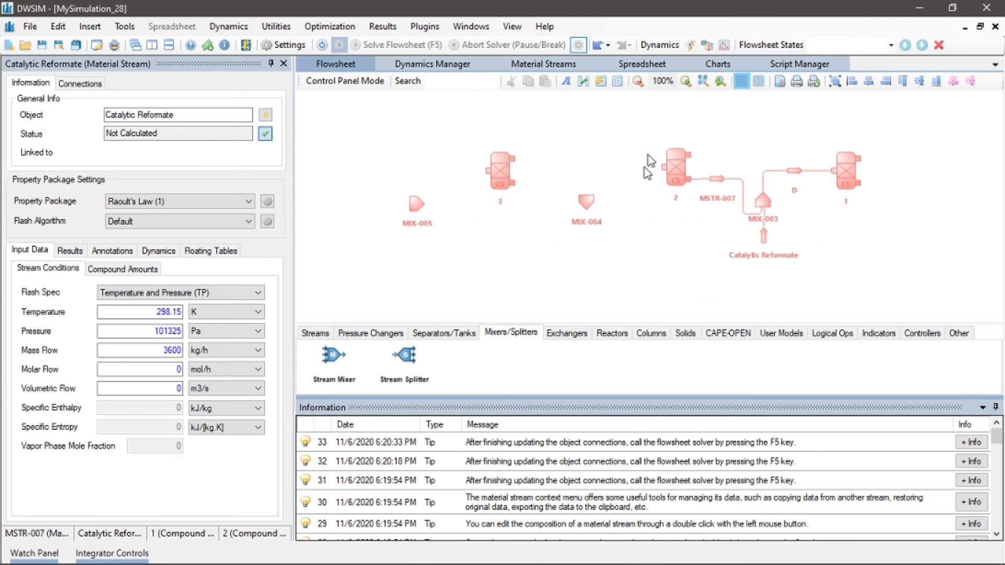
left_click_drag(666, 168, 662, 168)
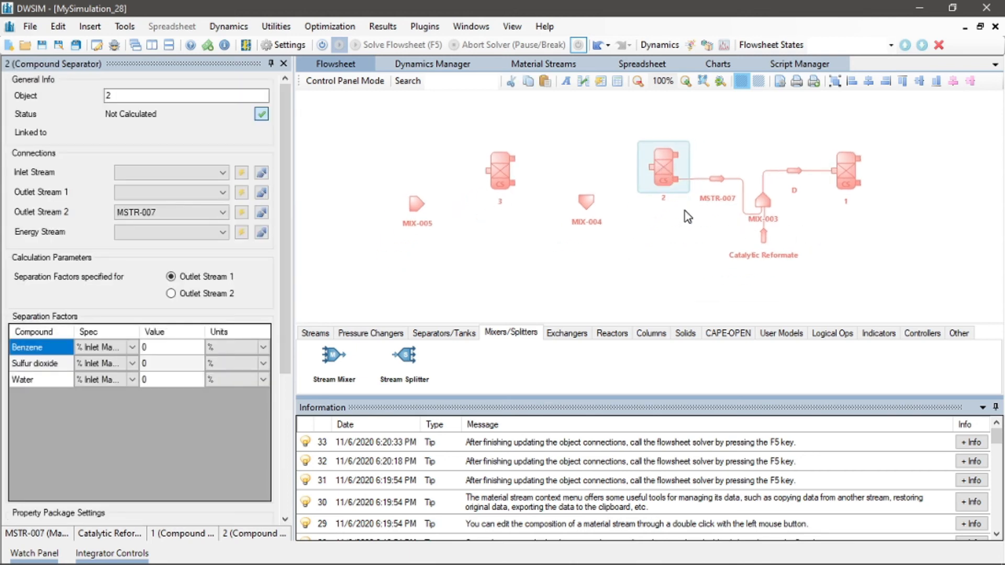
left_click(661, 230)
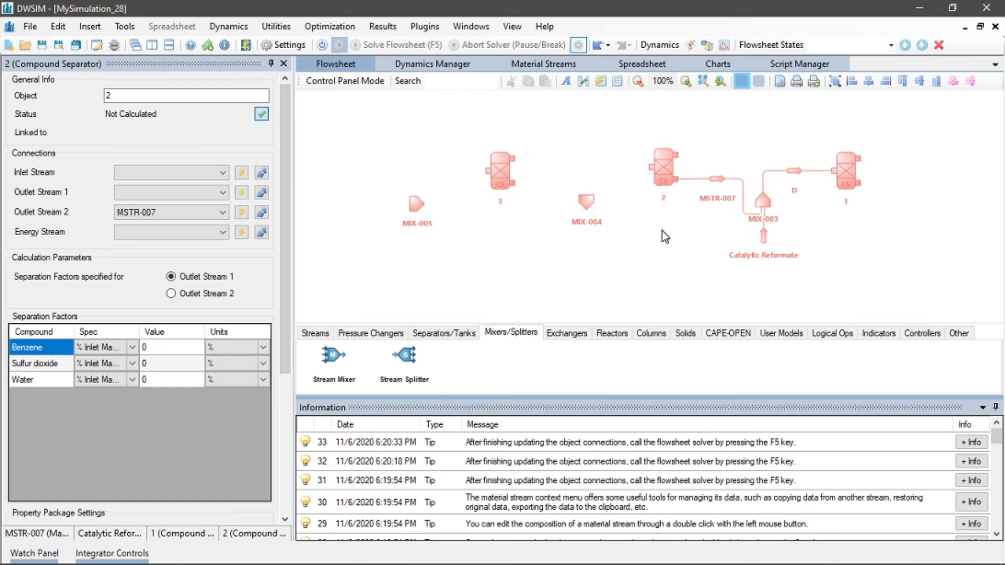
left_click(850, 168)
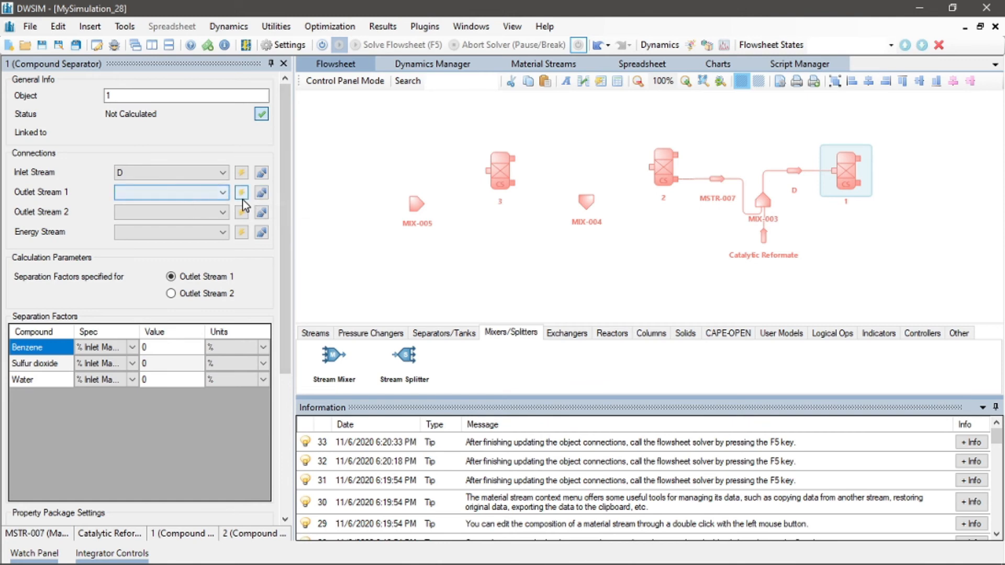
left_click(241, 193)
left_click(241, 212)
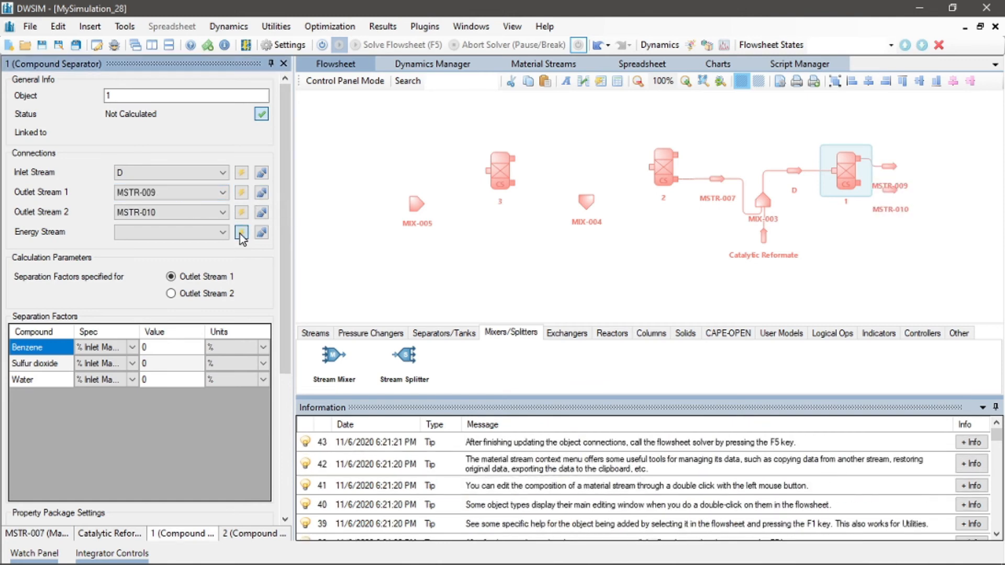
left_click(241, 232)
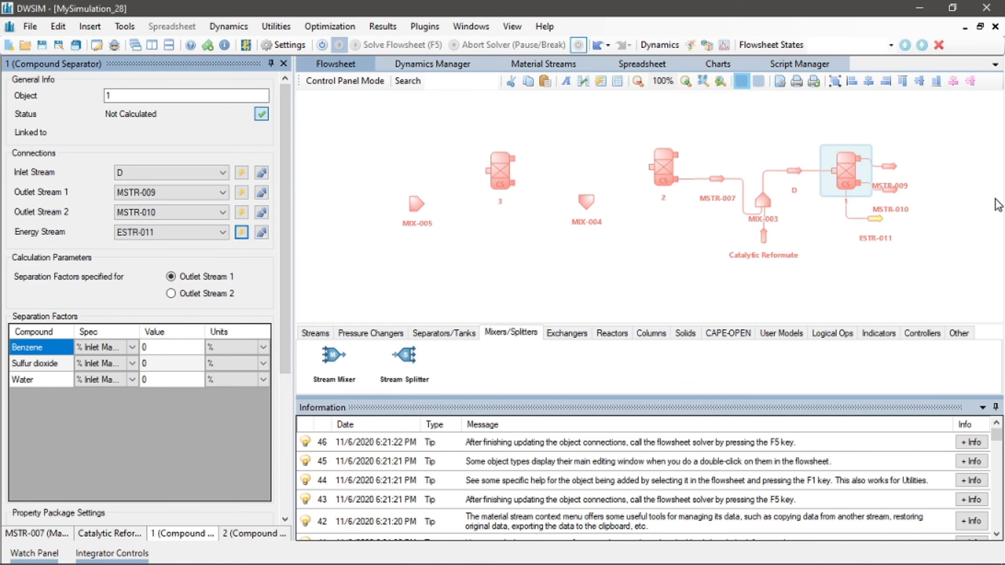
Reposition separator 1's outlet streams MSTR-009 upward and MSTR-010 to the right
left_click(888, 175)
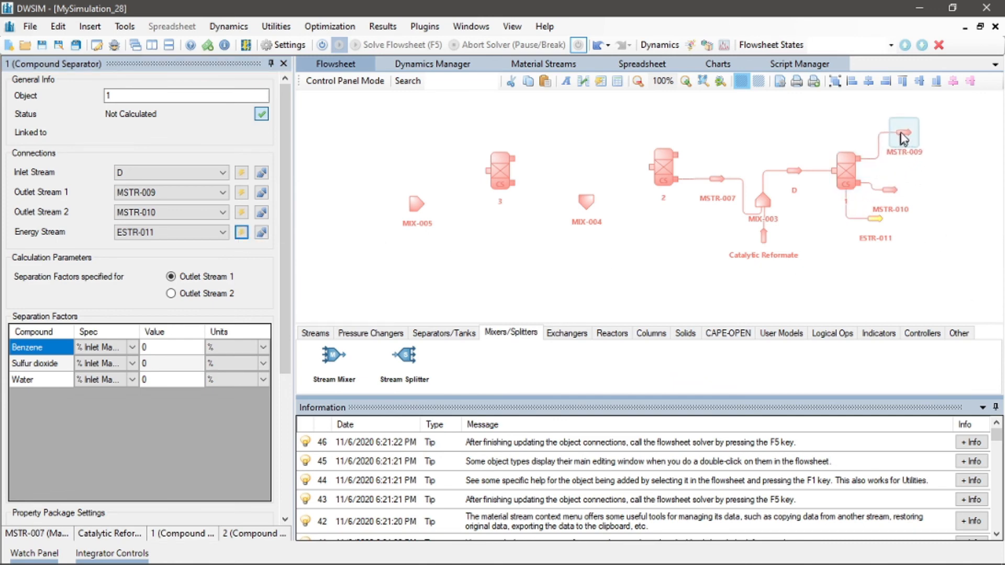
left_click_drag(970, 183, 791, 236)
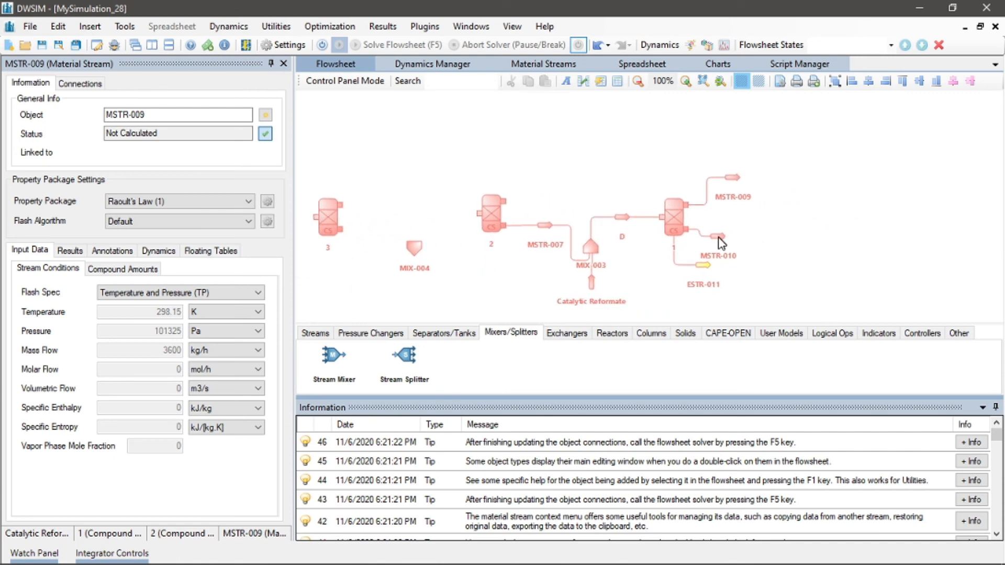
left_click_drag(718, 236, 750, 251)
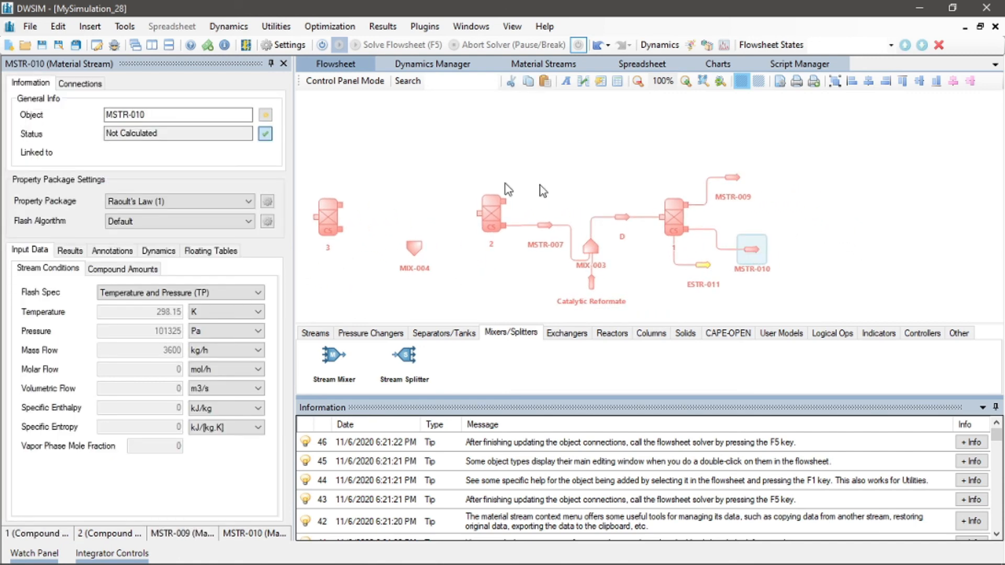
Rename separator 1's outlet stream MSTR-010 to Waste
left_click_drag(165, 115, 87, 115)
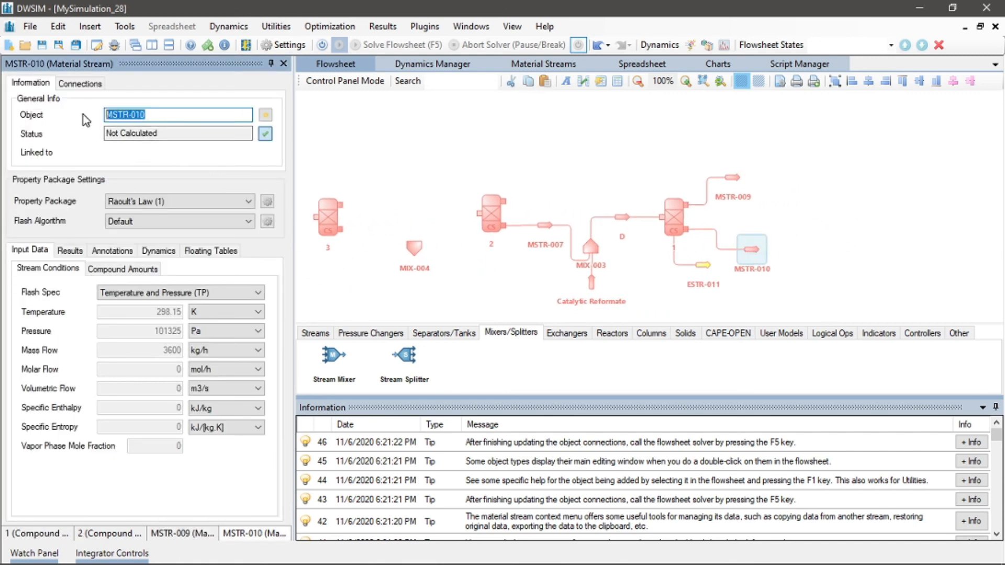
type("Waste")
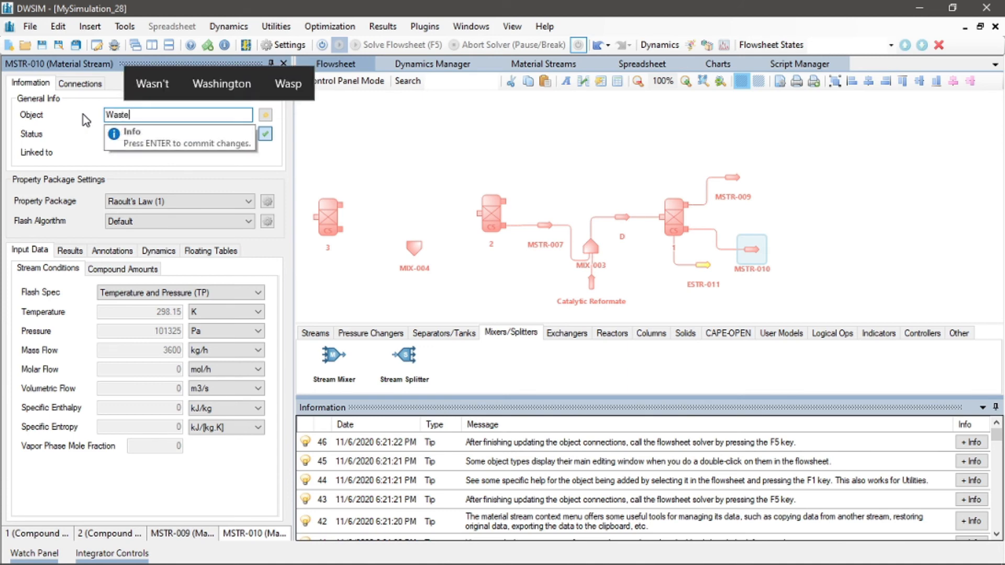
key("Return")
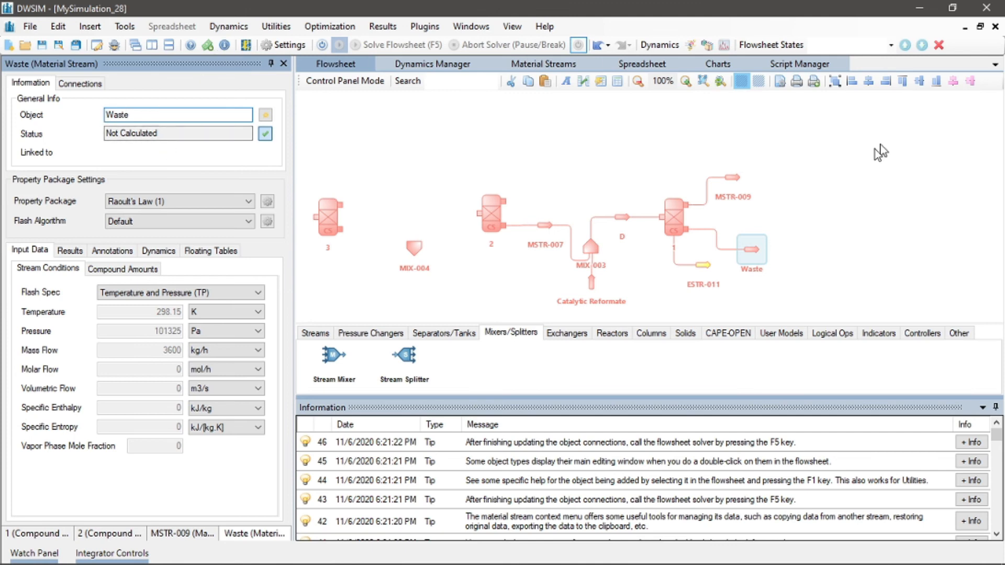
Move outlet stream MSTR-009 slightly and rename it A - 1
left_click_drag(732, 178, 746, 166)
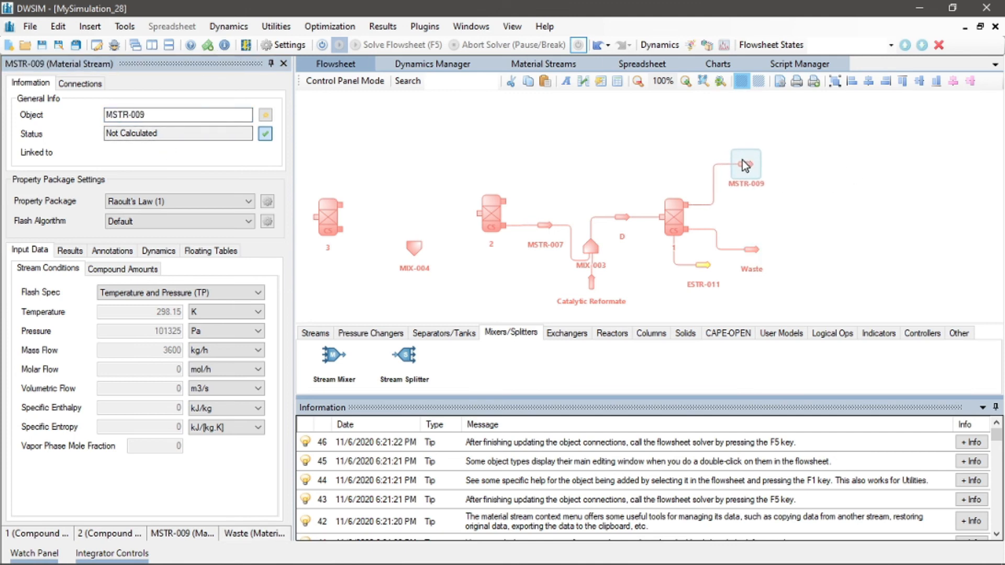
left_click_drag(178, 115, 23, 103)
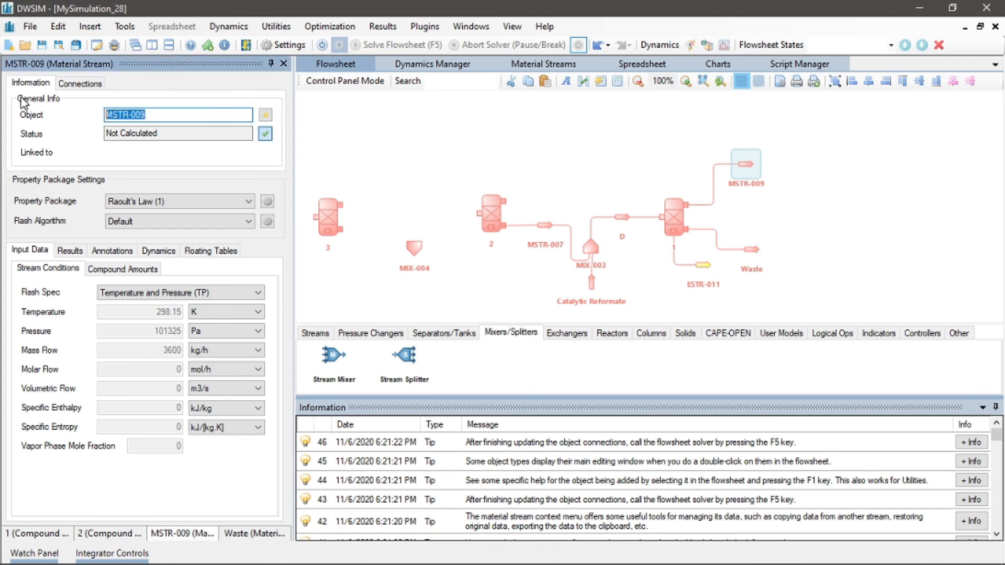
type("A - 1")
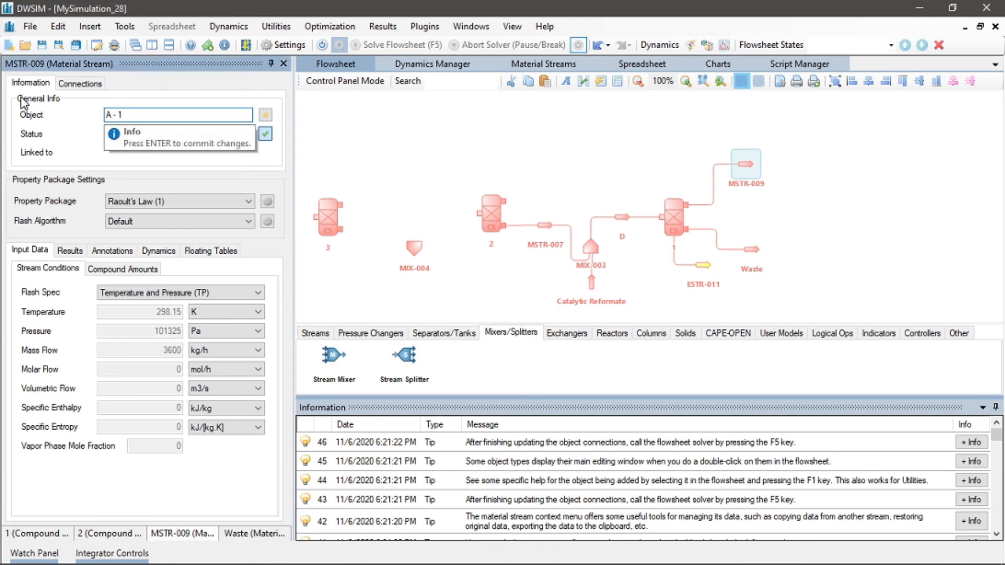
key("Return")
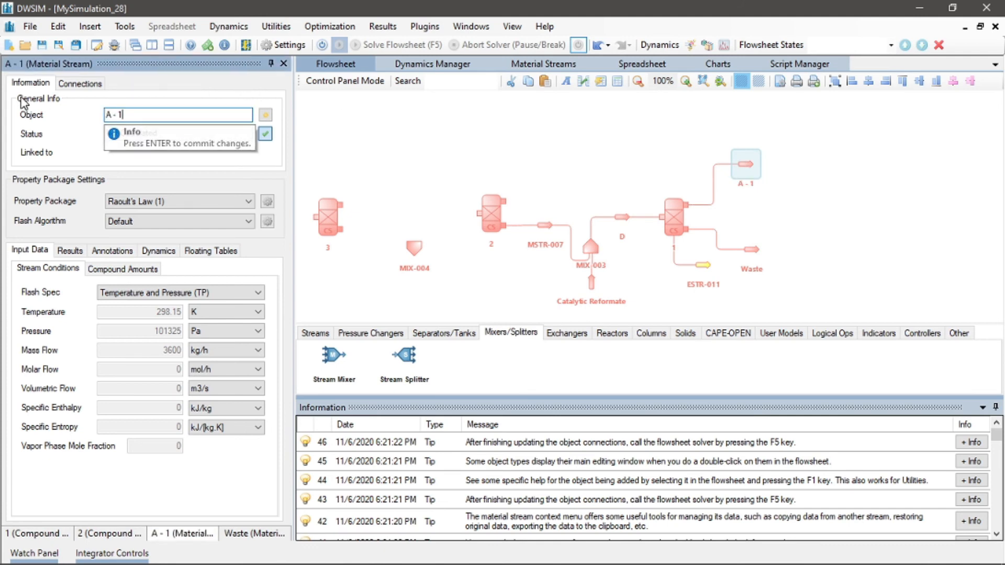
Rotate stream A - 1 by 180° and move it up and to the left above separator 1
right_click(746, 167)
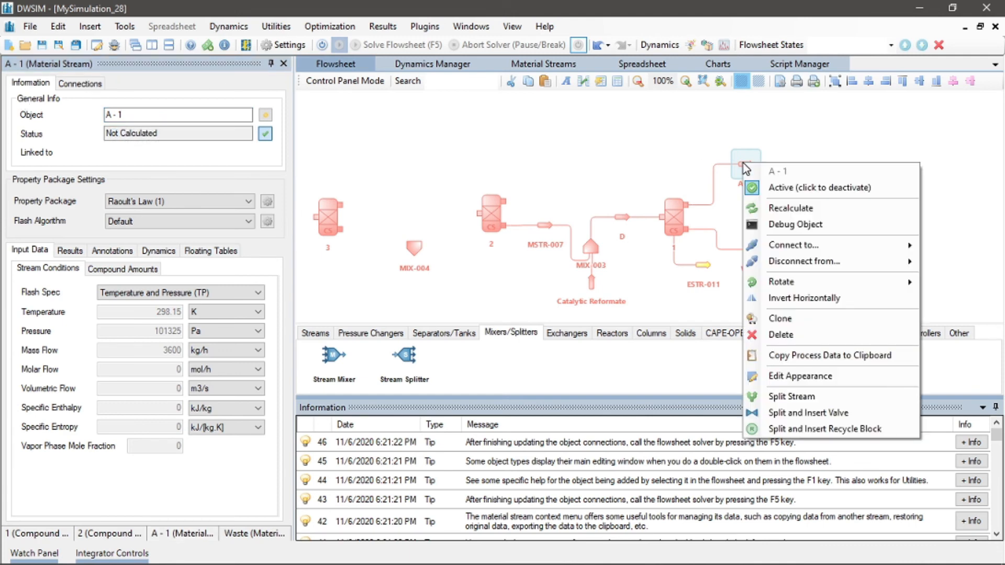
mouse_move(888, 289)
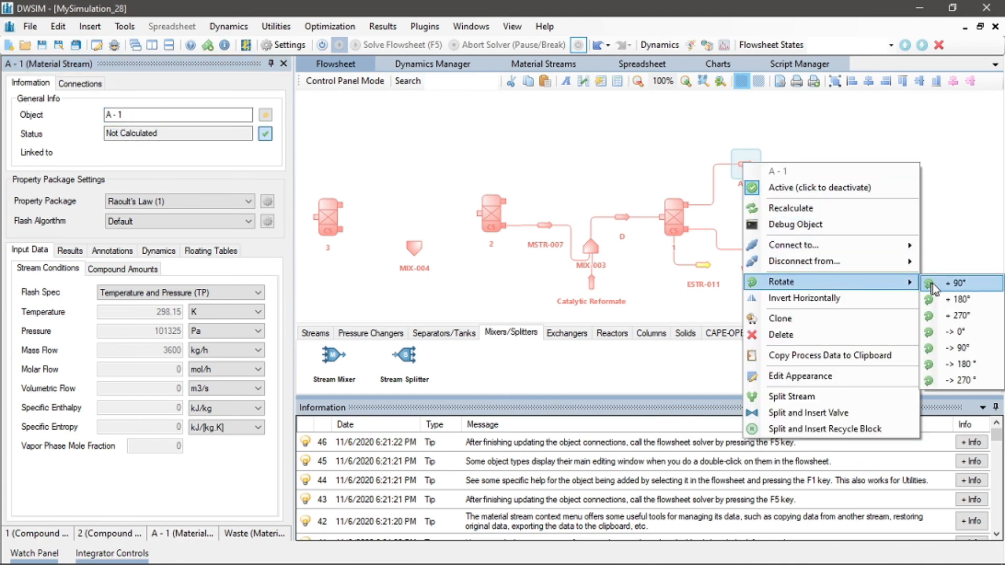
left_click(958, 300)
left_click_drag(751, 171, 703, 128)
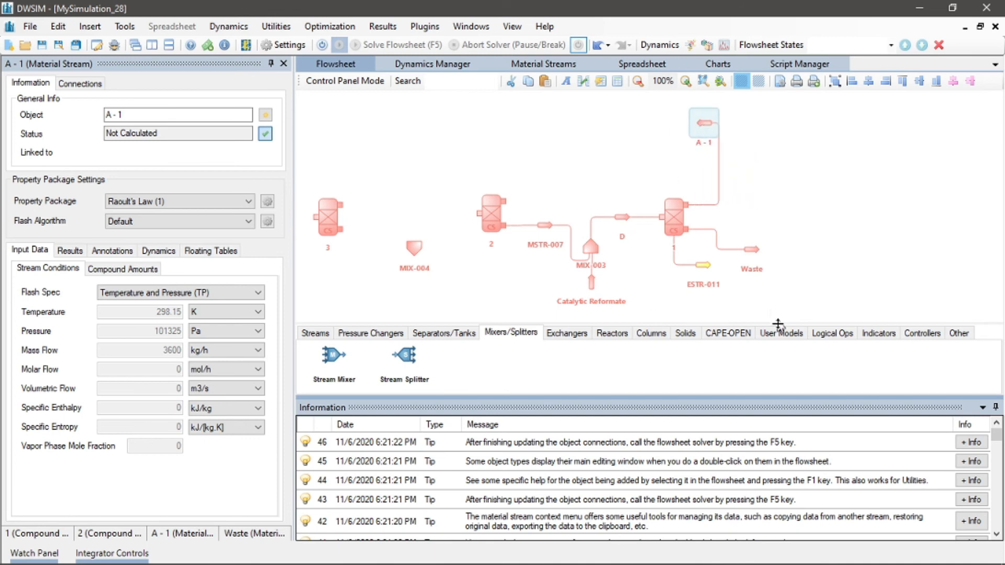
Add a Recycle Block from the logical operations onto the flowsheet to the left of stream A - 1
left_click(781, 334)
left_click(832, 333)
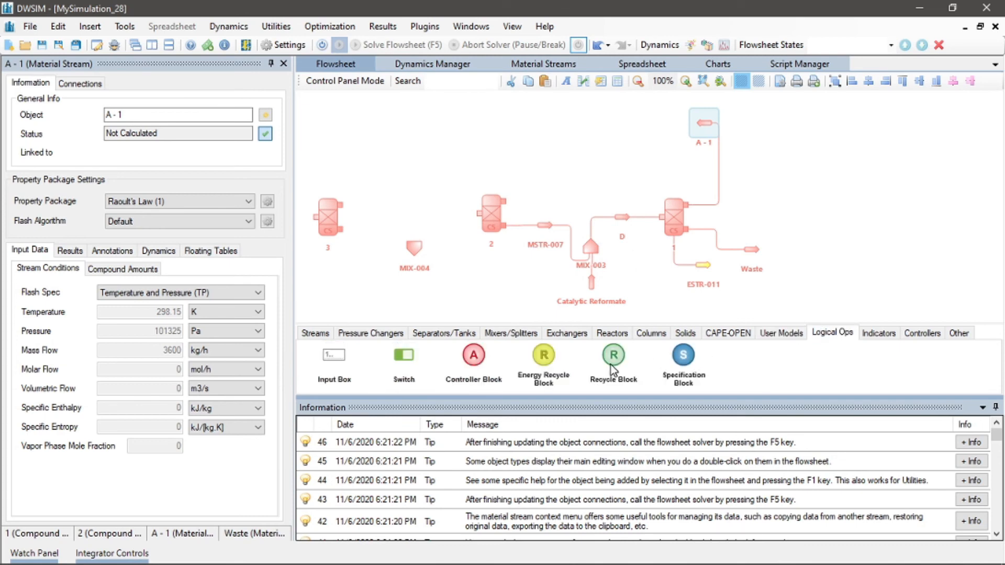
left_click_drag(622, 366, 598, 108)
left_click_drag(704, 126, 693, 127)
left_click(609, 120)
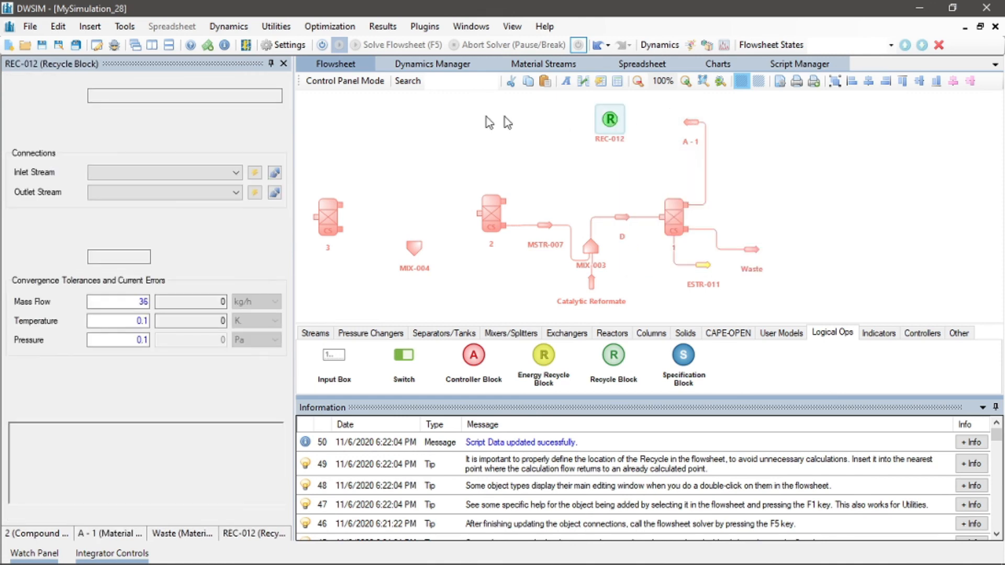
Set A - 1 as the recycle block's inlet stream and move the block slightly left
left_click(191, 175)
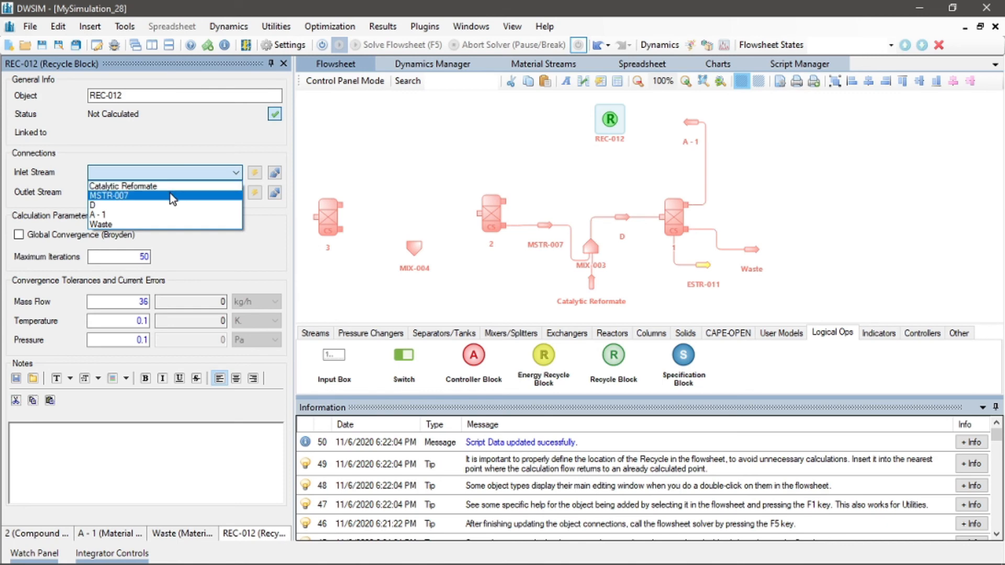
left_click(163, 214)
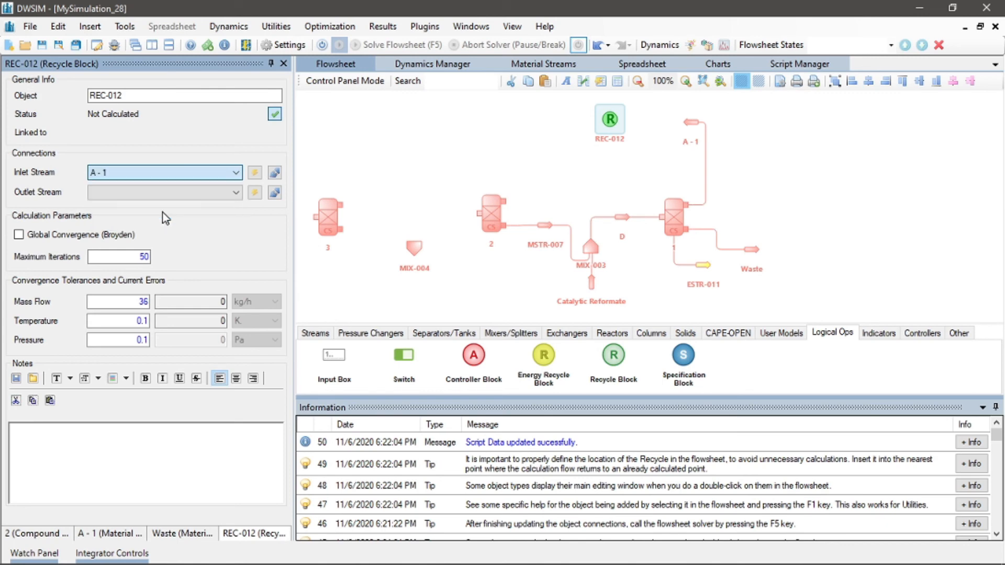
left_click_drag(612, 127, 559, 148)
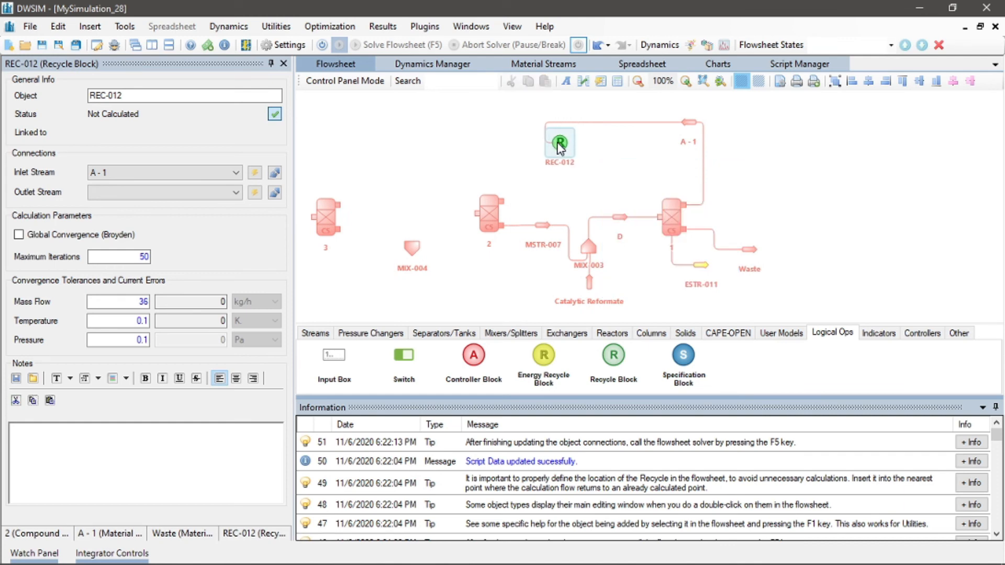
Create a new outlet stream for the recycle block, place it beside the block, and rename it A - 2
left_click(256, 192)
left_click_drag(595, 149, 624, 150)
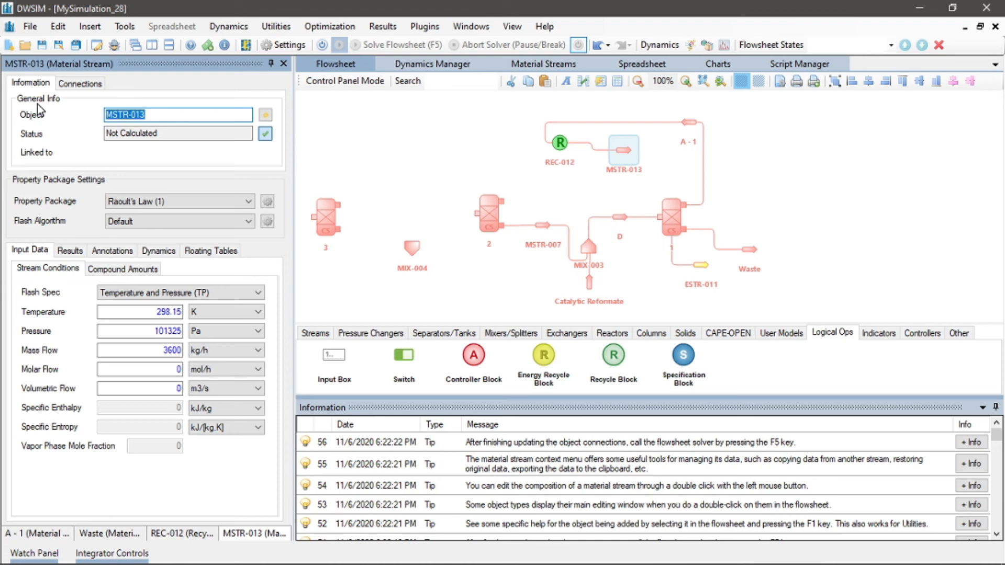
type("A ")
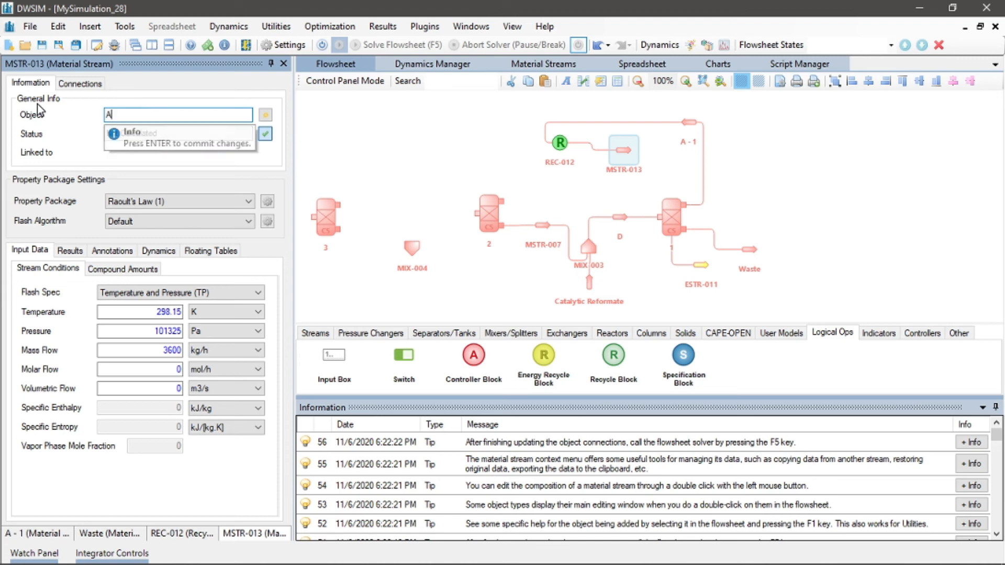
type("- 2")
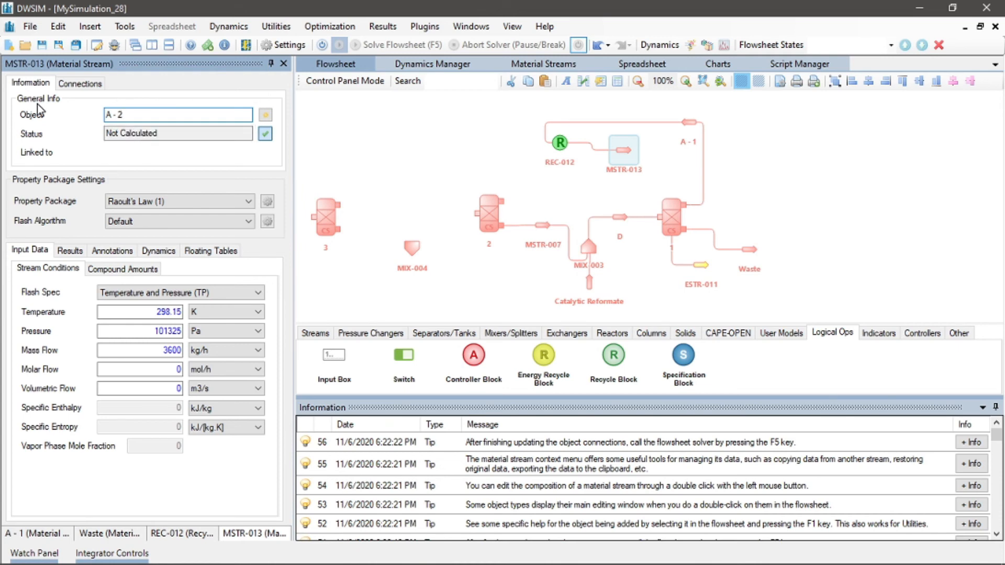
key("Return")
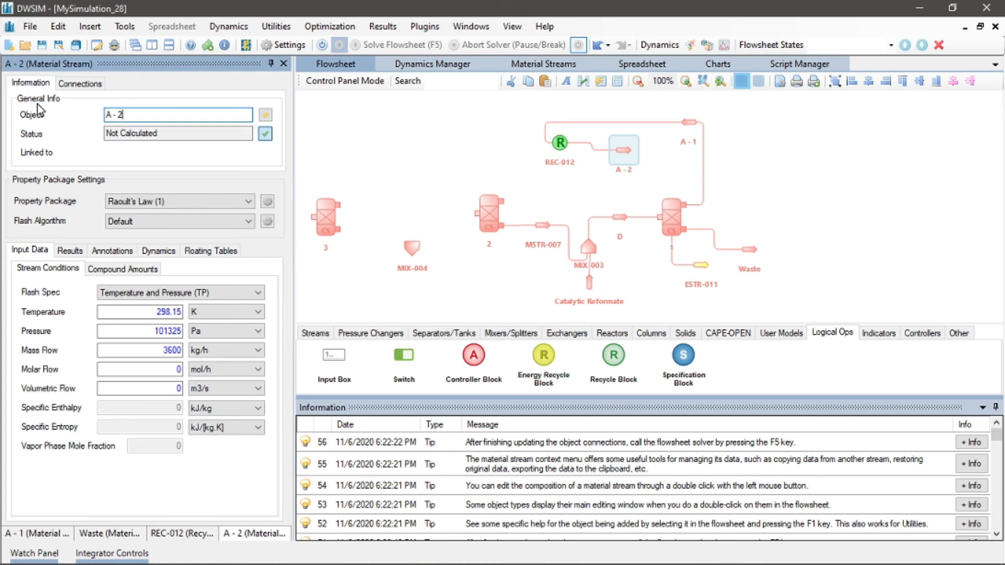
Rotate stream A - 2 by 90° and move it above mixer MIX-004
right_click(629, 149)
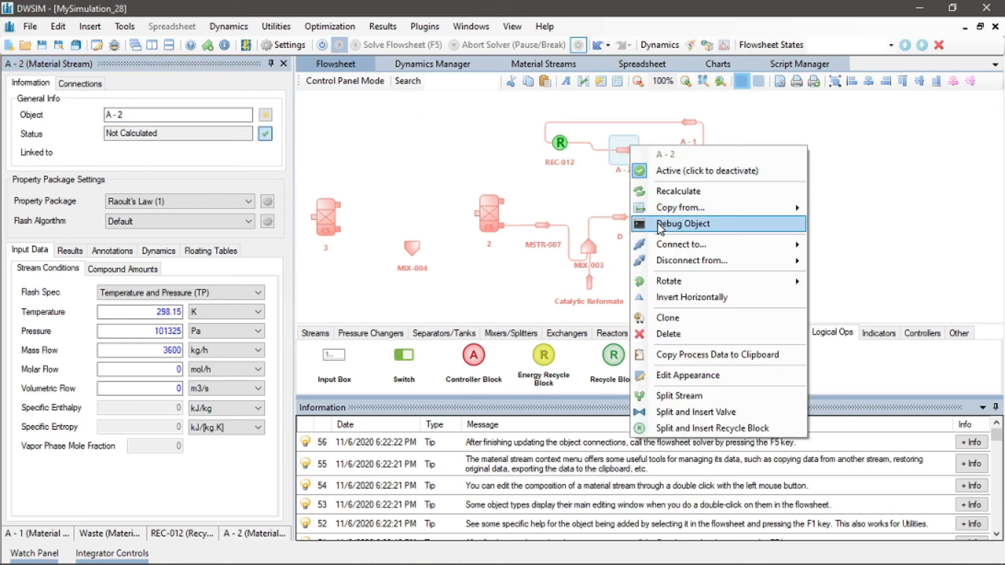
mouse_move(680, 281)
left_click(833, 283)
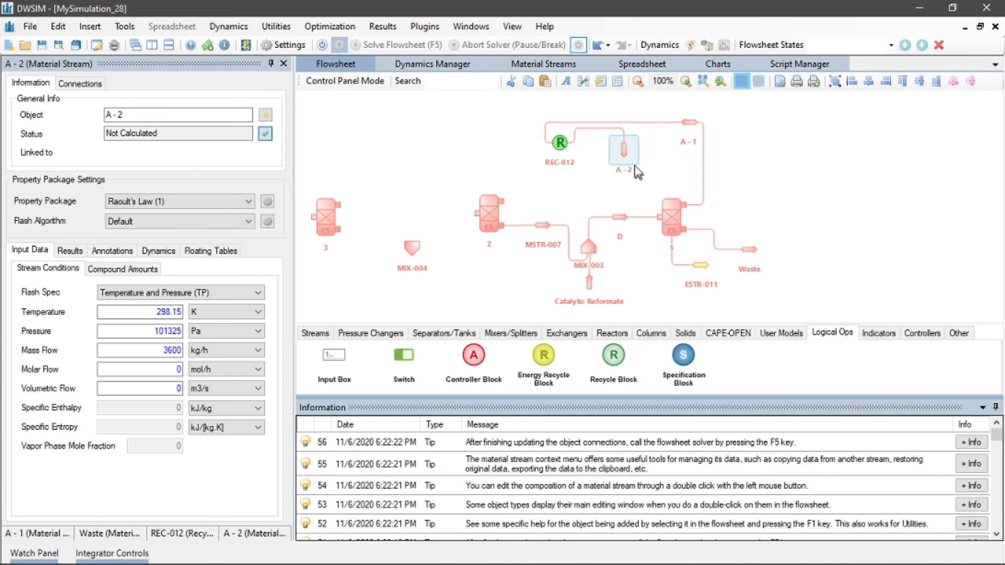
left_click_drag(570, 164, 412, 210)
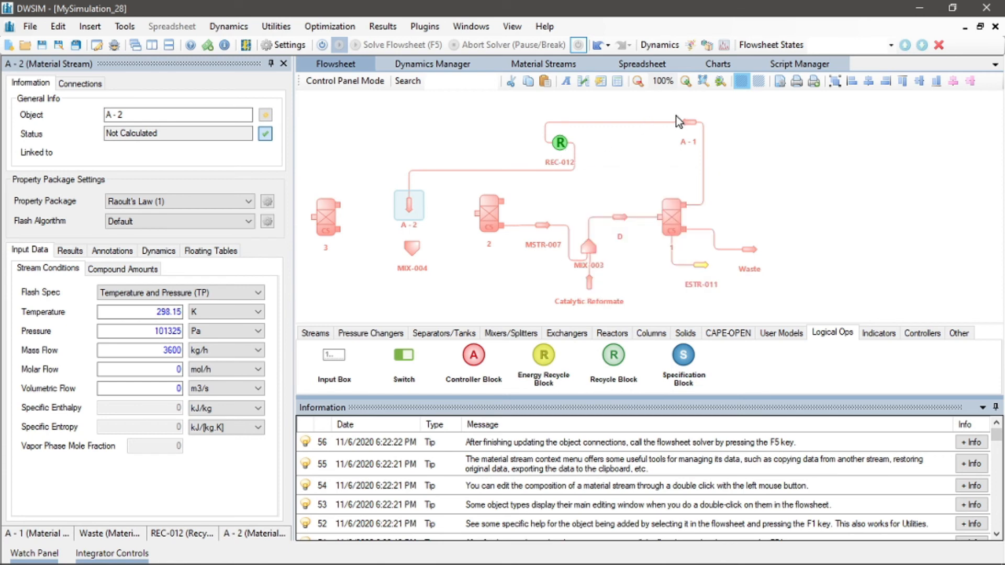
Reposition stream A - 1 and recycle block REC-012 so the recycle loop runs above the flowsheet
left_click_drag(683, 124, 610, 105)
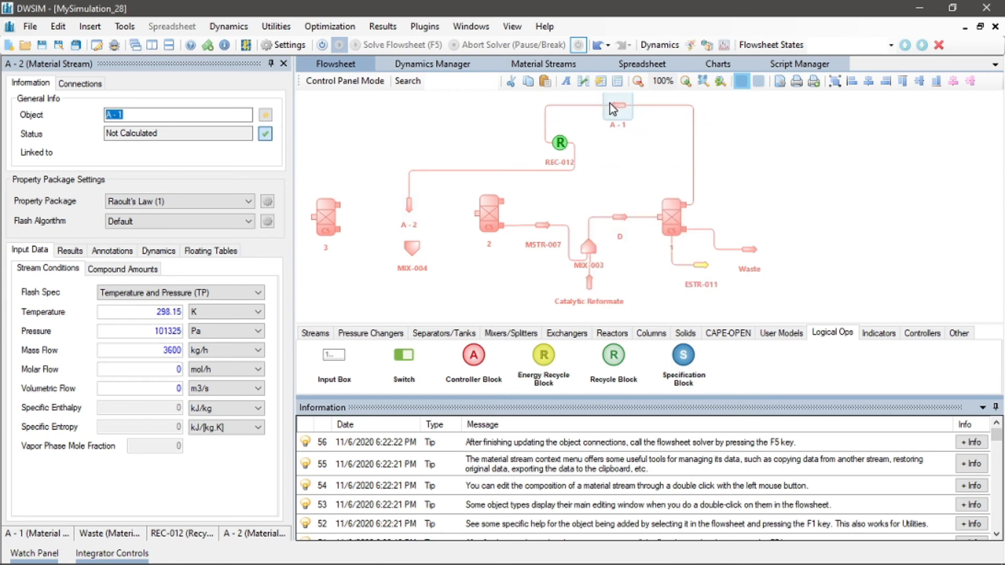
mouse_move(561, 144)
left_click_drag(561, 143, 459, 126)
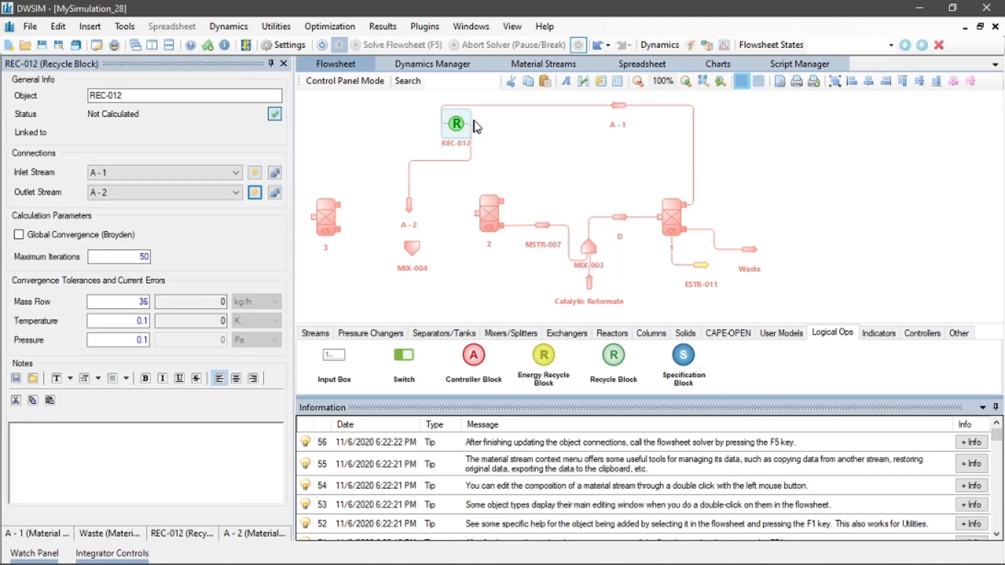
left_click_drag(614, 106, 572, 115)
left_click_drag(544, 177, 688, 165)
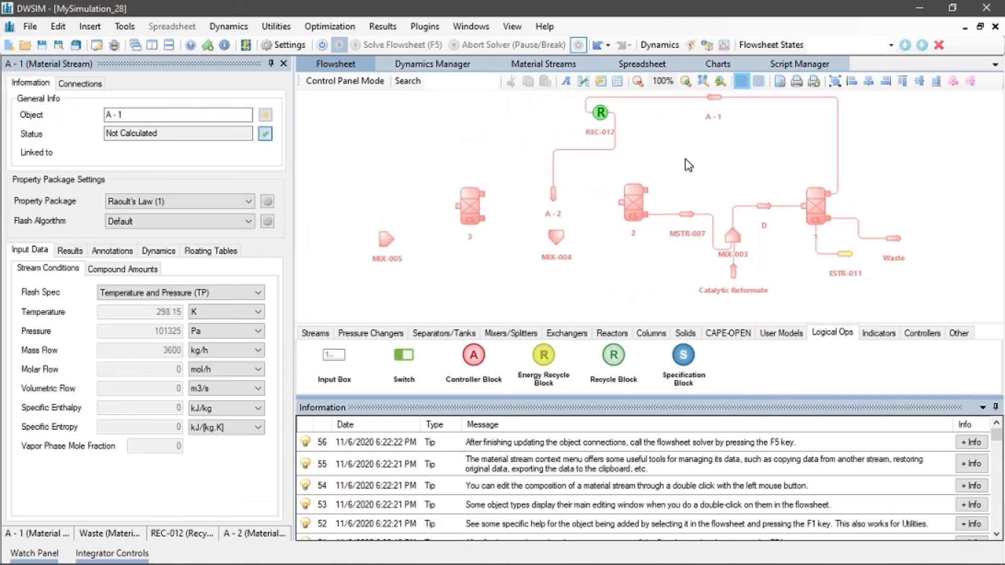
Give mixer MIX-004 a new inlet stream and set A - 2 as its second inlet stream
left_click(551, 233)
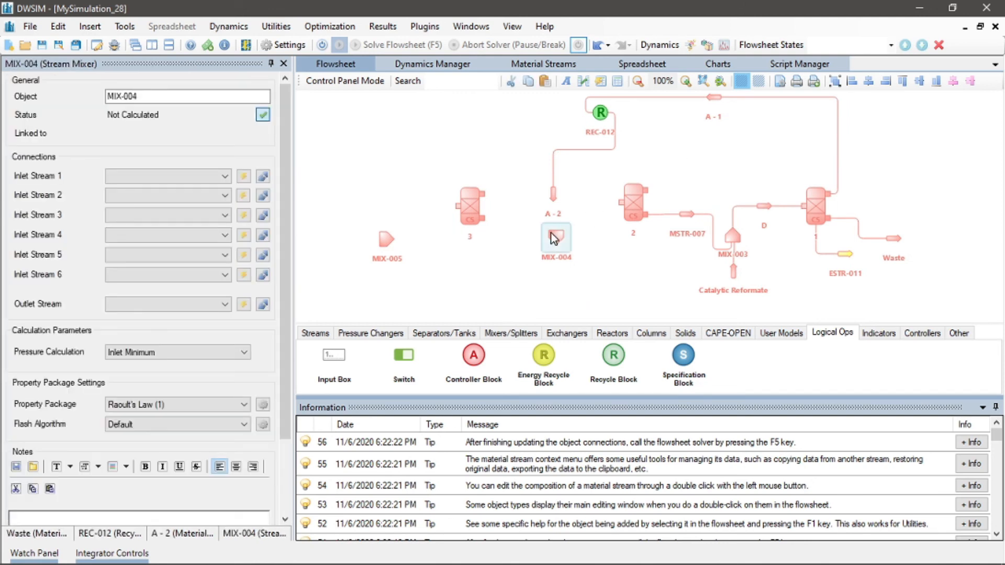
left_click(245, 220)
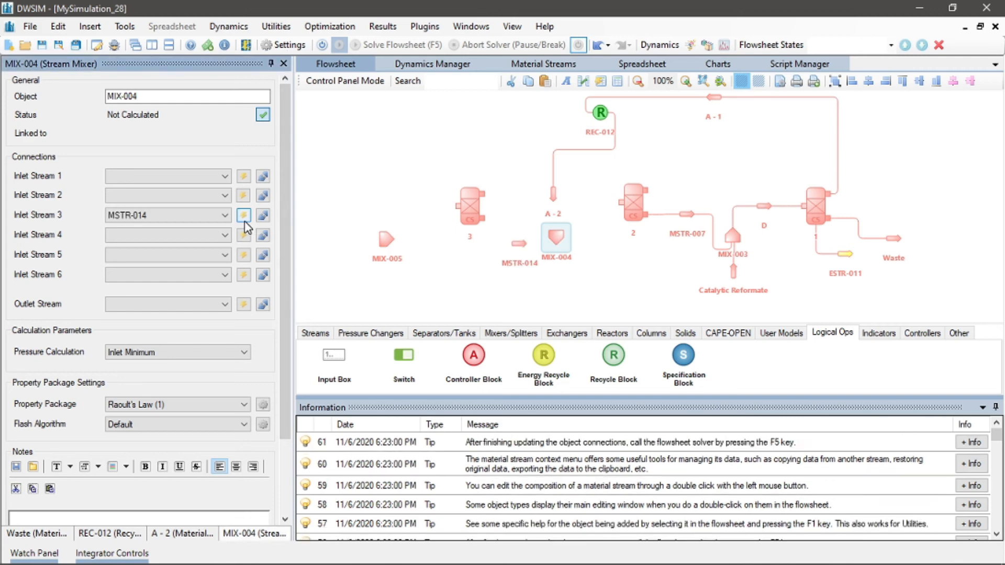
left_click(220, 196)
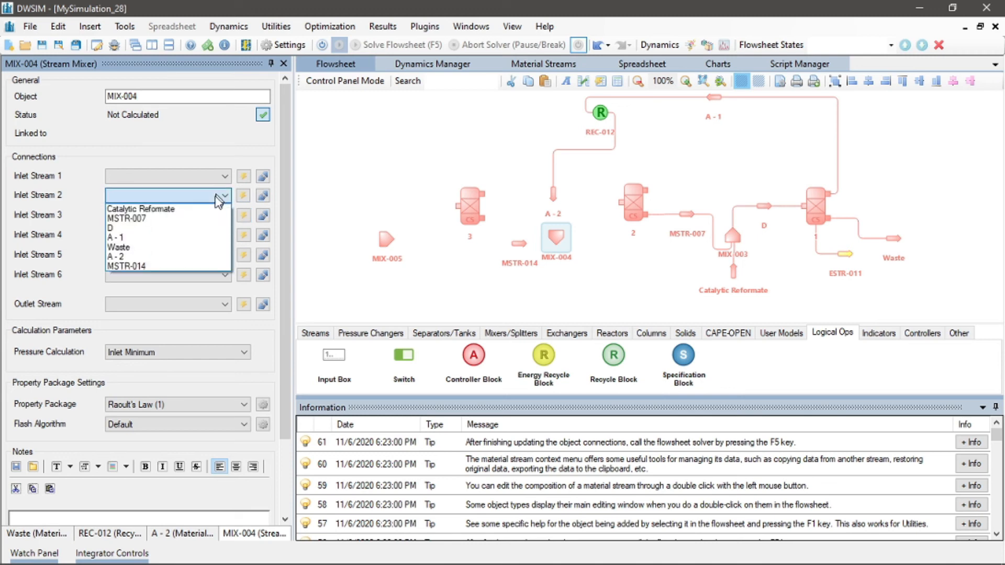
left_click(158, 257)
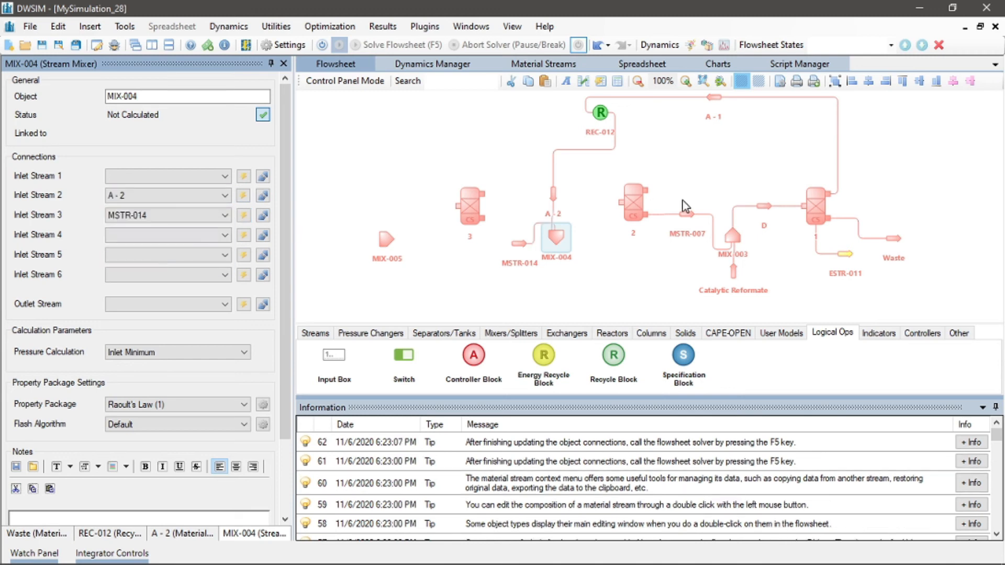
left_click_drag(526, 241, 512, 245)
left_click(512, 244)
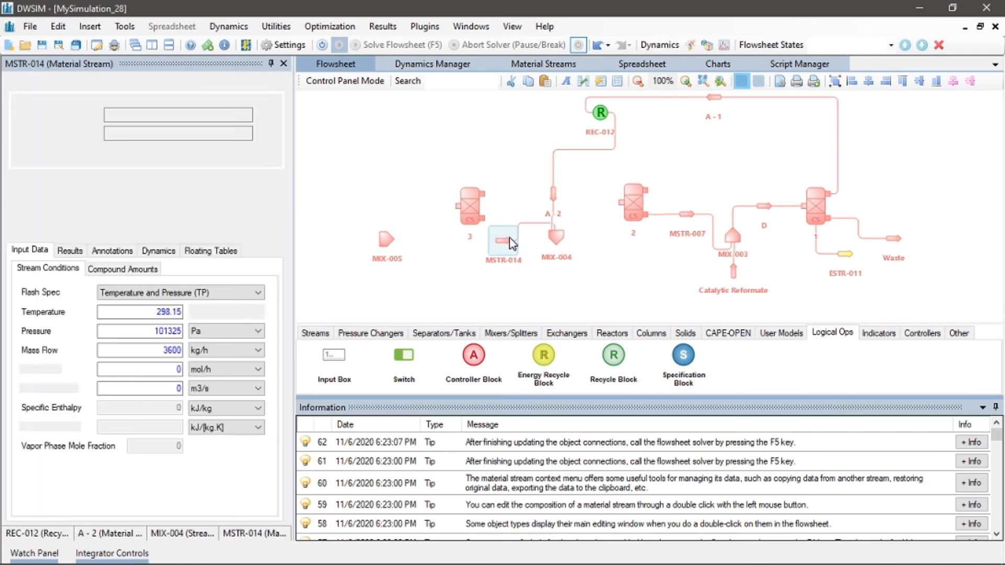
Create an outlet stream for mixer MIX-004, place it before separator 2, and rename it C
left_click(556, 237)
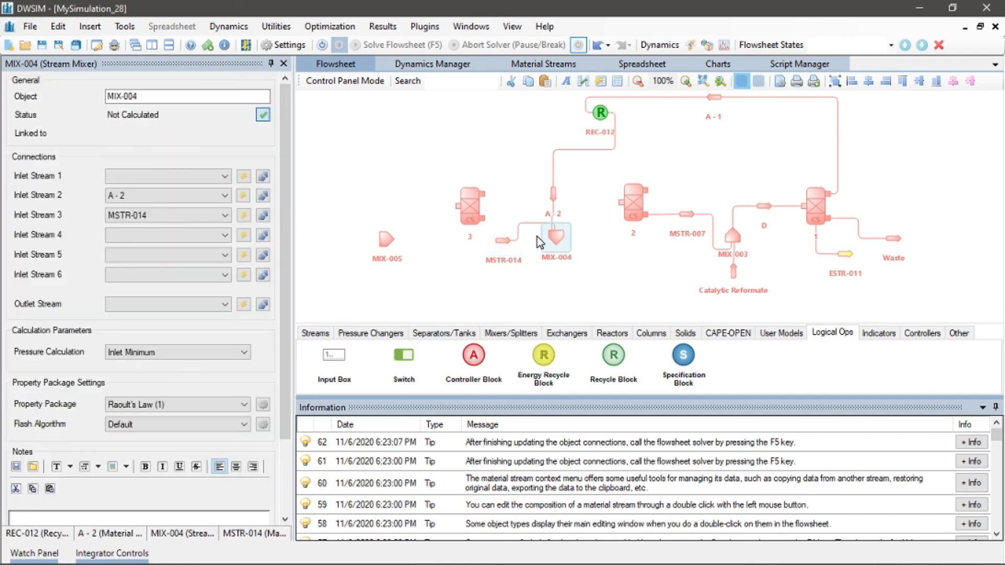
left_click(243, 304)
left_click_drag(591, 243, 602, 200)
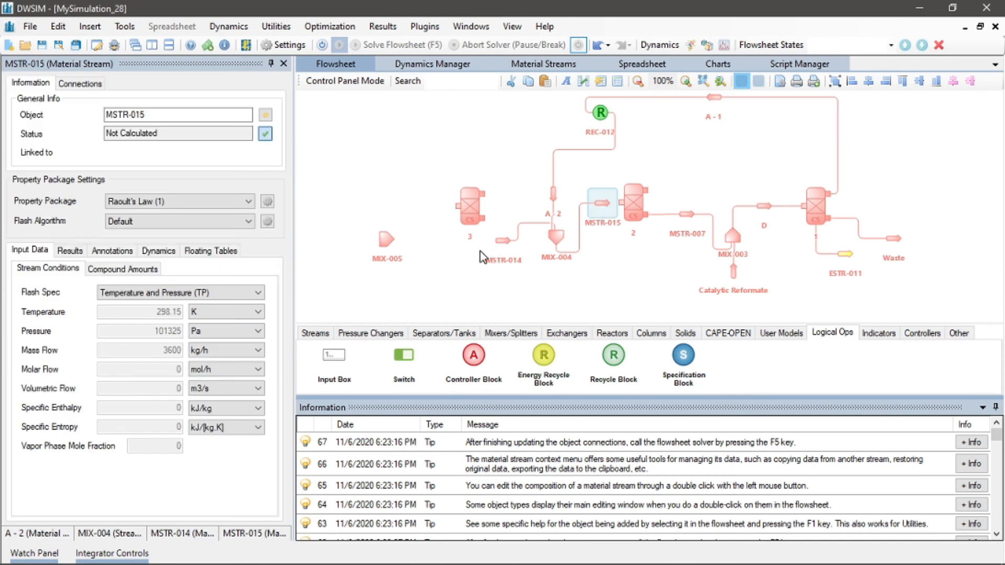
left_click_drag(599, 200, 595, 199)
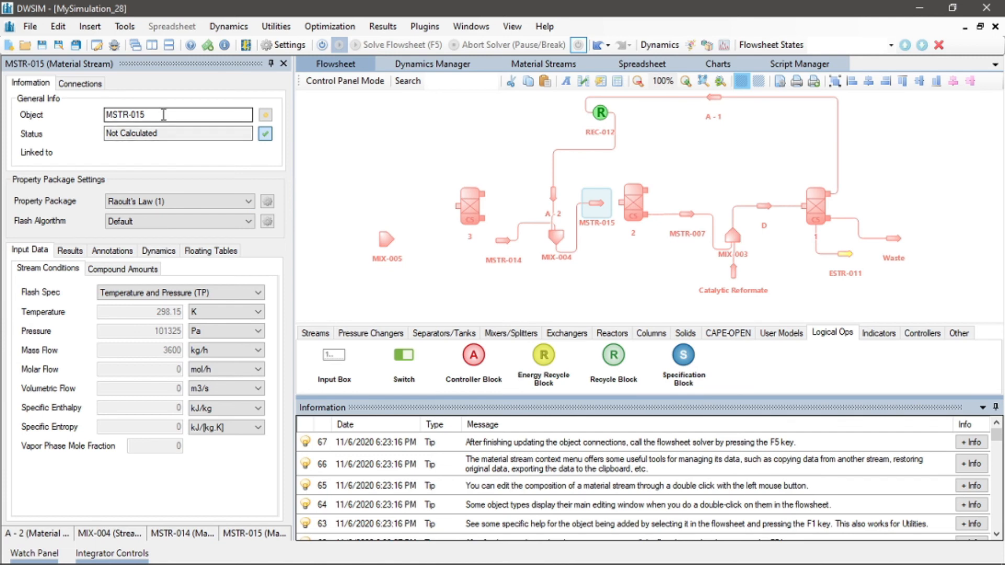
left_click_drag(177, 120, 87, 121)
type("c")
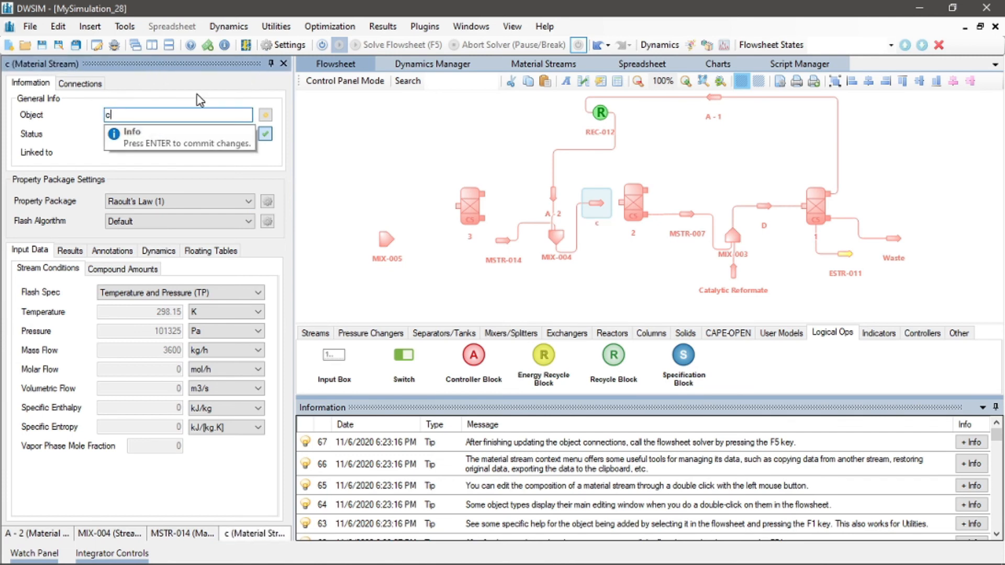
key("BackSpace")
type("C")
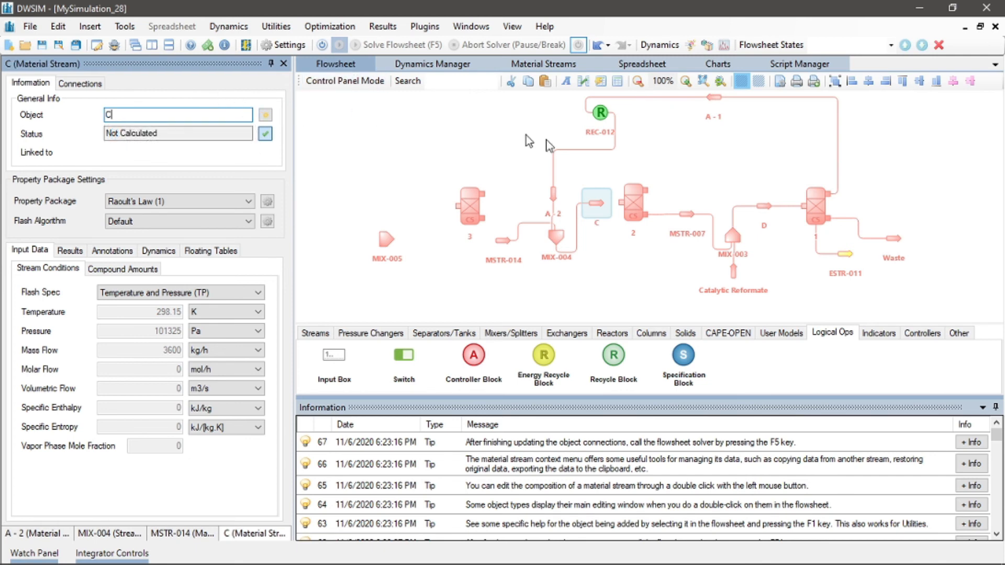
Set stream C as the inlet stream of compound separator 2
left_click(633, 195)
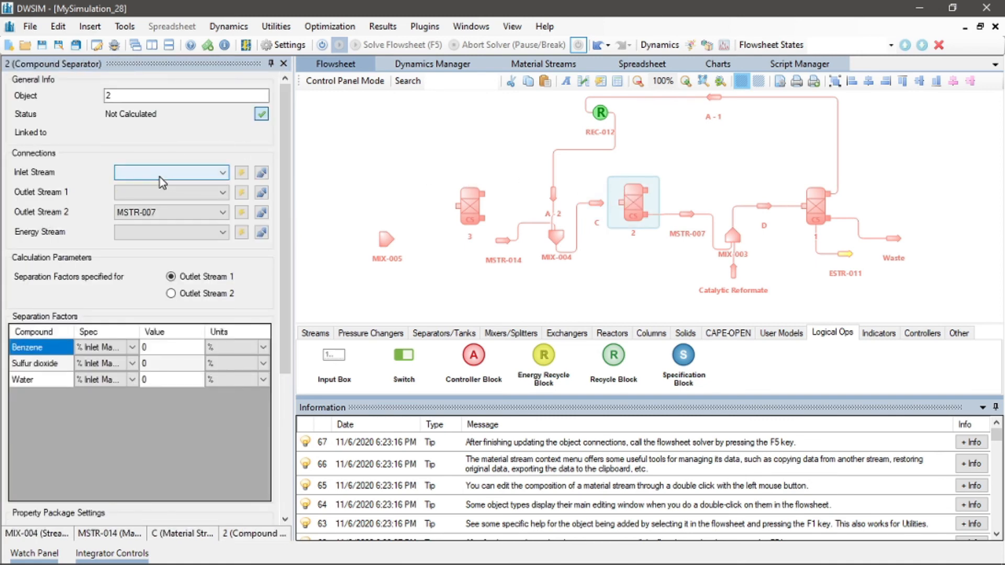
left_click(160, 178)
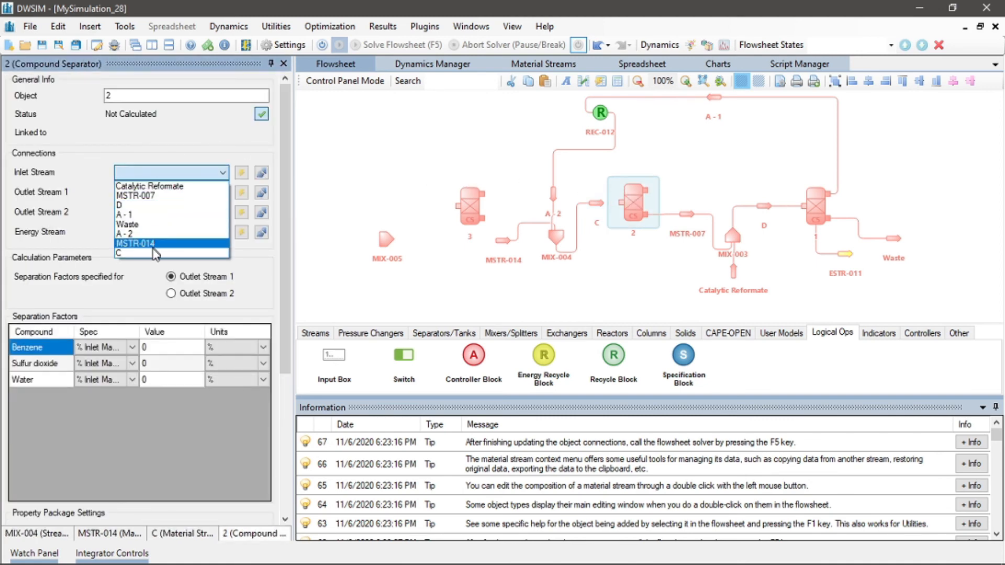
left_click(156, 253)
left_click(607, 252)
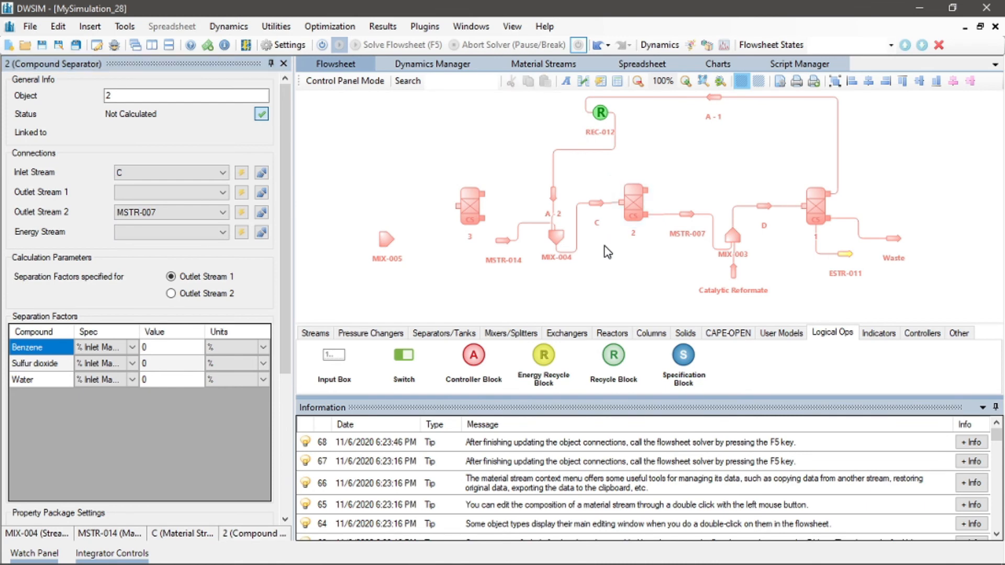
left_click(597, 204)
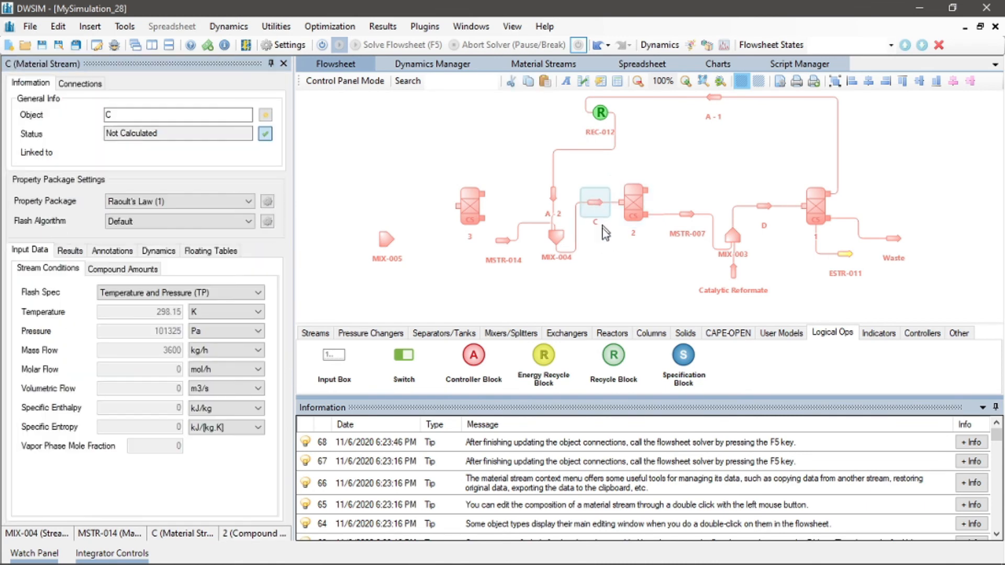
left_click(602, 244)
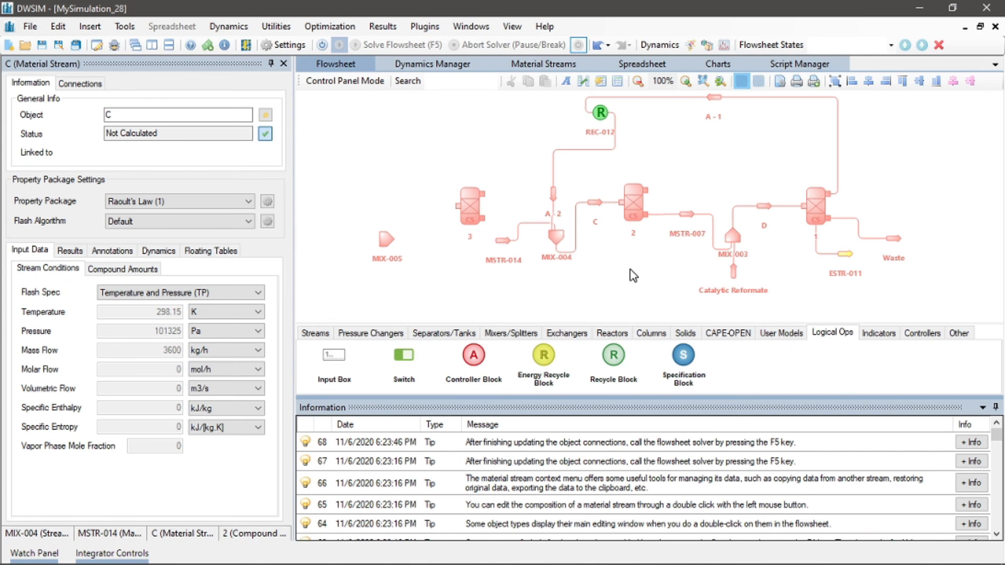
Create a new energy stream and a new first outlet stream for compound separator 2
left_click(628, 194)
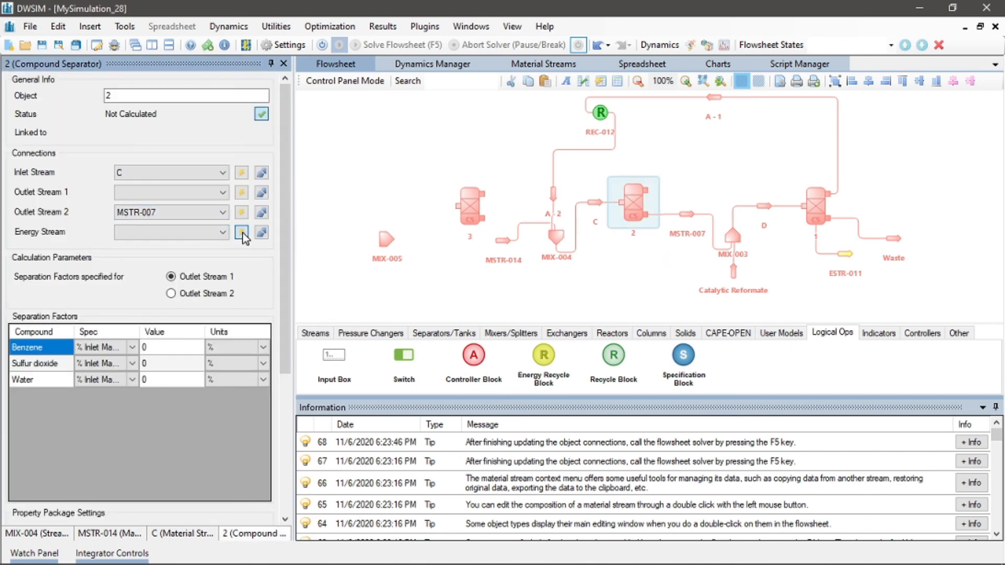
left_click(241, 232)
left_click(240, 194)
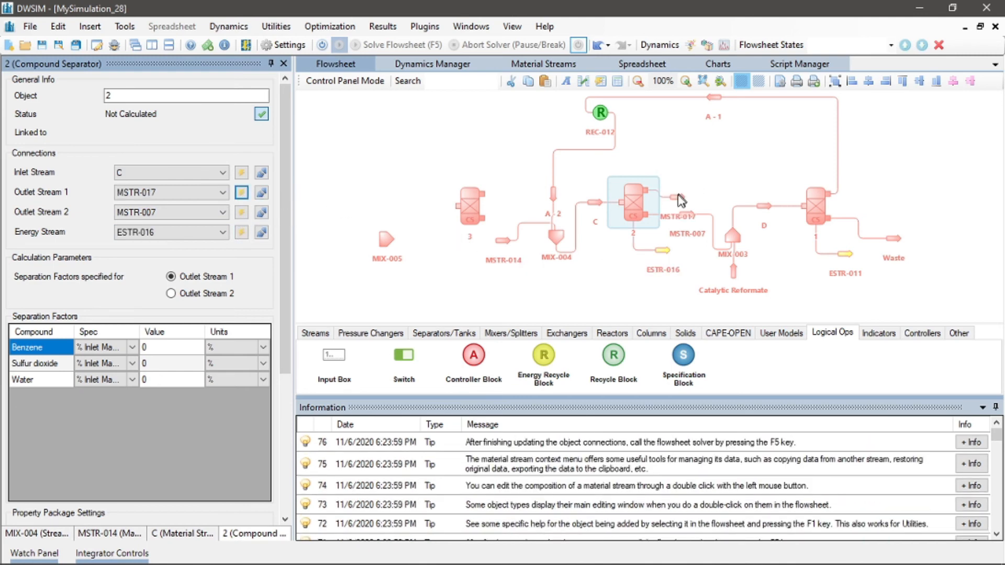
left_click_drag(679, 200, 680, 195)
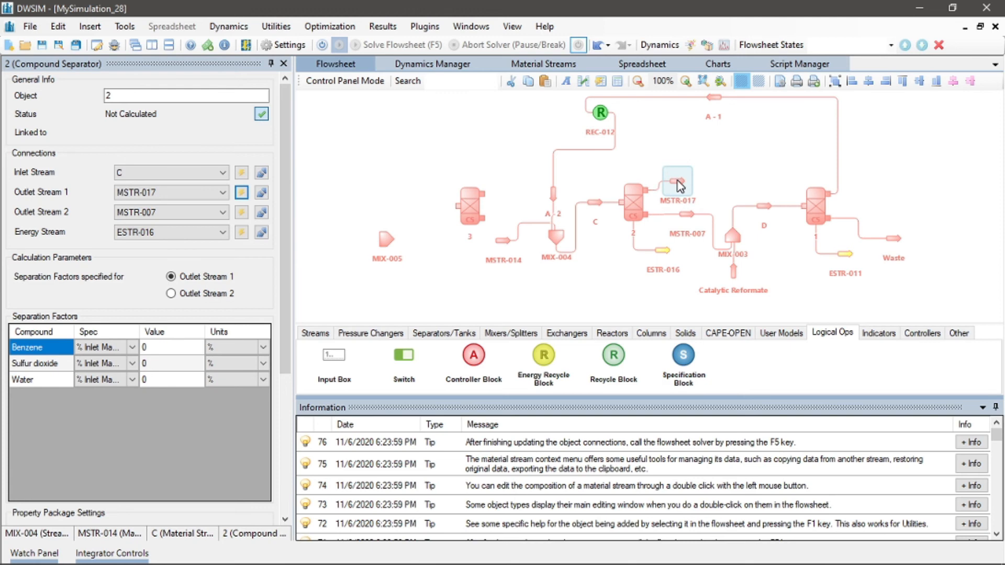
Rename separator 2's new first outlet stream as B - 1
left_click(678, 184)
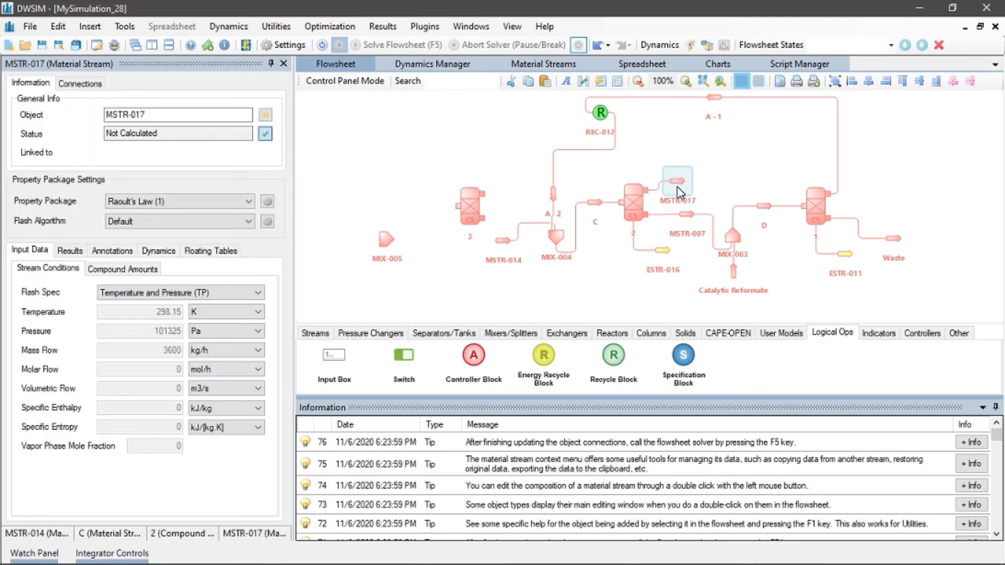
left_click(161, 114)
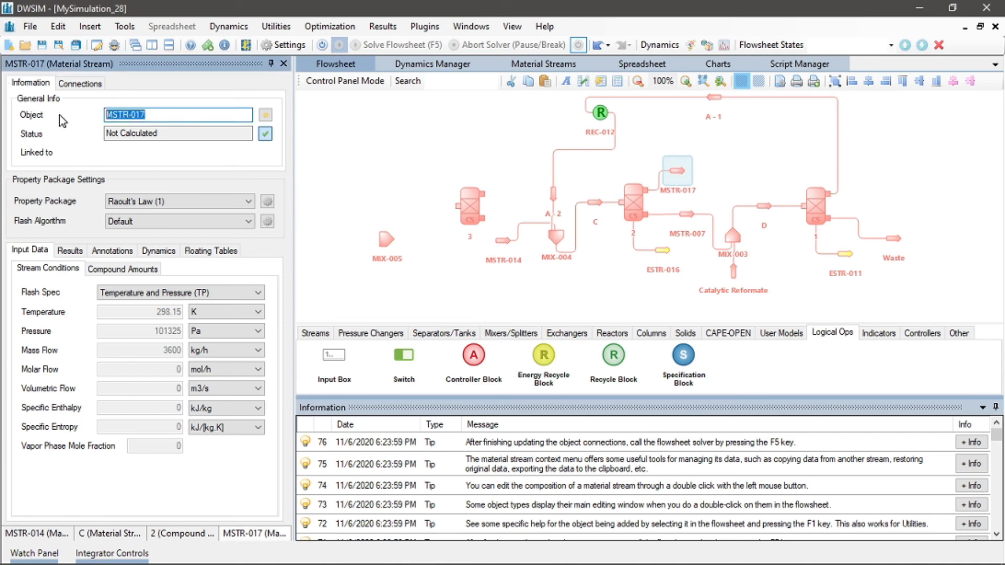
type("b -")
key("BackSpace")
key("BackSpace")
key("BackSpace")
type("B - 1")
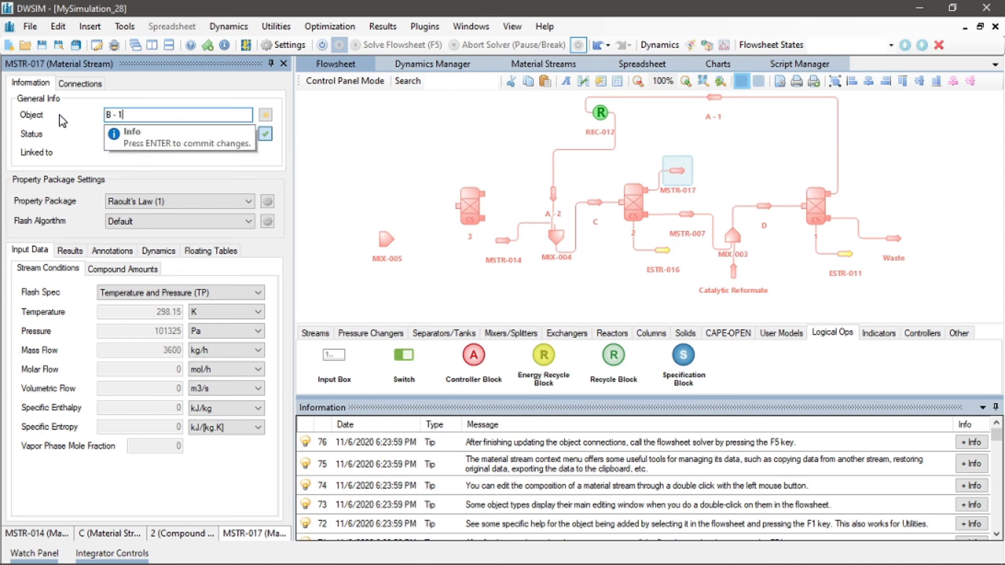
key("Return")
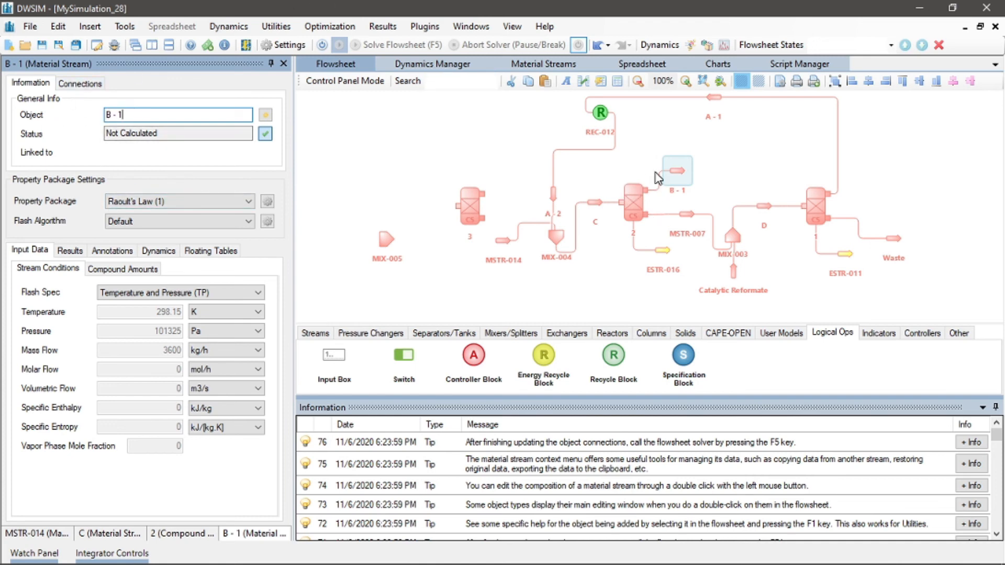
Rotate stream B - 1 to point left and move it to the upper left of the flowsheet
right_click(684, 181)
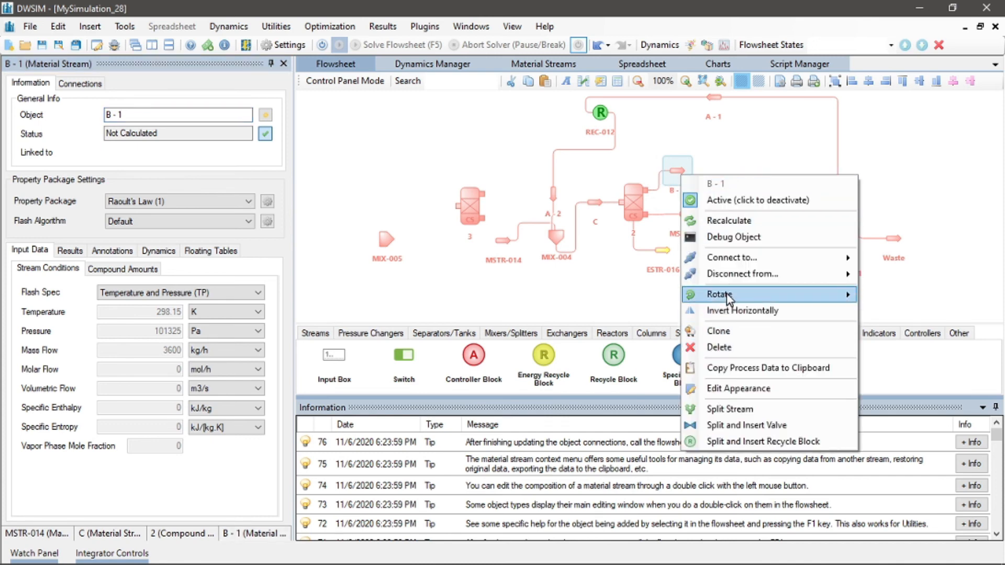
mouse_move(728, 294)
left_click(897, 296)
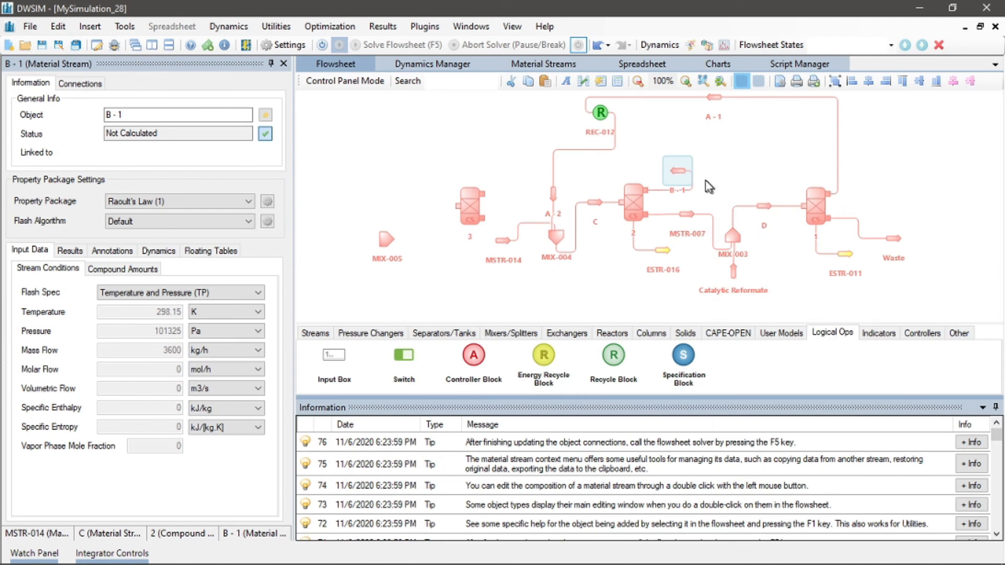
left_click_drag(678, 171, 366, 129)
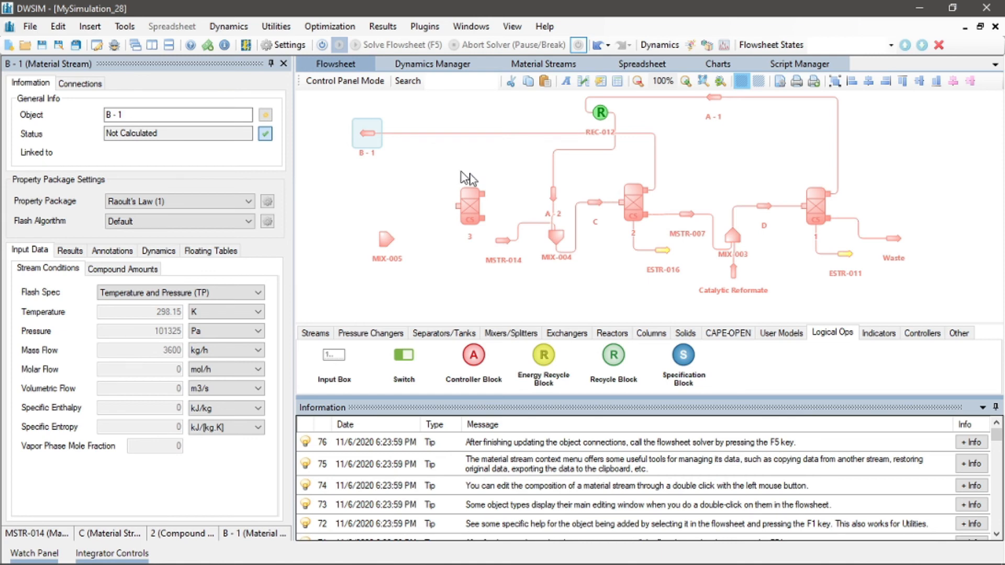
Add a Recycle Block from the logical operations to the left of stream B - 1
left_click_drag(608, 358, 392, 142)
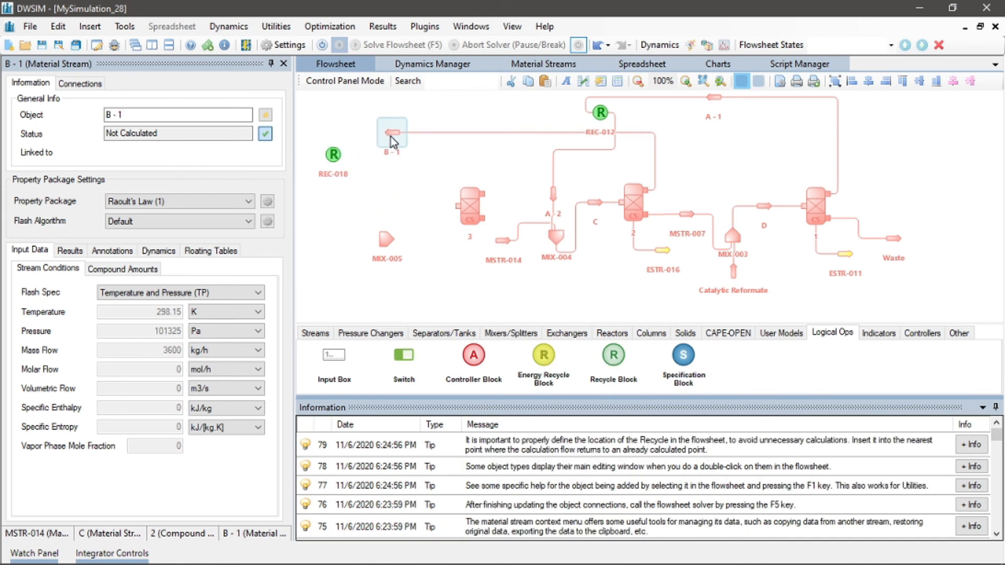
left_click_drag(333, 155, 345, 156)
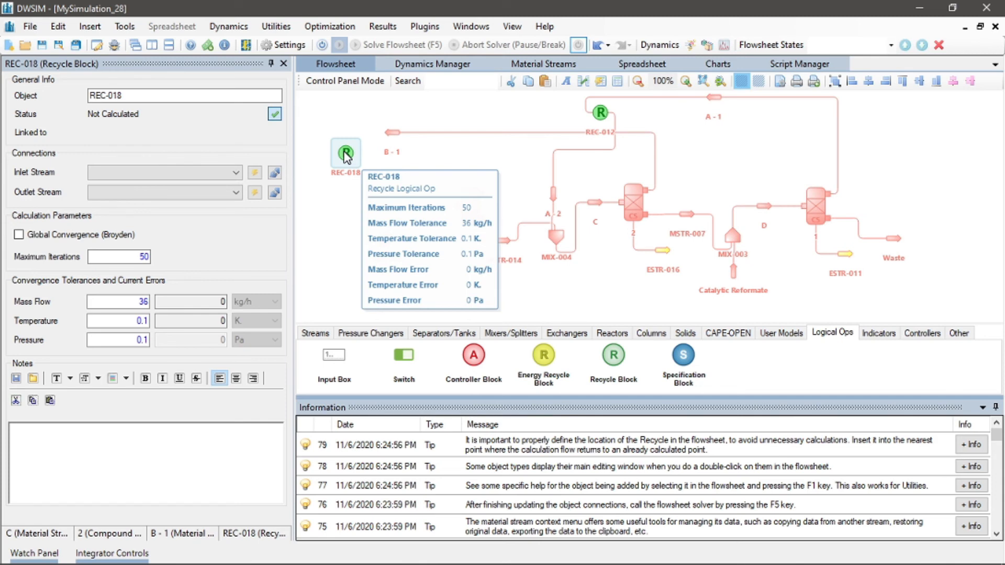
left_click(453, 173)
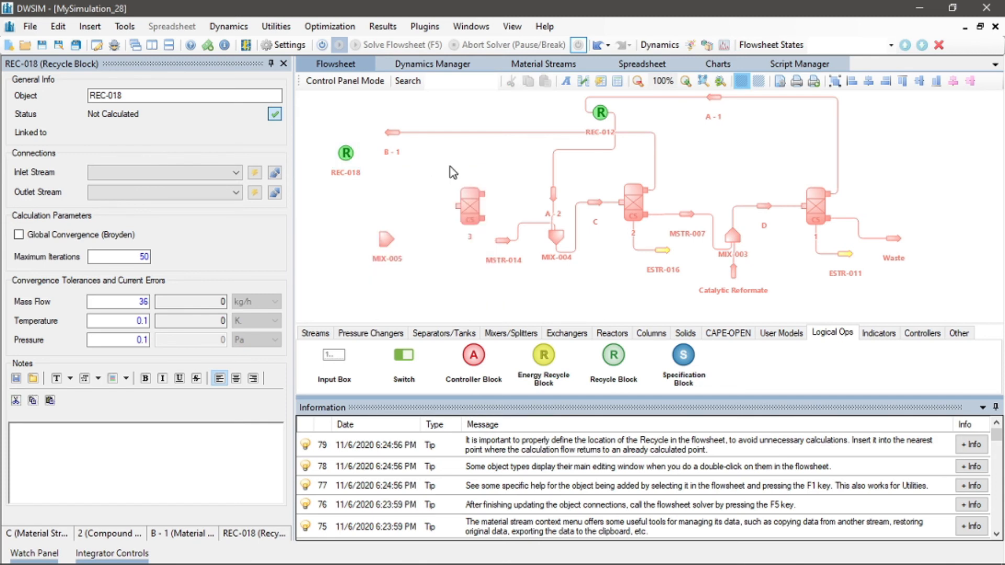
left_click_drag(345, 154, 339, 138)
Set B - 1 as the inlet stream of recycle block REC-018 and create a new outlet stream for it
left_click(189, 173)
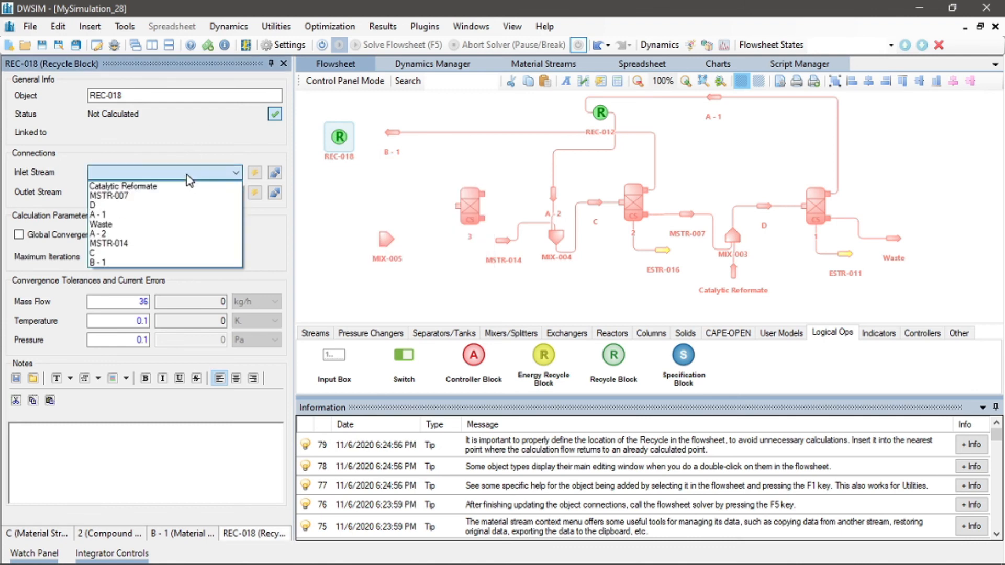
left_click(158, 259)
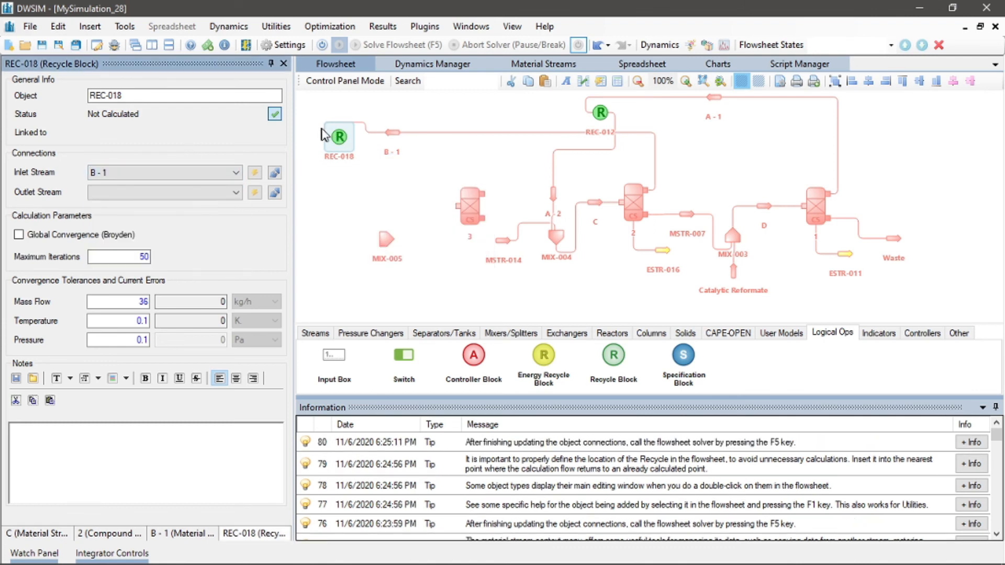
left_click_drag(338, 137, 335, 158)
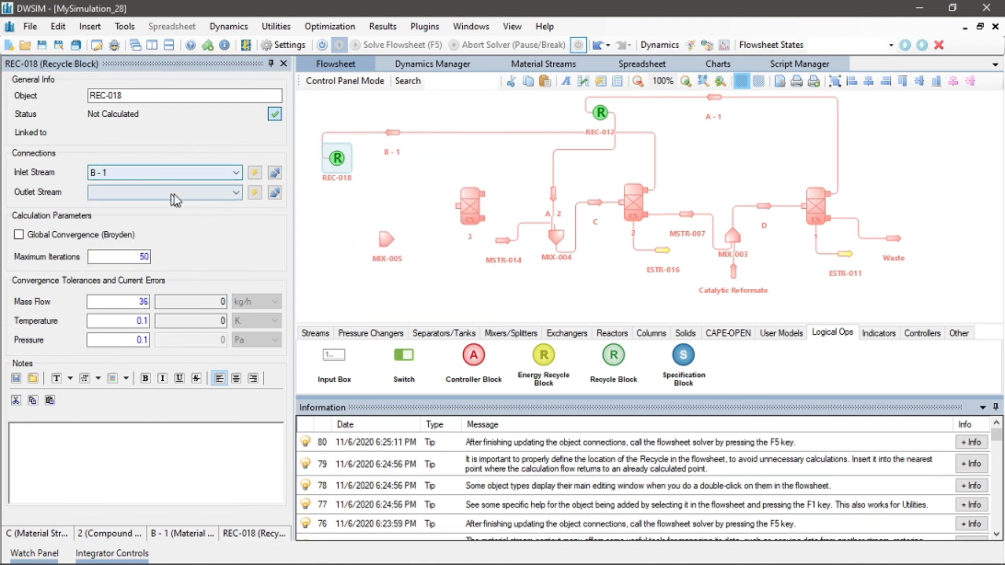
left_click(254, 194)
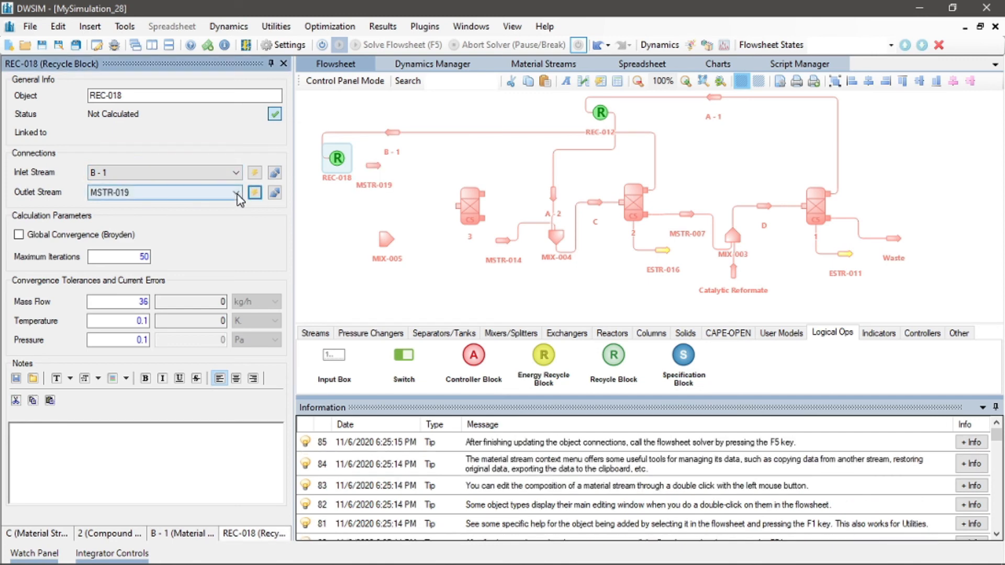
Rename the recycle block's new outlet stream as B - 2
left_click(373, 166)
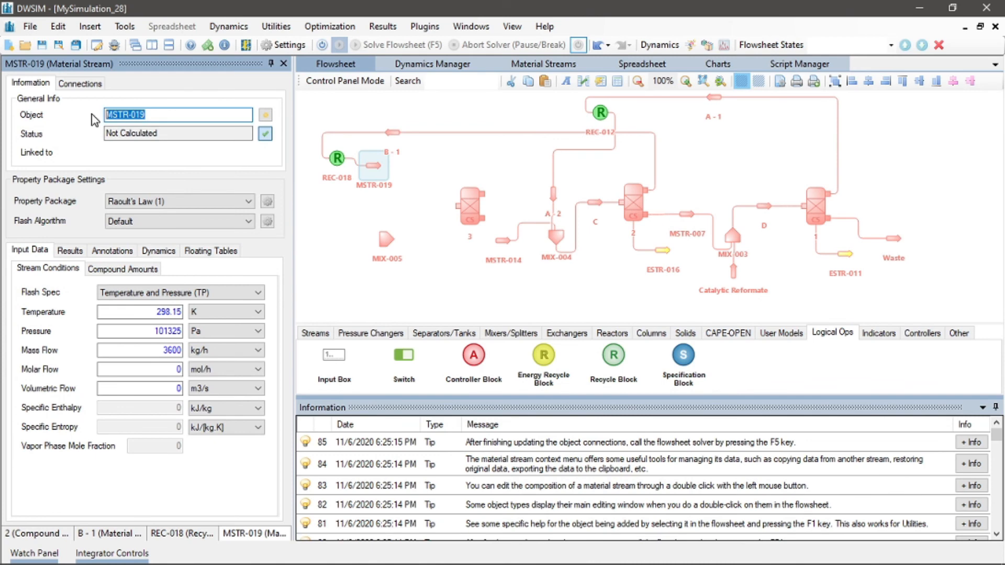
type("b")
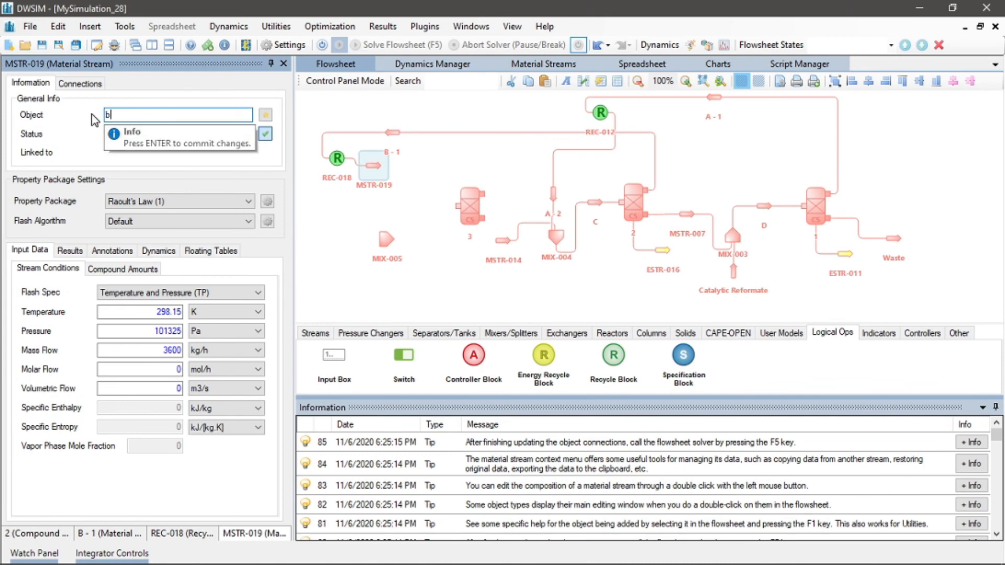
key("BackSpace")
key("BackSpace")
type("B - 2")
key("Return")
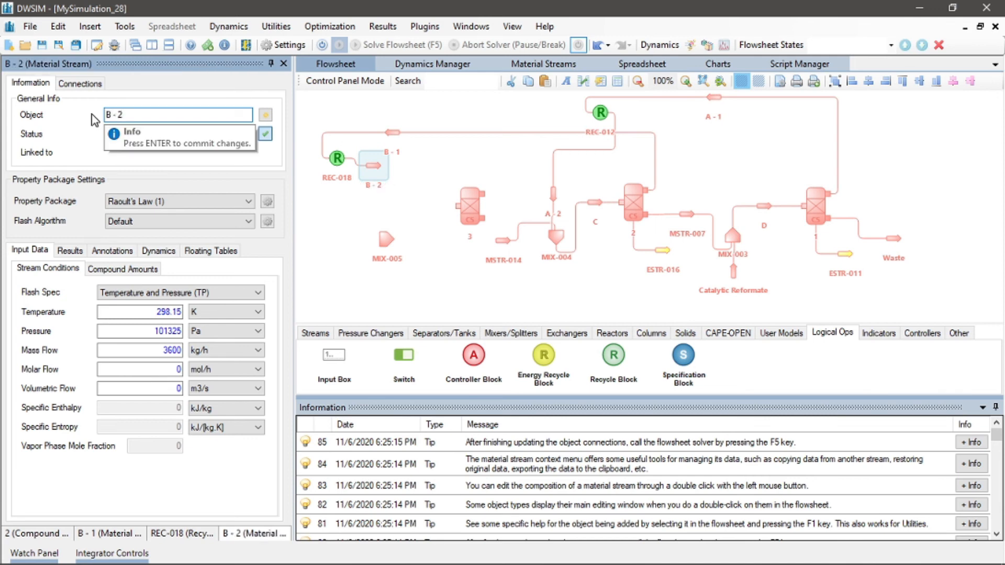
Rotate stream B - 2 to point downward and move it below the recycle block
right_click(377, 166)
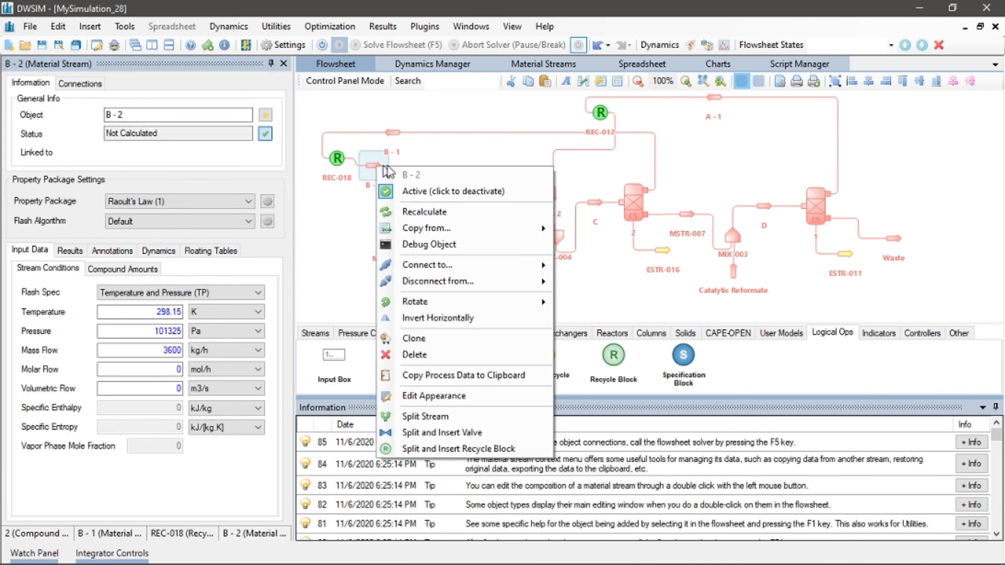
mouse_move(479, 304)
left_click(600, 306)
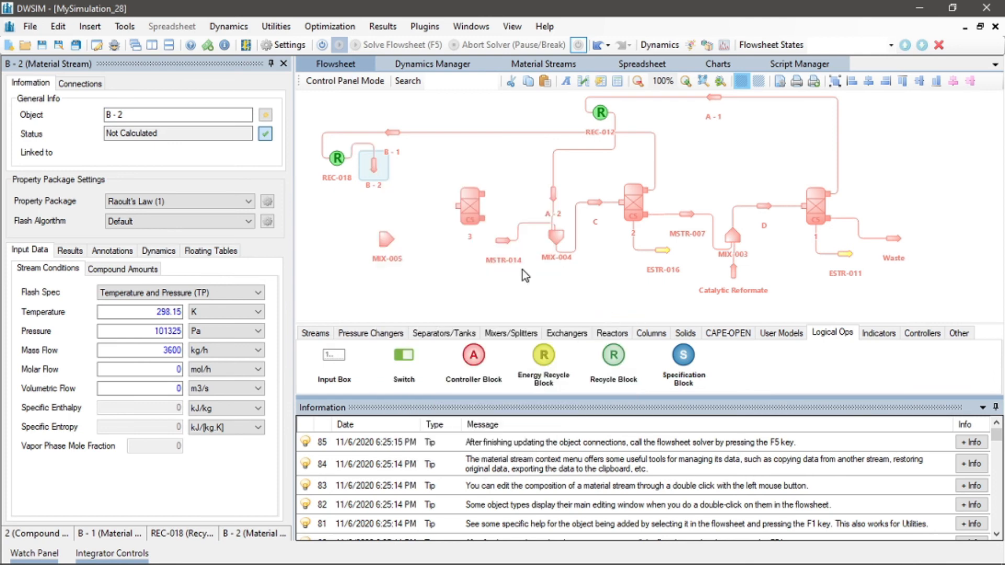
left_click_drag(384, 181, 401, 217)
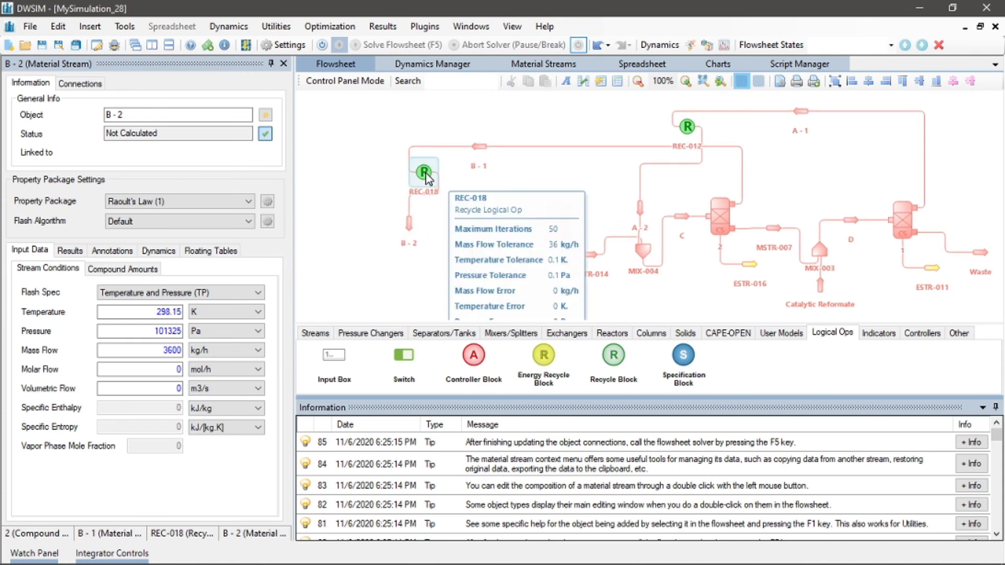
Reposition recycle block REC-018 and stream B - 1 in the upper left of the flowsheet
left_click_drag(424, 173, 384, 168)
left_click_drag(481, 145, 483, 118)
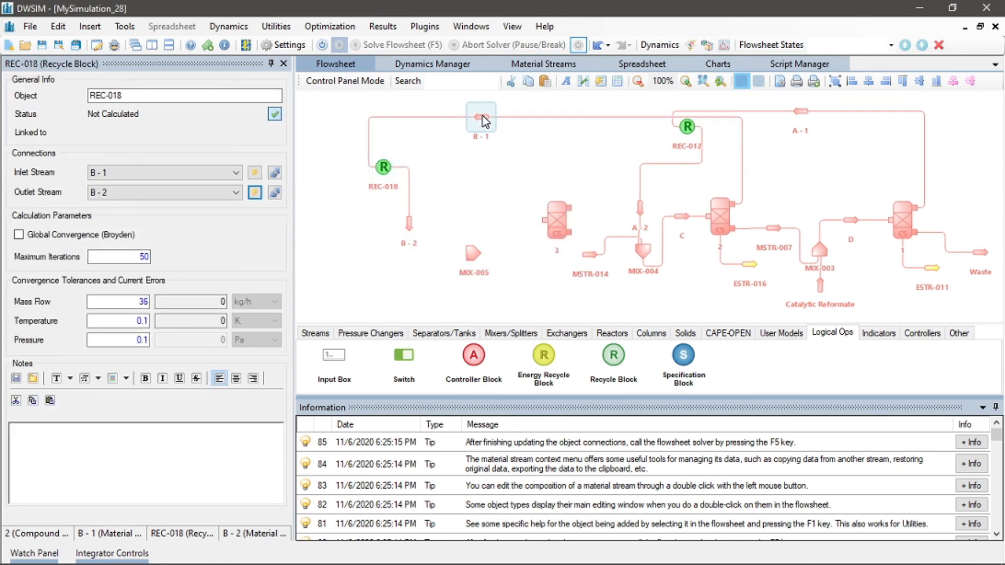
left_click_drag(386, 168, 386, 150)
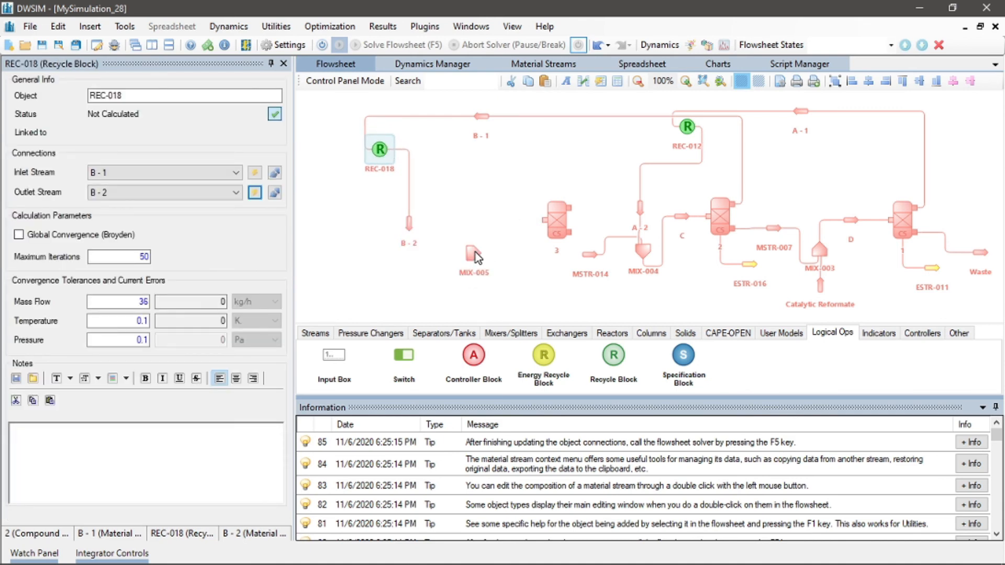
Connect stream B - 2 as inlet stream 2 of mixer MIX-005
left_click(476, 252)
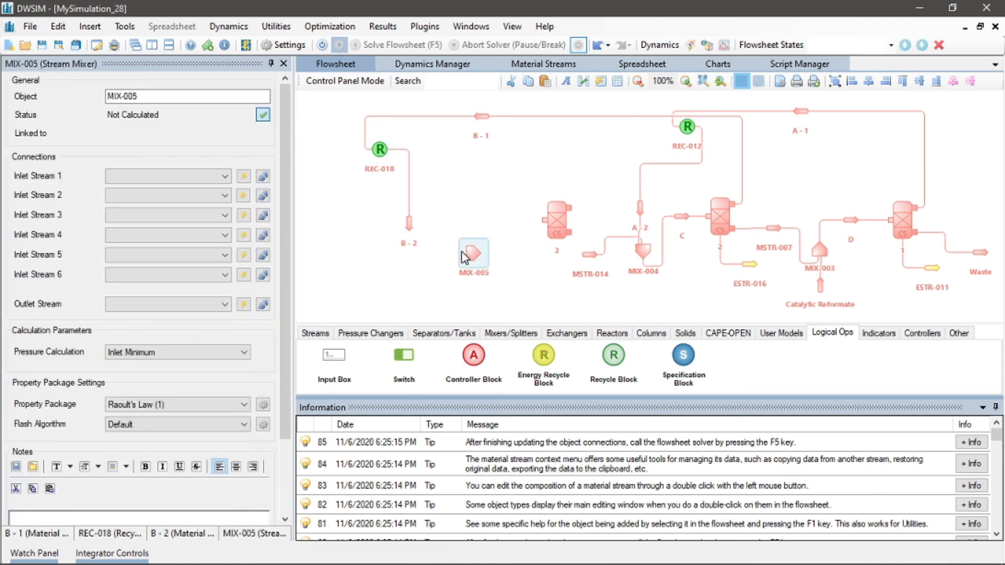
left_click(207, 196)
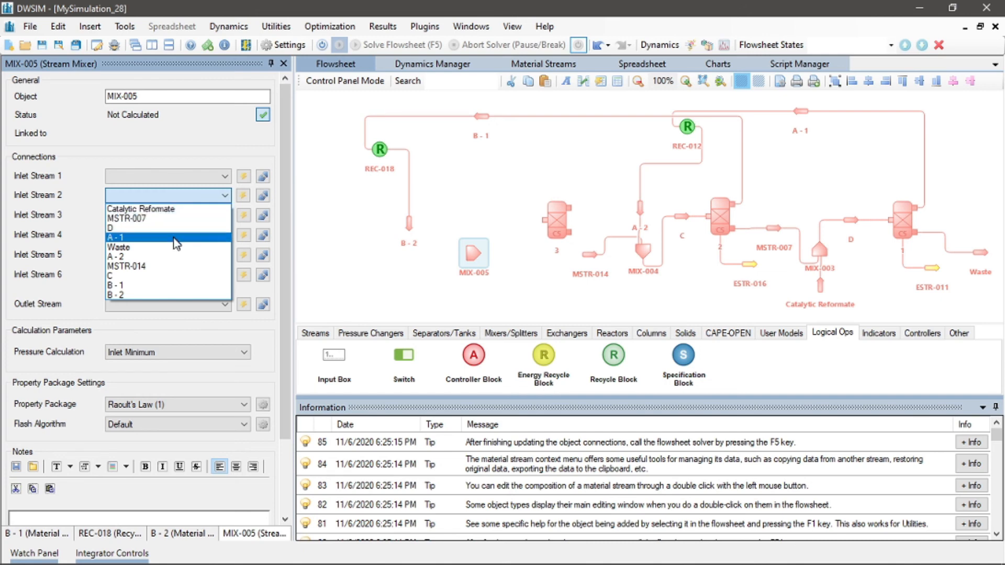
left_click(164, 295)
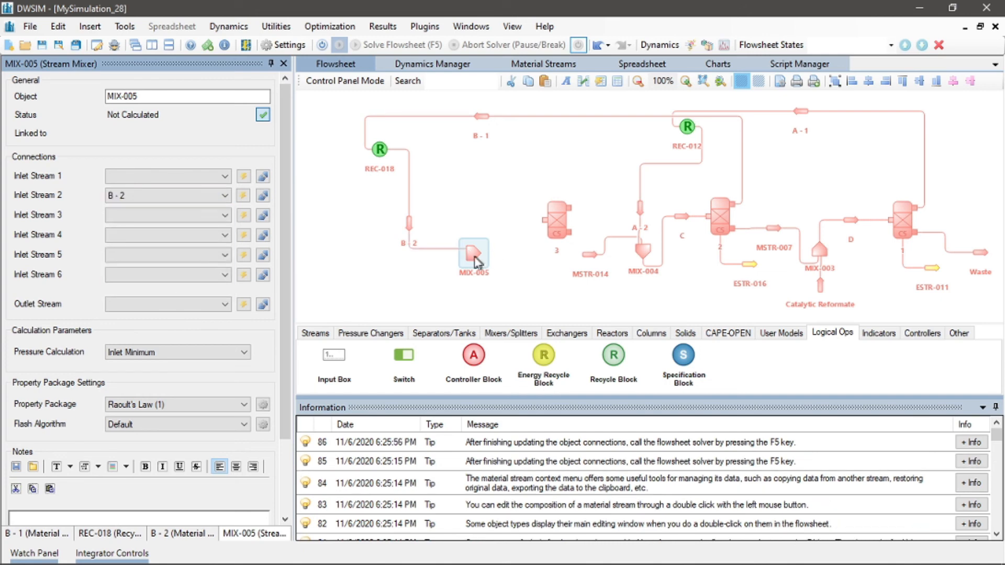
Create a new inlet stream 3 for MIX-005 and rotate it to point upward below the mixer
left_click(244, 217)
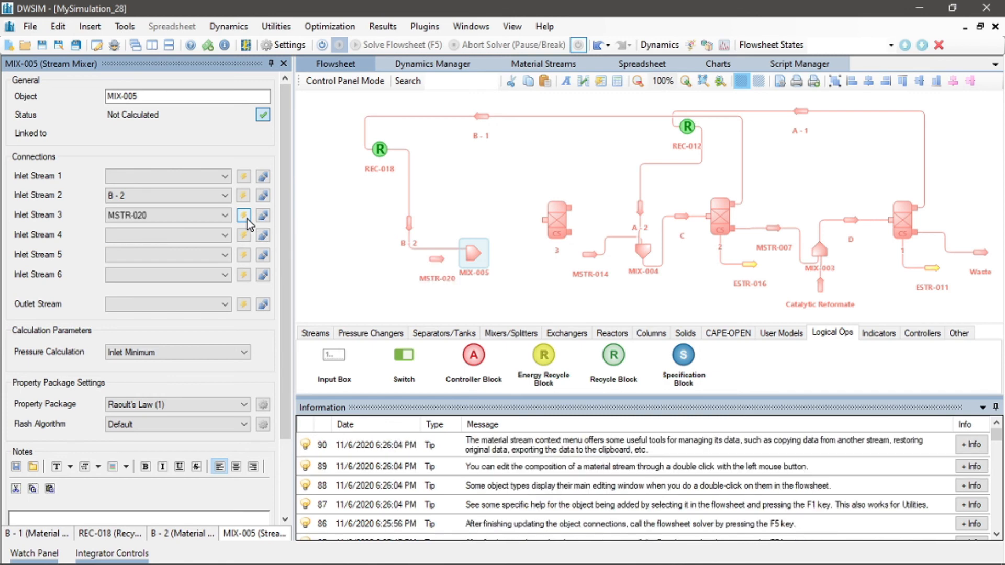
left_click_drag(438, 256, 413, 278)
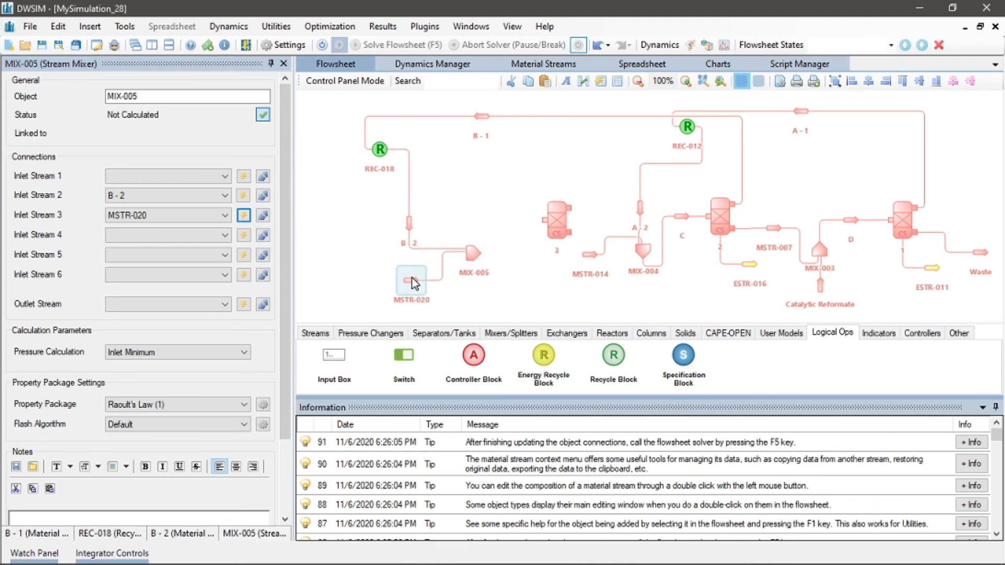
right_click(412, 278)
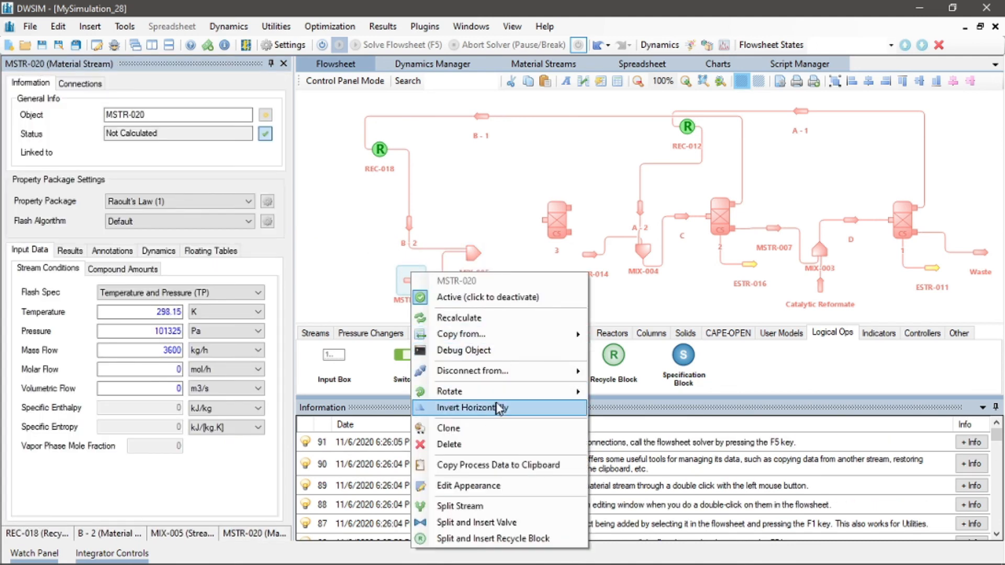
mouse_move(542, 397)
left_click(612, 425)
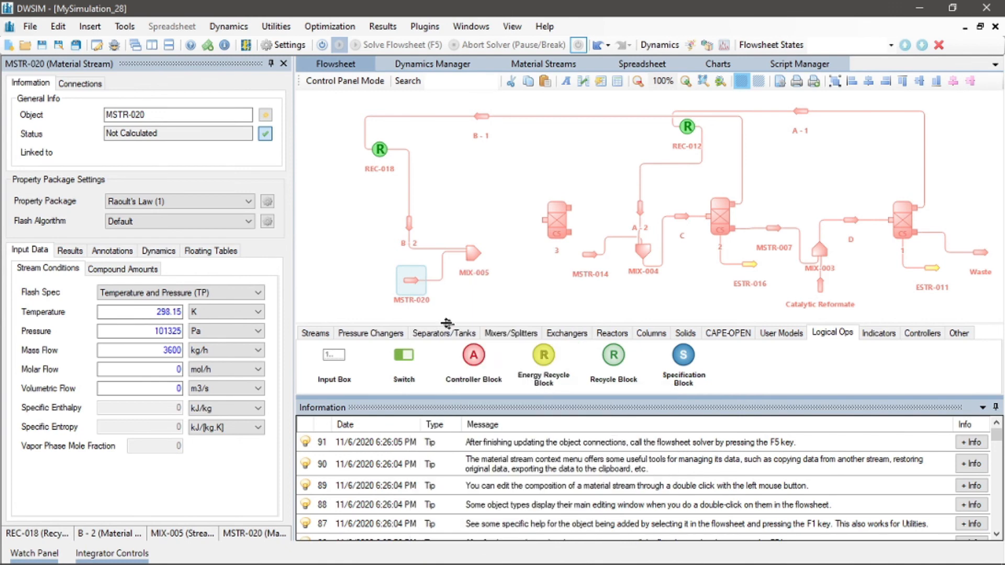
left_click_drag(412, 279, 411, 282)
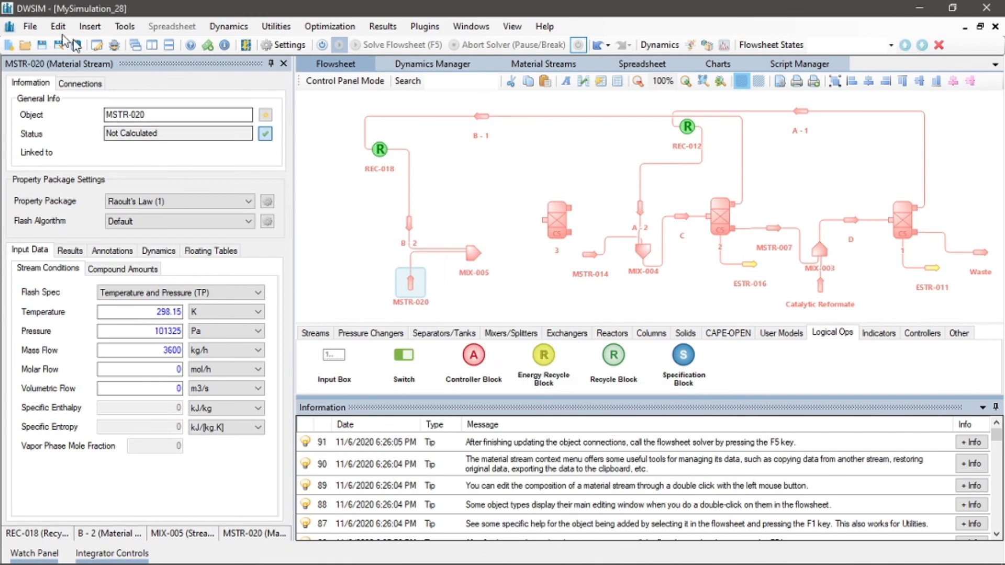
Rename the mixer's new inlet stream as Sulfur Dioxide
left_click_drag(154, 113, 79, 118)
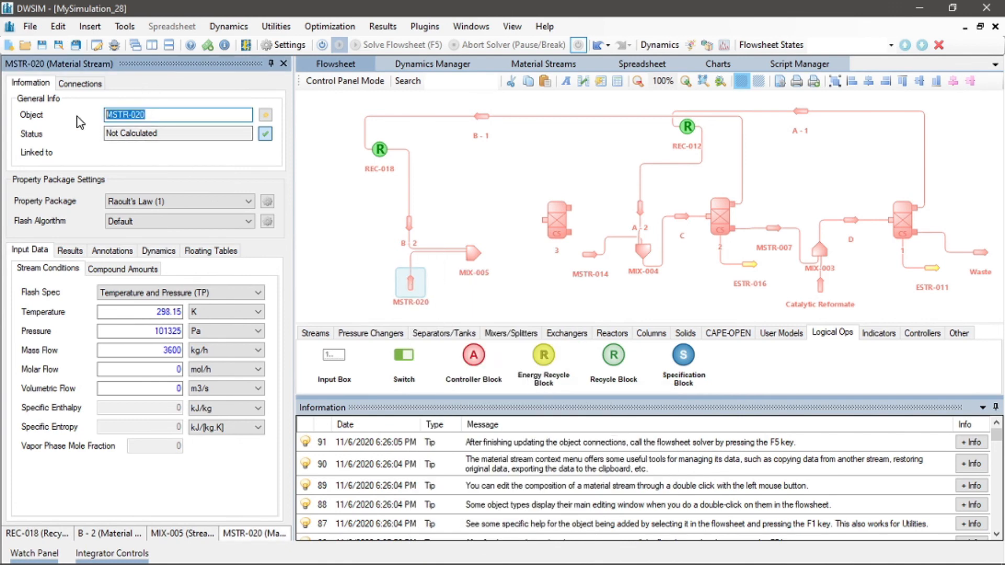
key("BackSpace")
type("Sulfu")
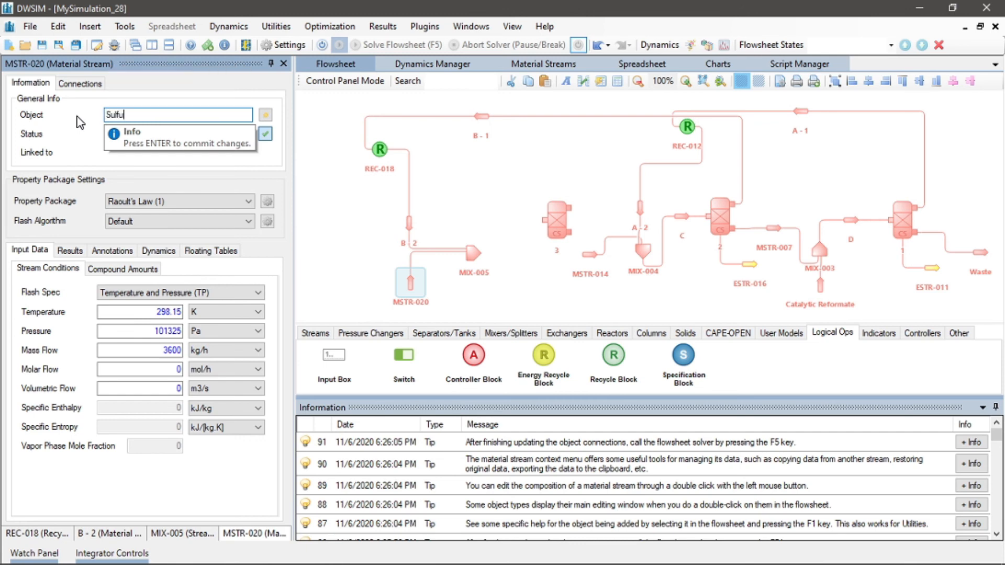
type("re")
key("BackSpace")
key("BackSpace")
type("Dioxide")
key("Return")
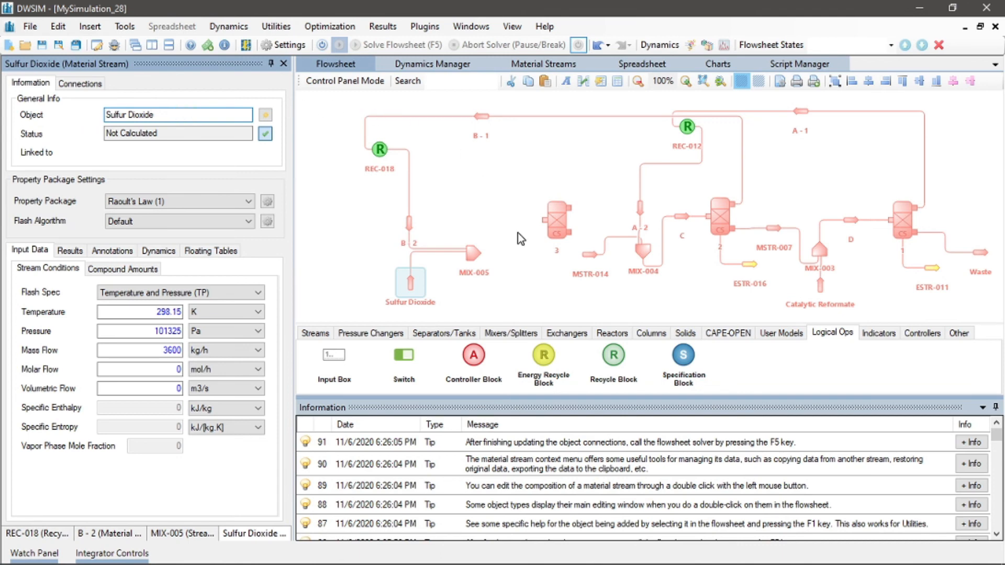
Create an outlet stream for mixer MIX-005 and move it next to separator 3
left_click(474, 251)
left_click_drag(473, 250, 477, 248)
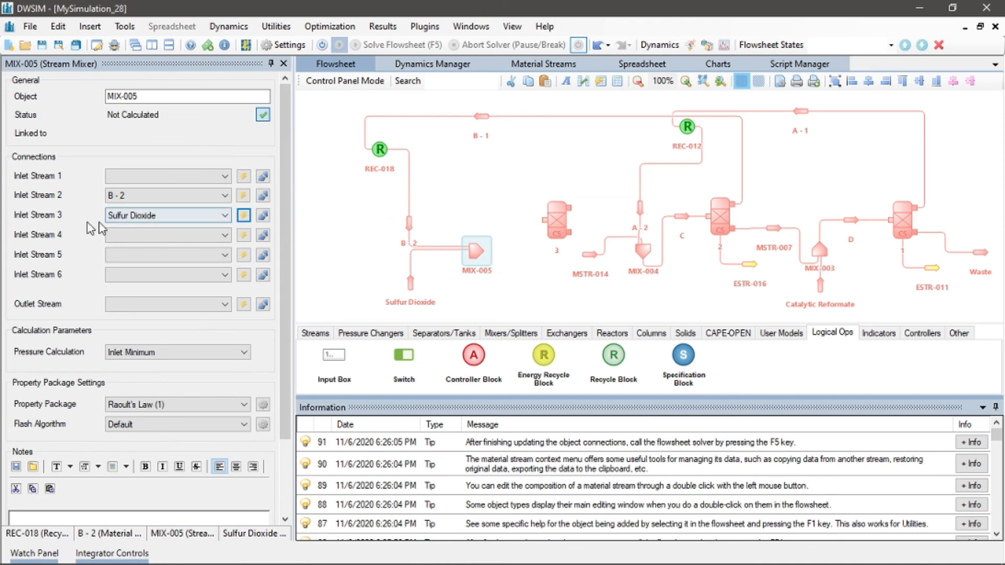
left_click(244, 304)
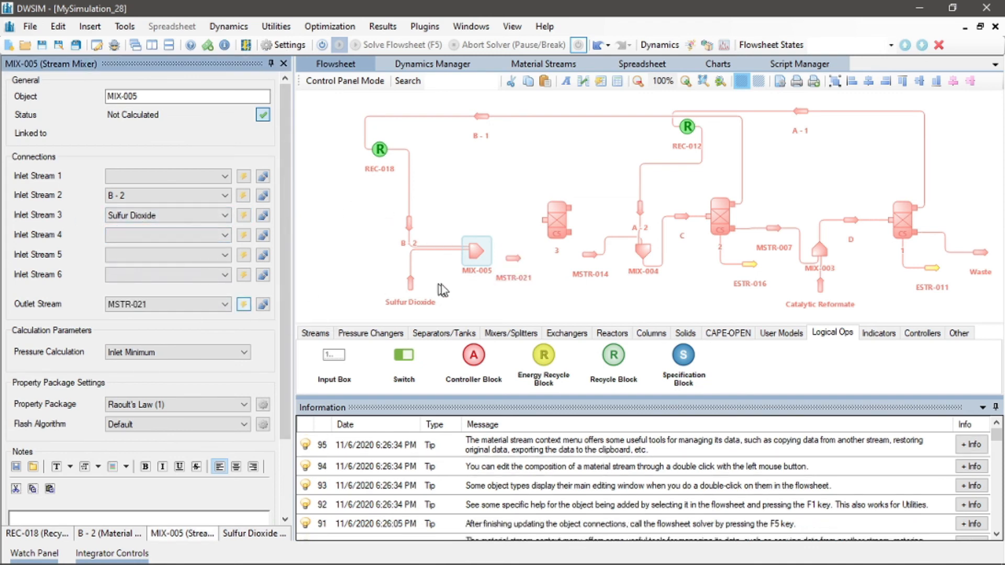
left_click_drag(515, 258, 518, 227)
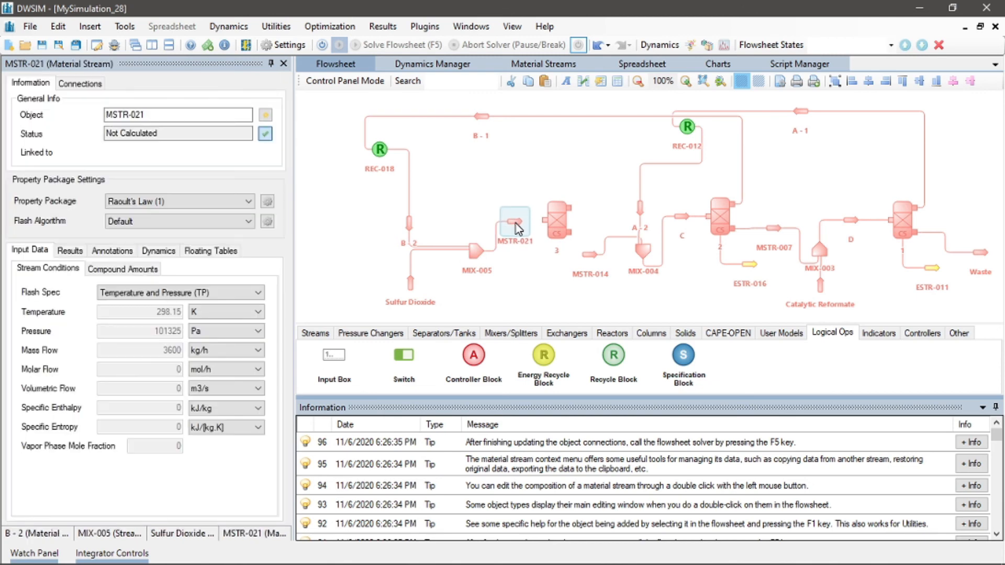
Set MSTR-021 as the inlet stream of separator 3
left_click(564, 224)
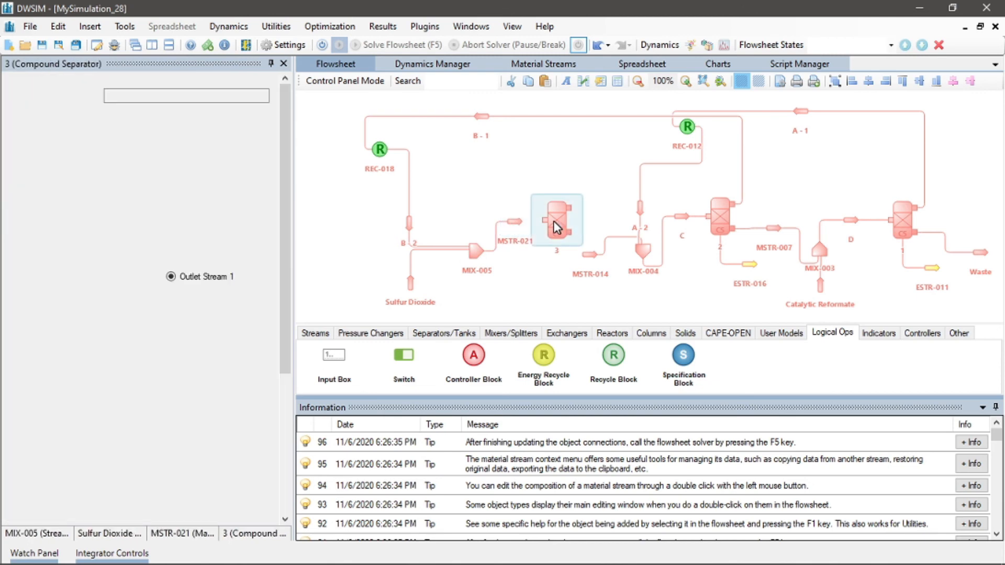
left_click(207, 175)
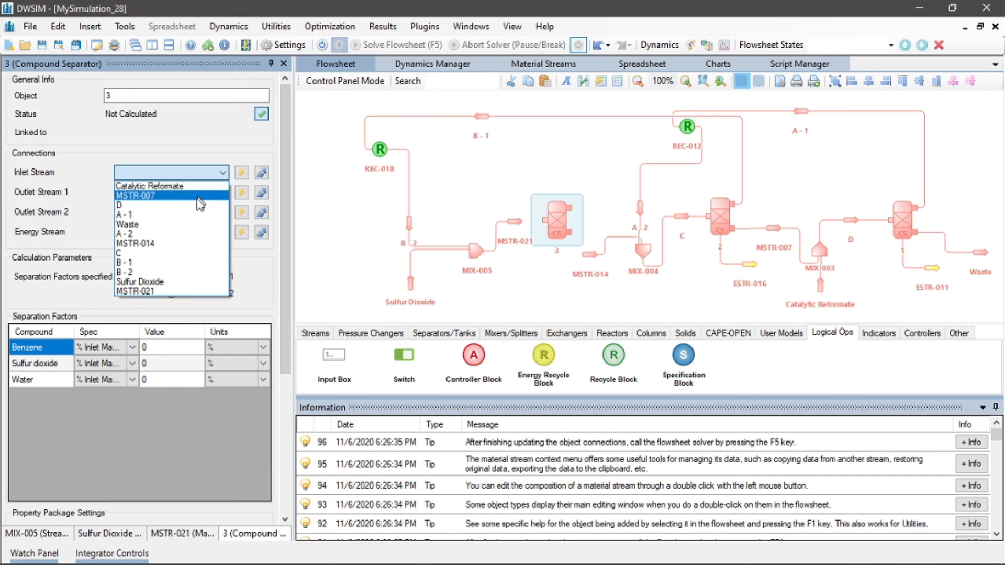
left_click(185, 291)
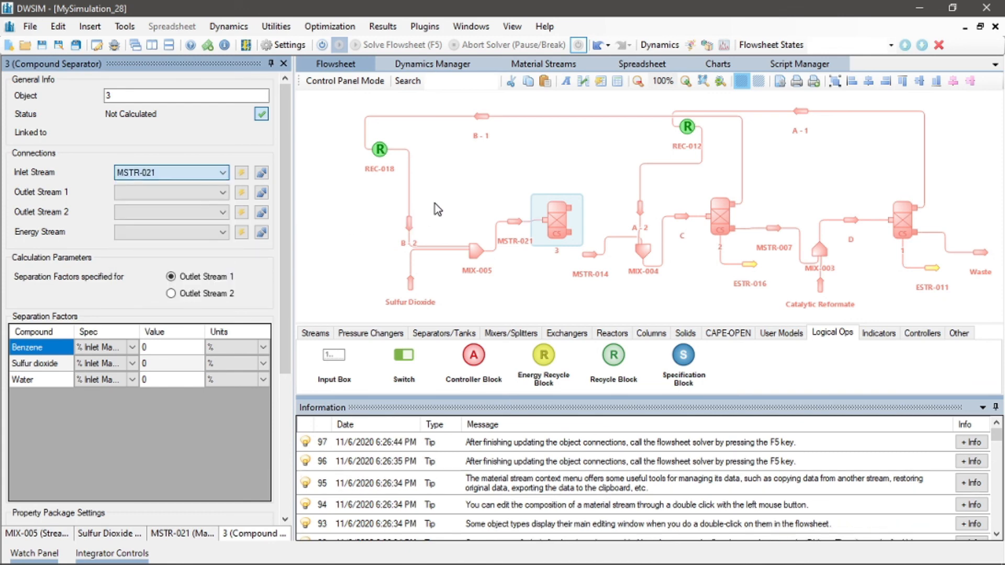
Create outlet stream 1 for separator 3, rotate it to point upward and place it above the separator
left_click(513, 225)
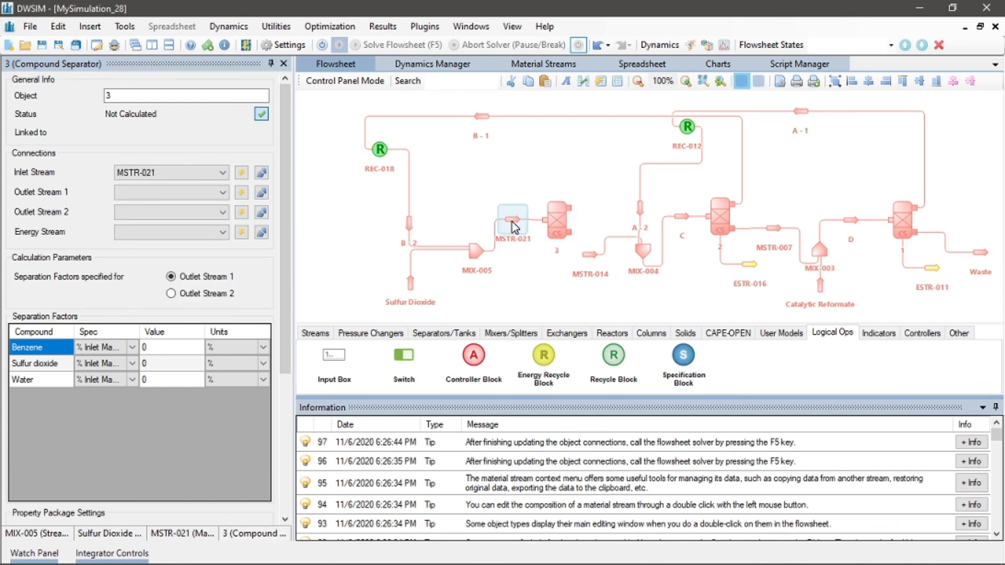
left_click(489, 199)
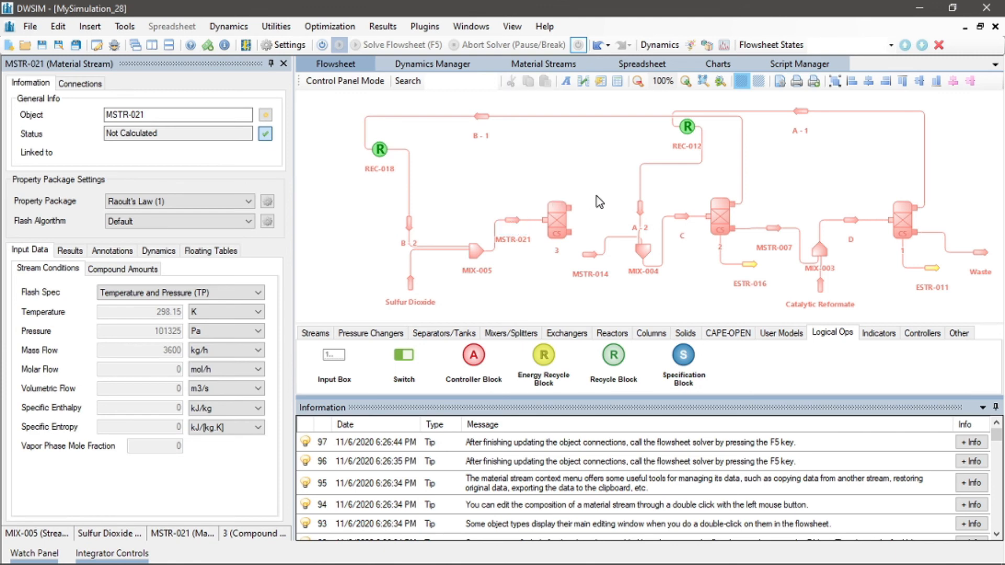
left_click(577, 211)
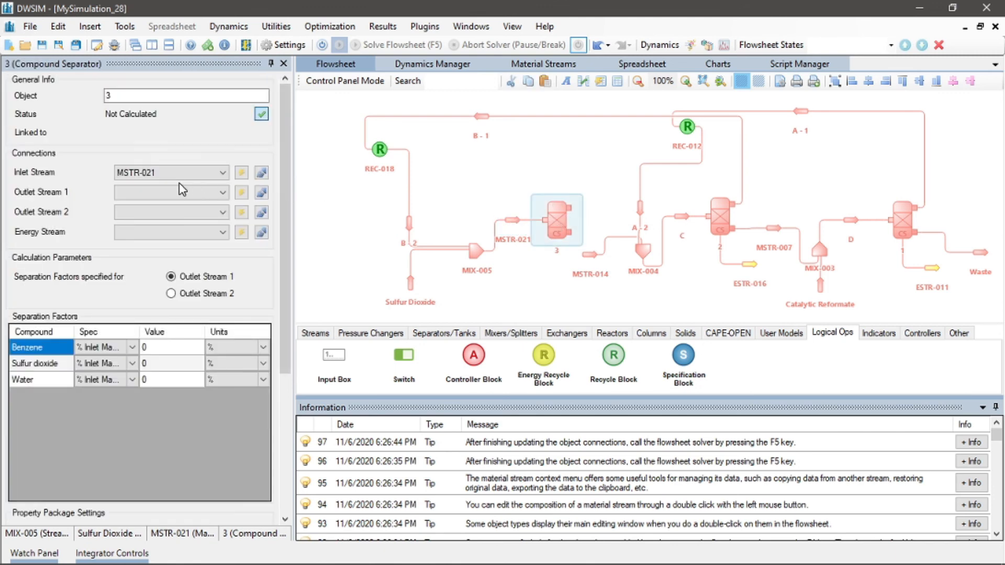
left_click(241, 193)
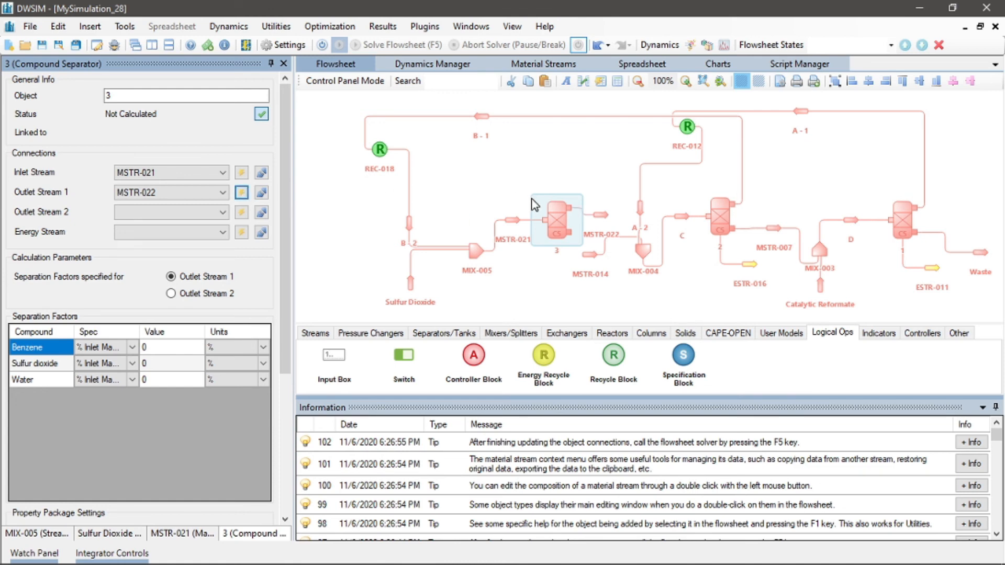
left_click_drag(605, 214, 606, 193)
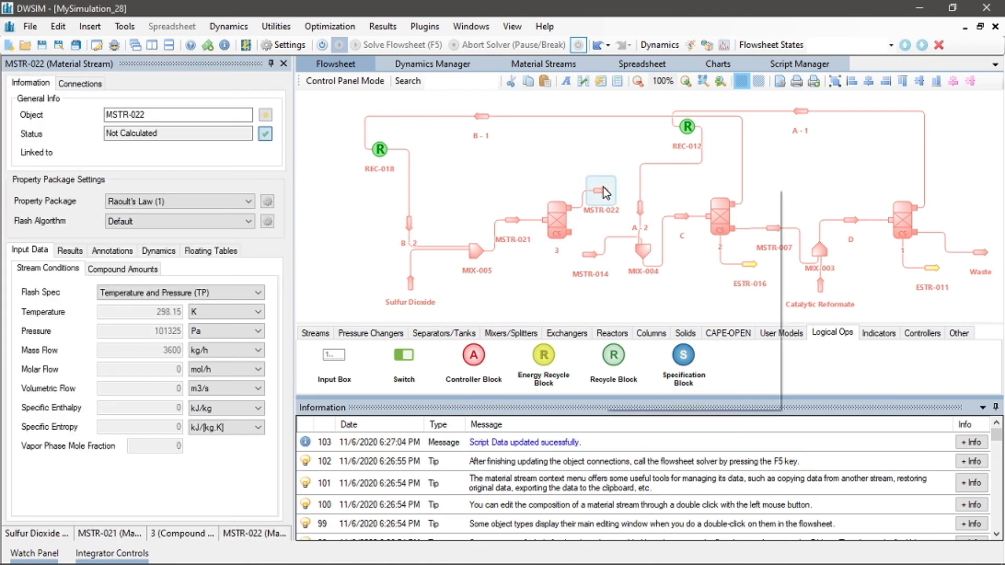
right_click(603, 189)
mouse_move(683, 307)
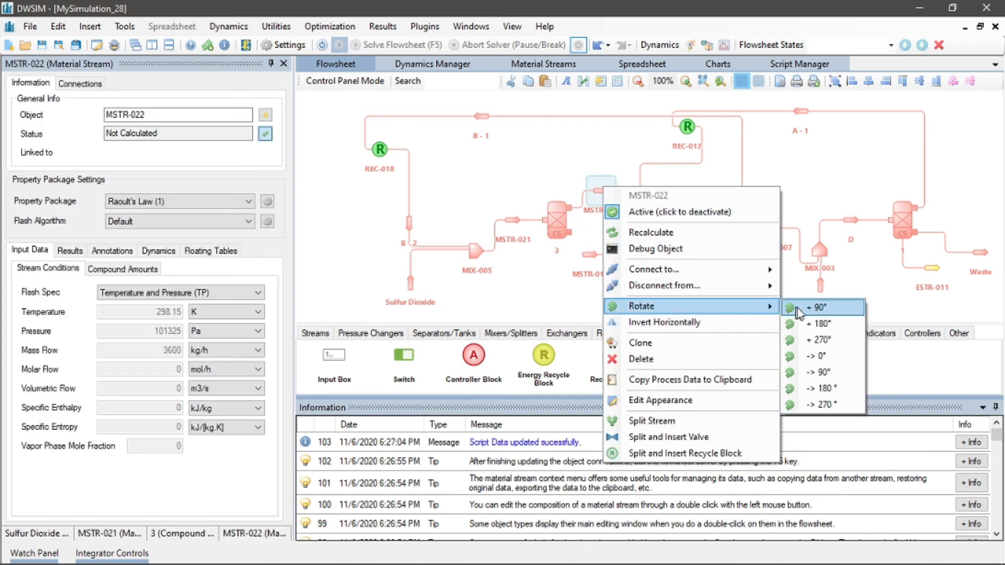
left_click(789, 309)
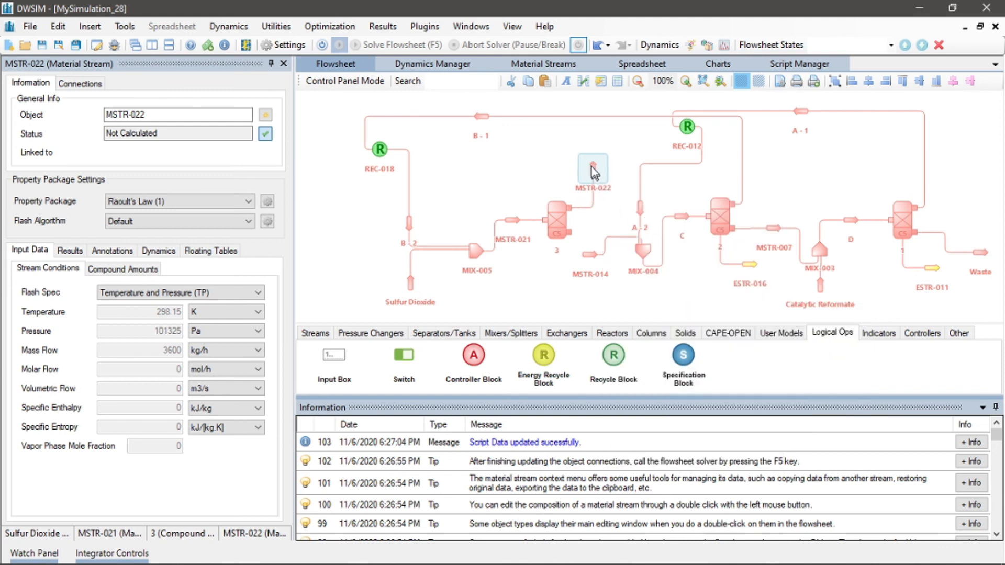
left_click_drag(590, 138, 590, 132)
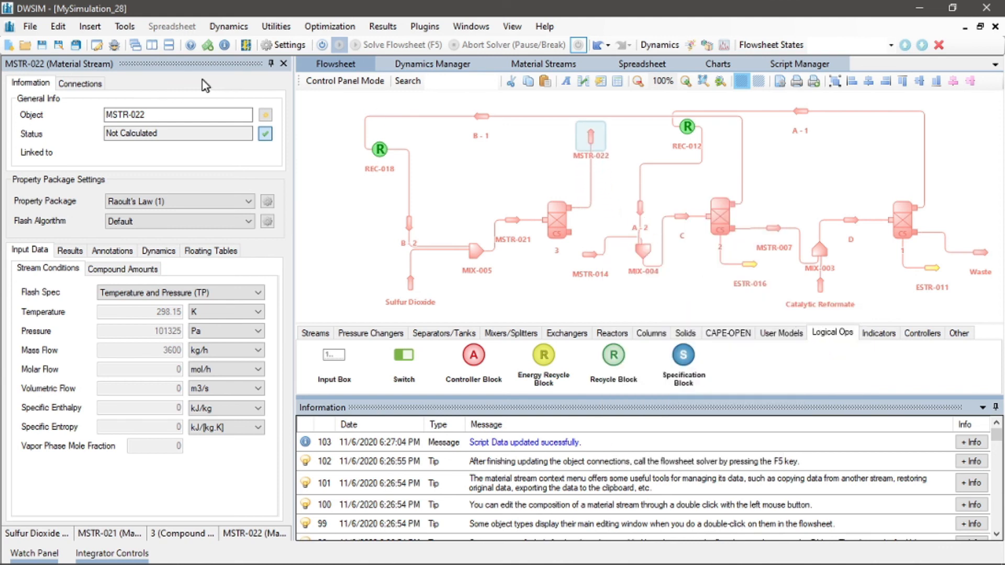
Rename separator 3's upper outlet stream as Product and move it higher above the separator
left_click(179, 111)
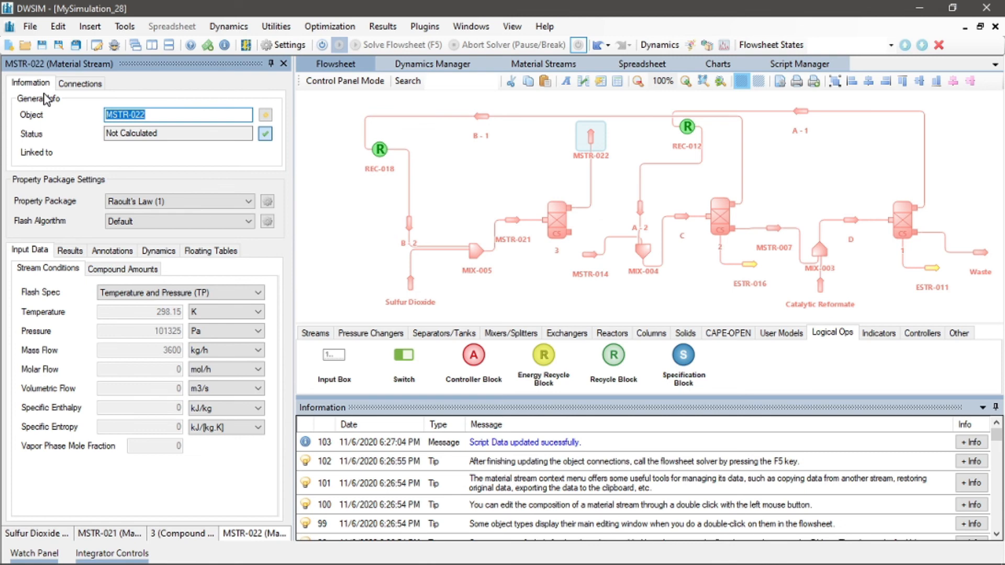
type("Pr")
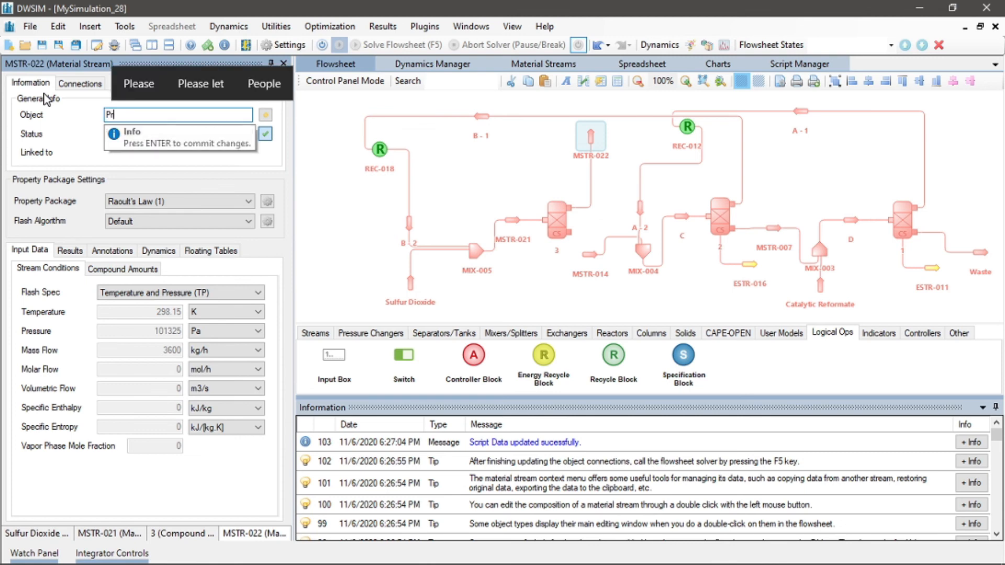
type("oduct")
key("Return")
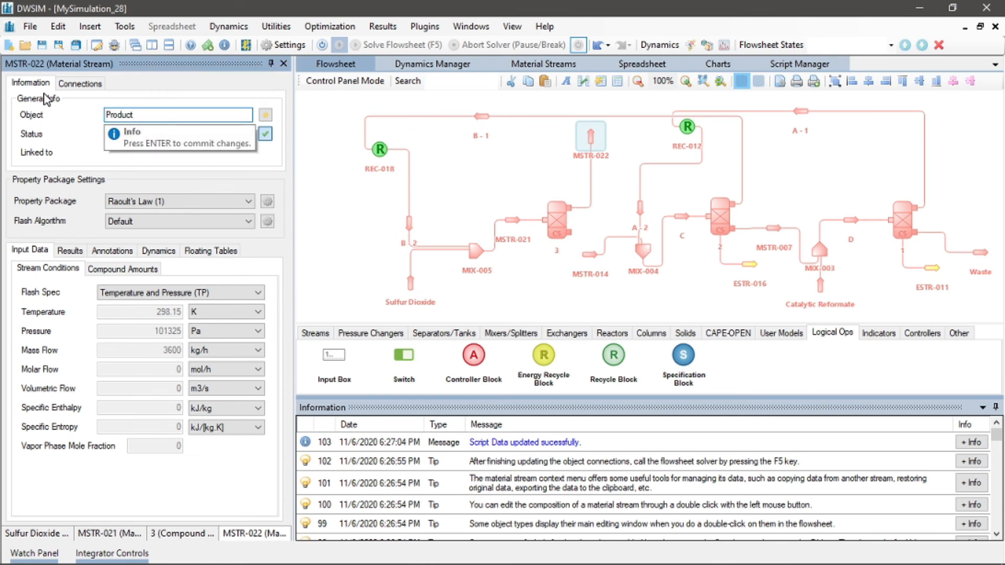
left_click_drag(593, 141, 586, 104)
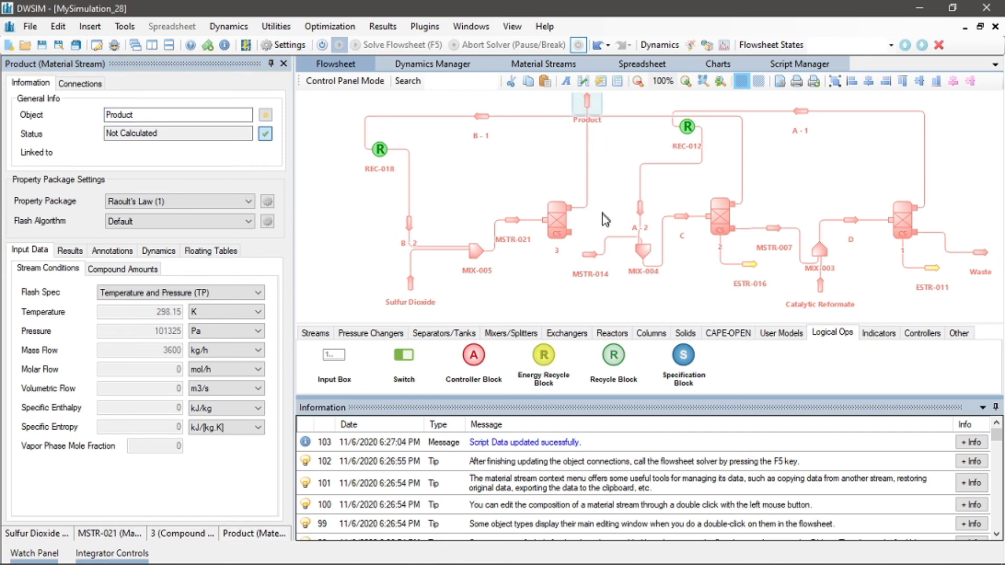
Set MSTR-014 as separator 3's second outlet stream and rearrange the streams around the separator
left_click_drag(590, 254, 594, 236)
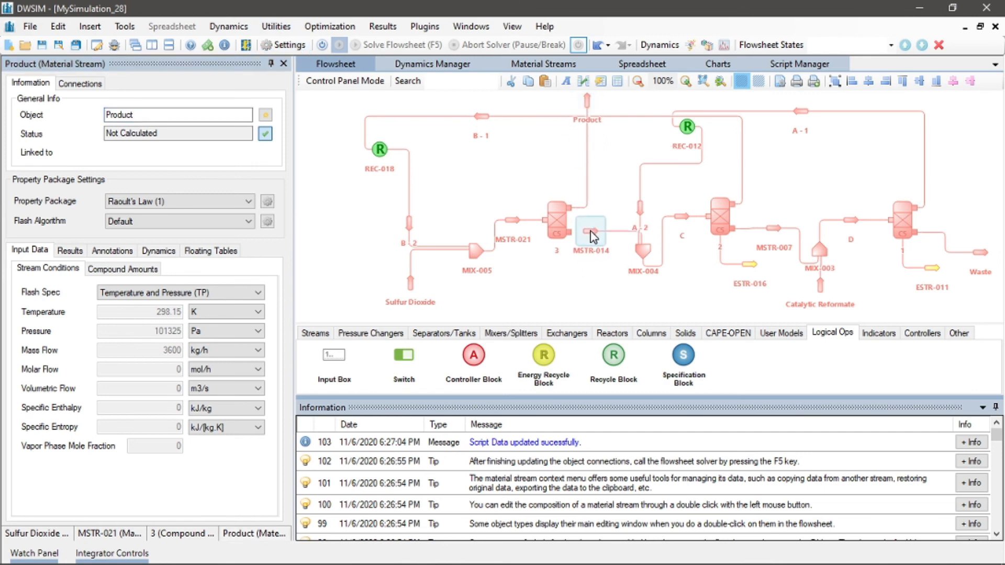
left_click(556, 223)
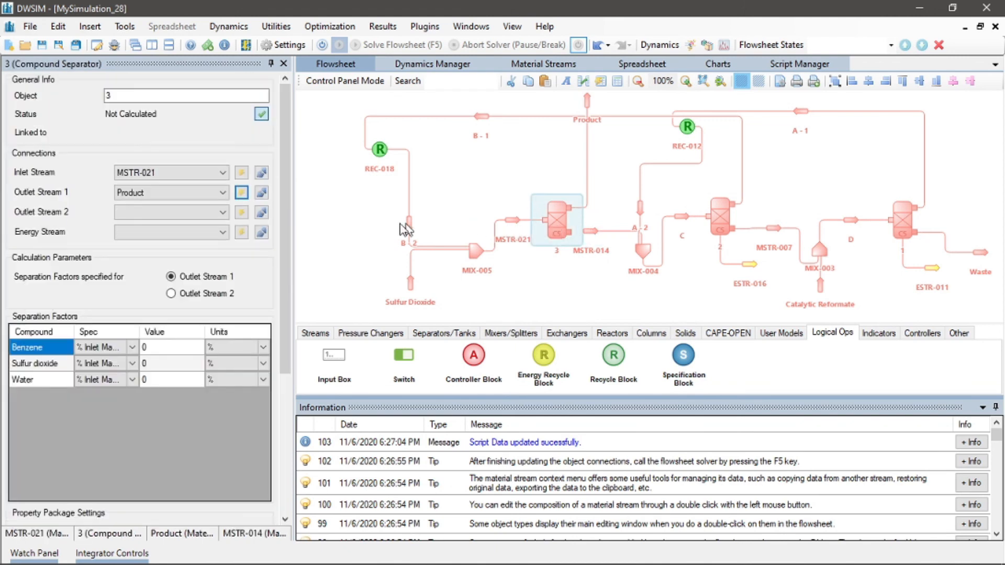
left_click(223, 212)
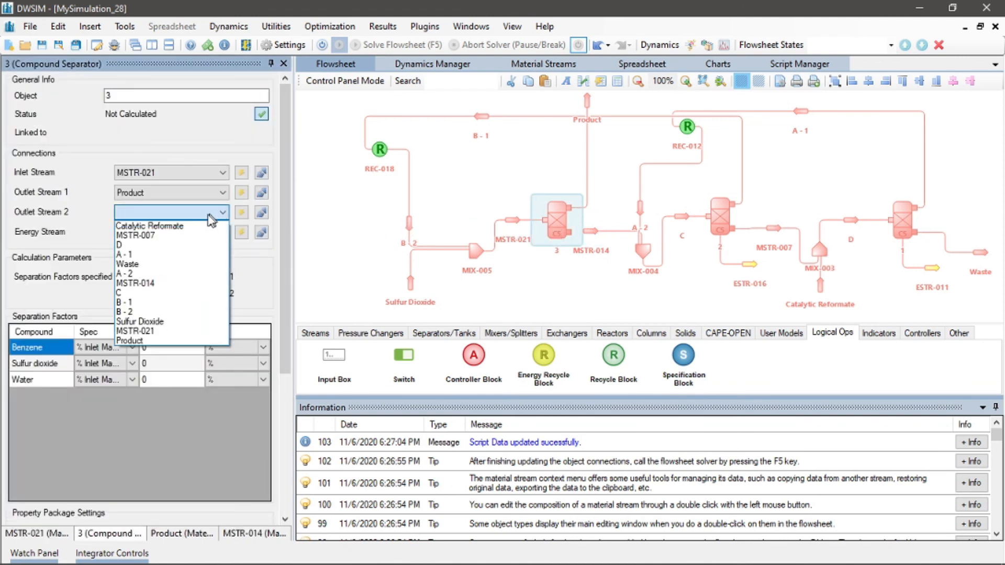
left_click(174, 283)
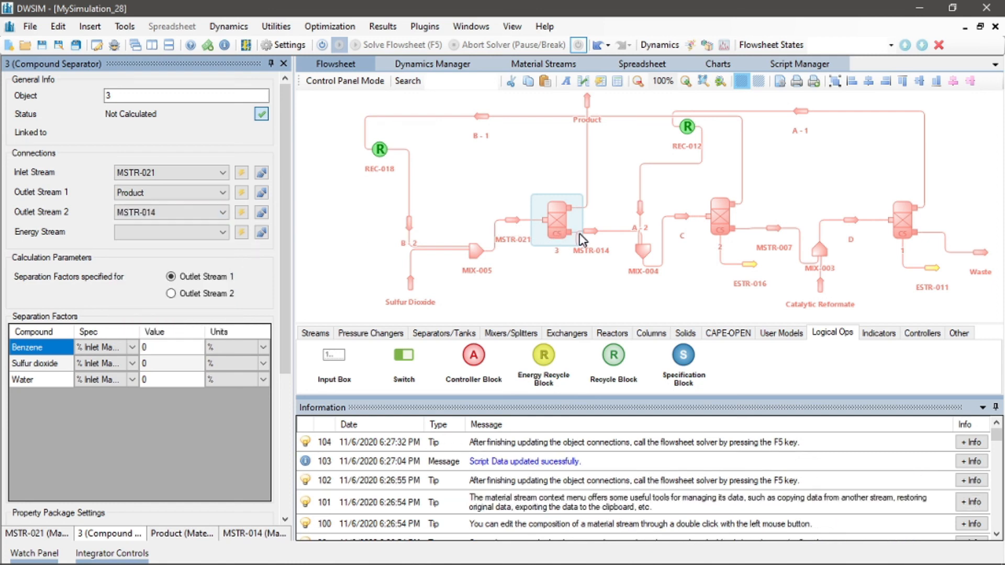
left_click_drag(562, 231, 495, 209)
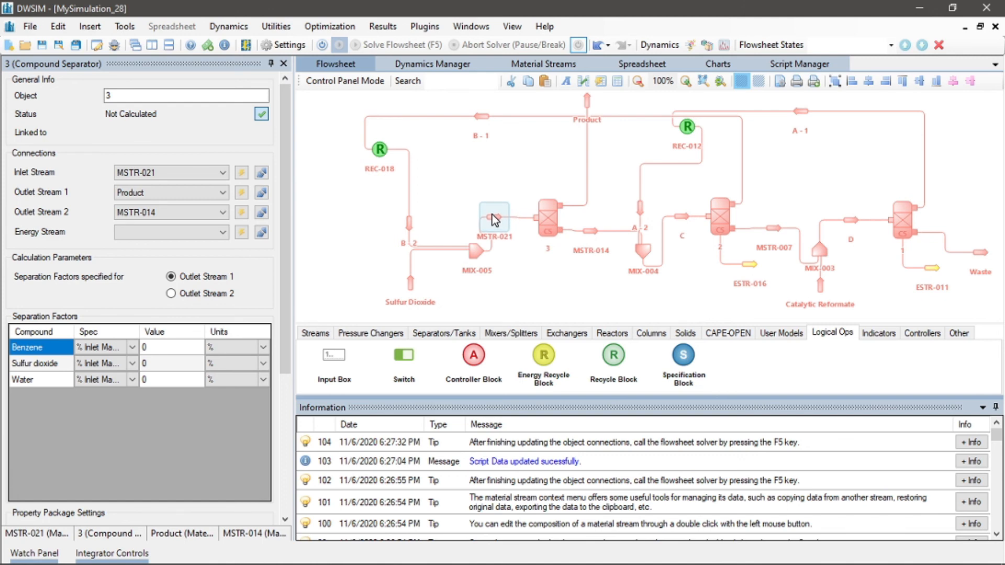
Create a new energy stream for separator 3
left_click(492, 216)
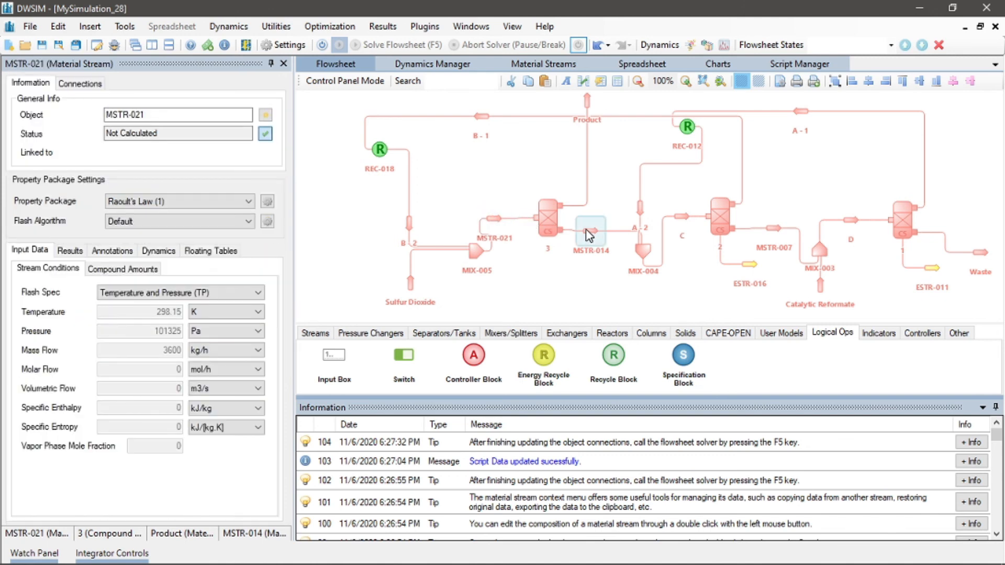
left_click(548, 218)
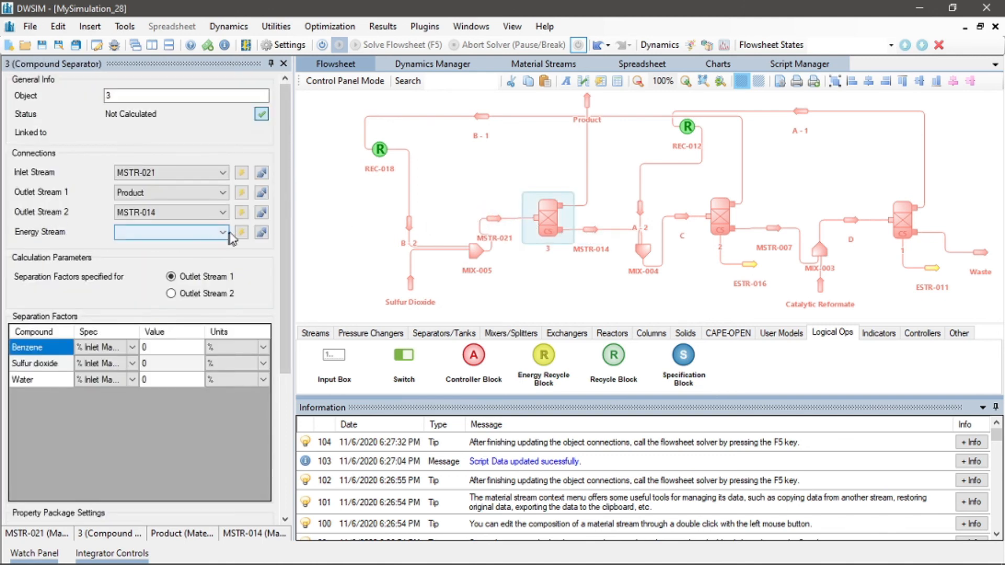
left_click(242, 232)
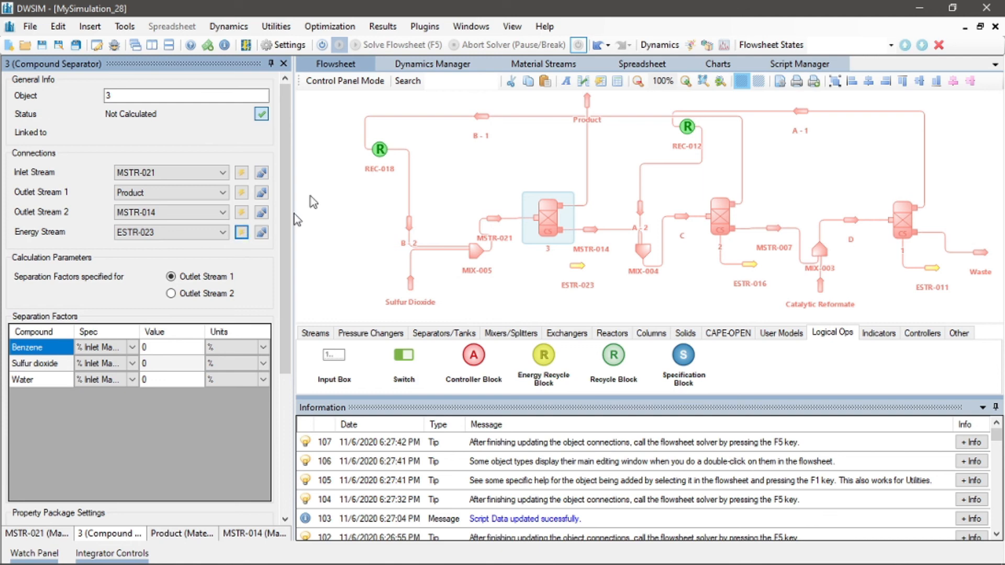
Reposition stream B - 1 slightly lower on the zoomed-out flowsheet
left_click_drag(835, 139, 778, 165)
left_click(637, 80)
left_click_drag(459, 120, 462, 137)
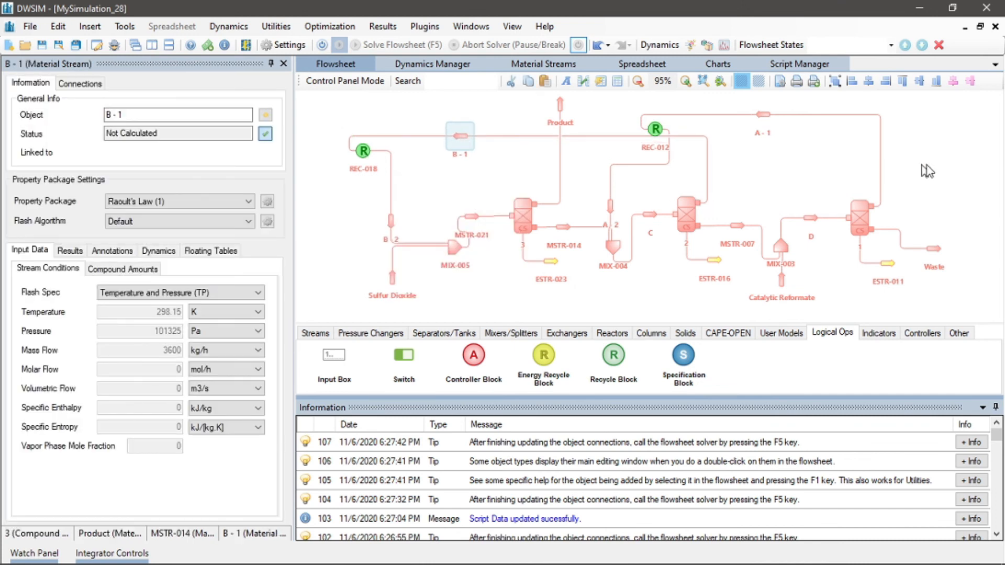
left_click(863, 172)
Add four specification blocks to the flowsheet, placed near the three separators
left_click_drag(696, 362, 797, 149)
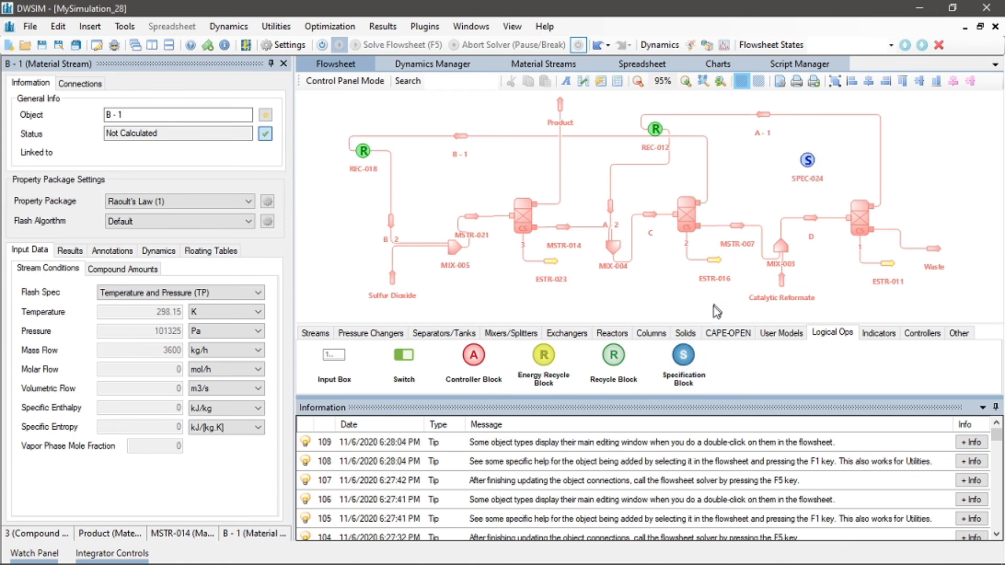
left_click_drag(682, 359, 662, 284)
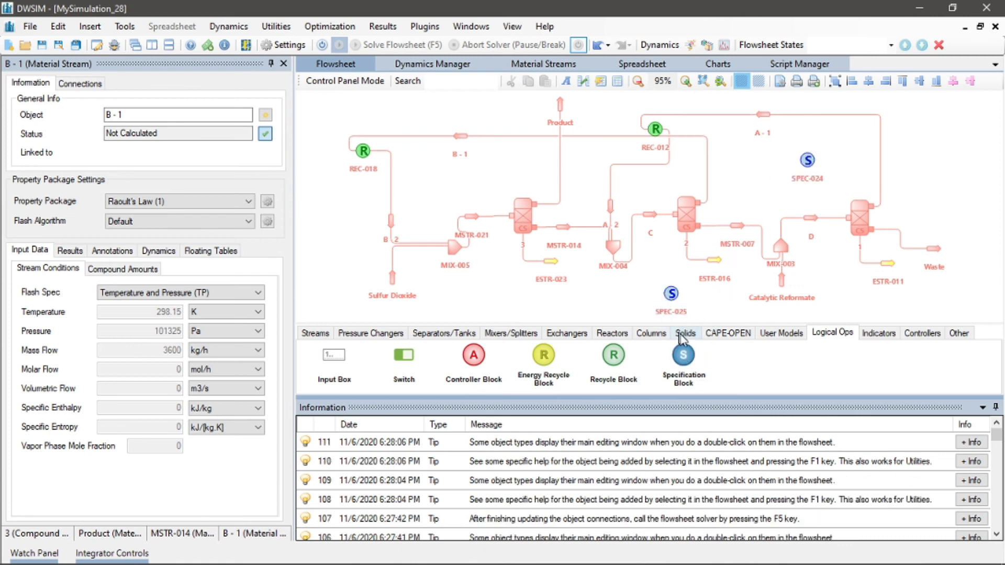
left_click_drag(682, 359, 639, 169)
left_click_drag(682, 359, 484, 153)
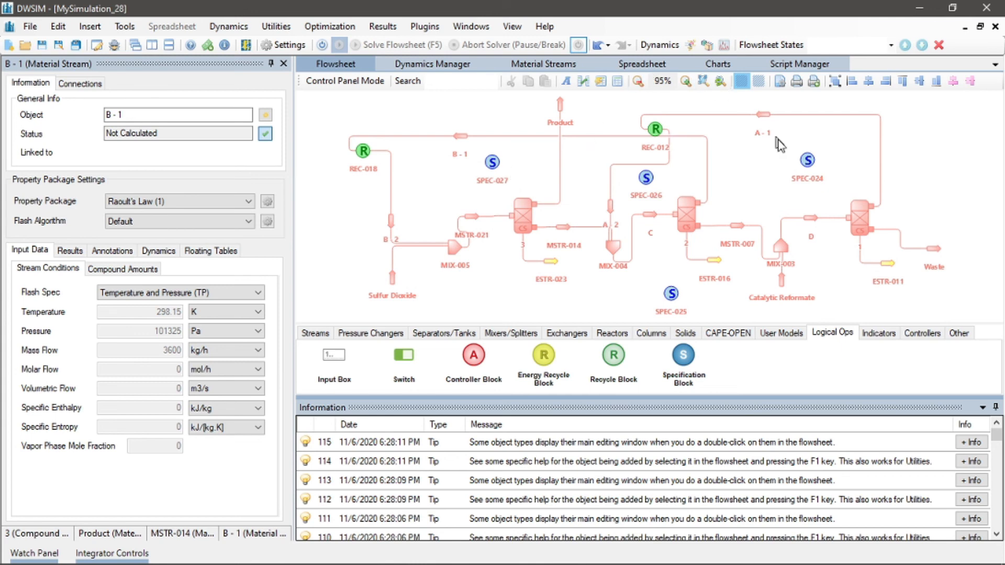
Link SPEC-024 with source object 1 property SepSpecValue_Benzene and target object 1 property SepSpecValue_Water
left_click(808, 160)
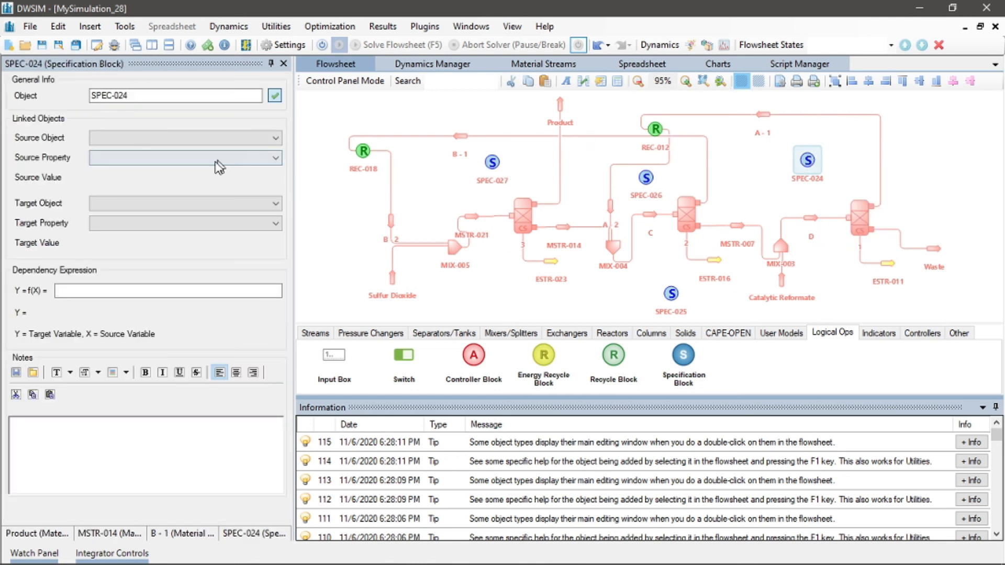
left_click(156, 142)
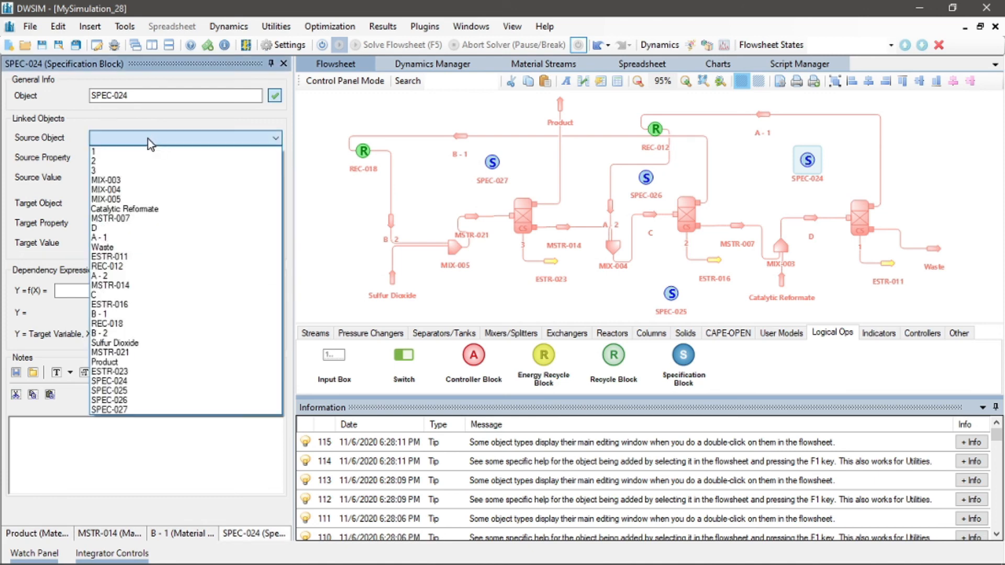
left_click(160, 152)
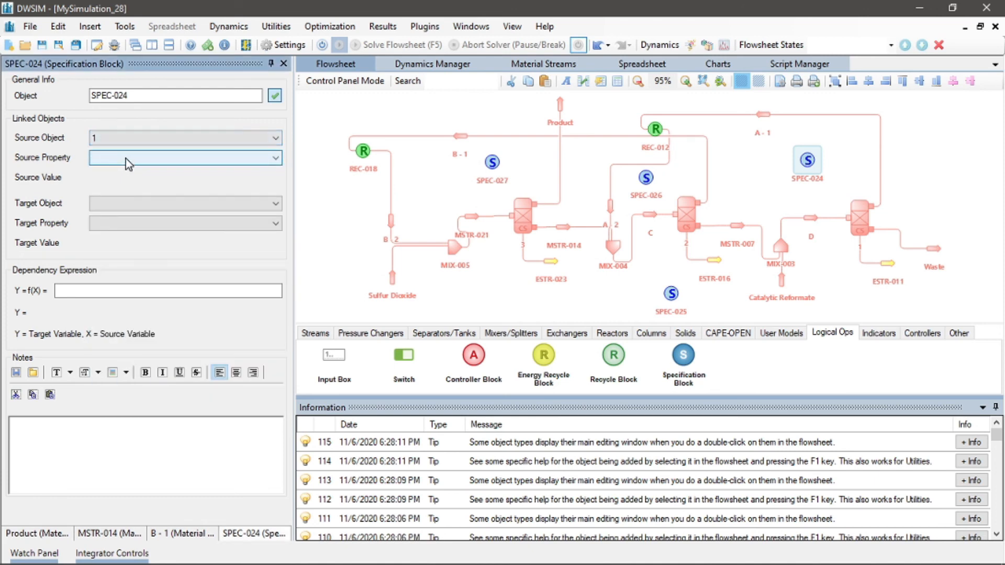
left_click(125, 159)
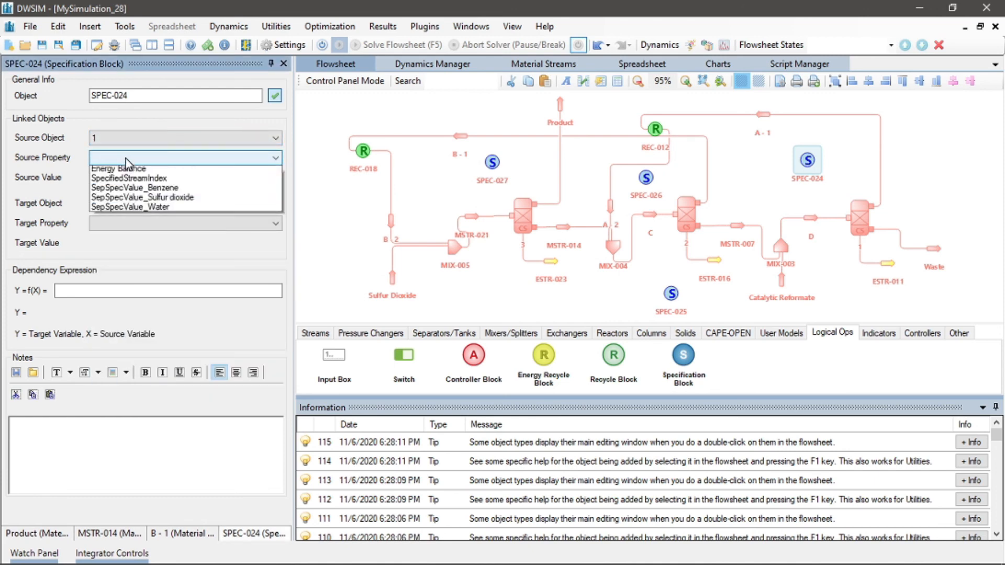
left_click(123, 191)
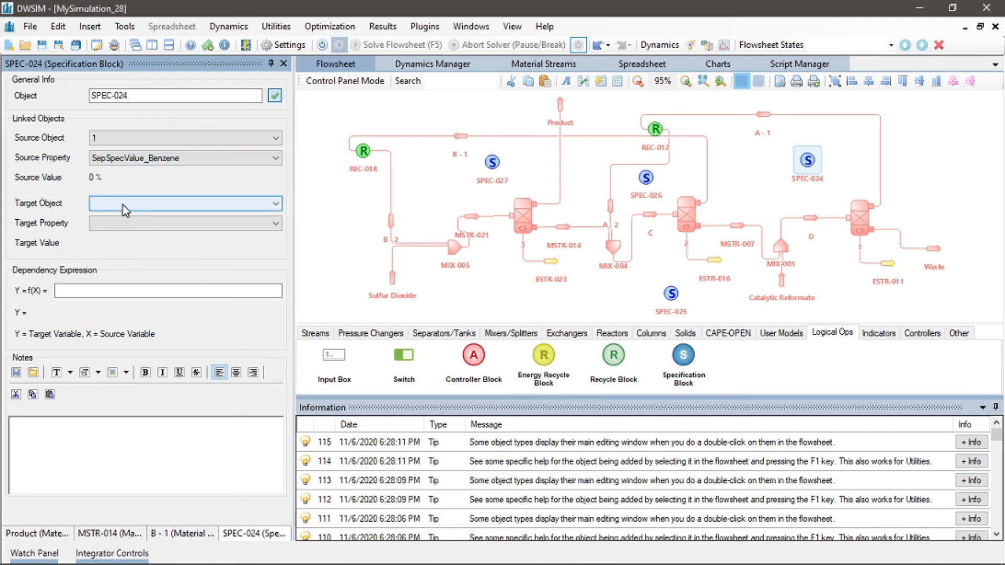
left_click(123, 206)
left_click(124, 218)
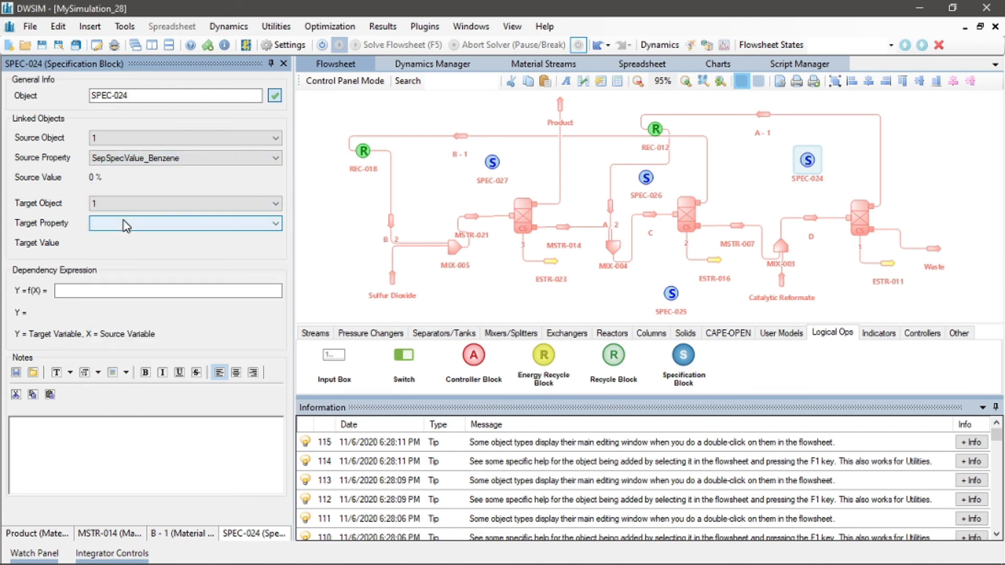
left_click(126, 225)
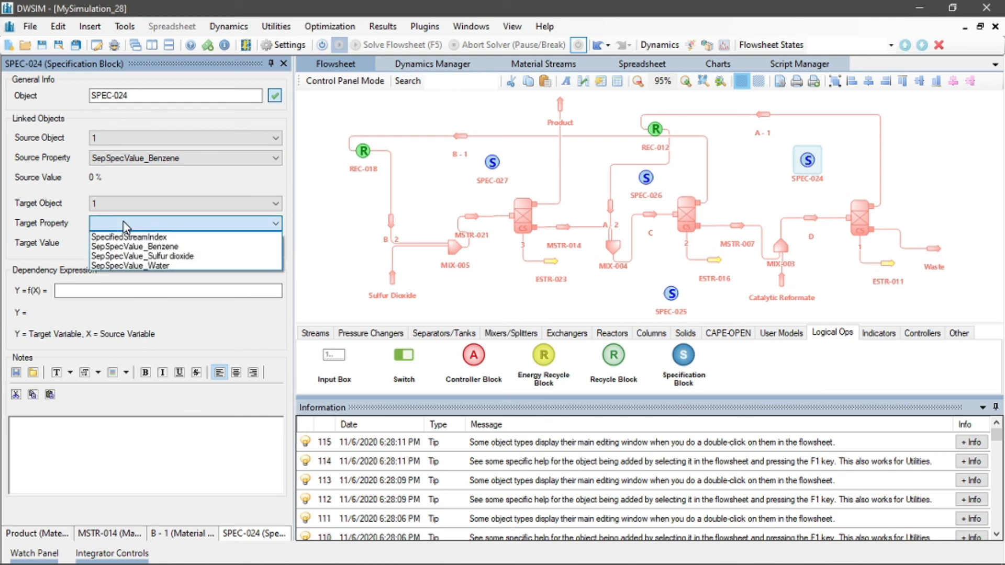
left_click(115, 265)
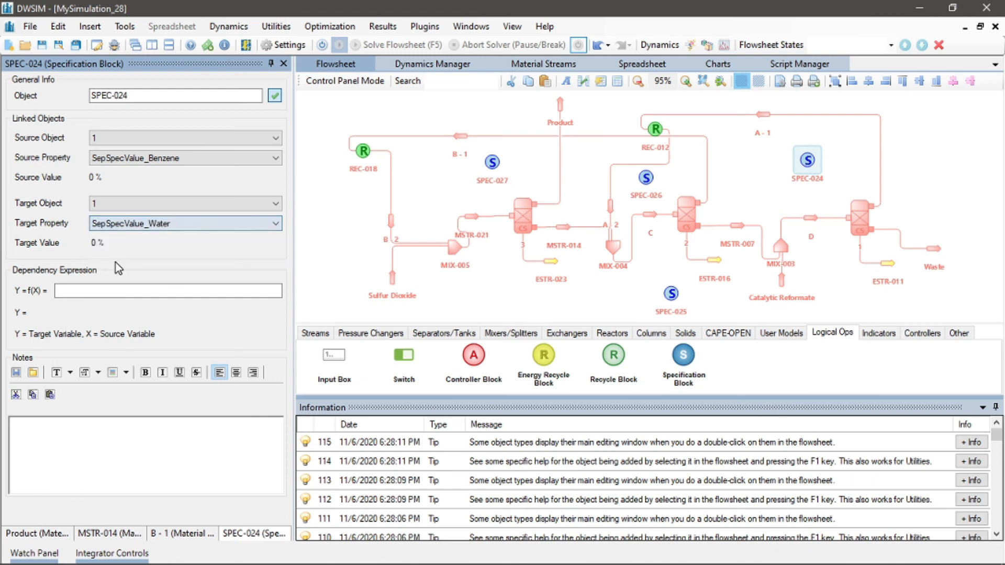
In separator 1's separation factors, set the Benzene and Water specs to Mass Flow
left_click(862, 209)
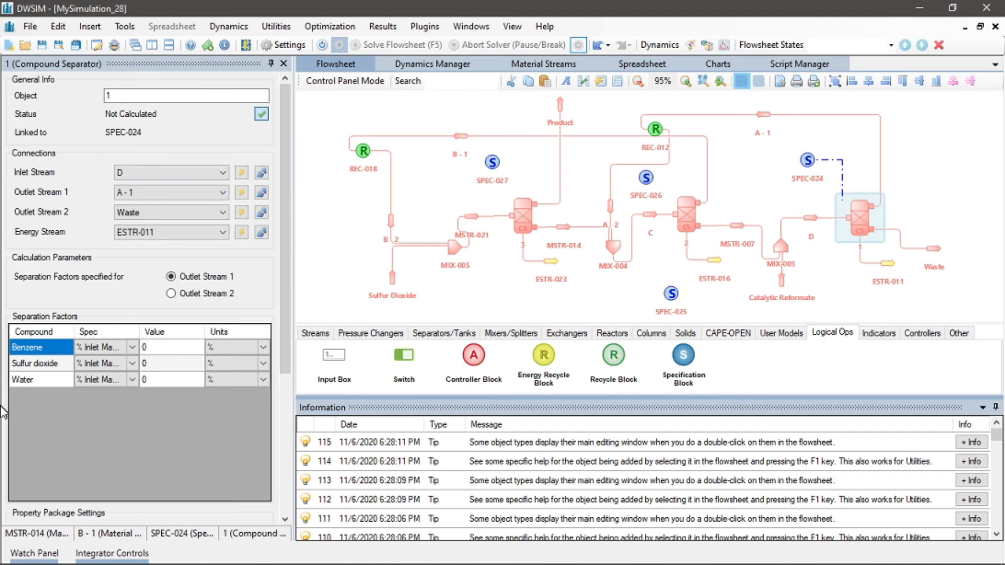
left_click(134, 350)
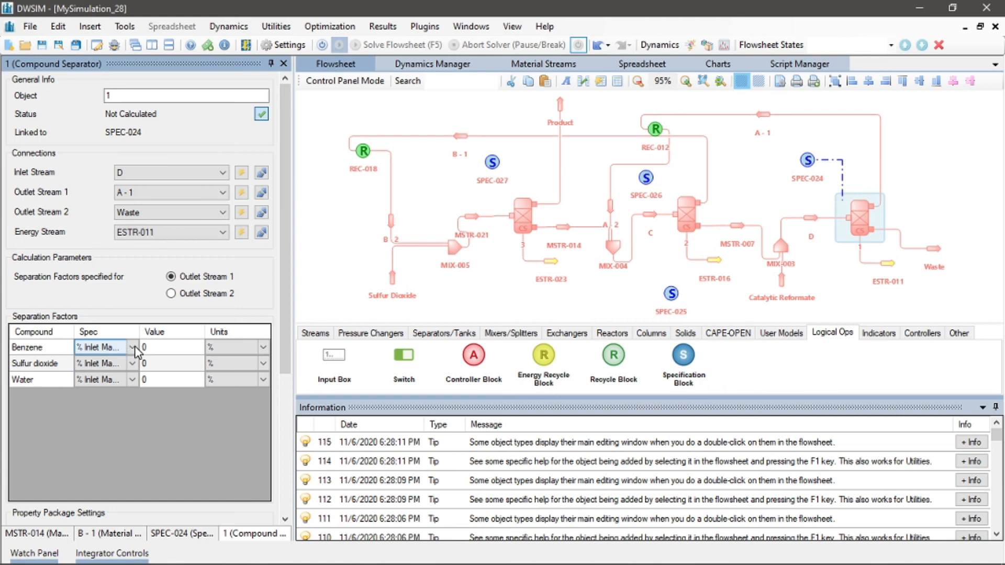
left_click(132, 348)
left_click(115, 363)
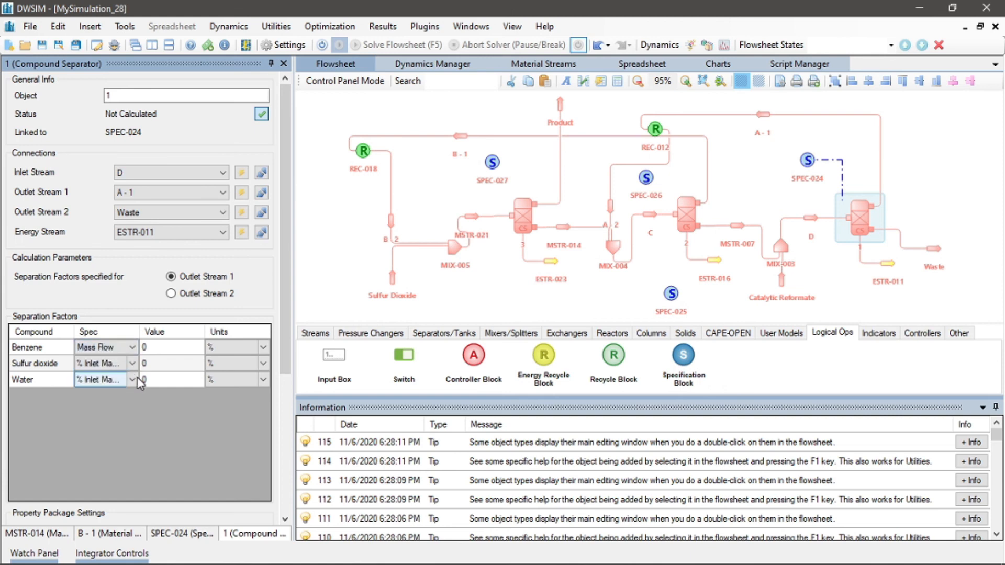
left_click(133, 380)
left_click(133, 395)
Set the units of the Benzene and Water separation factors in separator 1 to kg/h
left_click(244, 352)
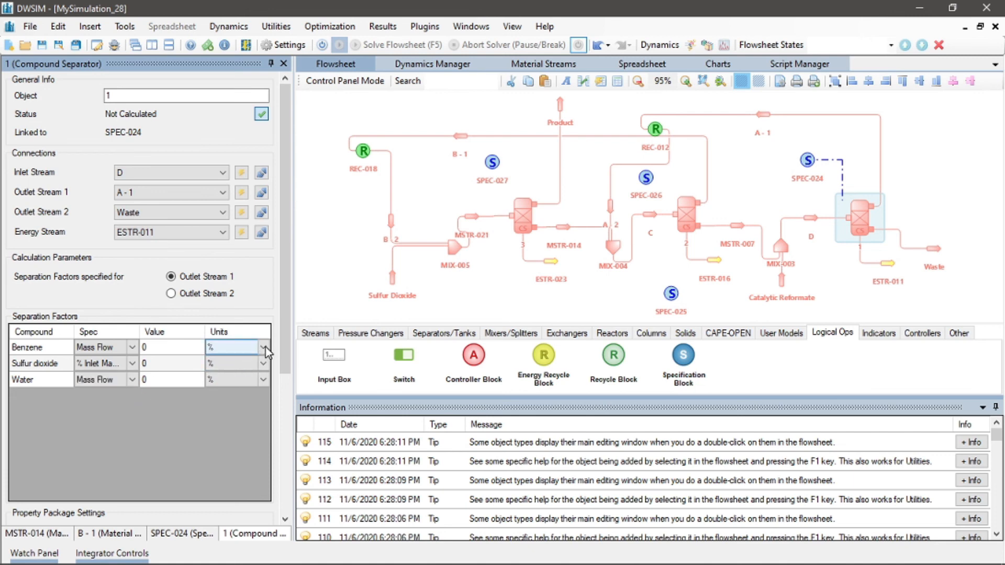
left_click(266, 347)
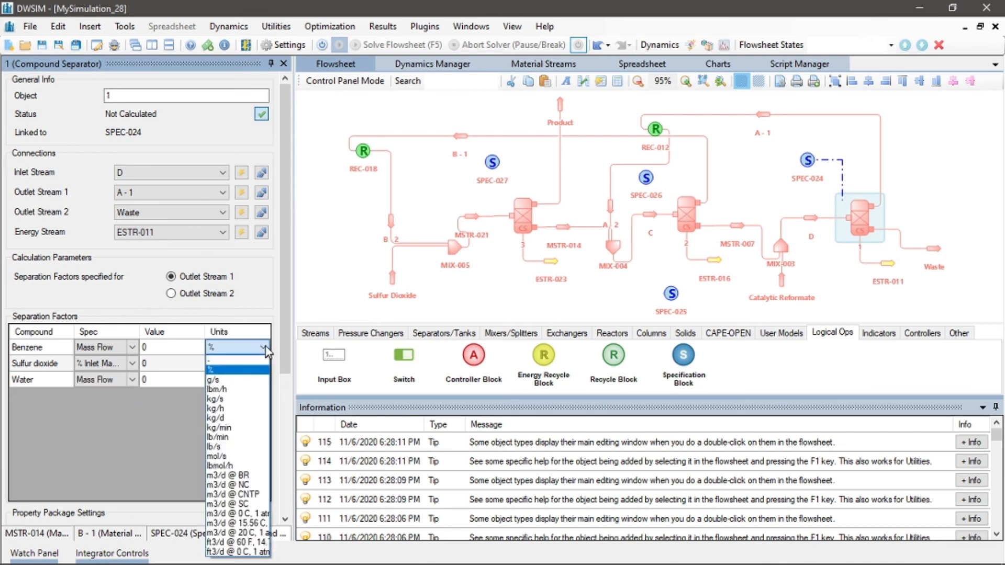
left_click(222, 409)
left_click(265, 377)
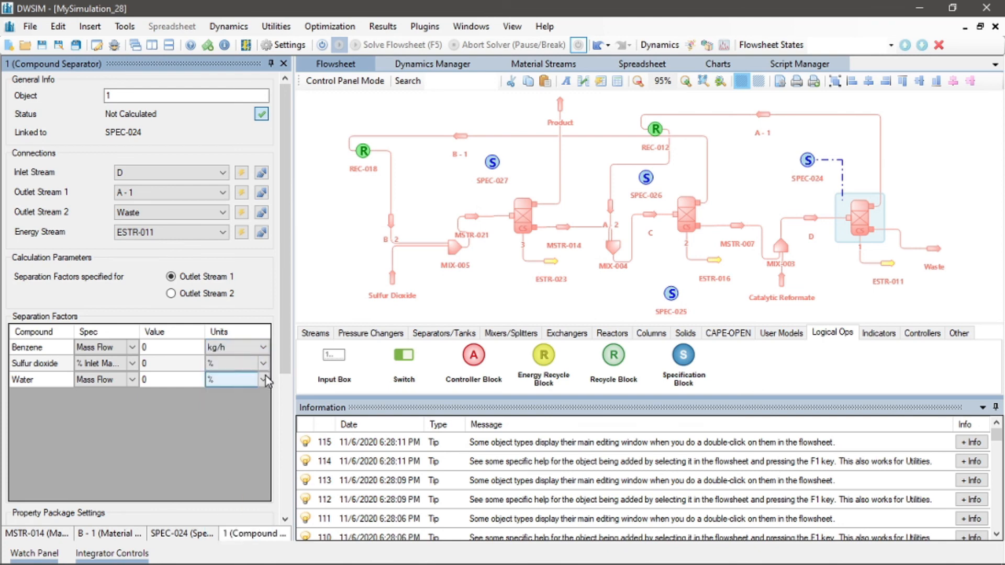
left_click(266, 376)
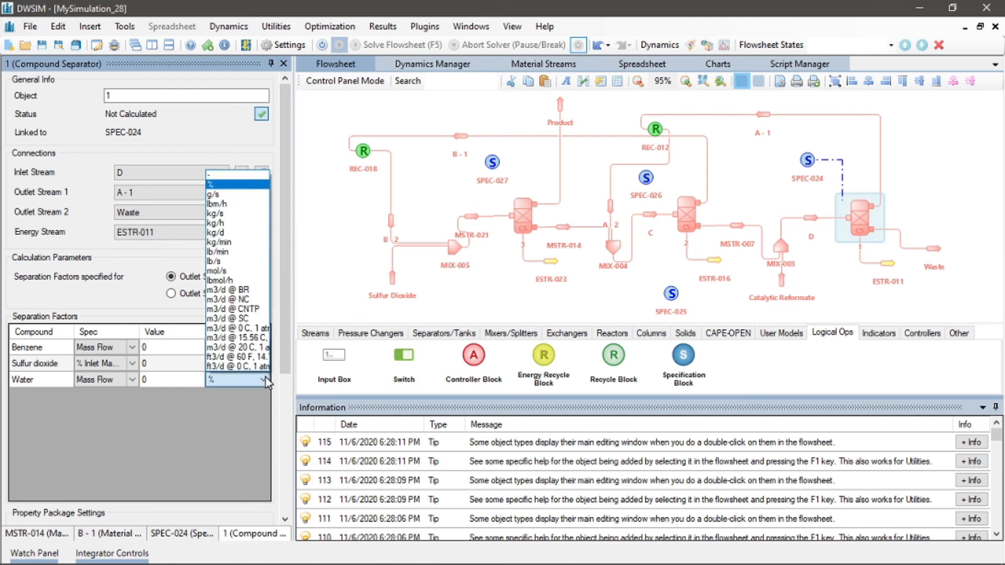
left_click(220, 230)
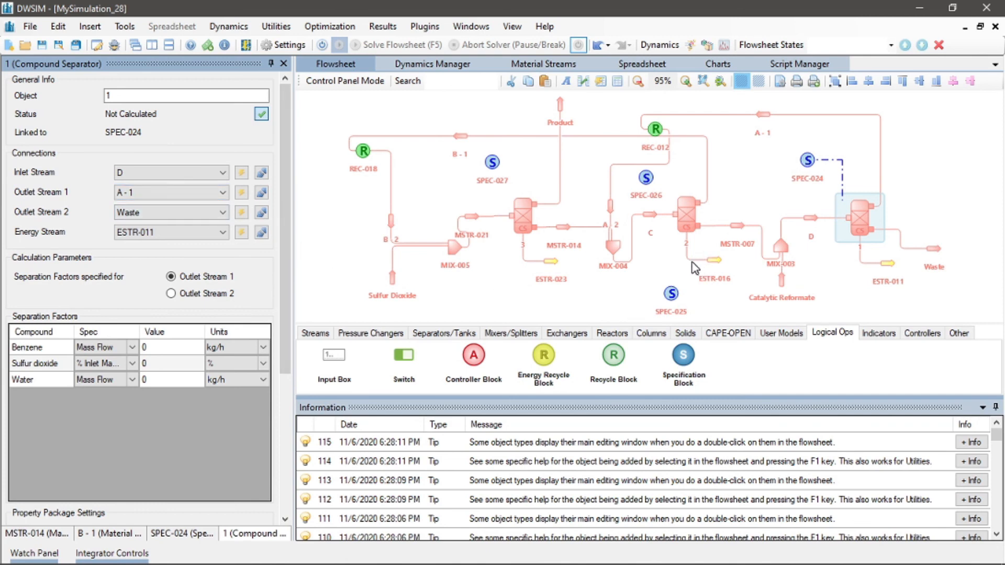
Link SPEC-026 with source object 2 property SepSpecValue_Benzene and target object 2 property SepSpecValue_Water
left_click(646, 181)
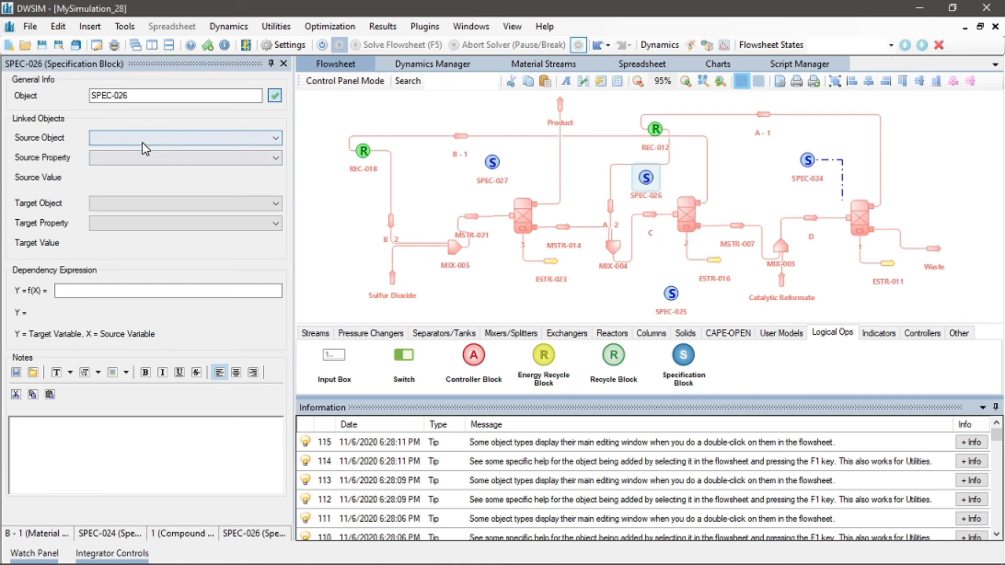
left_click(141, 138)
left_click(142, 161)
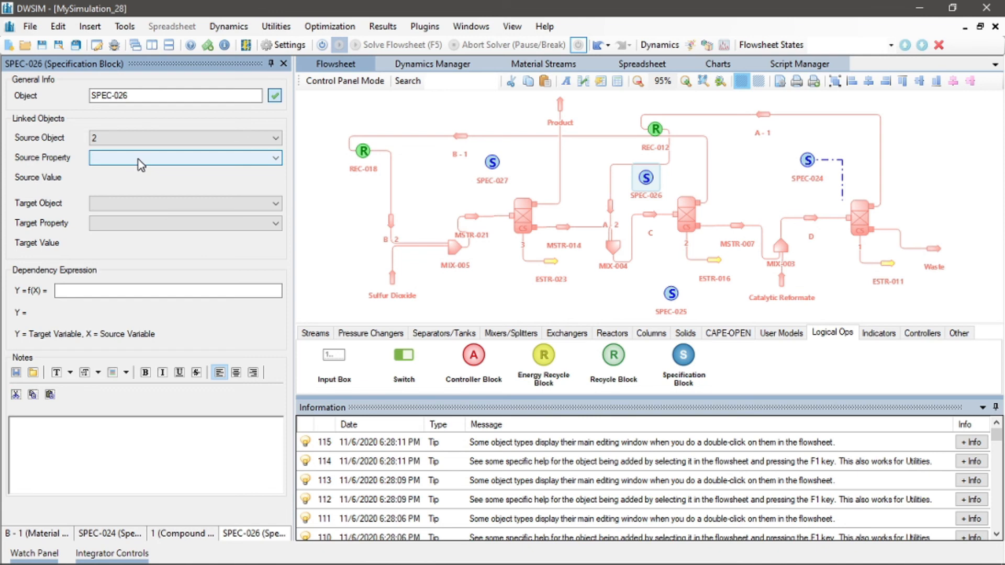
left_click(140, 164)
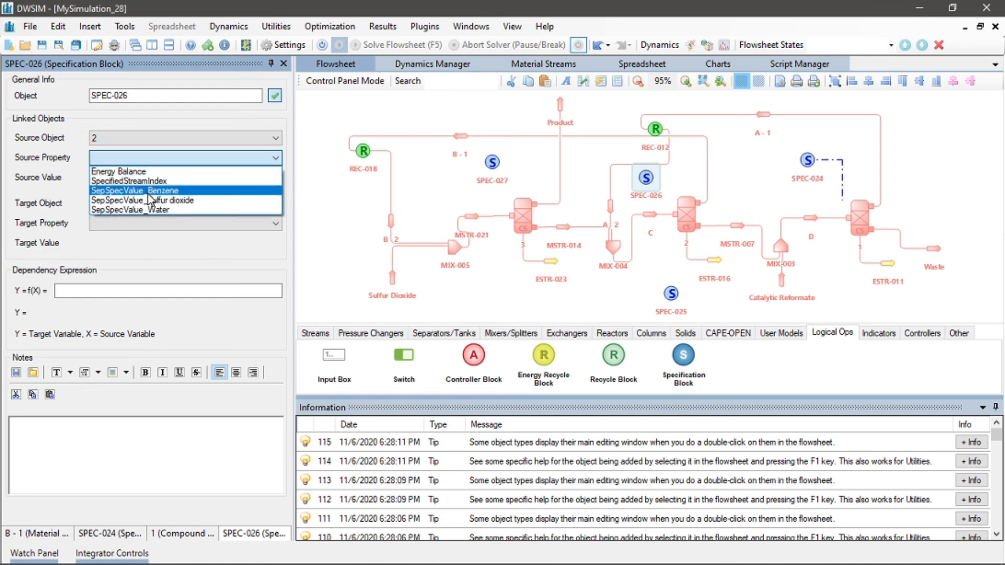
left_click(149, 189)
left_click(151, 207)
left_click(147, 203)
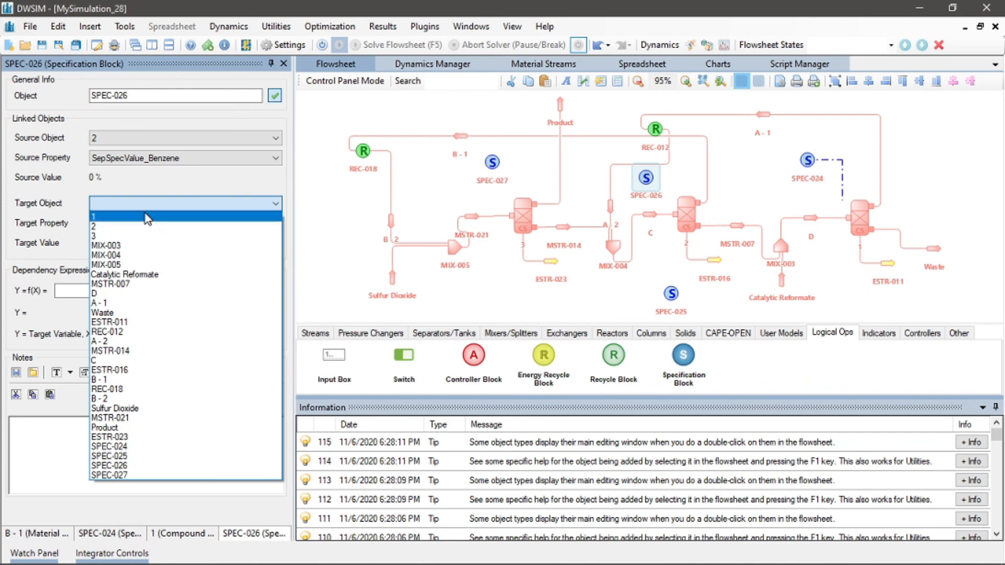
left_click(140, 226)
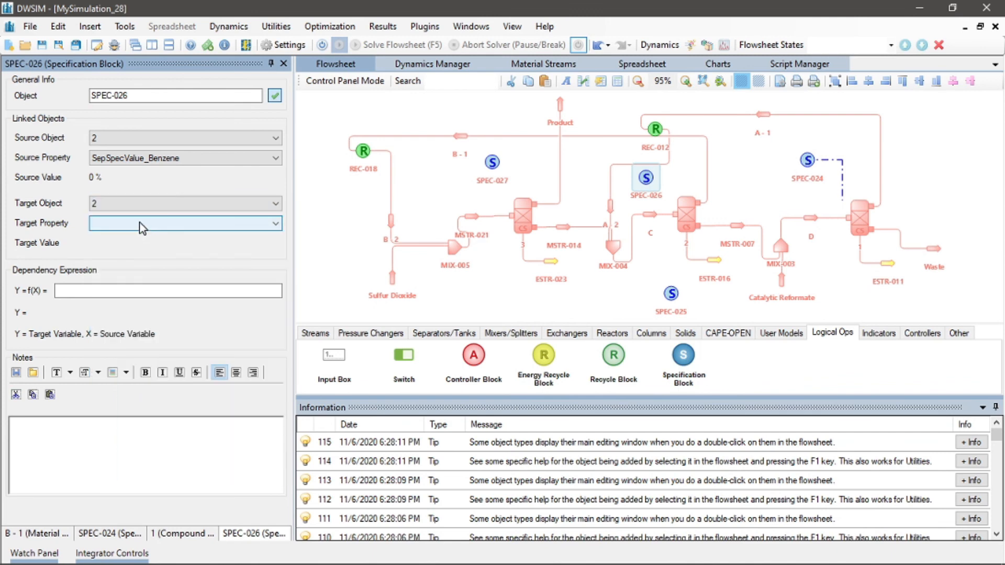
left_click(139, 223)
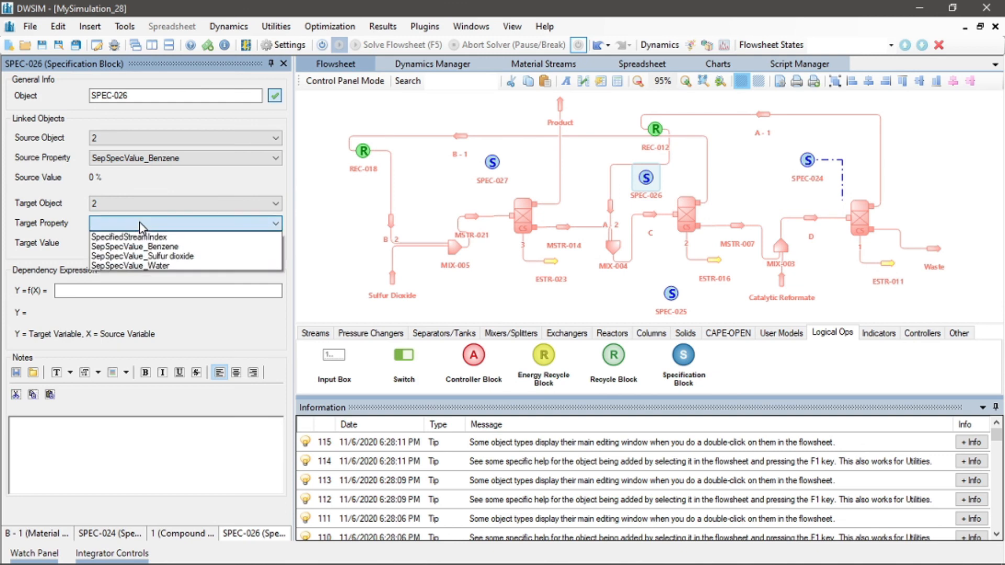
left_click(137, 266)
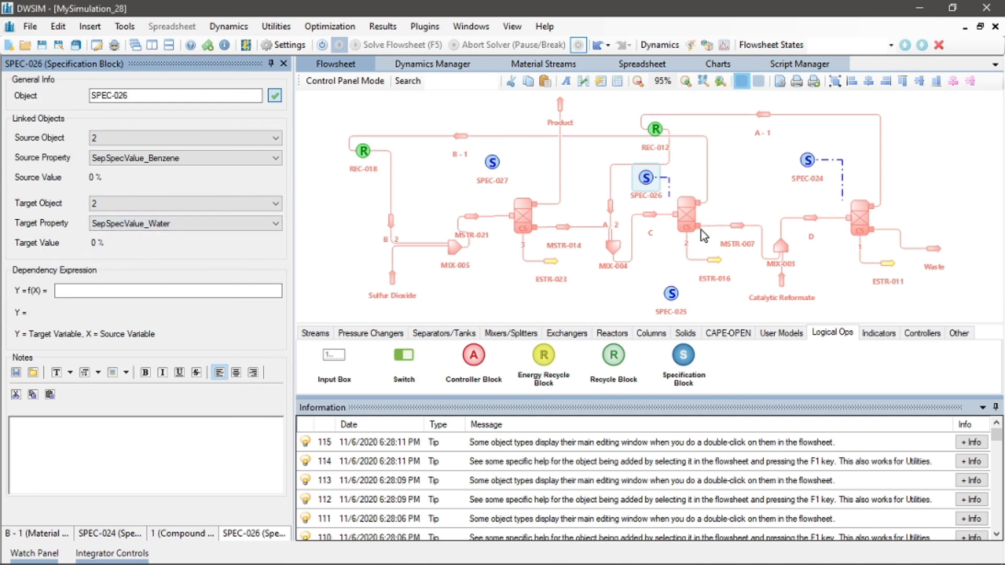
In separator 2's separation factors, set the Benzene and Water specs to Mass Flow
left_click(687, 212)
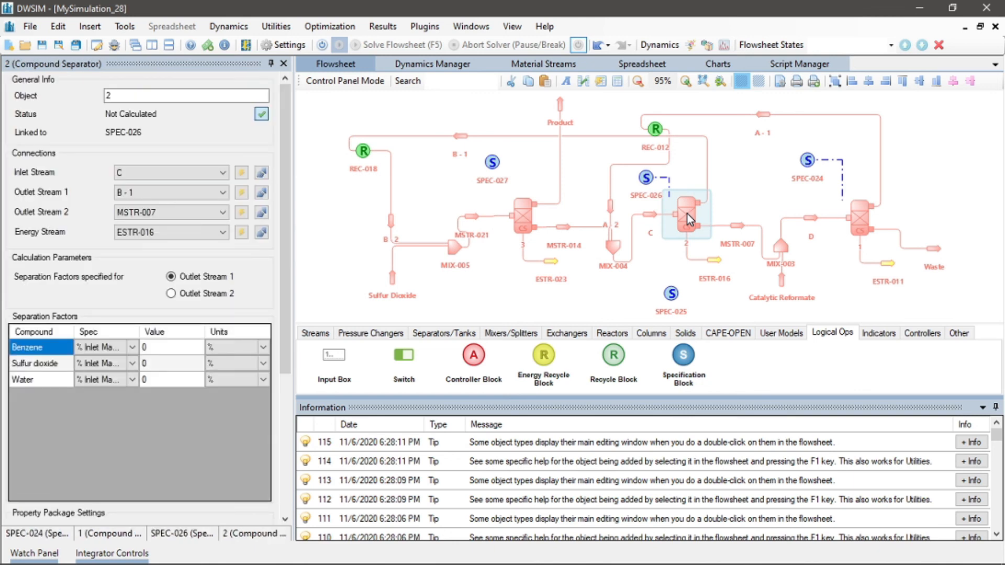
left_click(133, 351)
left_click(133, 352)
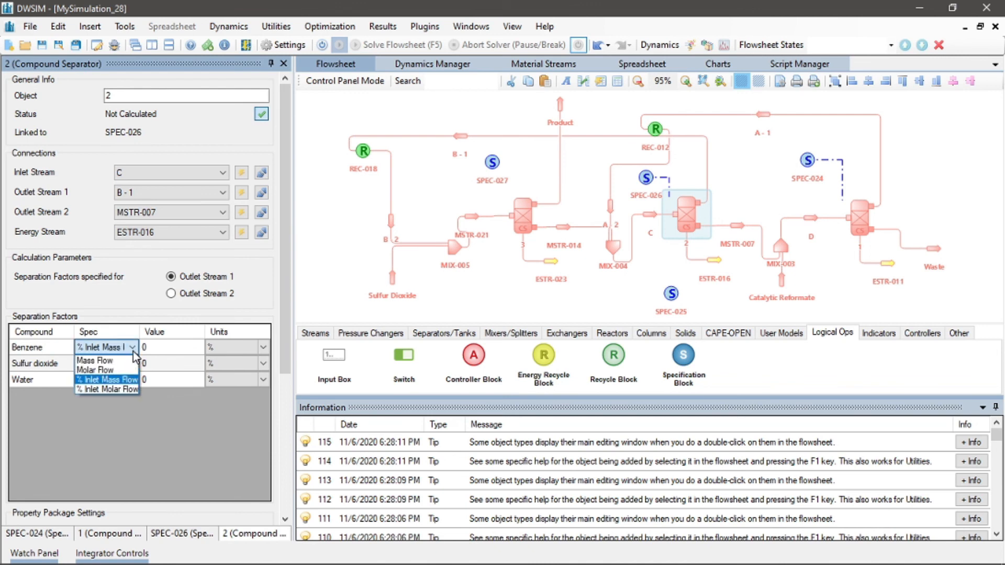
left_click(97, 364)
left_click(133, 380)
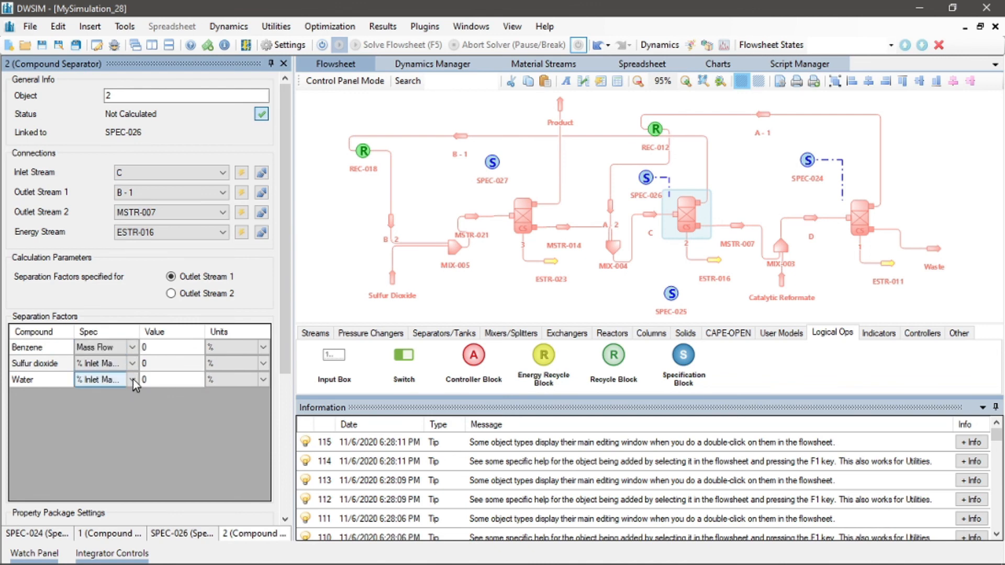
left_click(133, 380)
left_click(108, 389)
Set the units of the Benzene and Water separation factors in separator 2 to kg/h
left_click(265, 349)
left_click(263, 348)
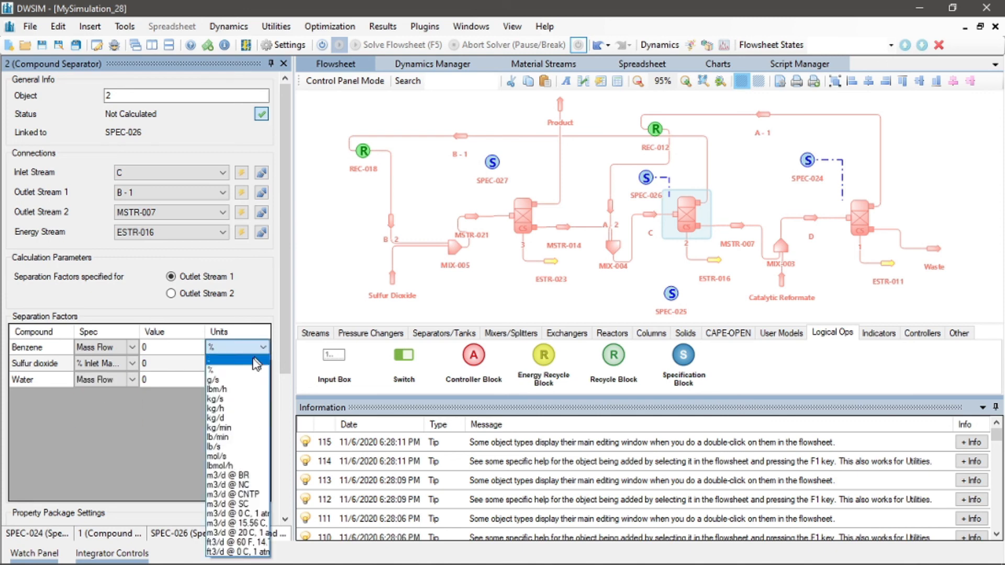
left_click(229, 408)
left_click(265, 380)
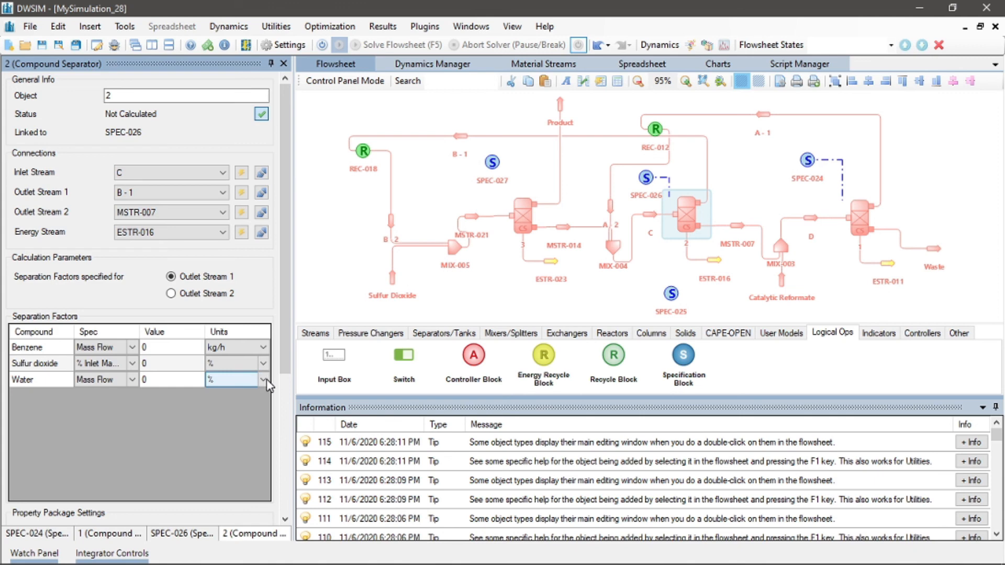
left_click(264, 380)
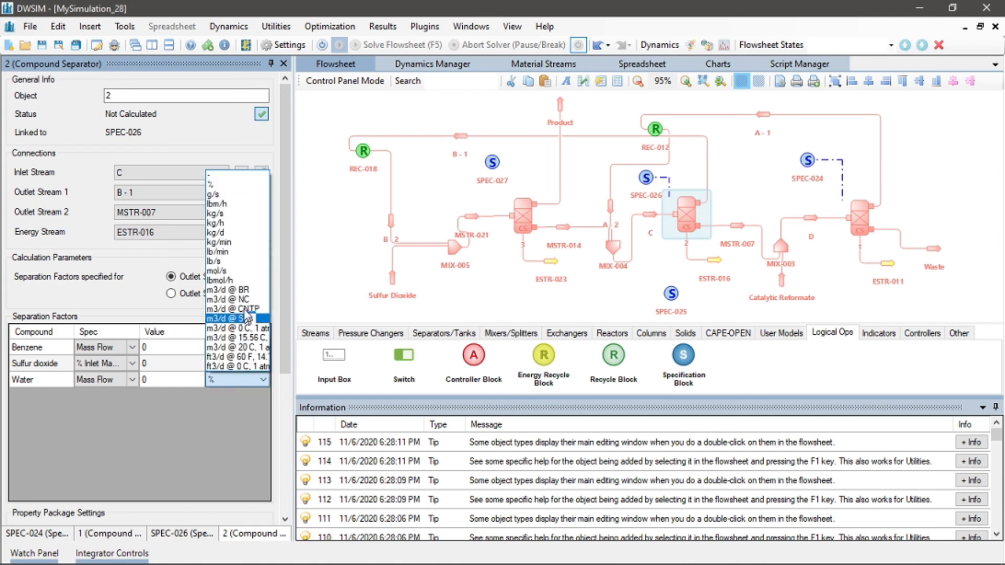
left_click(248, 223)
left_click(339, 226)
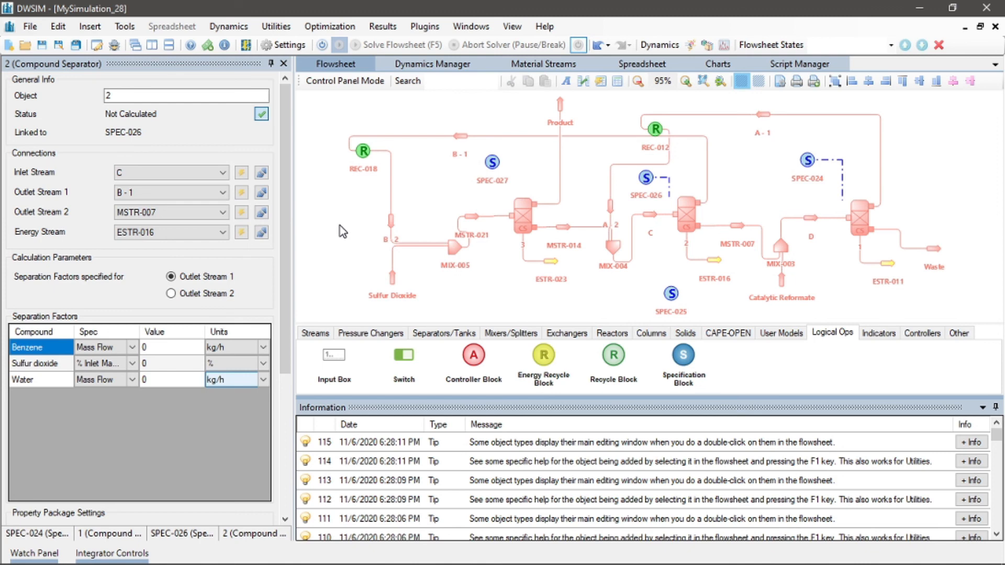
Link SPEC-027 with source object 3 property SepSpecValue_Benzene and target object 3 property SepSpecValue_Sulfur dioxide
left_click(492, 163)
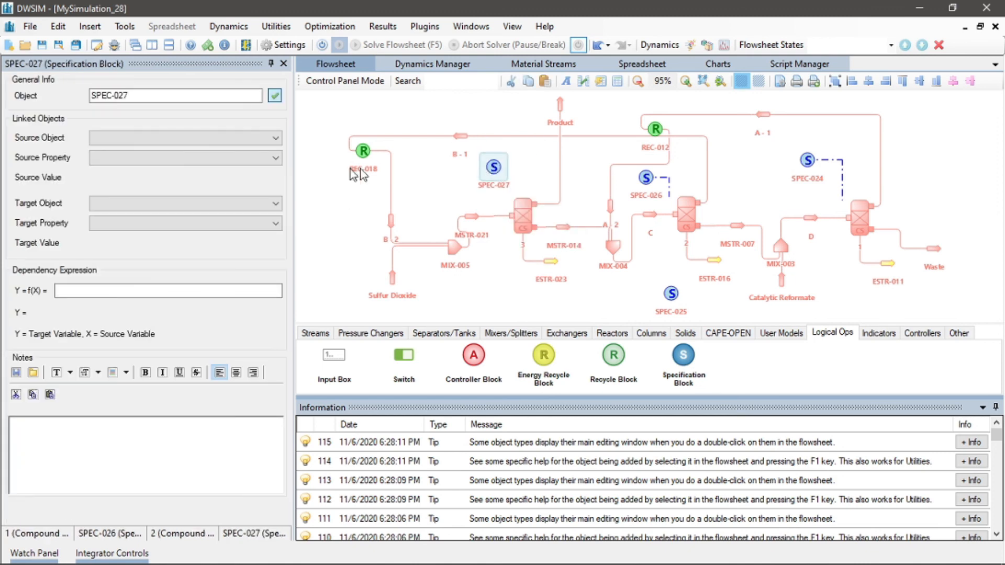
left_click(148, 136)
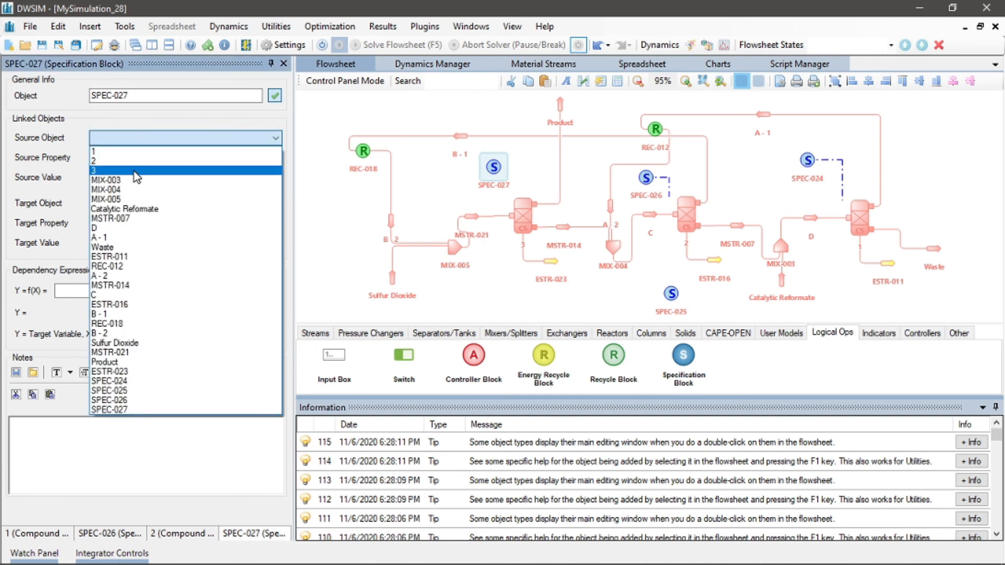
left_click(134, 170)
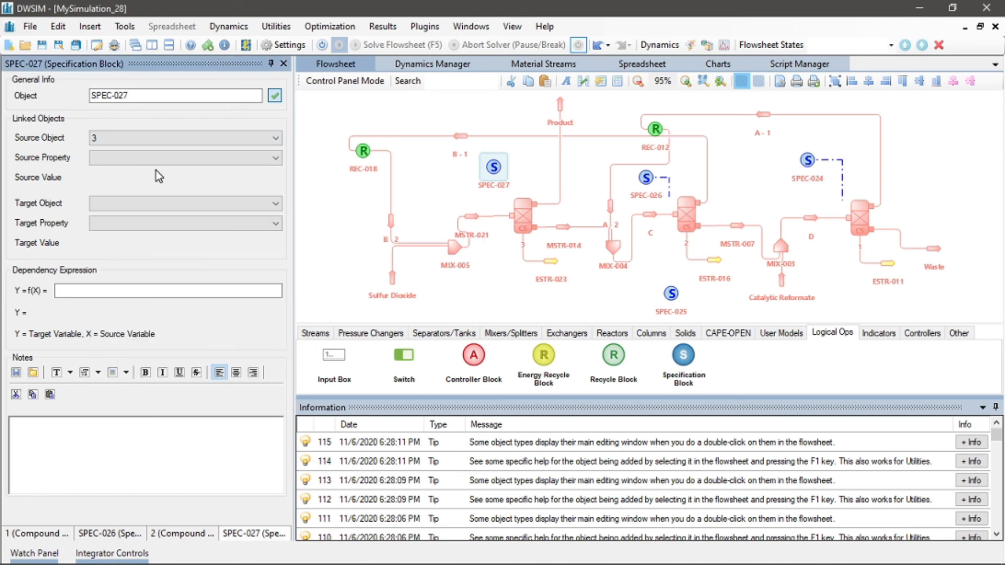
left_click(150, 158)
left_click(150, 190)
left_click(145, 203)
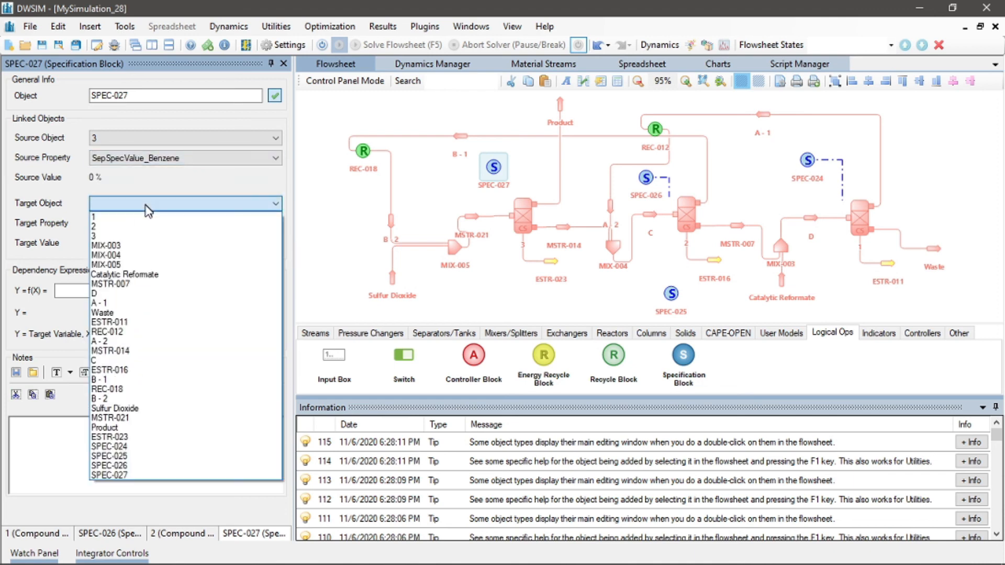
left_click(141, 237)
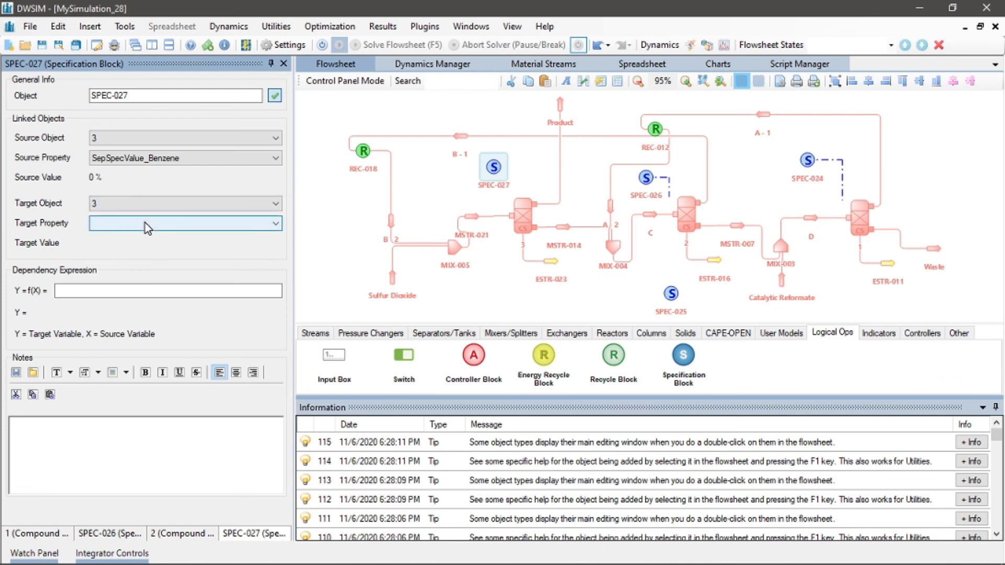
left_click(145, 223)
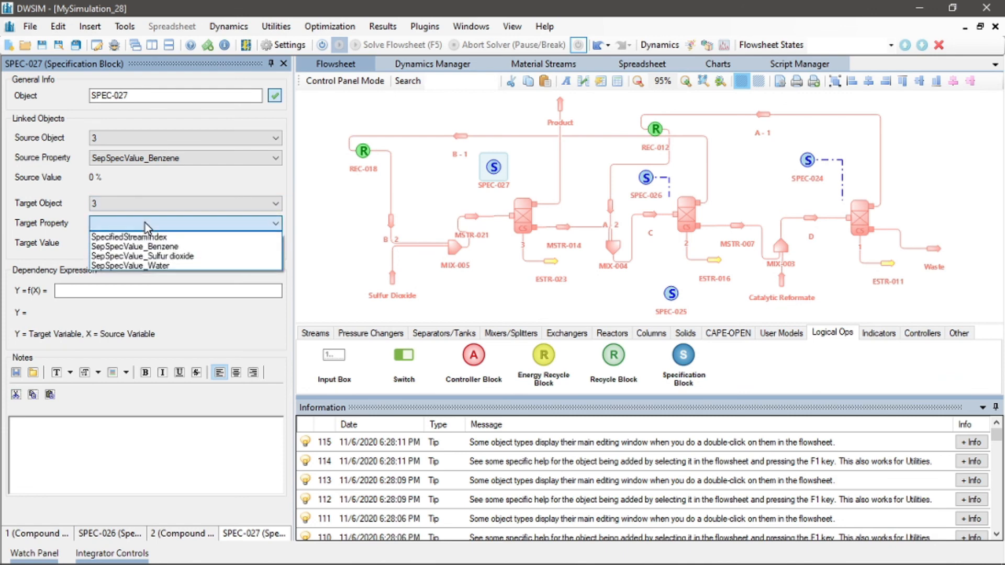
left_click(144, 256)
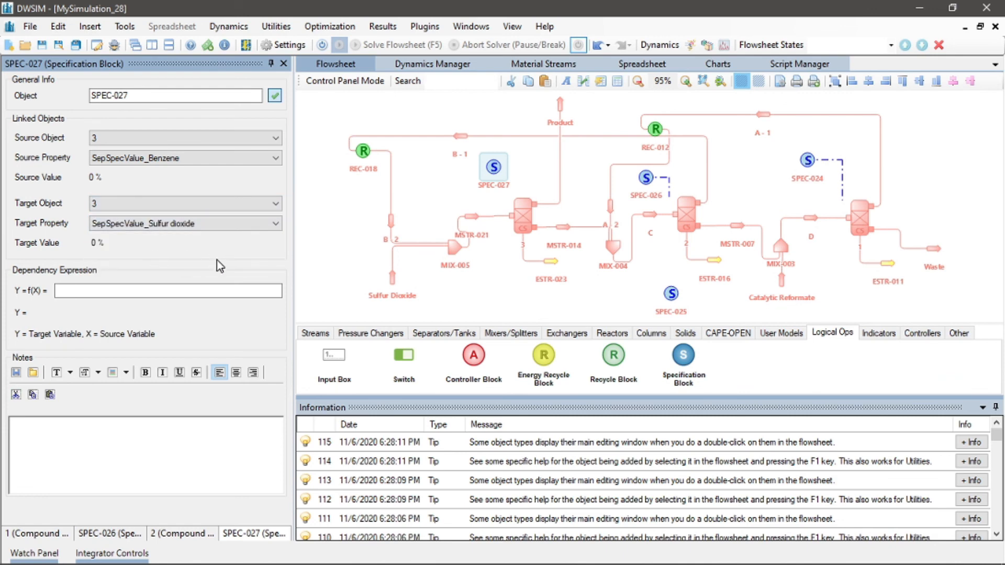
In separator 3's separation factors, set the Benzene and Sulfur dioxide specs to Mass Flow
left_click(522, 221)
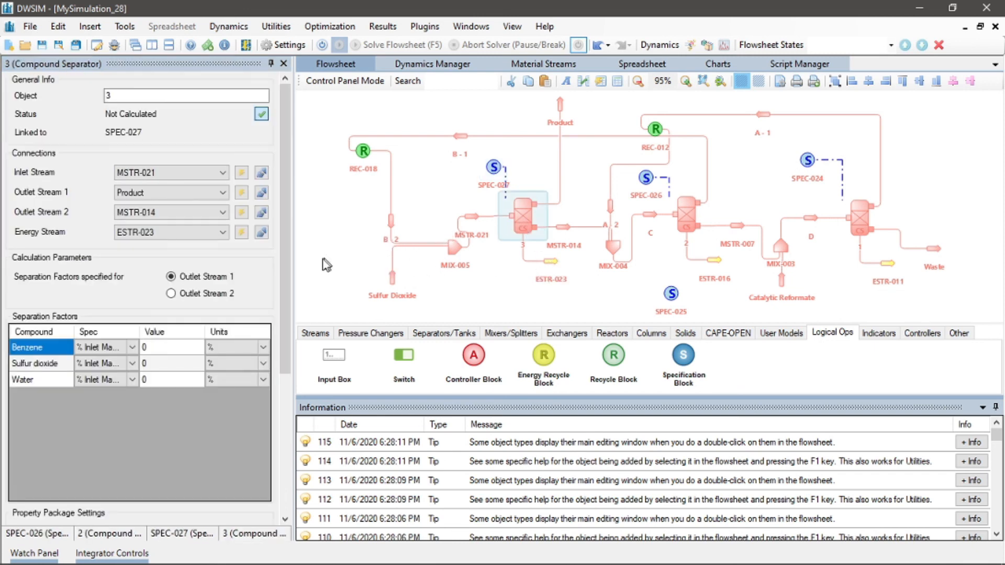
left_click(134, 348)
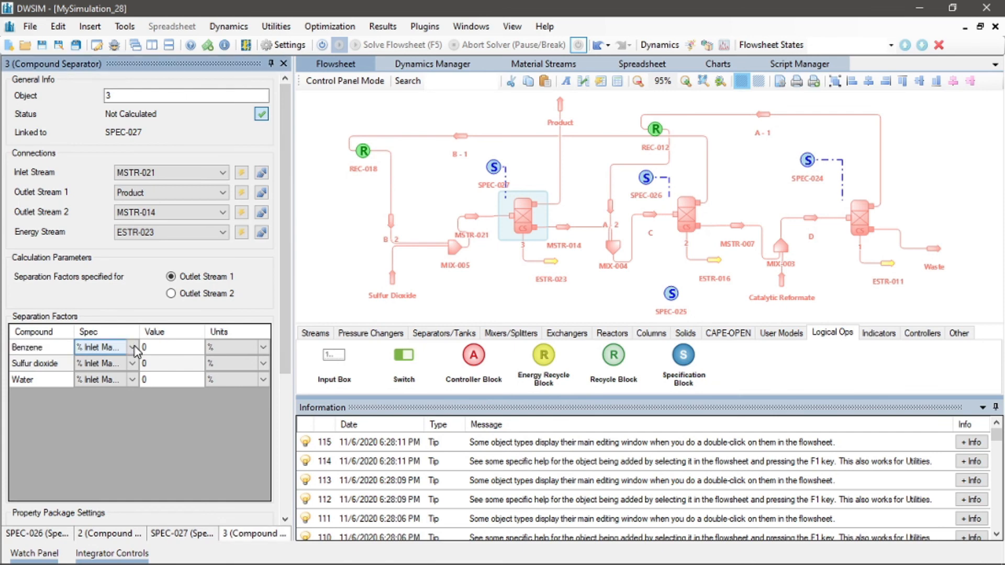
left_click(133, 348)
key("Down")
key("Return")
left_click(133, 367)
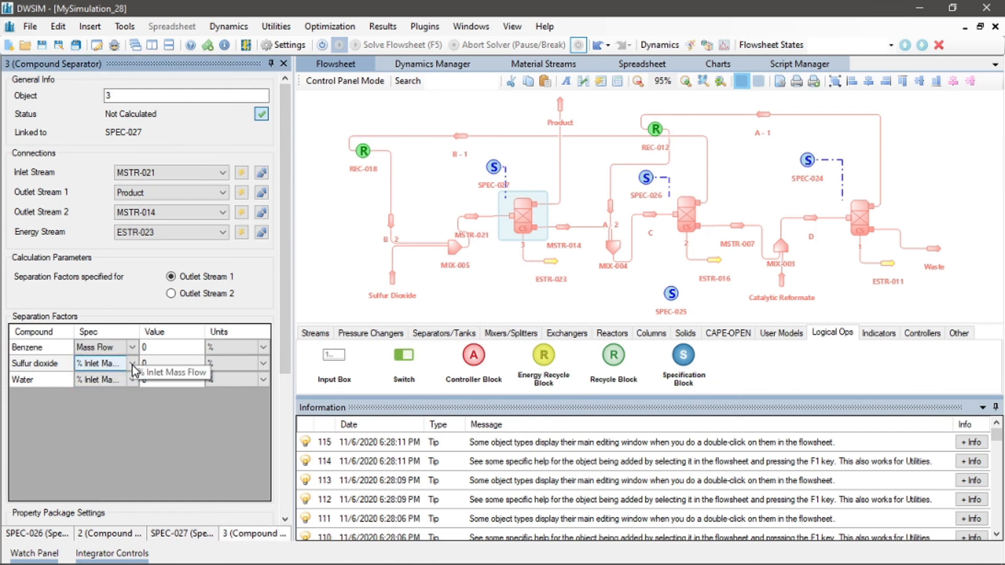
left_click(131, 365)
left_click(123, 375)
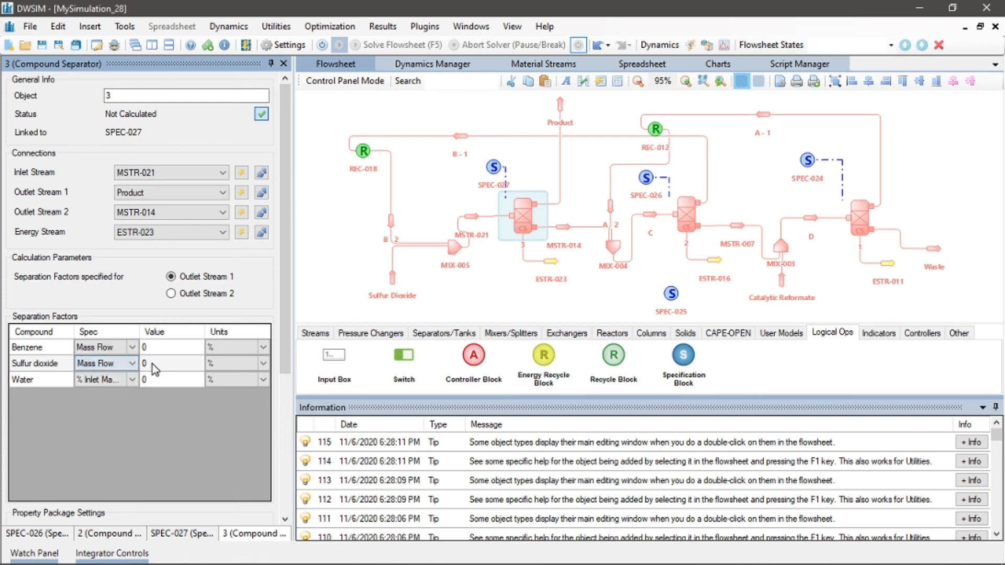
Set the units of the Benzene and Sulfur dioxide separation factors in separator 3 to kg/h
left_click(258, 349)
left_click(227, 409)
left_click(264, 363)
left_click(266, 362)
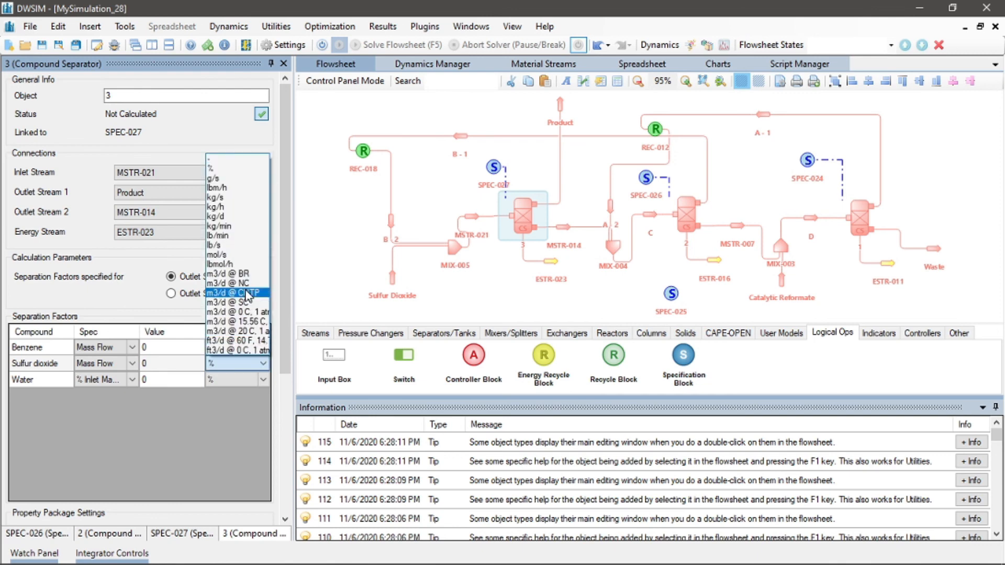
left_click(241, 208)
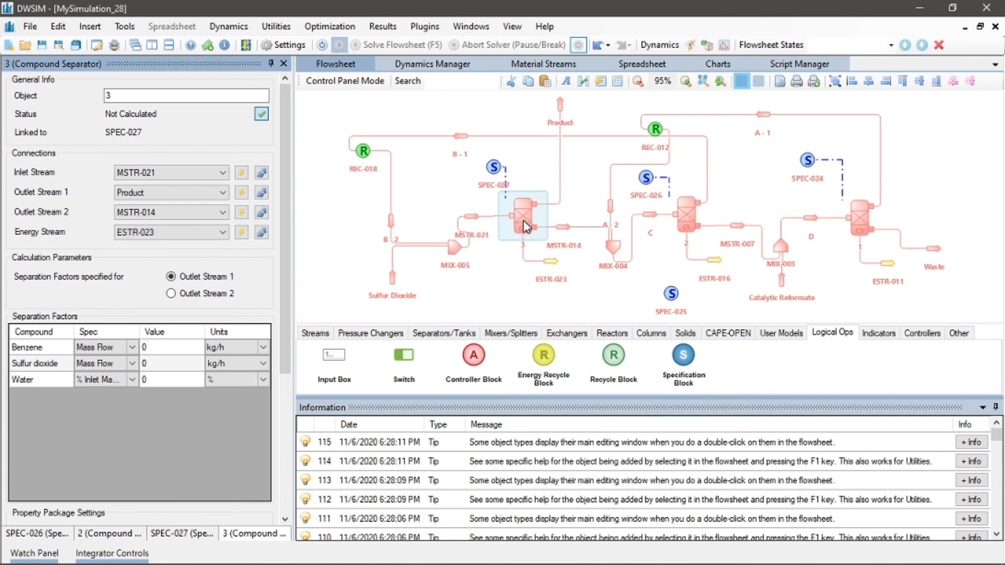
Link SPEC-025 with source Catalytic Reformate property Mass Flow and target object 3 property SepSpecValue_Benzene
left_click(664, 294)
left_click_drag(663, 296, 656, 297)
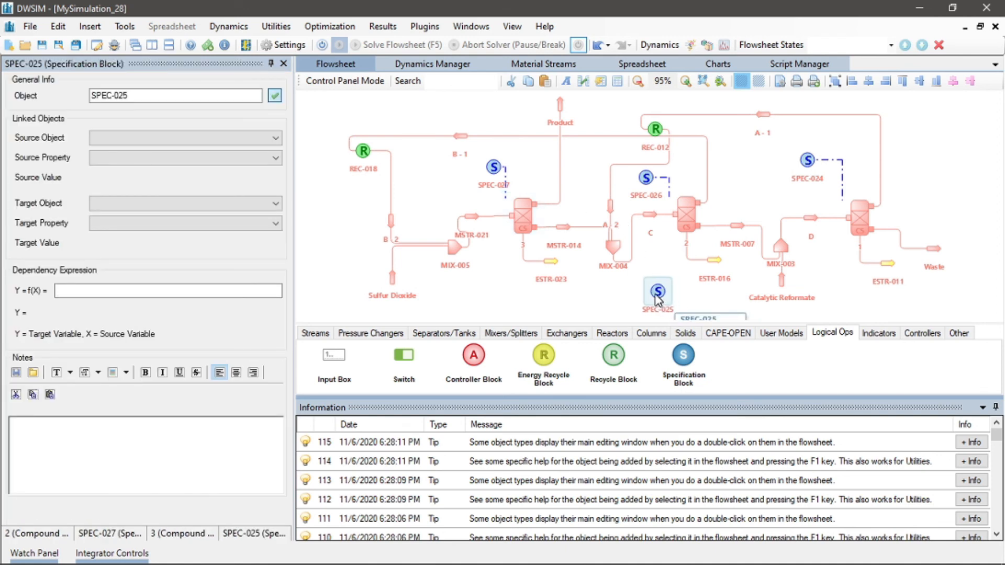
left_click(106, 138)
left_click(109, 209)
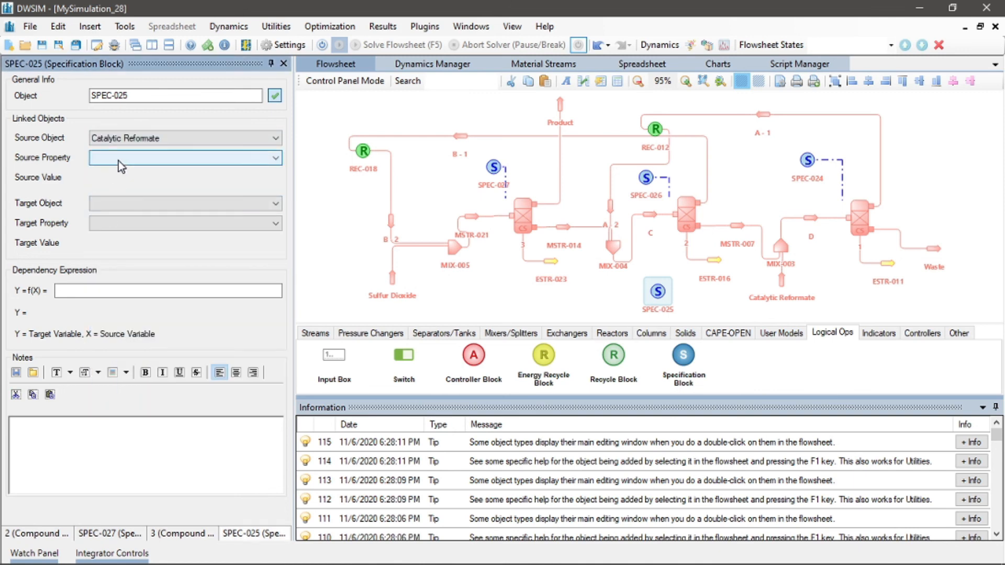
left_click(119, 161)
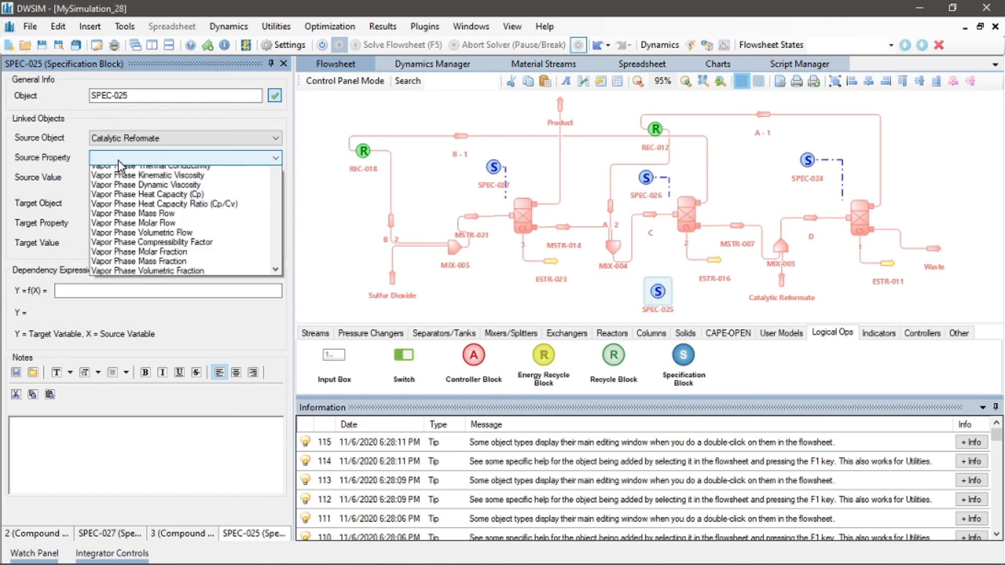
left_click(120, 192)
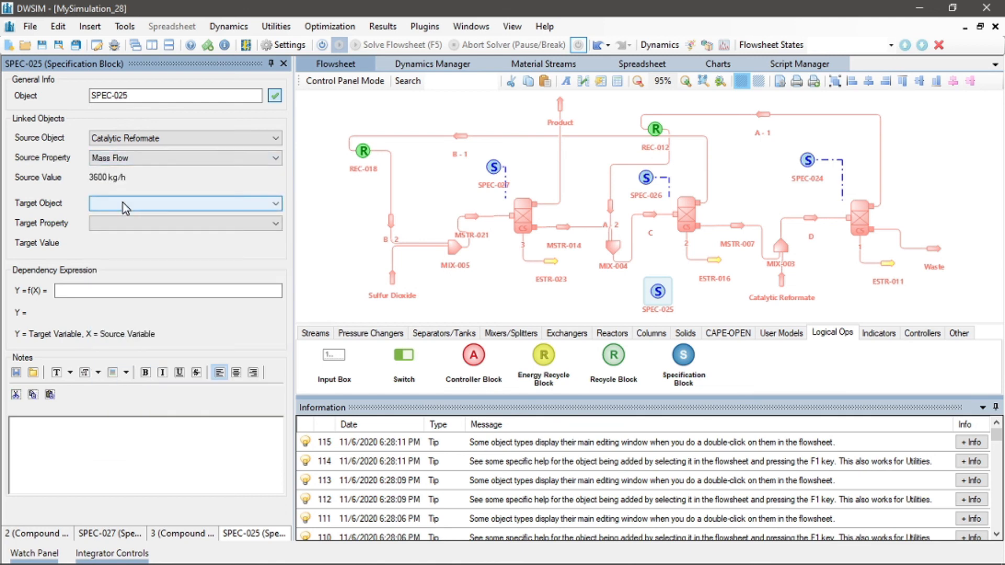
left_click(124, 208)
left_click(120, 240)
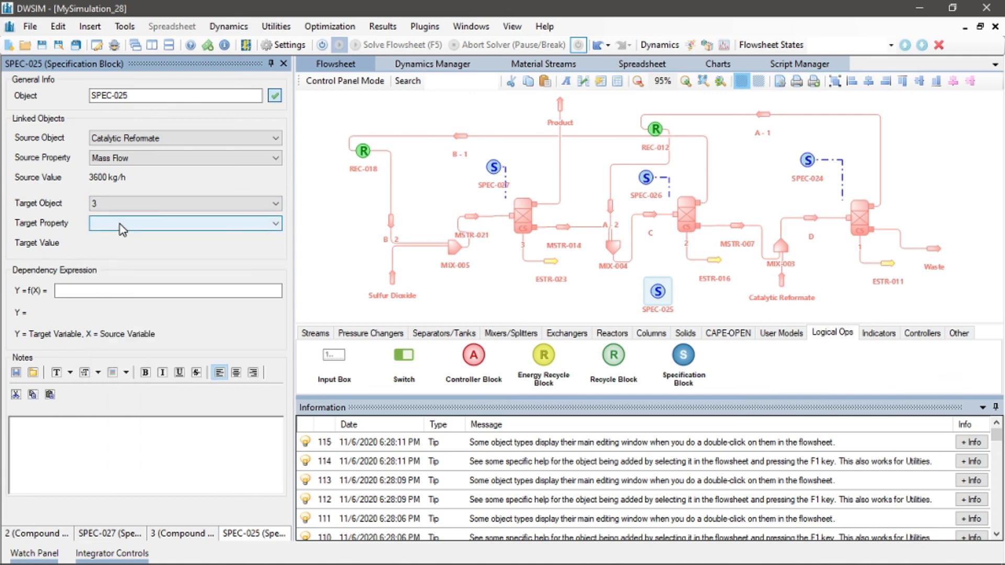
left_click(120, 224)
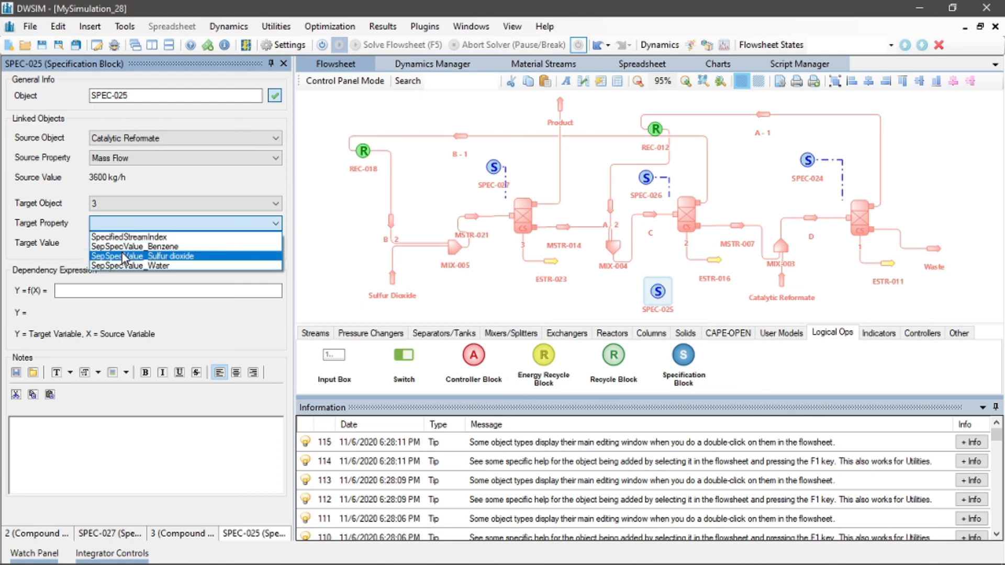
left_click(124, 247)
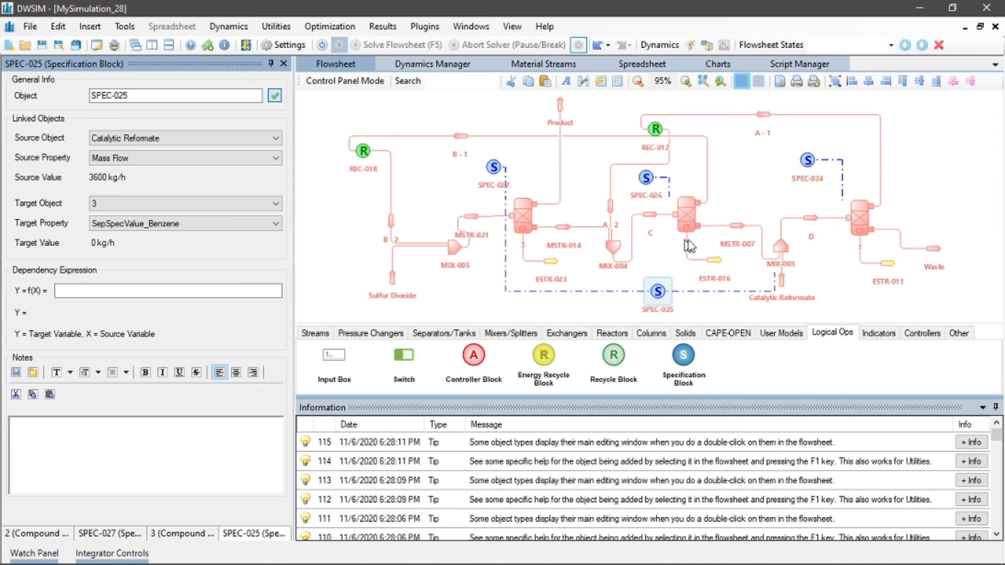
Open compound separator 1 and consult the problem statement slides for the benzene flows at points A and B
left_click(854, 223)
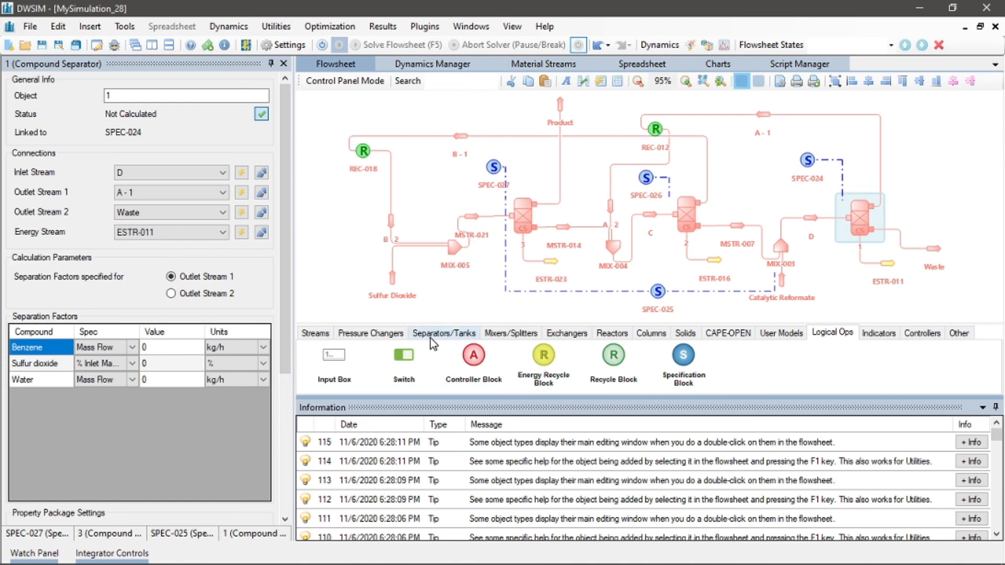
key("alt+Tab")
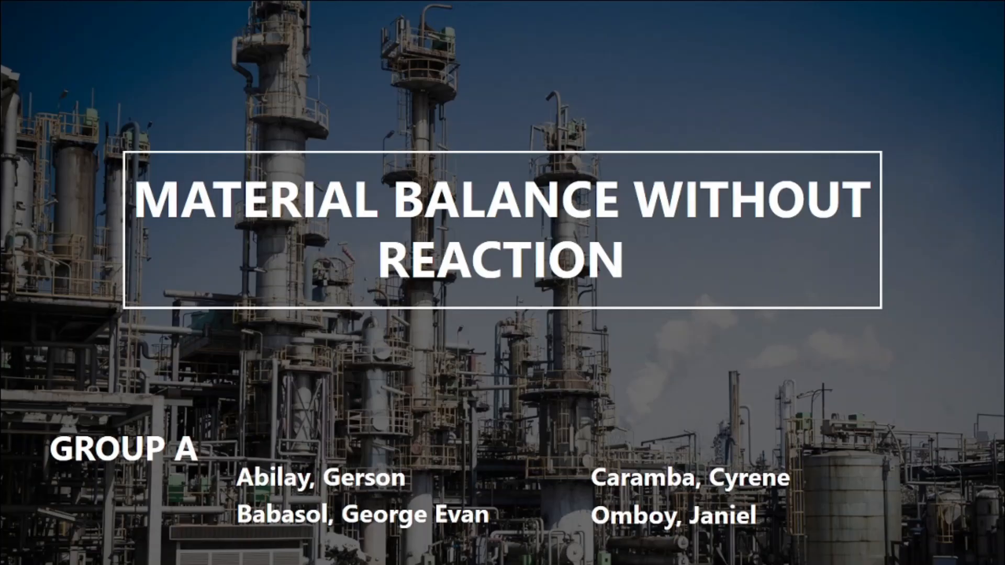
key("Right")
key("Right")
key("Right")
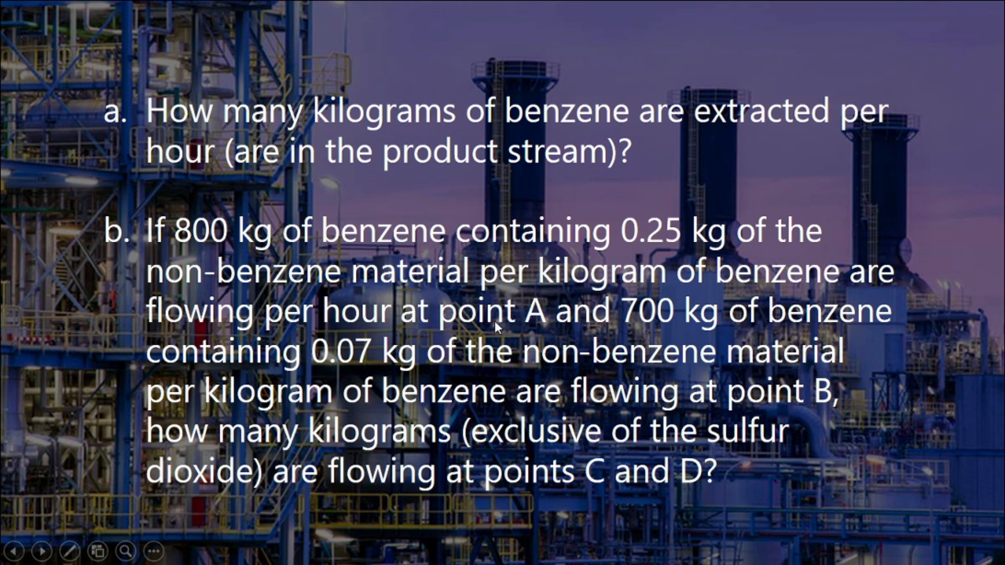
key("alt+Tab")
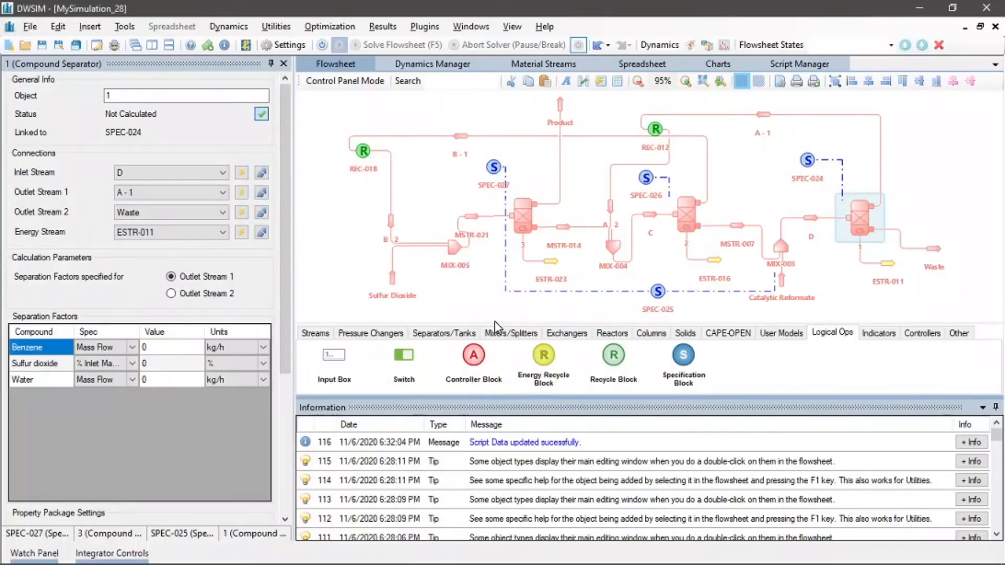
Set separator 1's Benzene separation factor value to 800 kg/h
left_click(175, 347)
type("800")
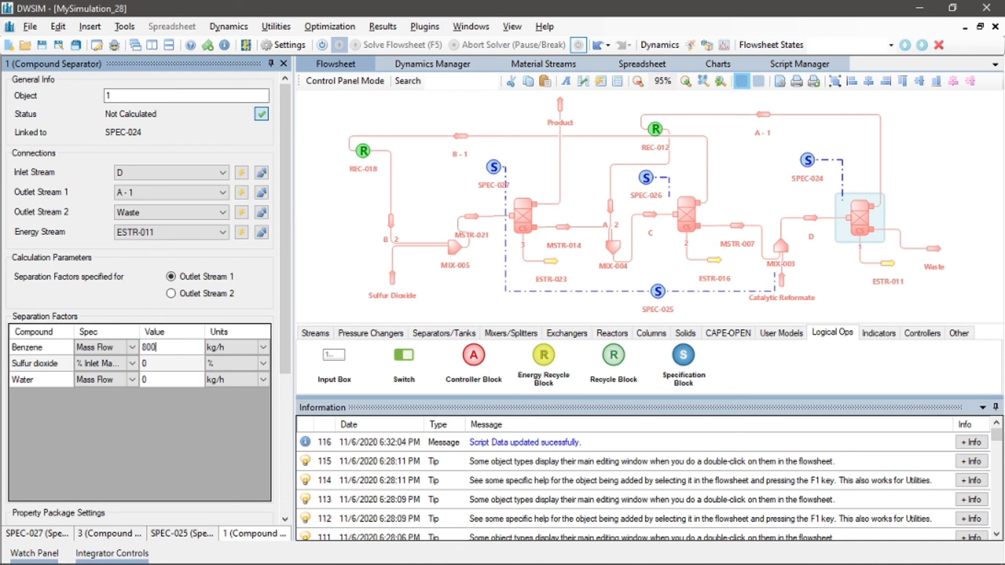
key("Return")
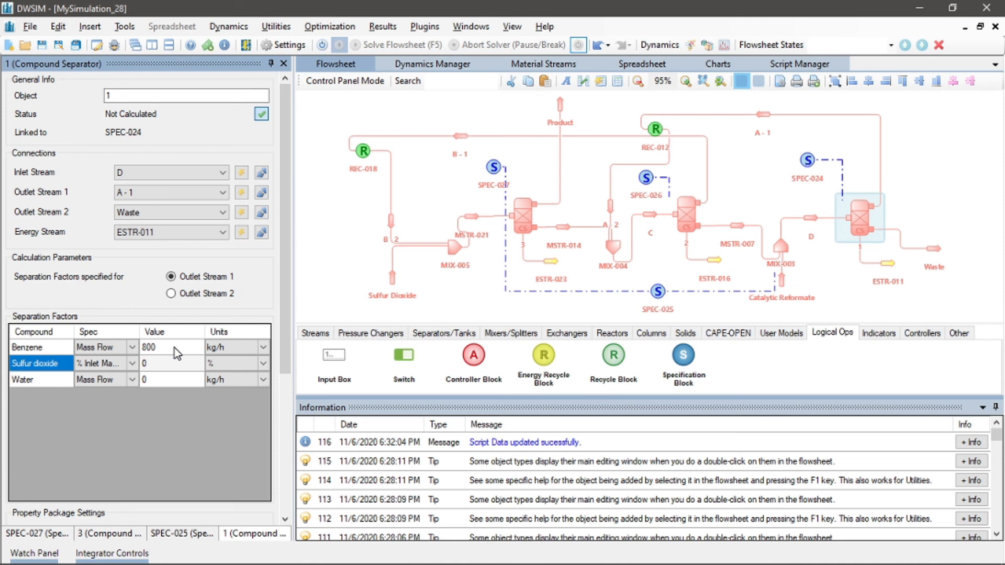
Open SPEC-024 and set its dependency expression to Y = x
left_click(810, 162)
left_click(180, 292)
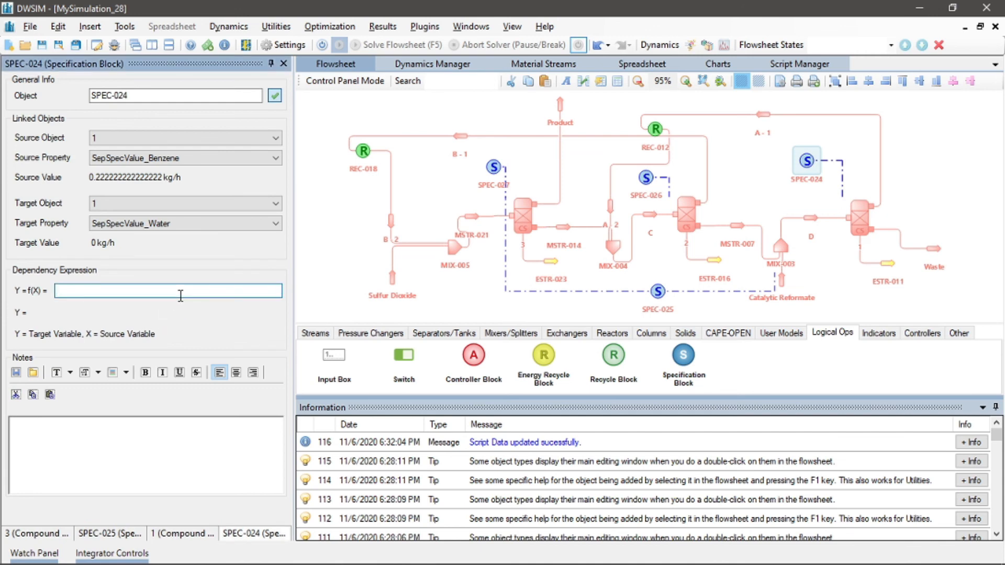
type("x")
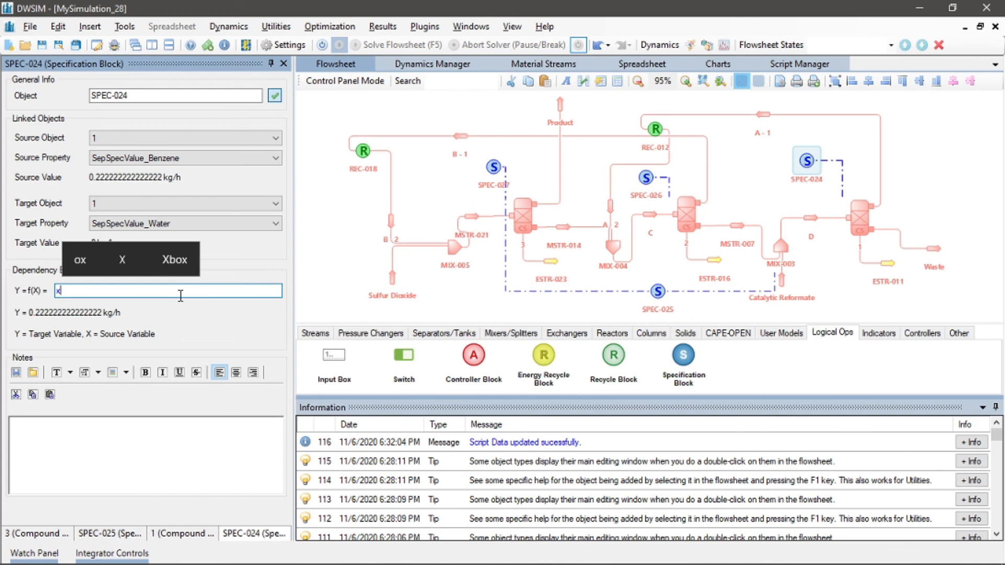
key("alt+Tab")
key("alt+Tab")
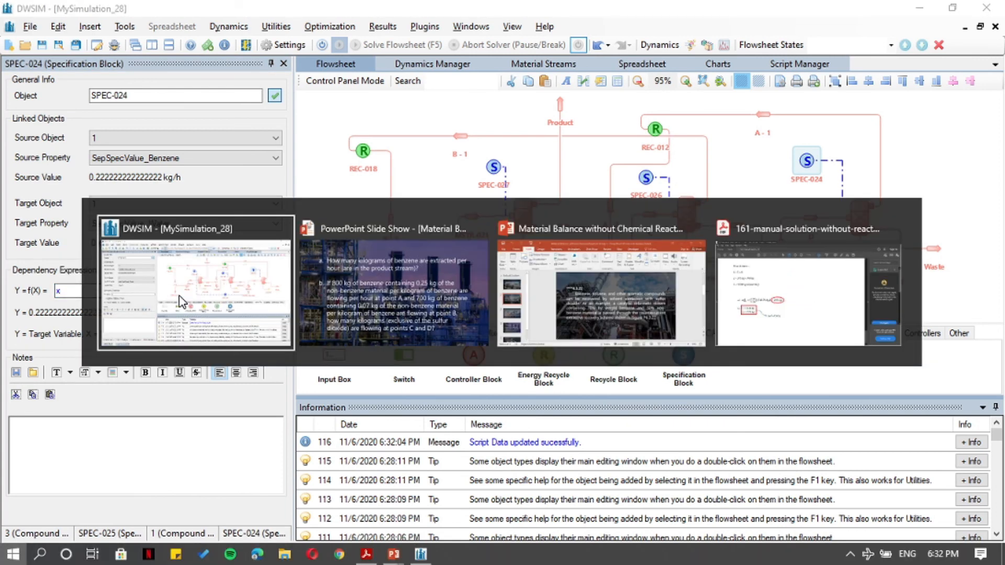
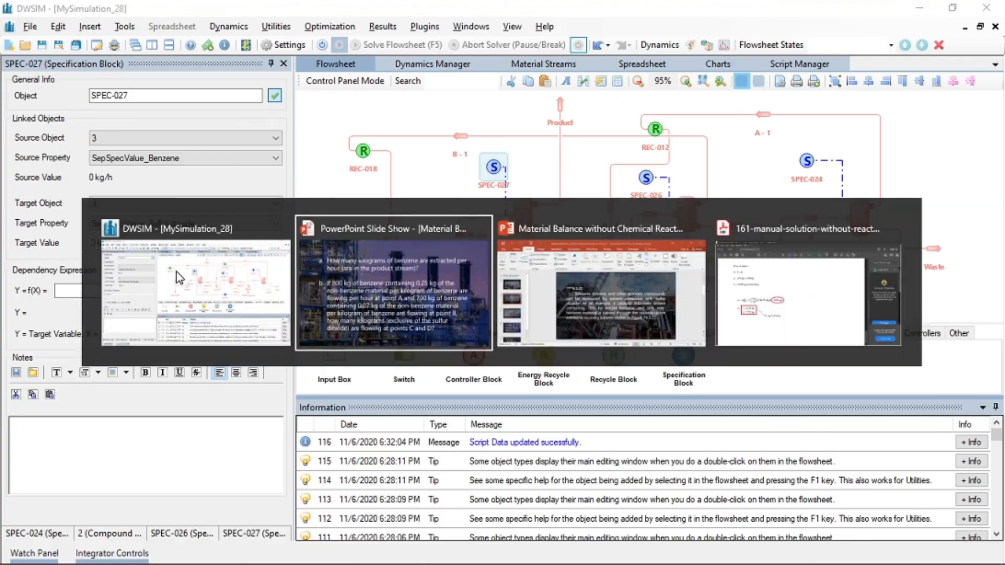
Check the flowsheet slide, then set SPEC-027's dependency expression to Y = x*0.15
key("Left")
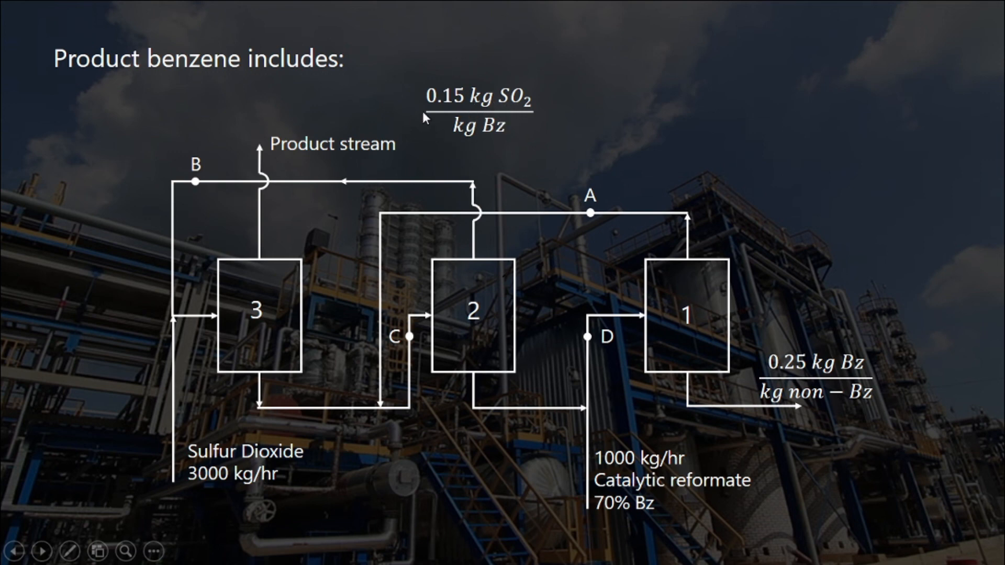
key("alt+Tab")
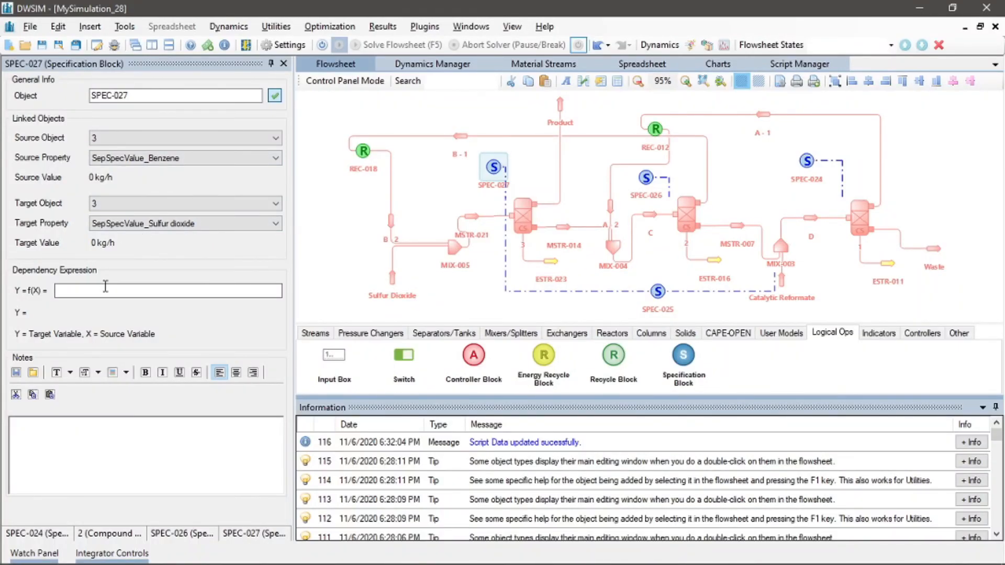
left_click(107, 287)
type("x^0.15")
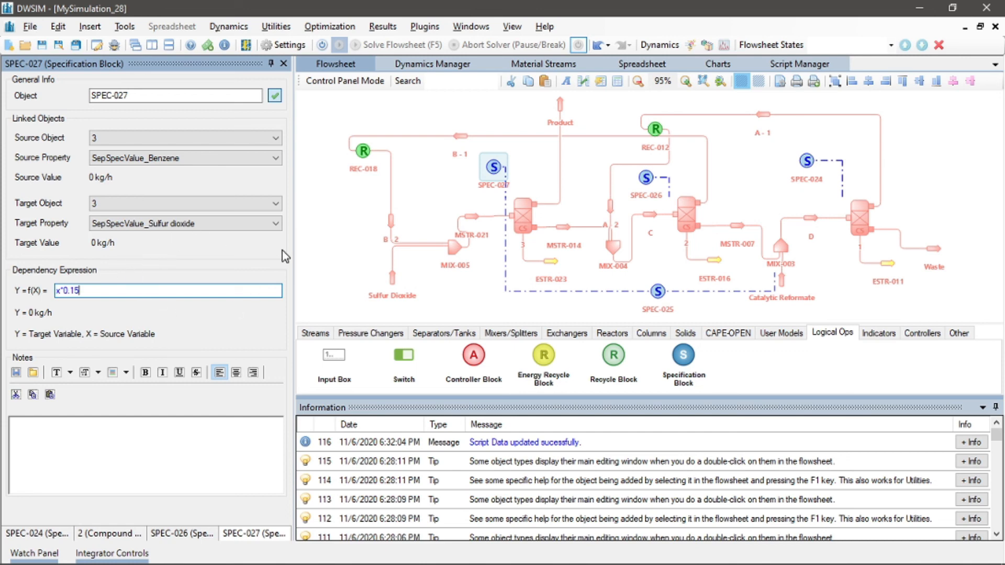
Open SPEC-025 and set its dependency expression to x*0.70
left_click(658, 291)
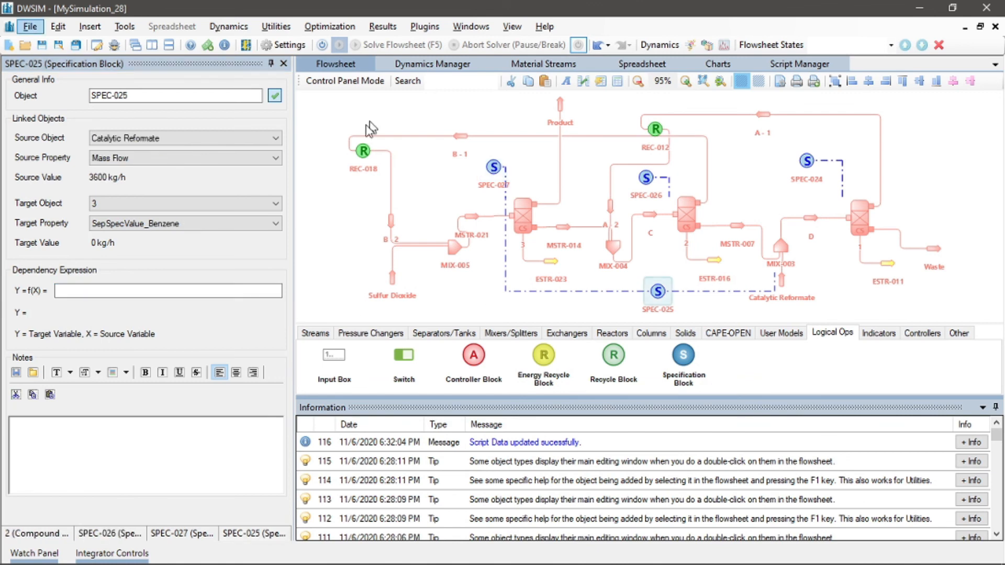
left_click(128, 292)
type("x")
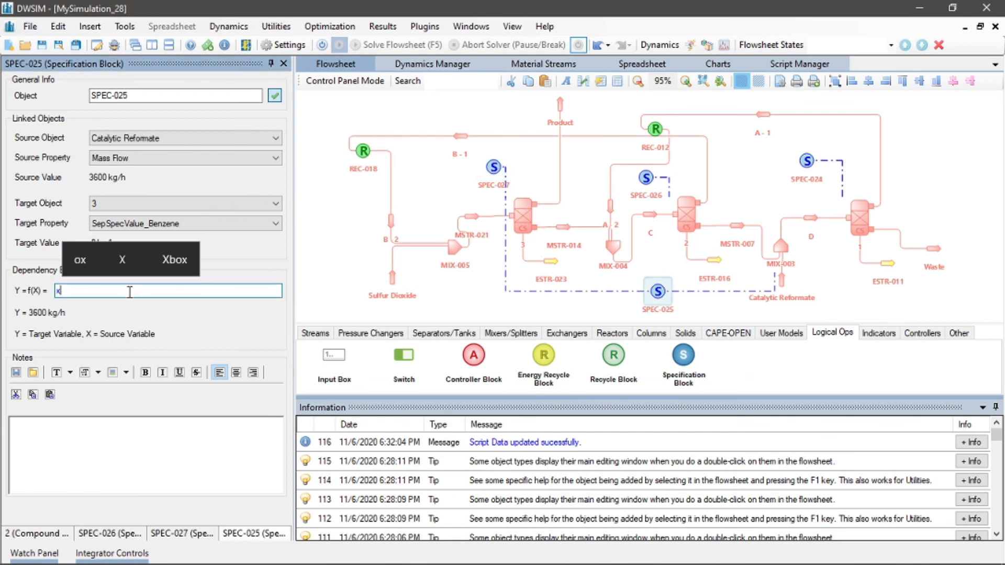
type("*0")
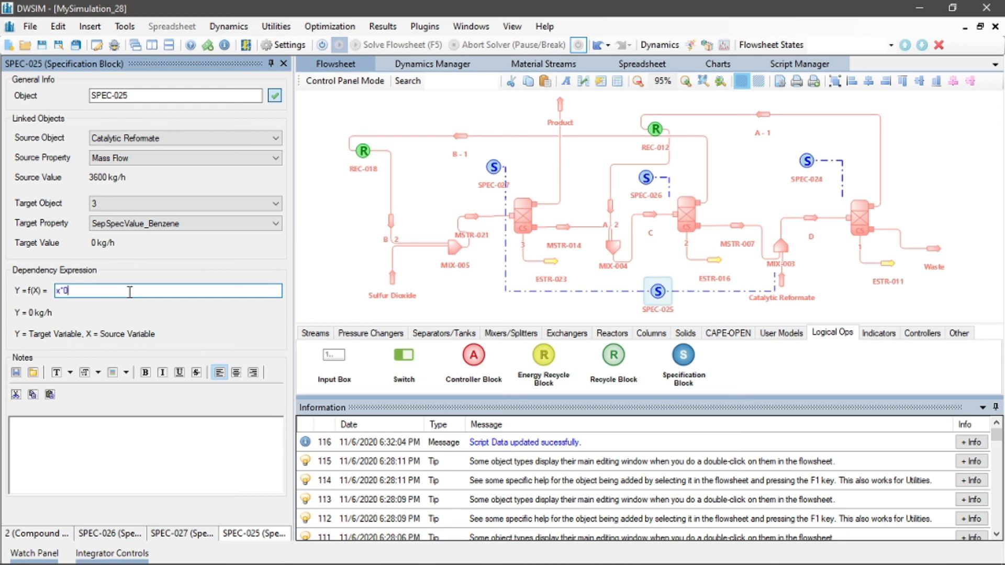
type(".70")
Review the problem statement slides and rewrite SPEC-025's expression as (x*0.70)-(x*0.30)
key("alt+Tab")
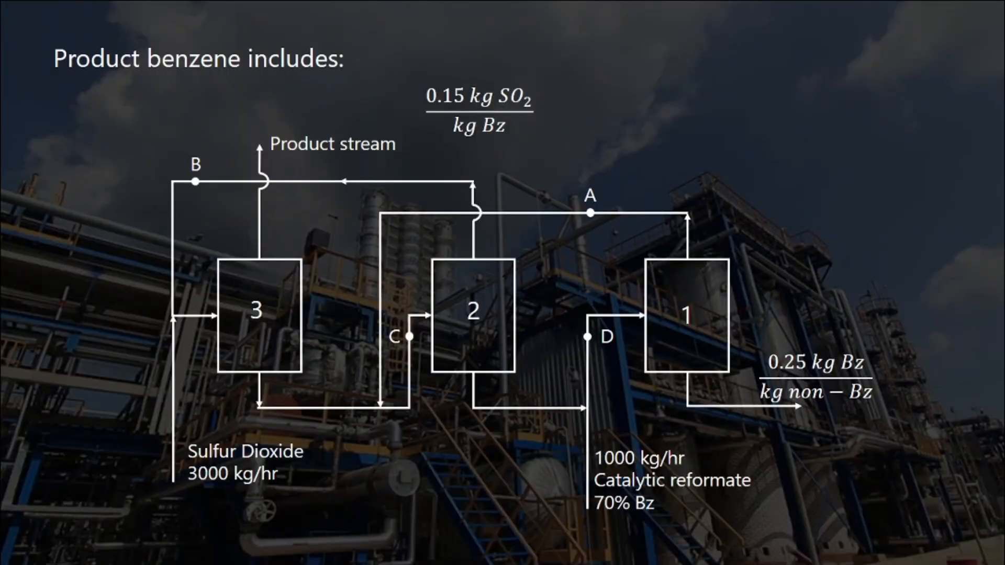
key("Right")
key("Right")
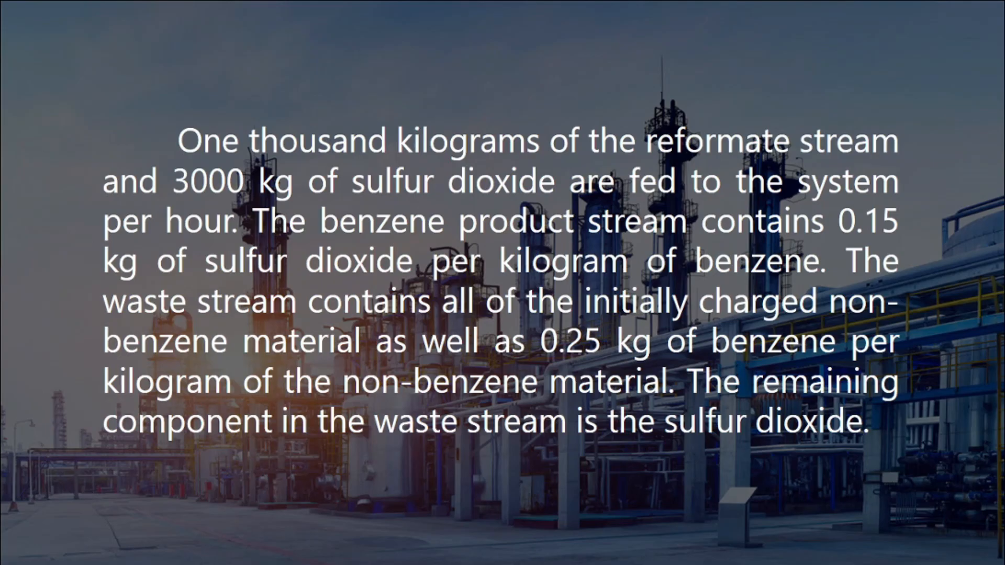
key("Left")
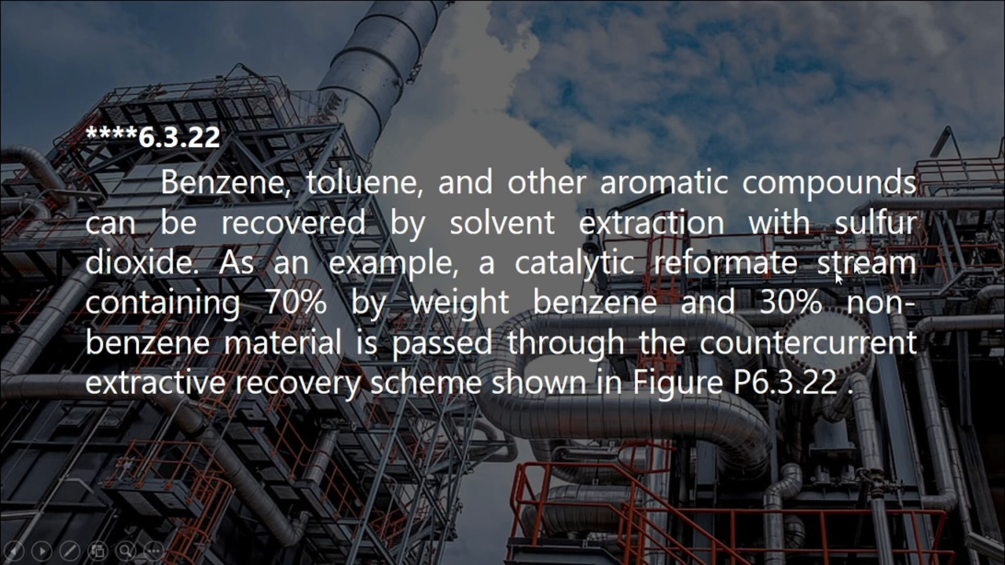
key("alt+Tab")
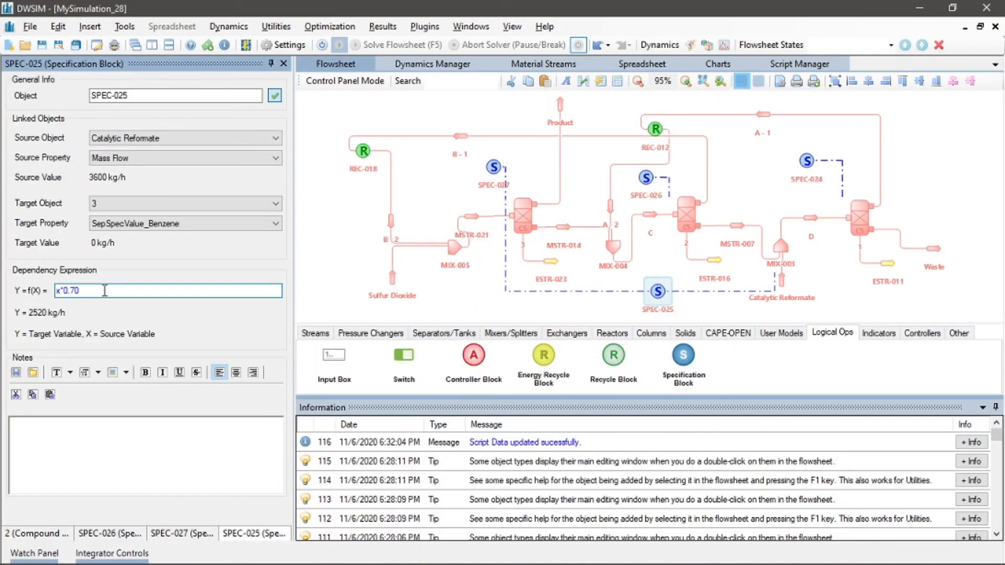
type(")")
key("Left")
key("Left")
key("Left")
key("Left")
key("Left")
key("Left")
key("Left")
type("(")
key("End")
type("-(x*")
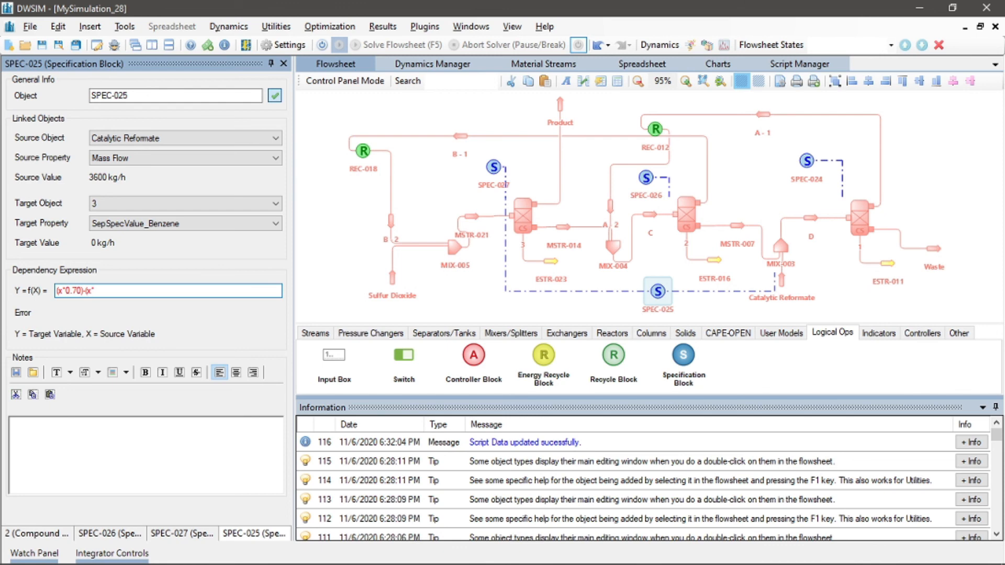
type("0.30)")
Recheck the slides and extend SPEC-025's expression to (x*0.70)-(x*0.30*0.25)
key("alt+Tab")
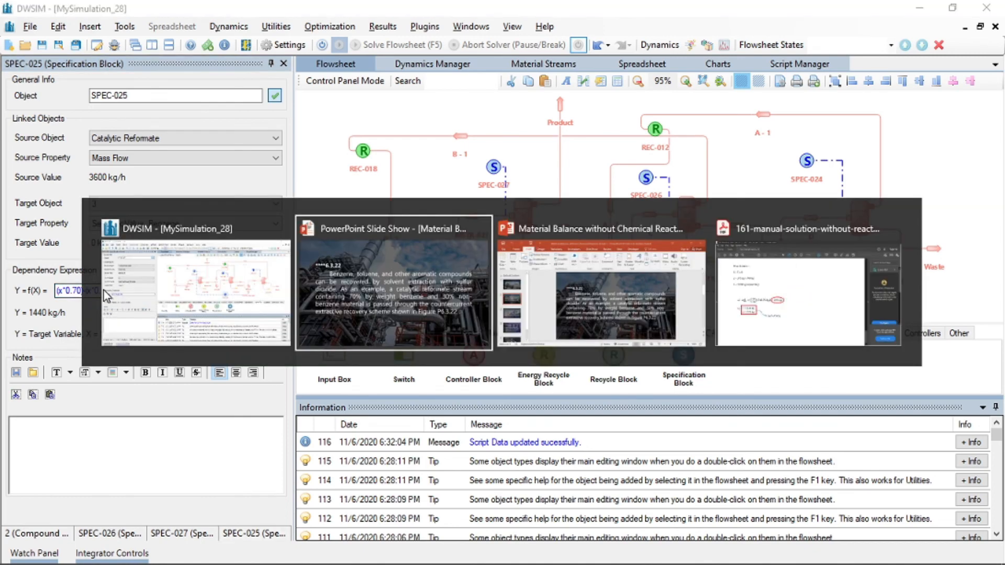
key("Right")
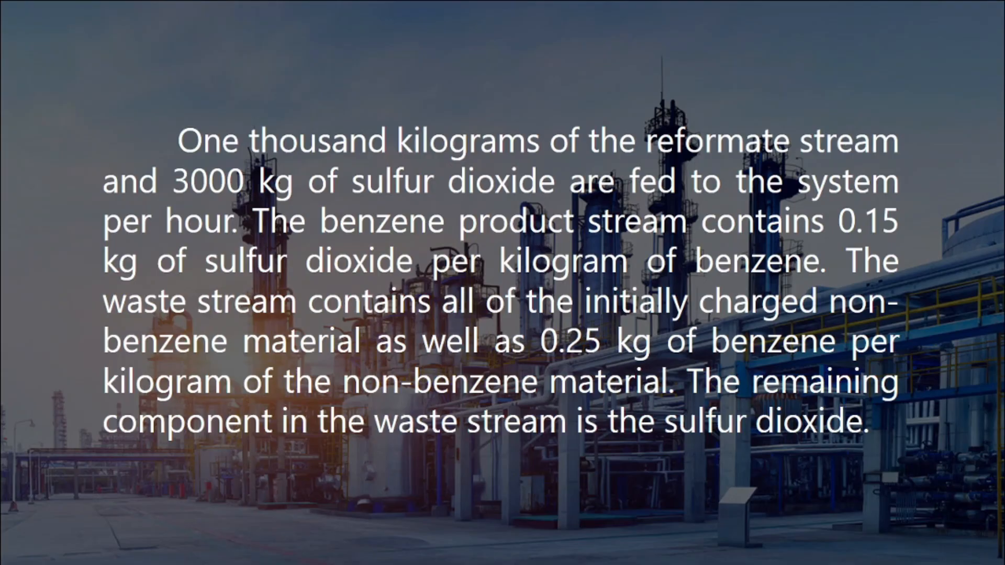
key("Right")
key("Right")
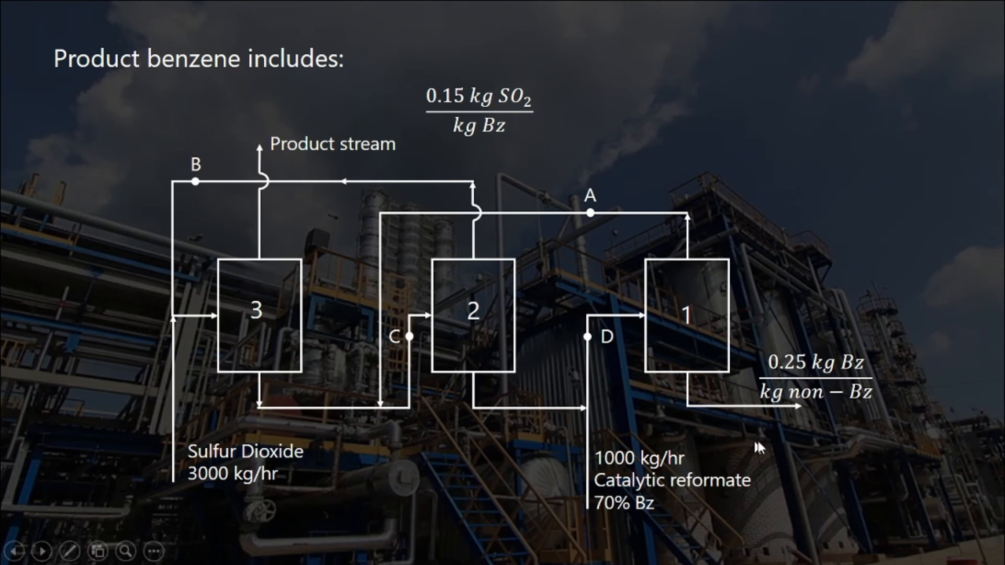
key("alt+Tab")
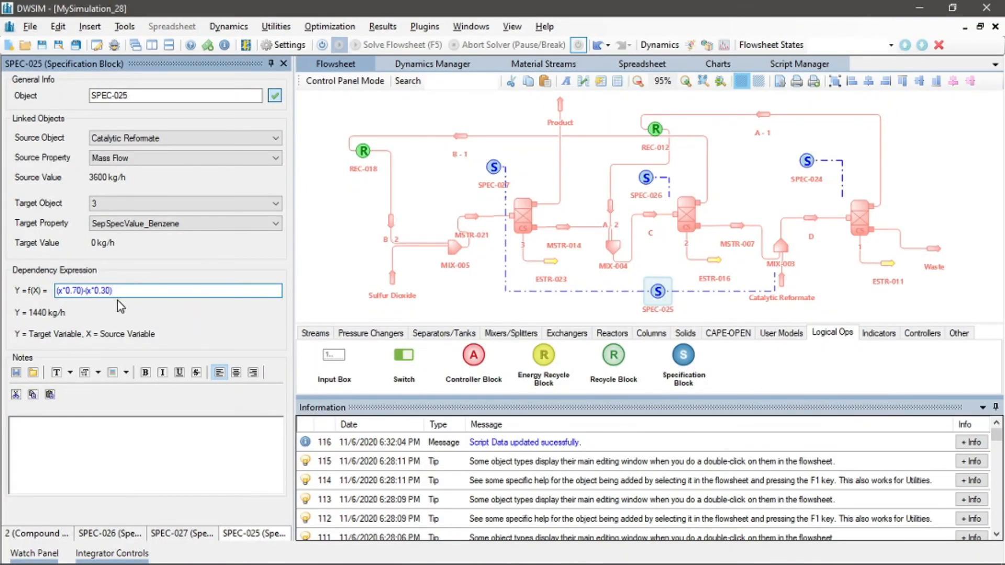
left_click(107, 290)
key("Right")
type("*0.25")
Set the Catalytic Reformate stream's composition in mass fractions to Benzene 0.70, Sulfur dioxide 0, Water 0.3 and accept
left_click(782, 280)
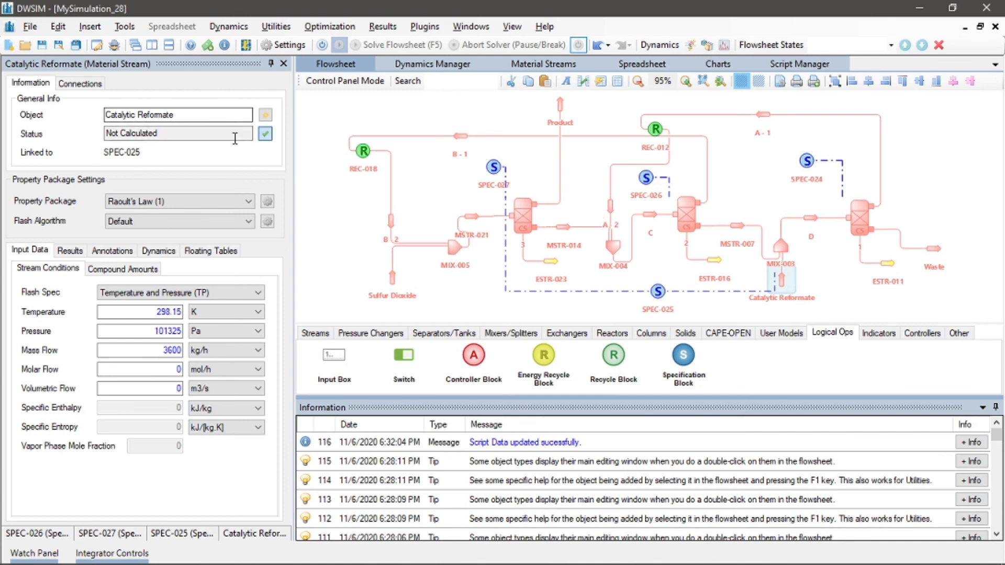
left_click(123, 269)
left_click(99, 292)
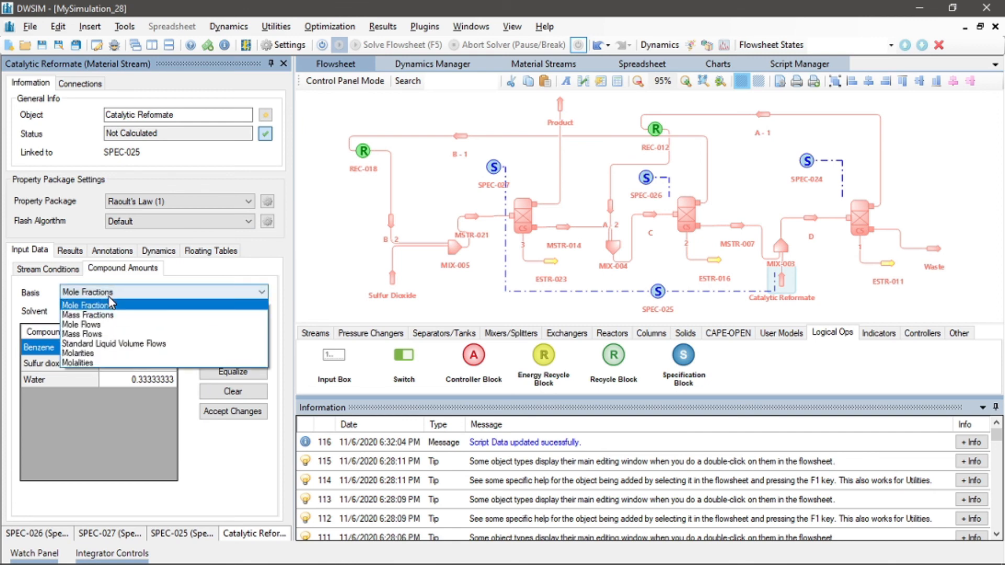
left_click(108, 316)
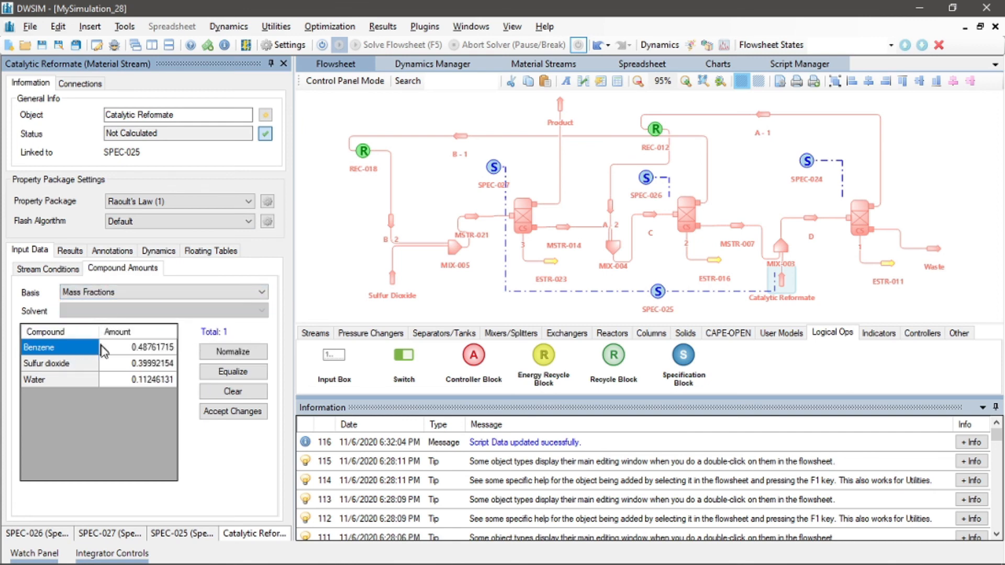
left_click(144, 348)
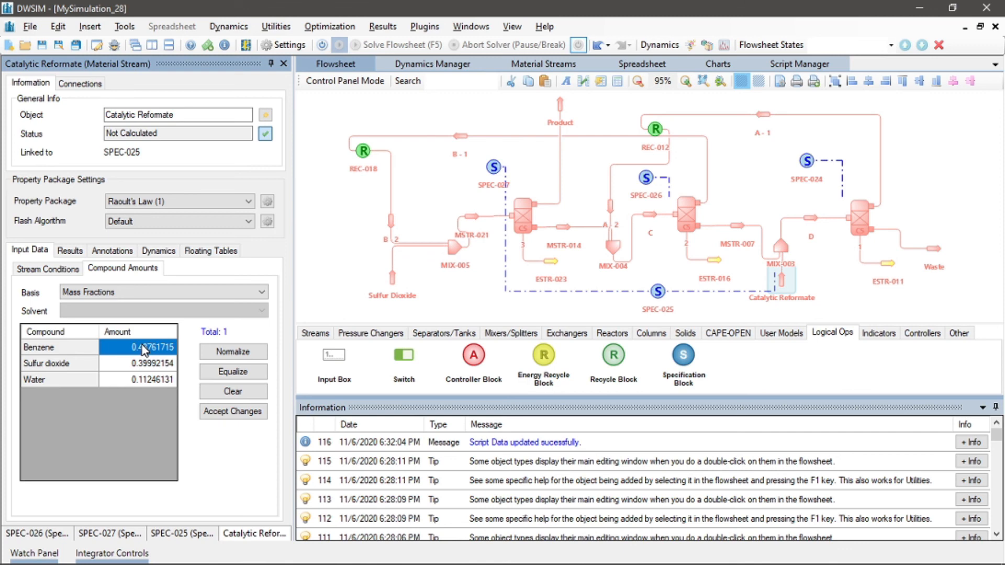
type("0.70")
key("Return")
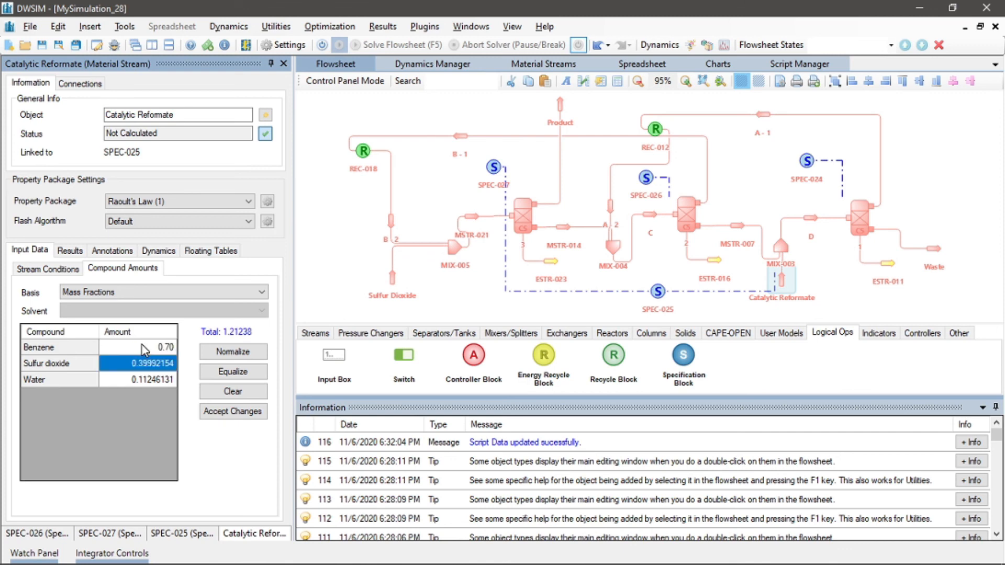
type("0")
key("Return")
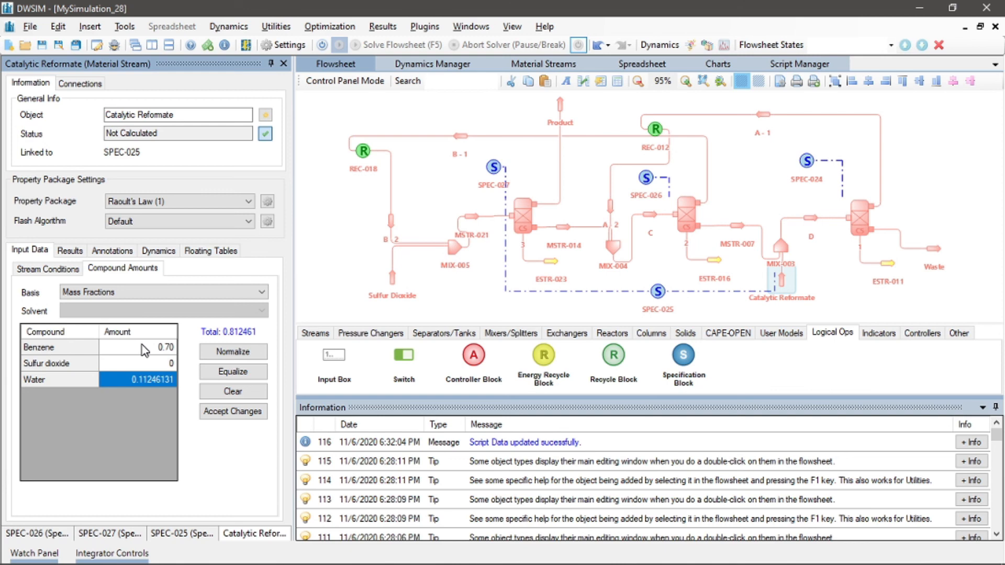
type("0.3")
key("Return")
left_click(217, 411)
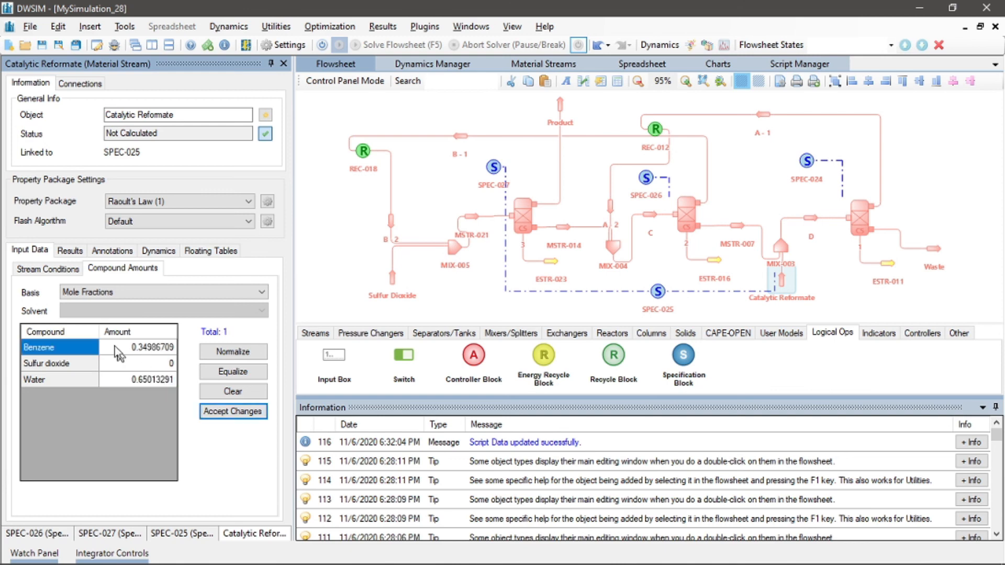
Set the Catalytic Reformate stream's mass flow to 1000 kg/h
left_click(47, 268)
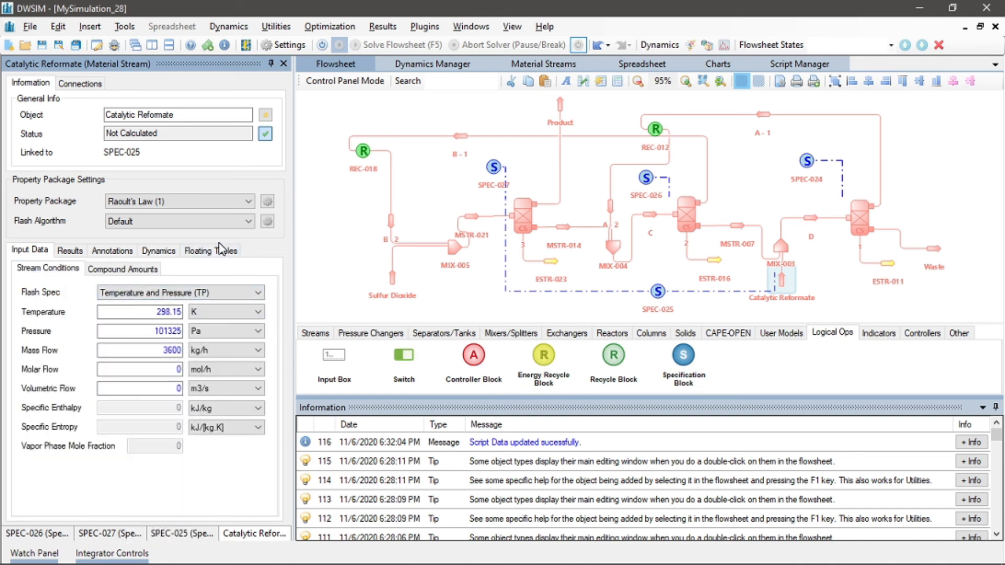
double_click(172, 350)
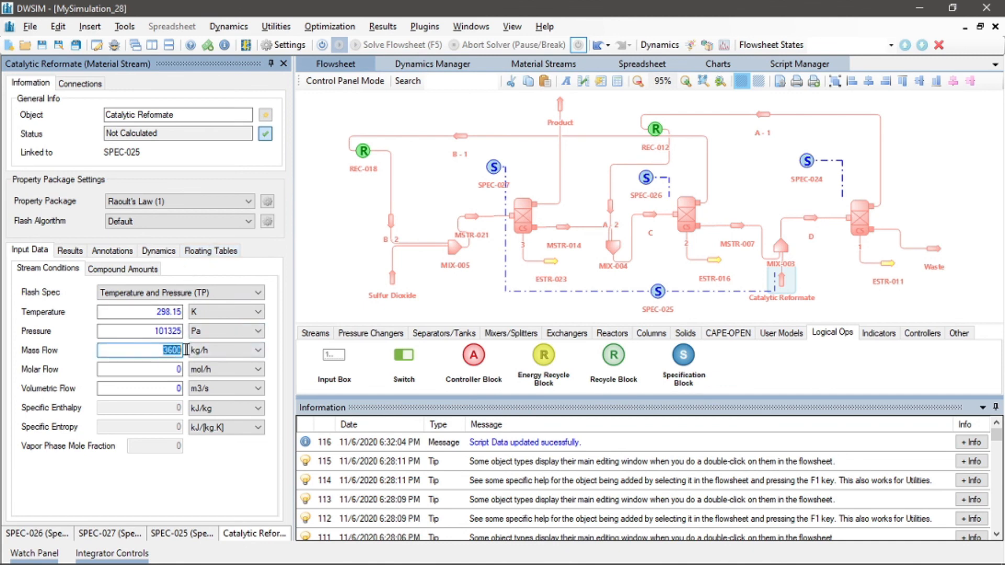
type("1000")
key("Return")
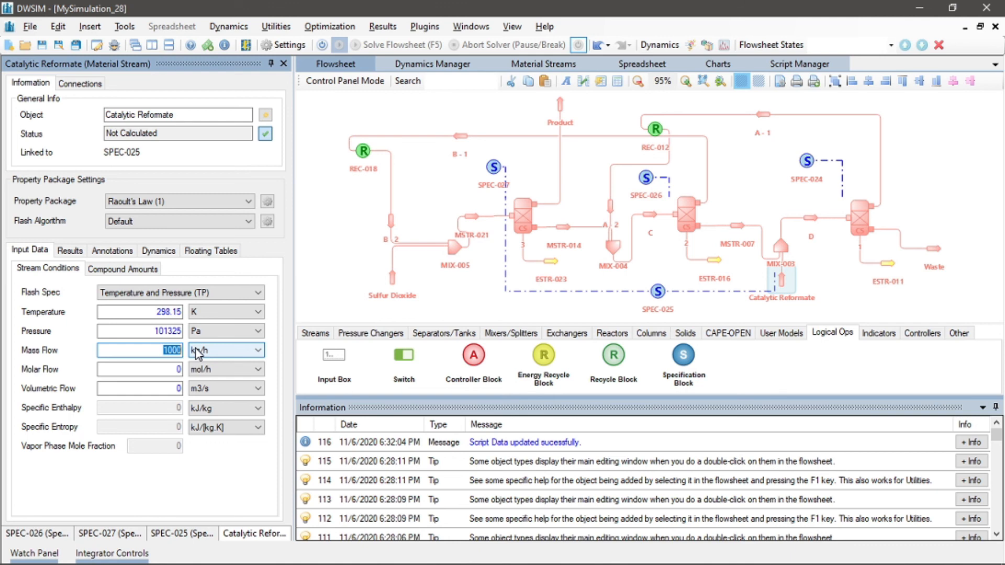
Set the Sulfur Dioxide stream's composition in mass fractions to Benzene 0, Sulfur dioxide 1, Water 0 and accept
left_click(391, 278)
left_click(131, 272)
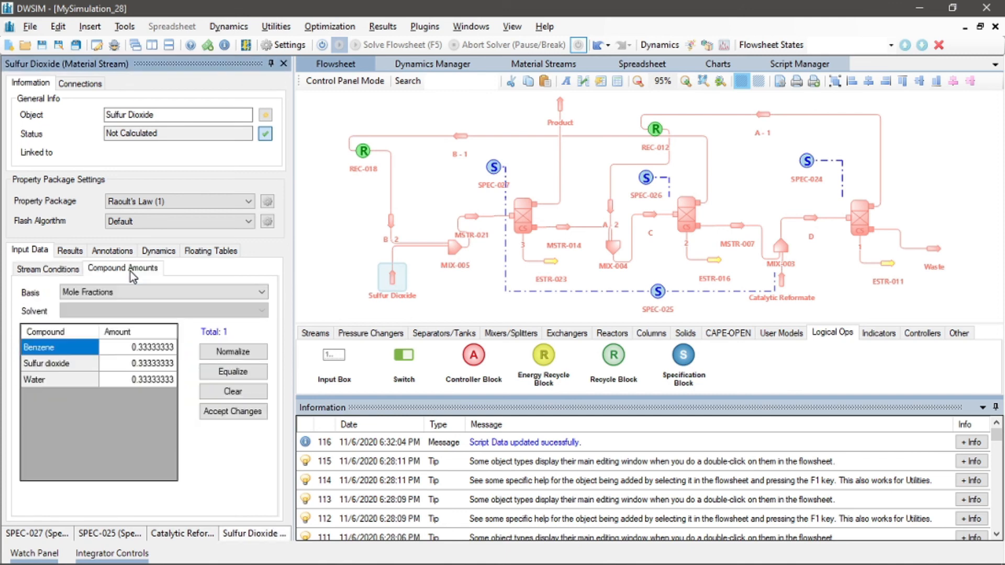
left_click(120, 292)
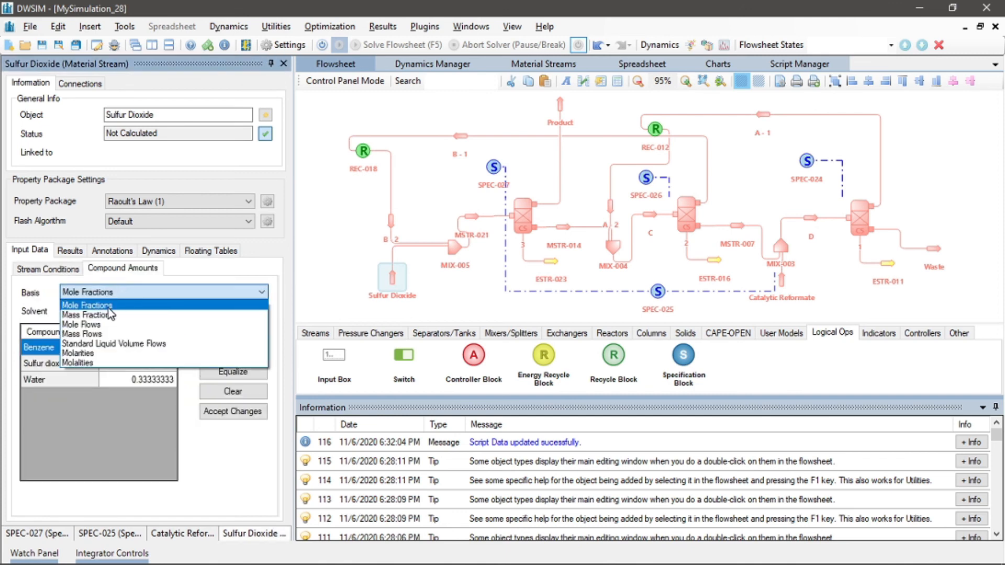
left_click(107, 316)
left_click(168, 347)
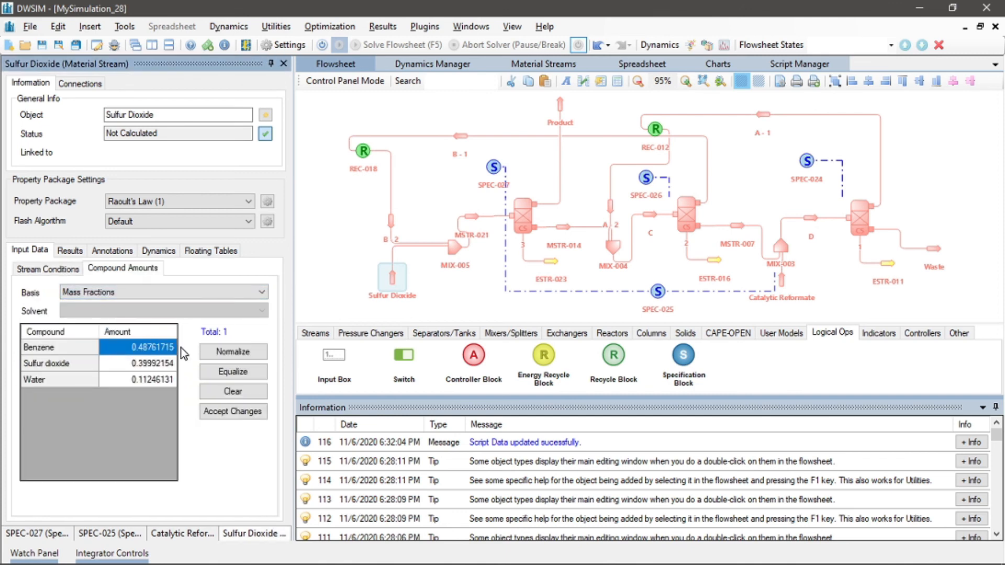
type("0")
key("Return")
type("1")
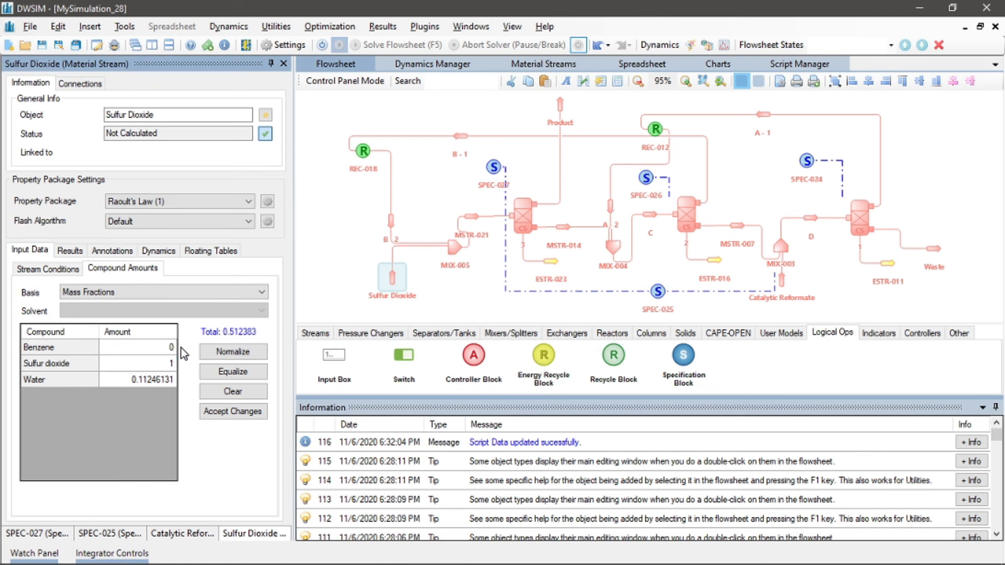
key("Return")
type("0")
key("Return")
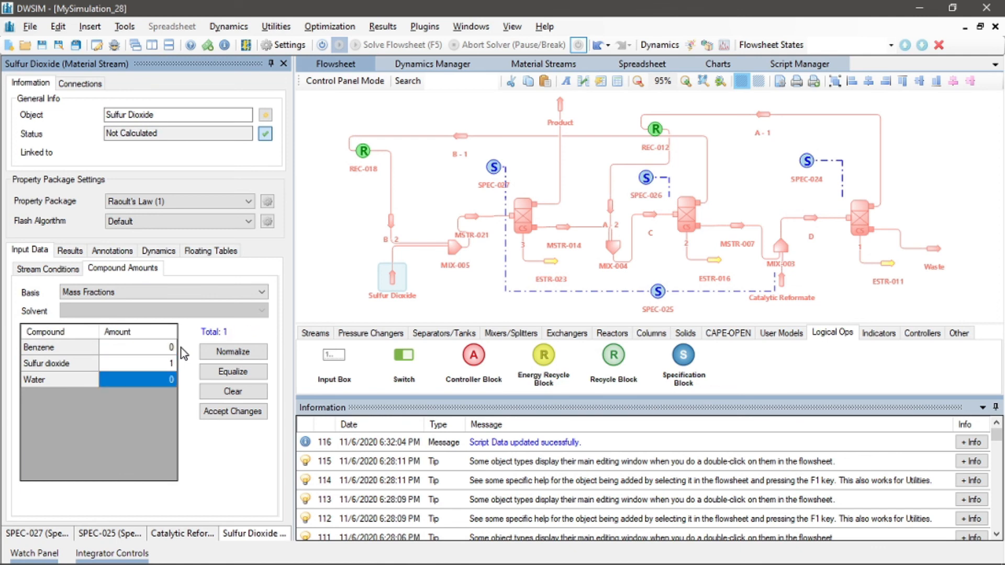
left_click(210, 407)
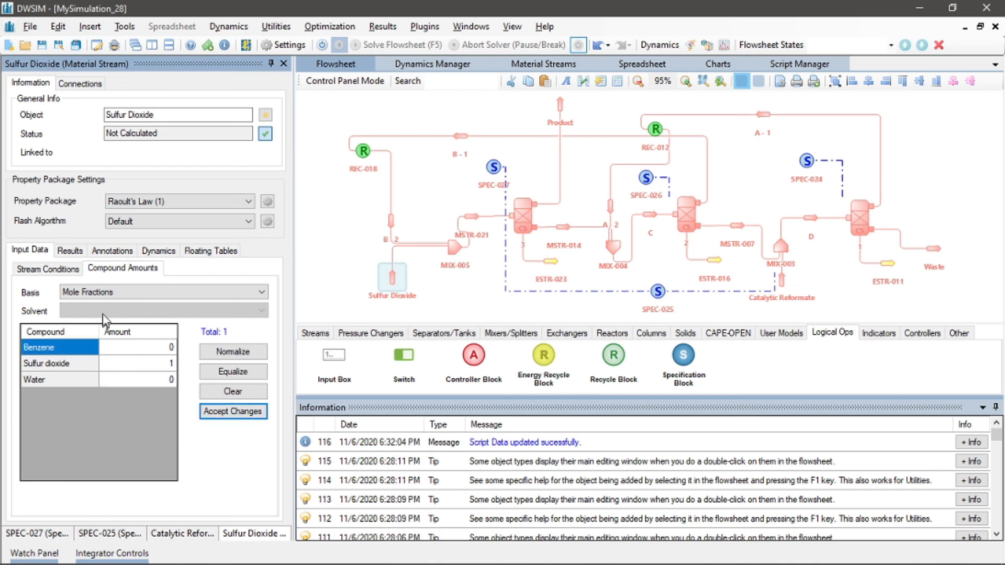
Set the Sulfur Dioxide stream's mass flow to 3000 kg/h
left_click(69, 271)
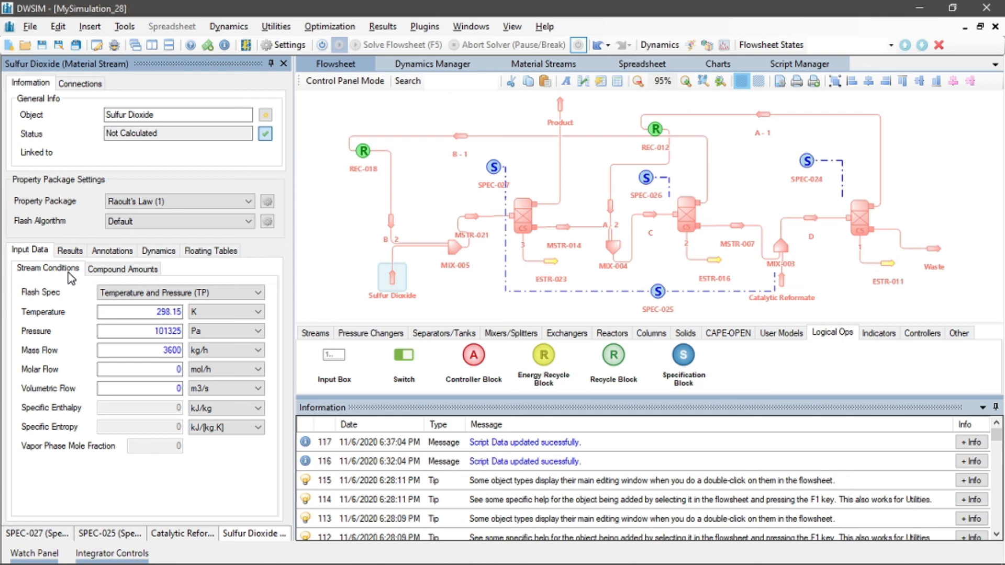
left_click_drag(162, 350, 192, 356)
type("3000")
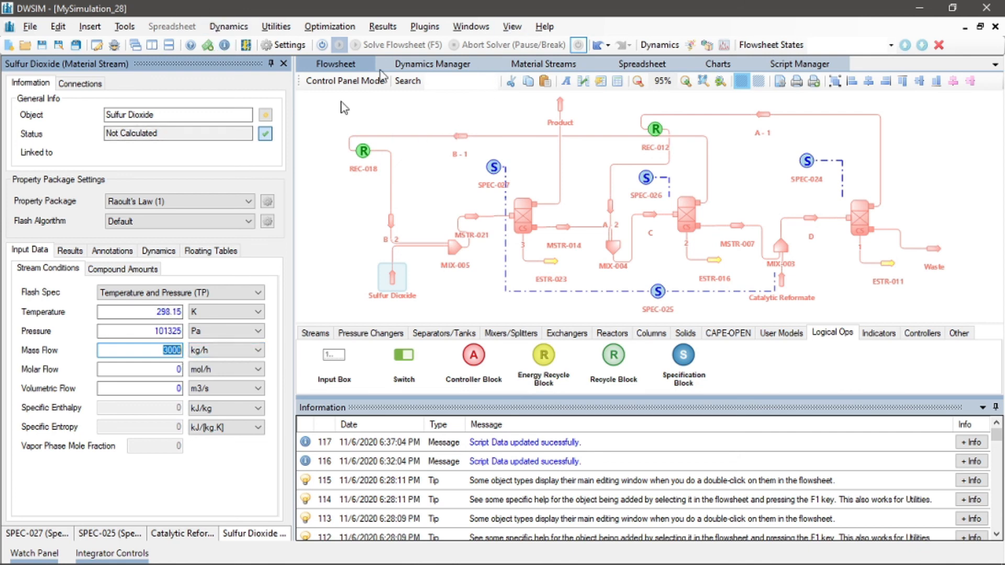
mouse_move(494, 169)
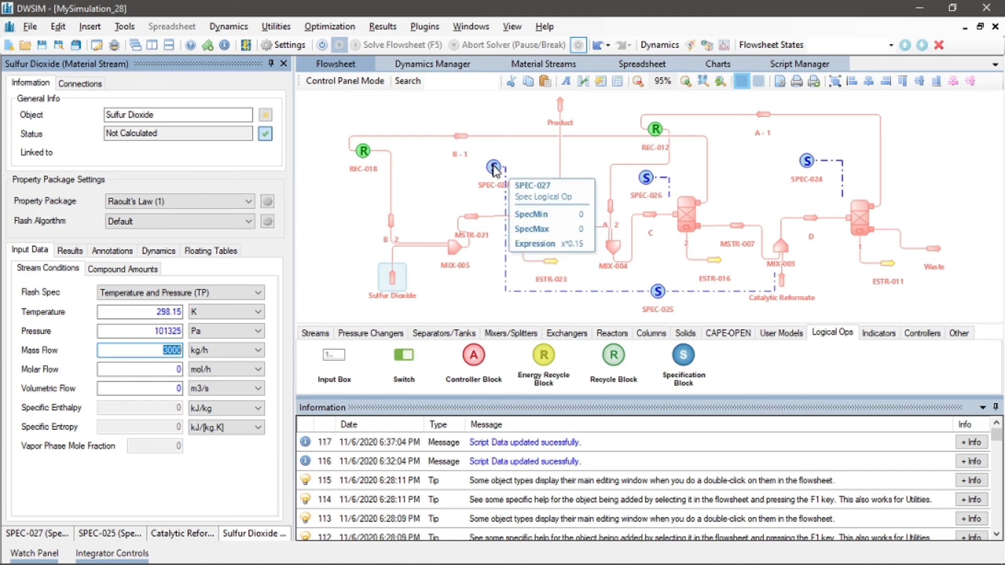
Inspect specification blocks SPEC-025, SPEC-027, SPEC-026, SPEC-024 and compound separator 3 in turn
left_click(658, 292)
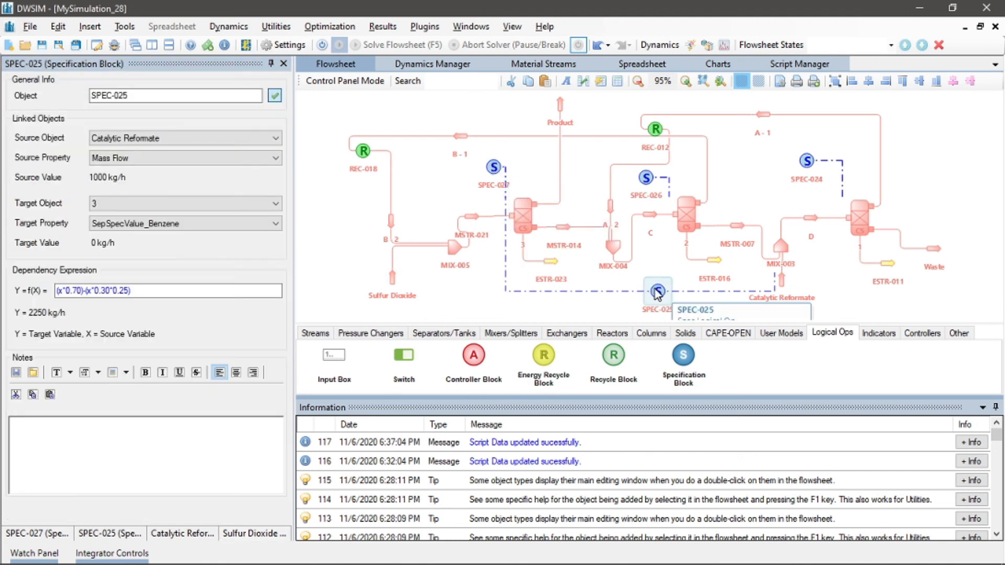
left_click(494, 167)
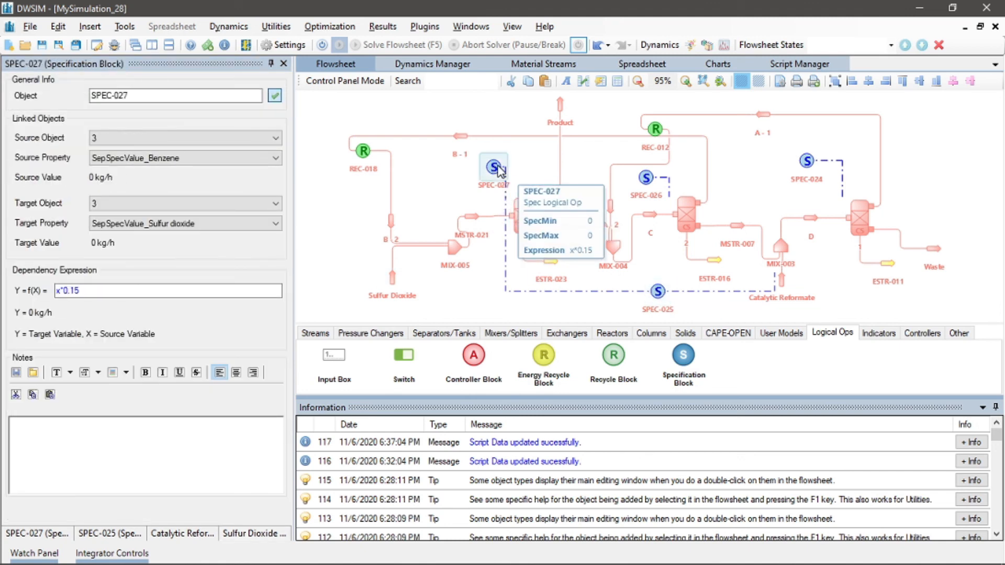
left_click(647, 179)
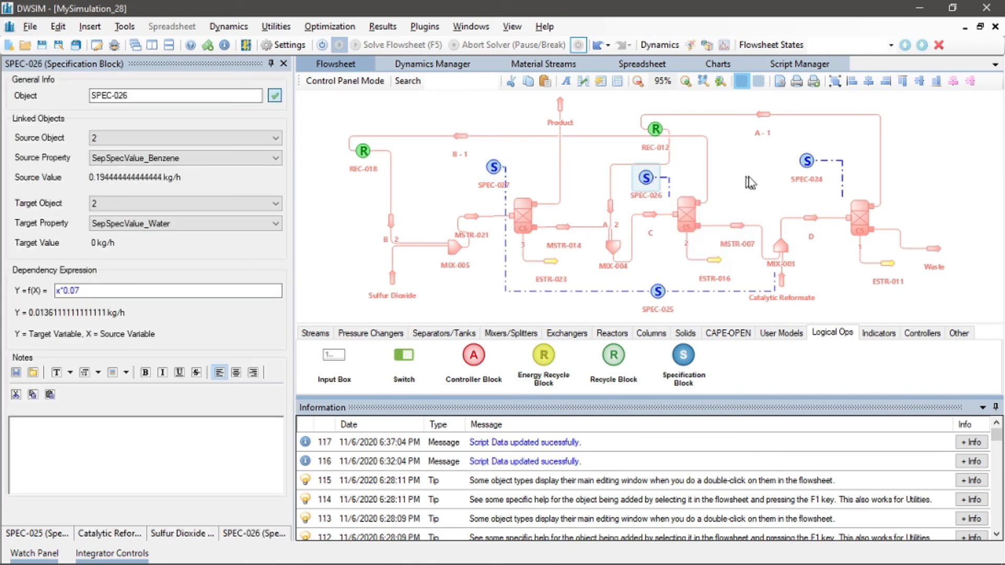
left_click(801, 169)
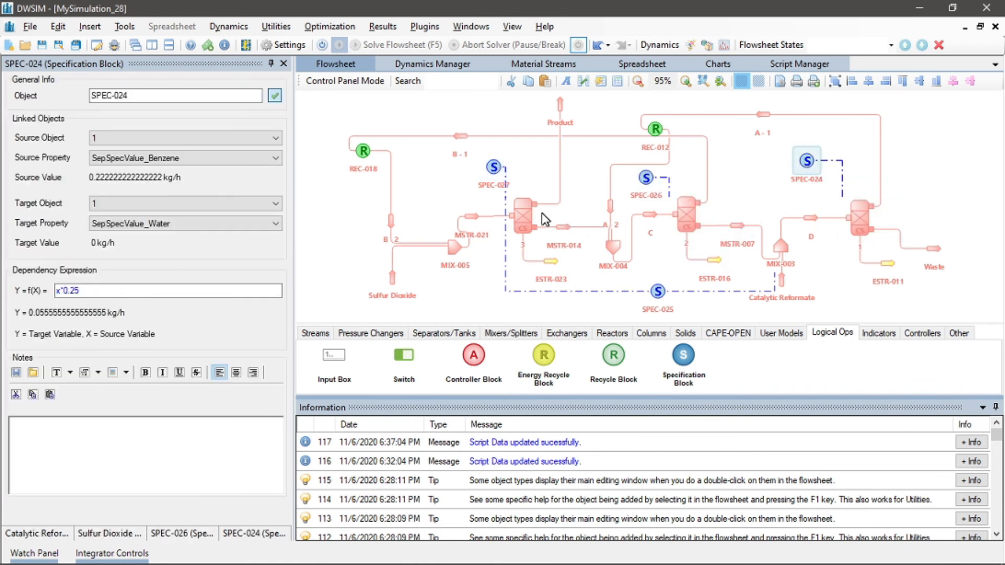
left_click(517, 214)
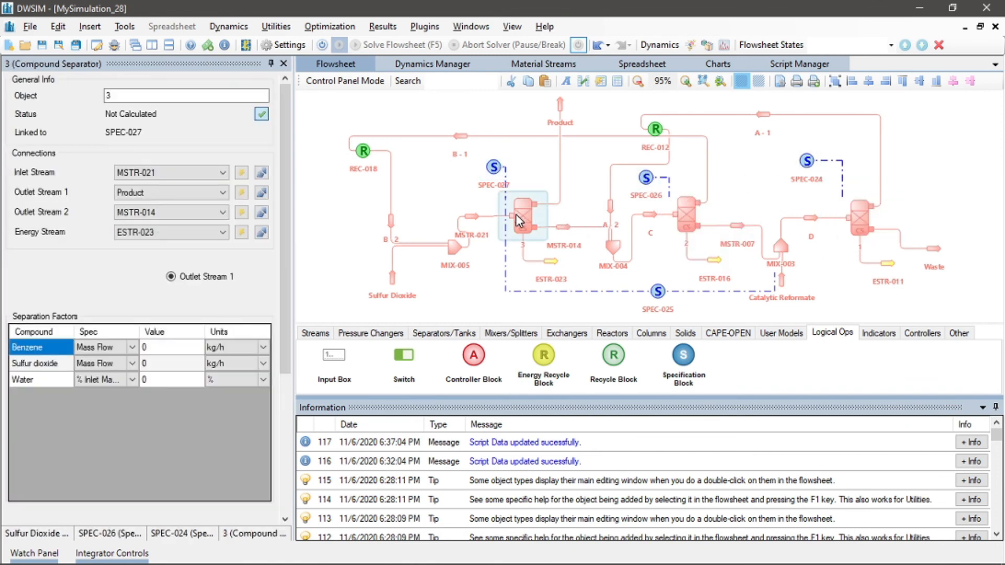
left_click(438, 179)
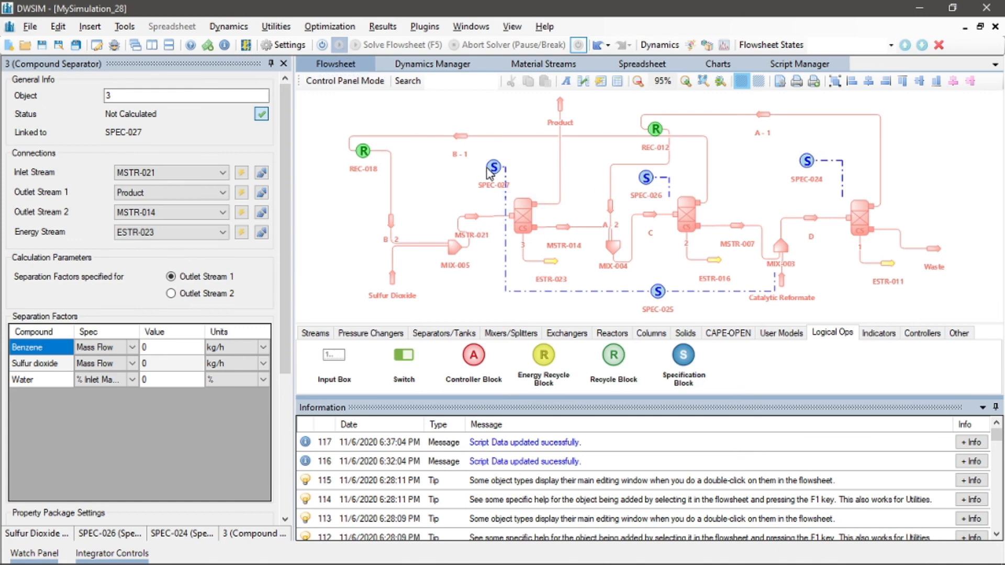
Activate the flowsheet calculator and recalculate specification blocks SPEC-026 and SPEC-024
left_click(323, 44)
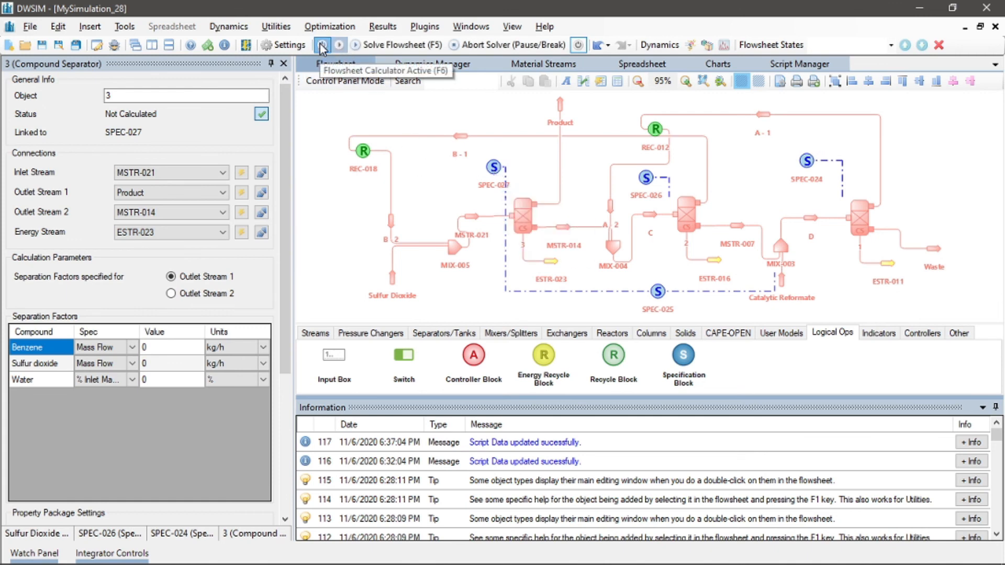
right_click(492, 167)
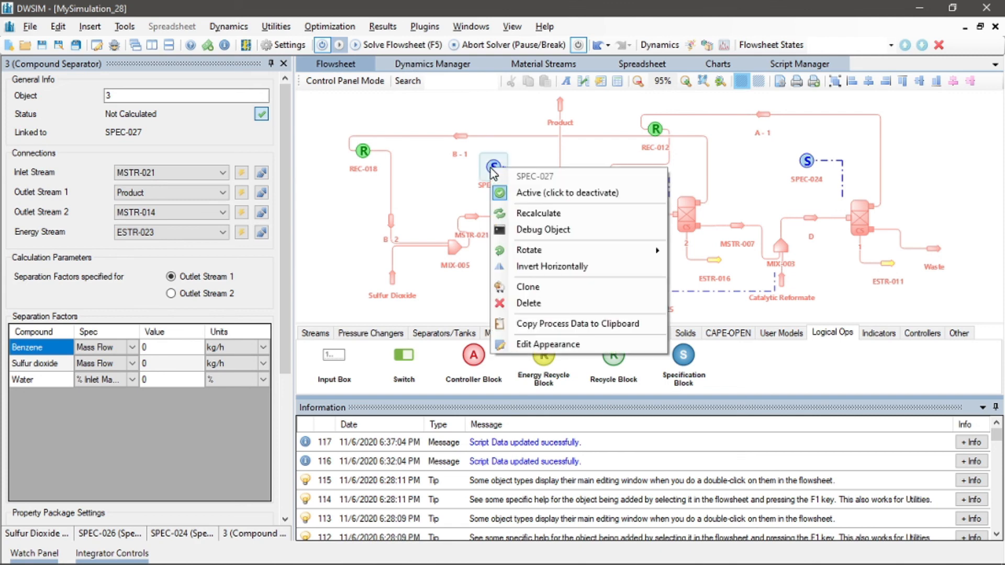
key("F5")
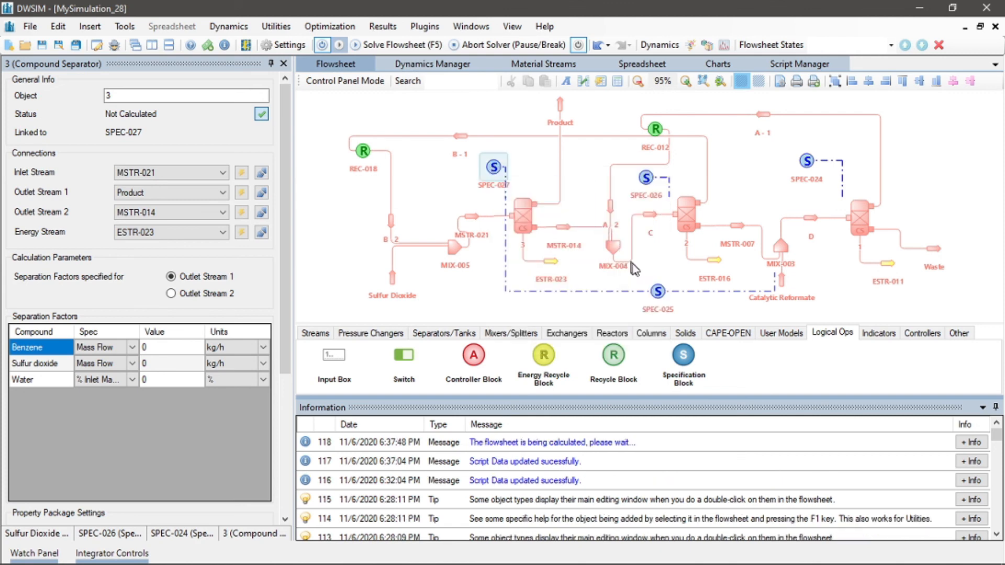
right_click(647, 179)
left_click(681, 216)
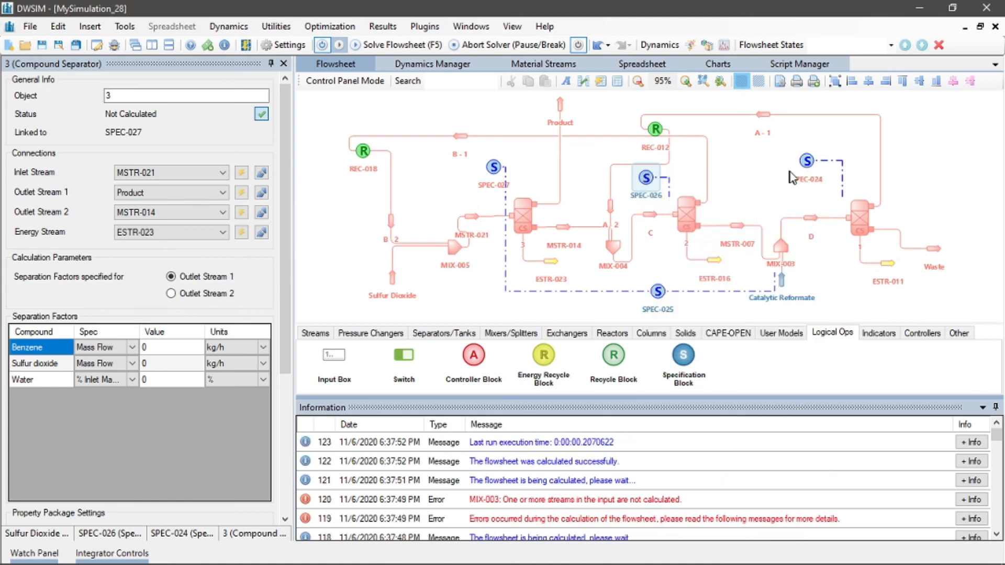
right_click(807, 163)
left_click(855, 208)
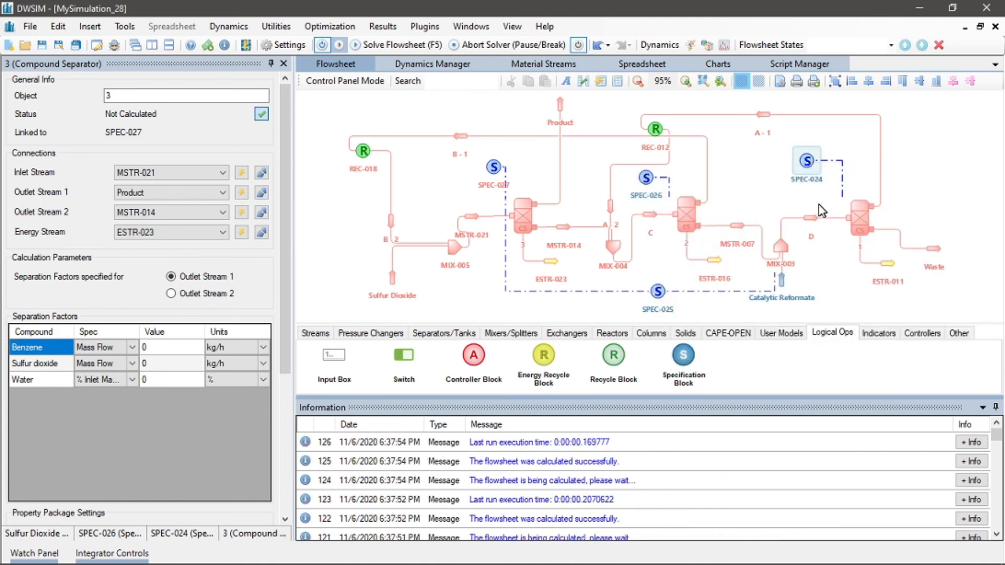
Recalculate specification block SPEC-027 and solve the flowsheet
right_click(493, 166)
left_click(538, 208)
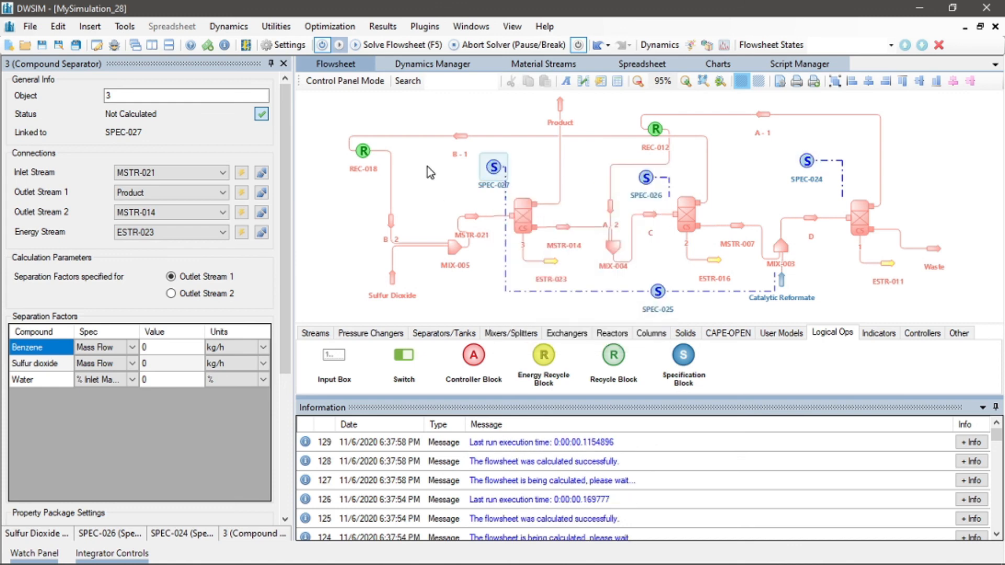
left_click(371, 44)
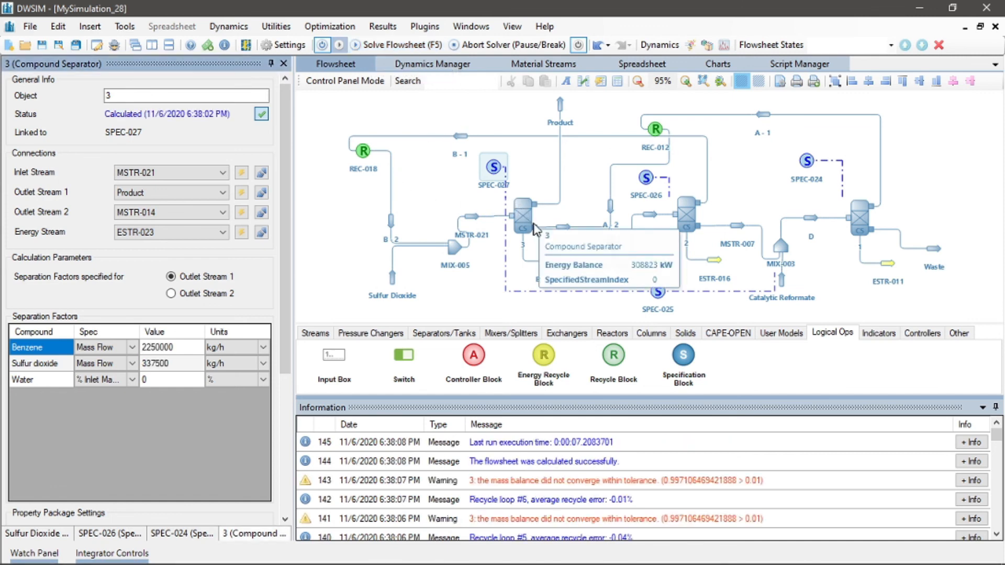
Review SPEC-025's settings and recalculate compound separator 3
left_click(659, 297)
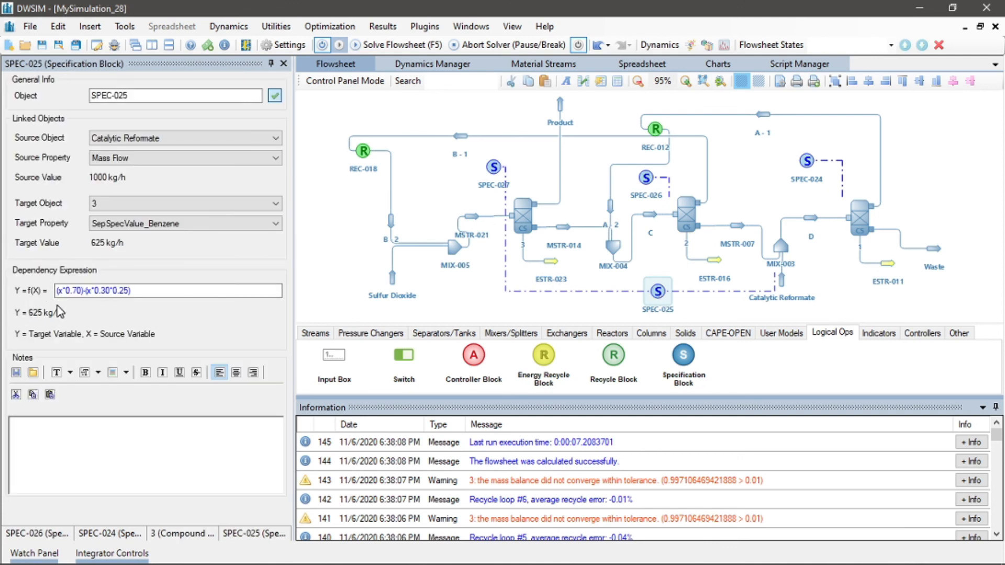
left_click(526, 209)
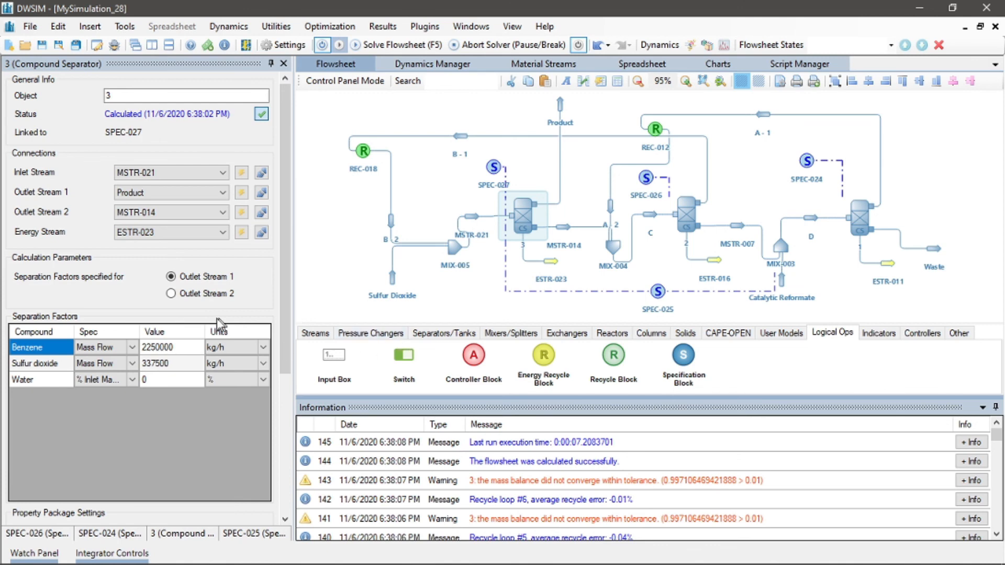
right_click(511, 221)
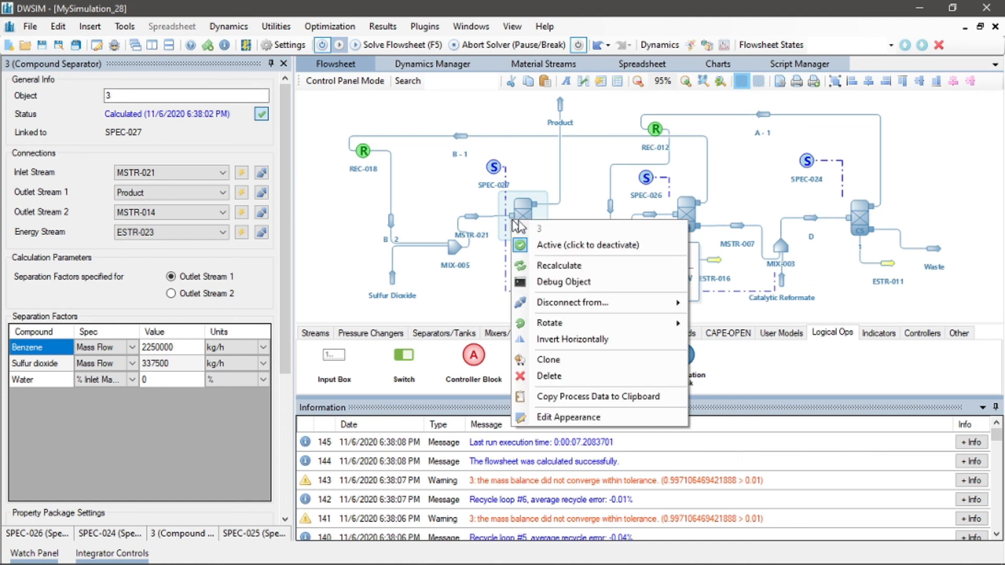
left_click(546, 266)
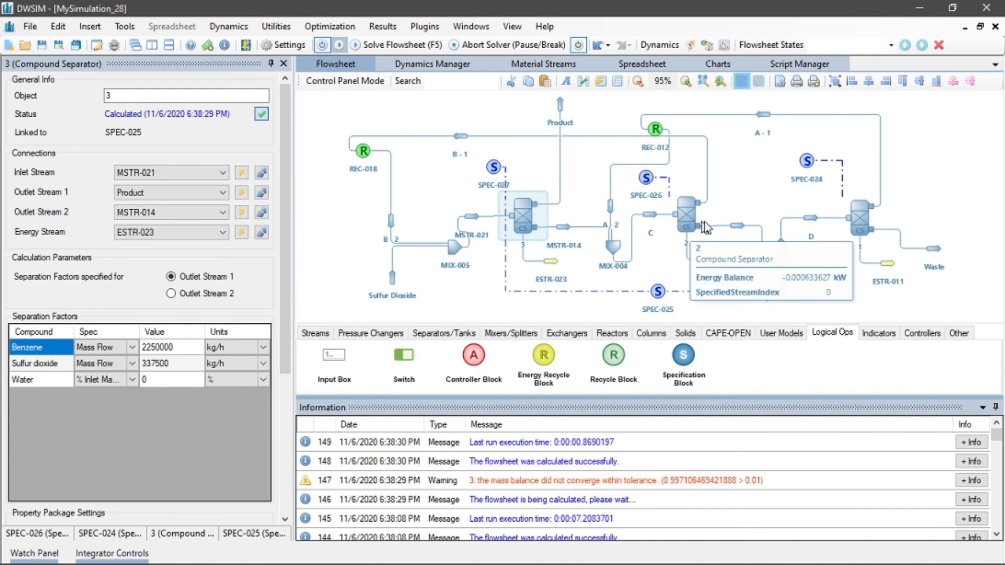
Change SPEC-025's dependency expression to ((x*0.70)-(x*0.30*0.25))/3600
left_click(652, 291)
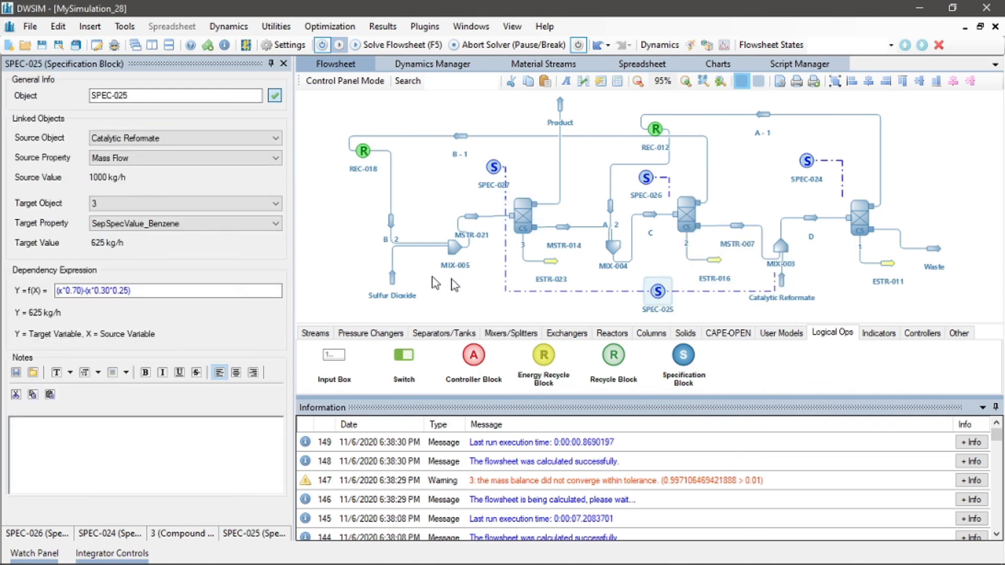
left_click(141, 291)
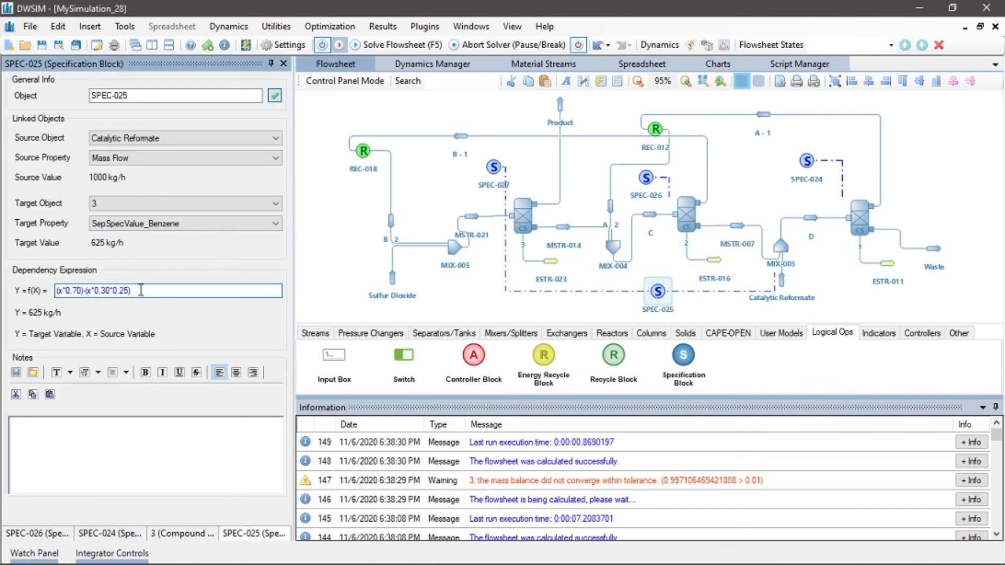
type(")")
key("Home")
type("(")
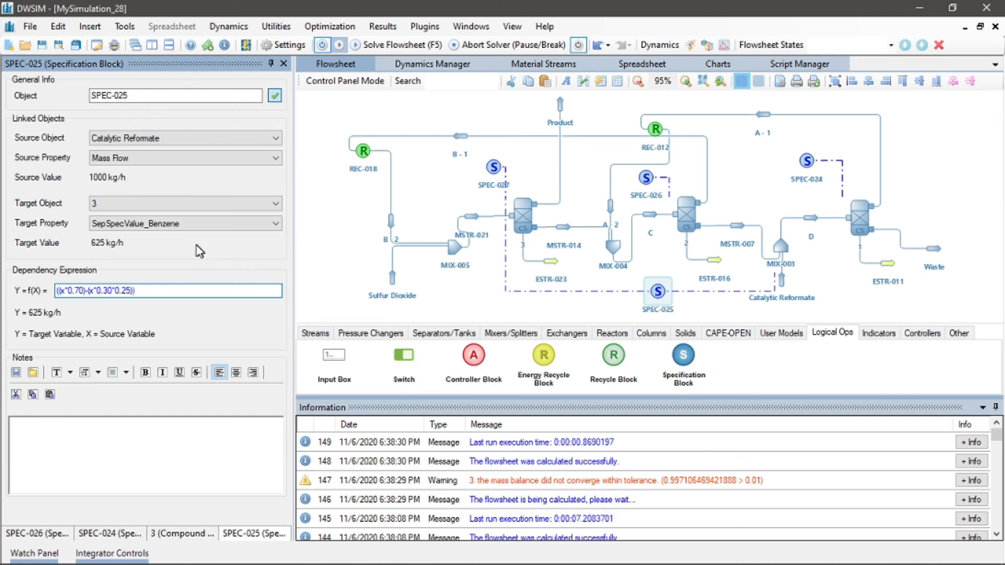
type("3600")
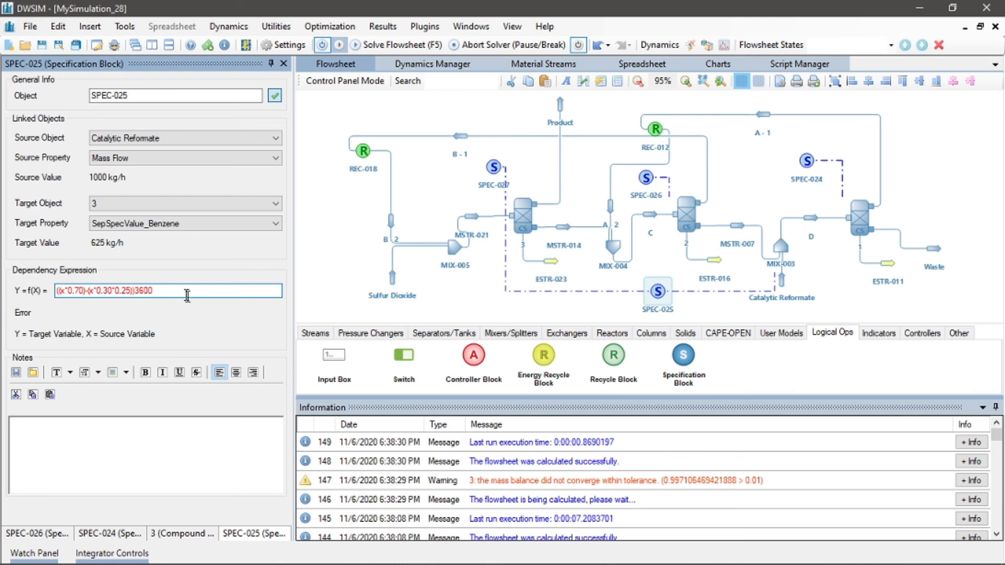
left_click(134, 291)
type(")/")
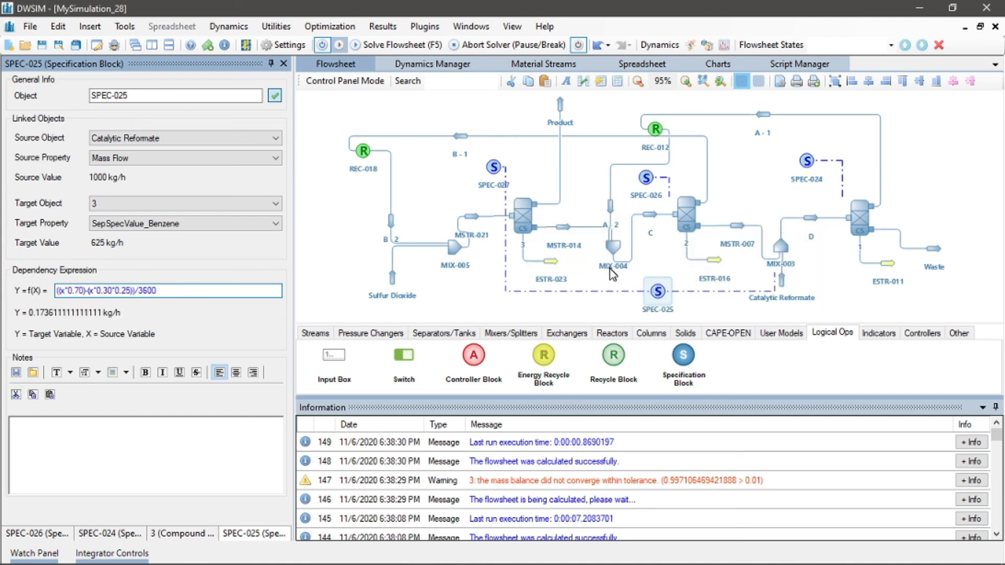
Recalculate specification blocks SPEC-025 and SPEC-027
right_click(659, 292)
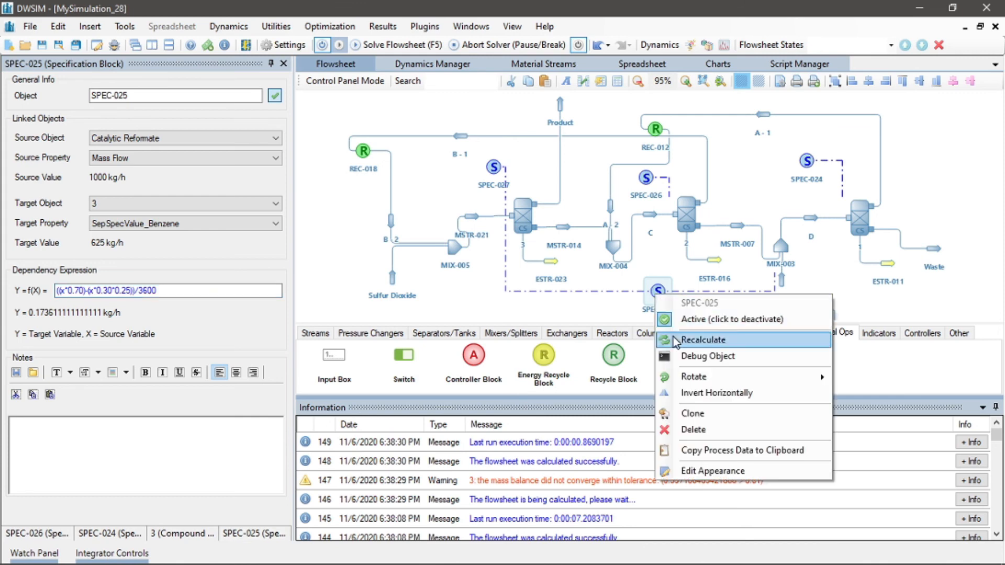
left_click(691, 338)
left_click(493, 167)
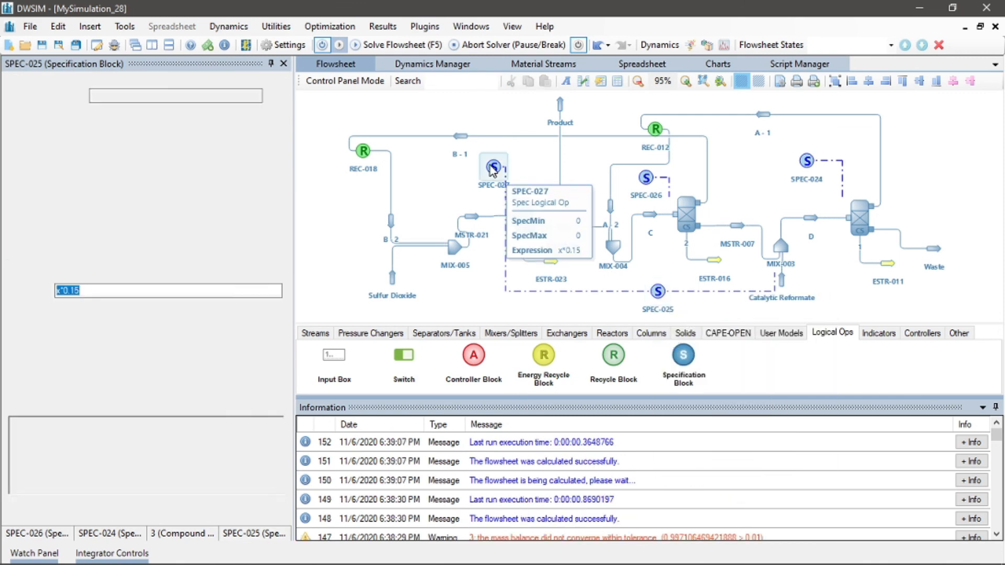
right_click(492, 166)
left_click(531, 210)
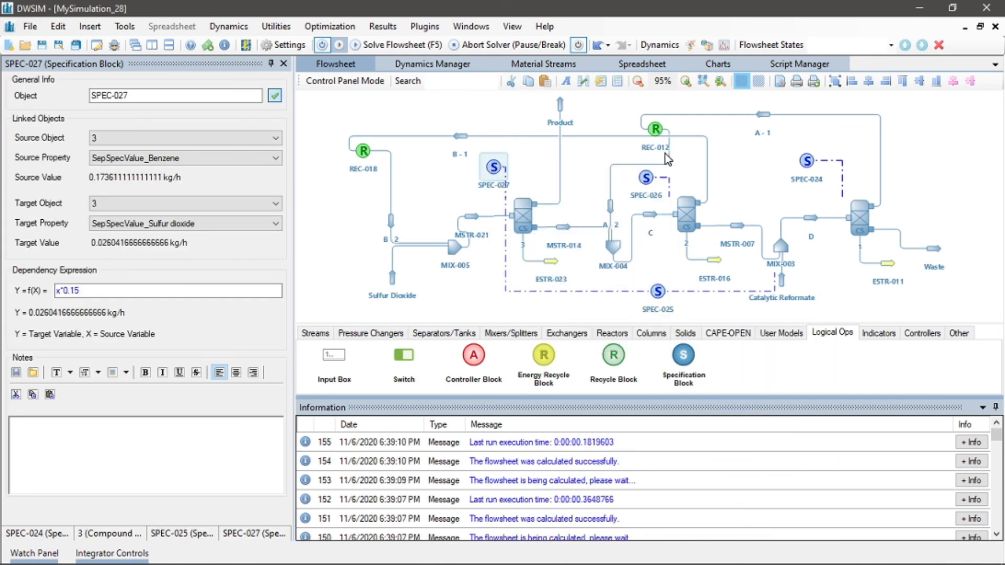
Recalculate specification blocks SPEC-026 and SPEC-024
left_click(646, 179)
right_click(648, 180)
left_click(687, 229)
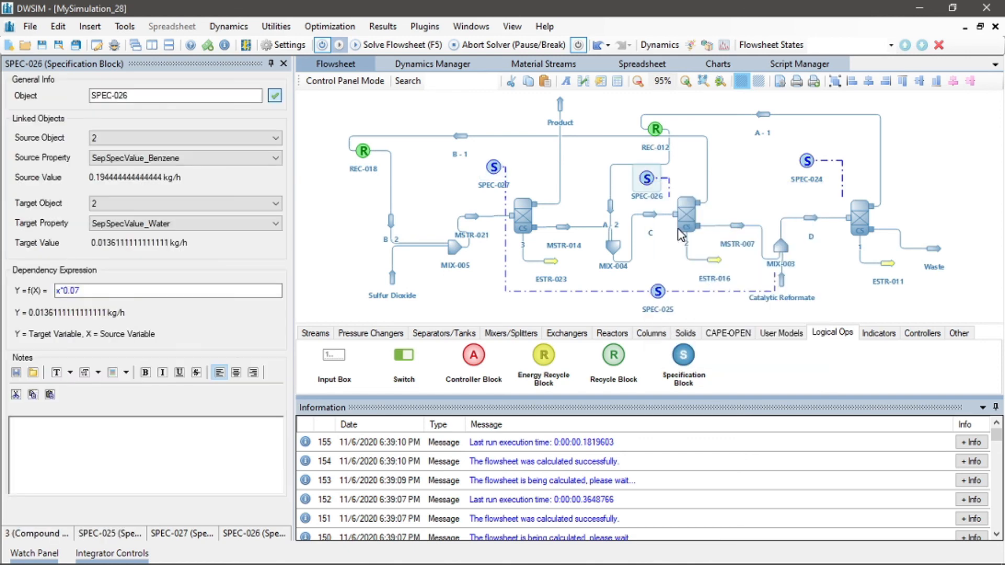
left_click(806, 161)
right_click(806, 161)
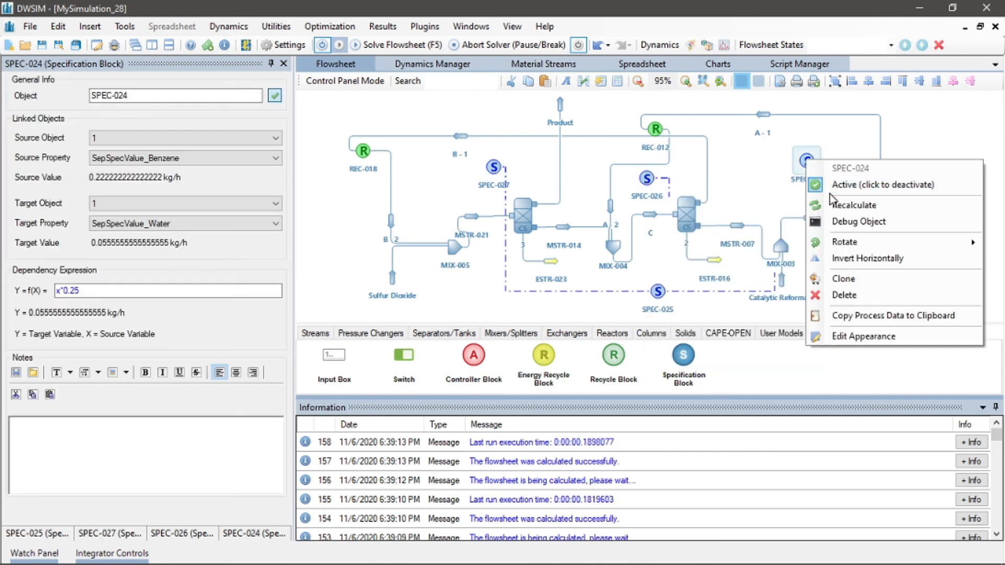
left_click(834, 206)
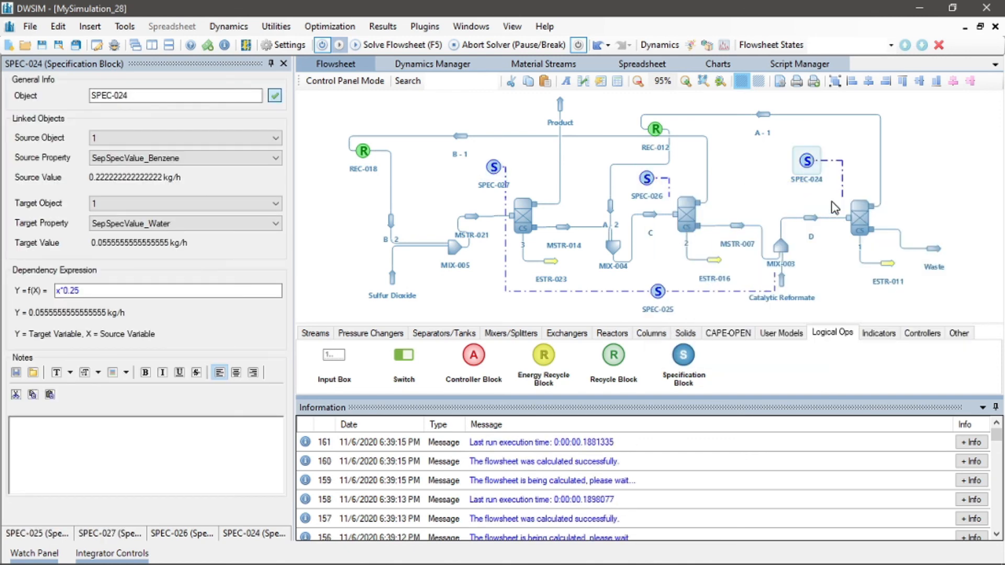
Recalculate compound separator 3 and solve the whole flowsheet
right_click(522, 212)
left_click(540, 259)
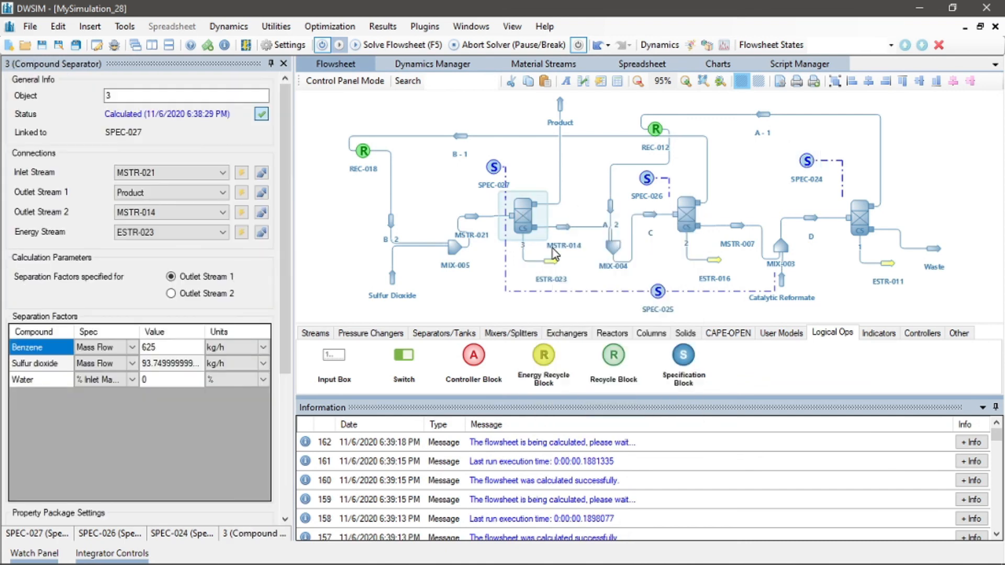
right_click(687, 209)
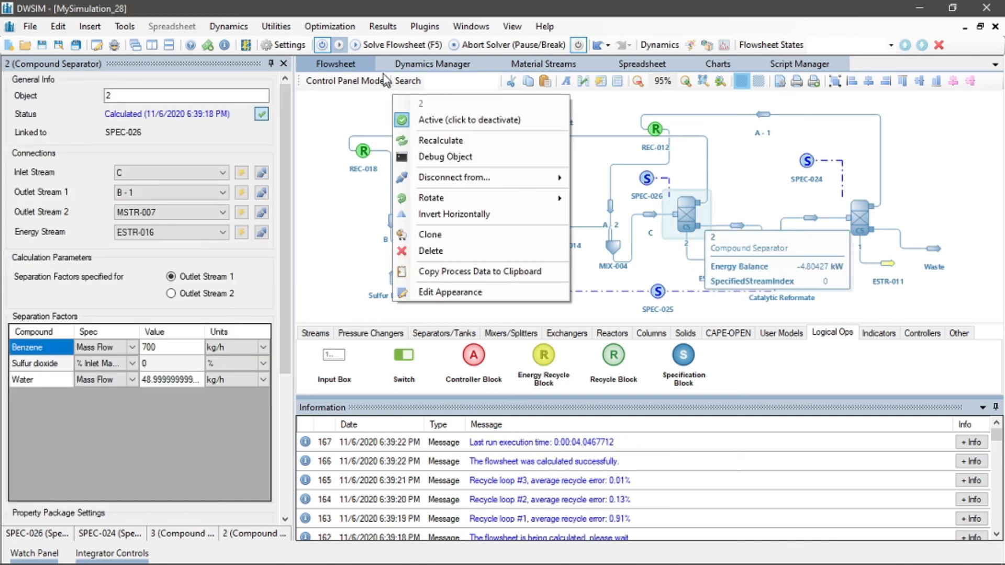
left_click(364, 118)
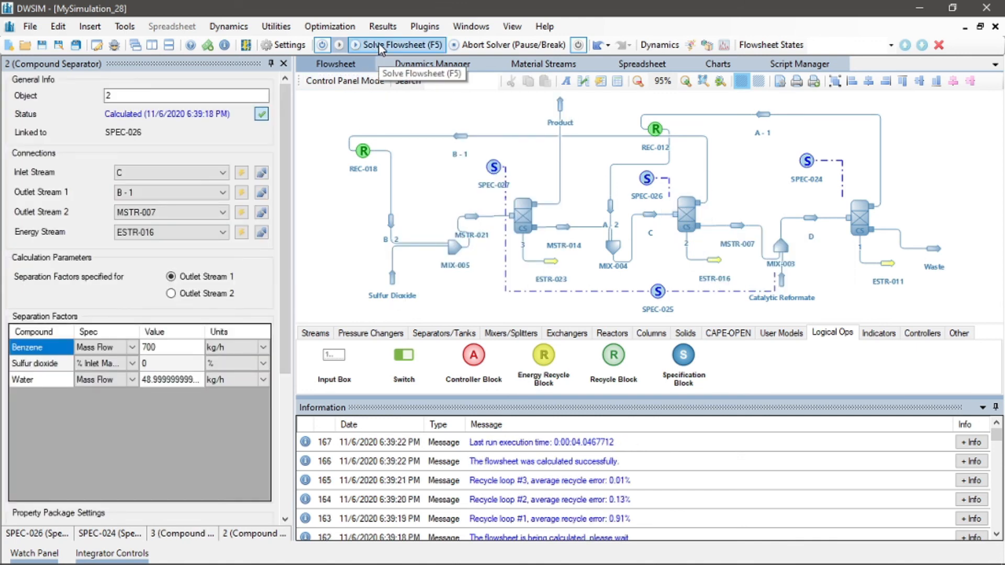
left_click(378, 43)
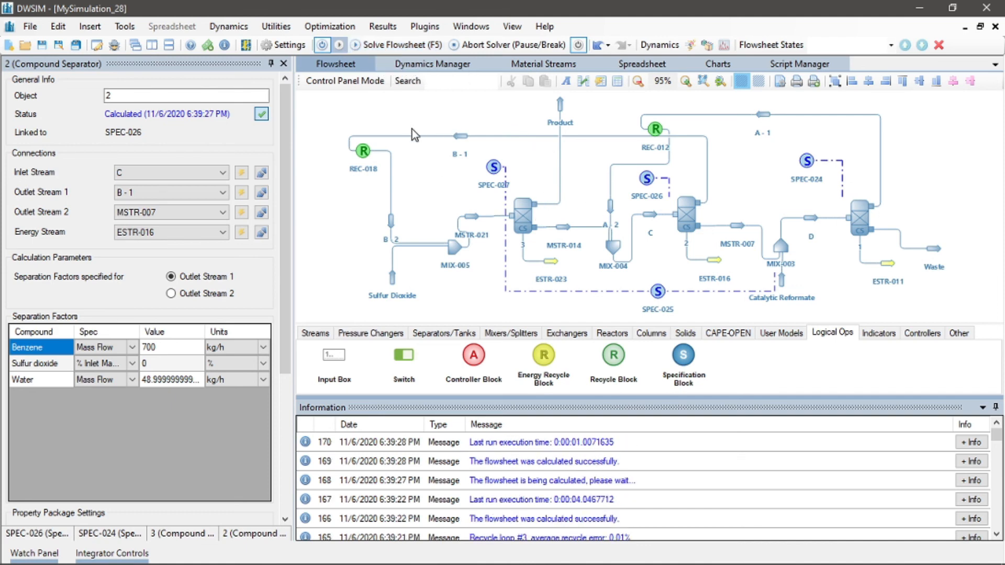
Review compound separator 3's separation factors and close the open property editors
left_click(526, 212)
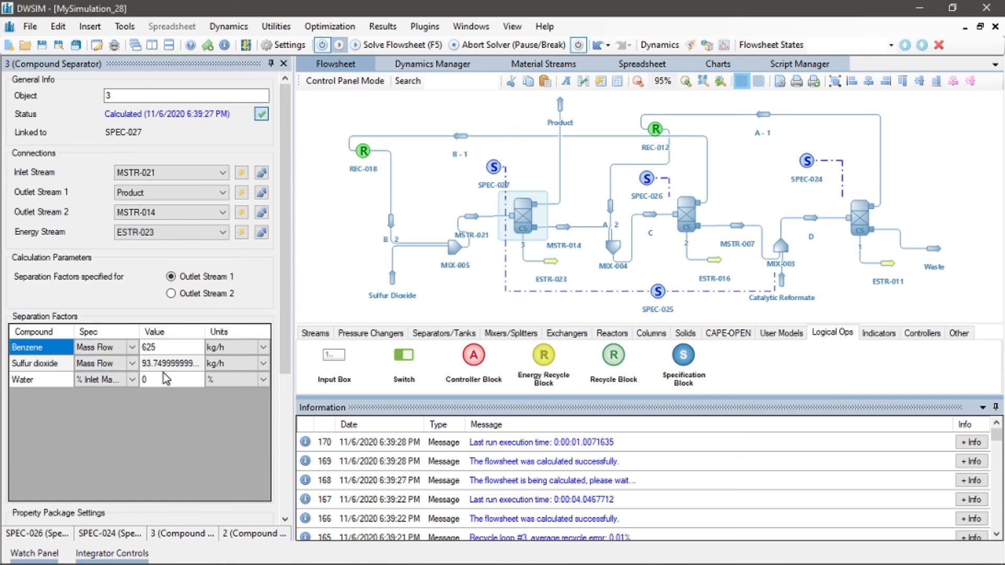
left_click(284, 65)
left_click(284, 64)
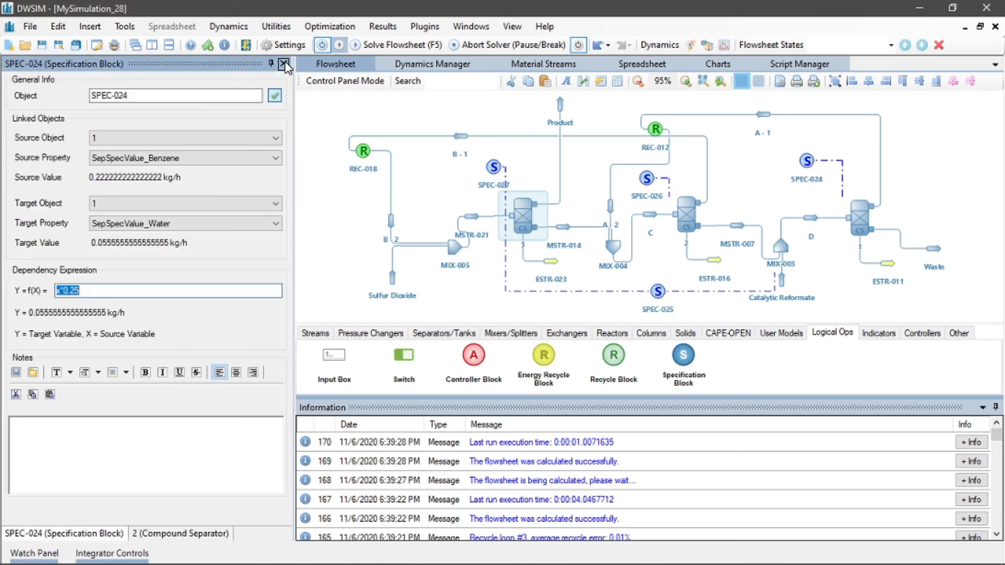
left_click(335, 198)
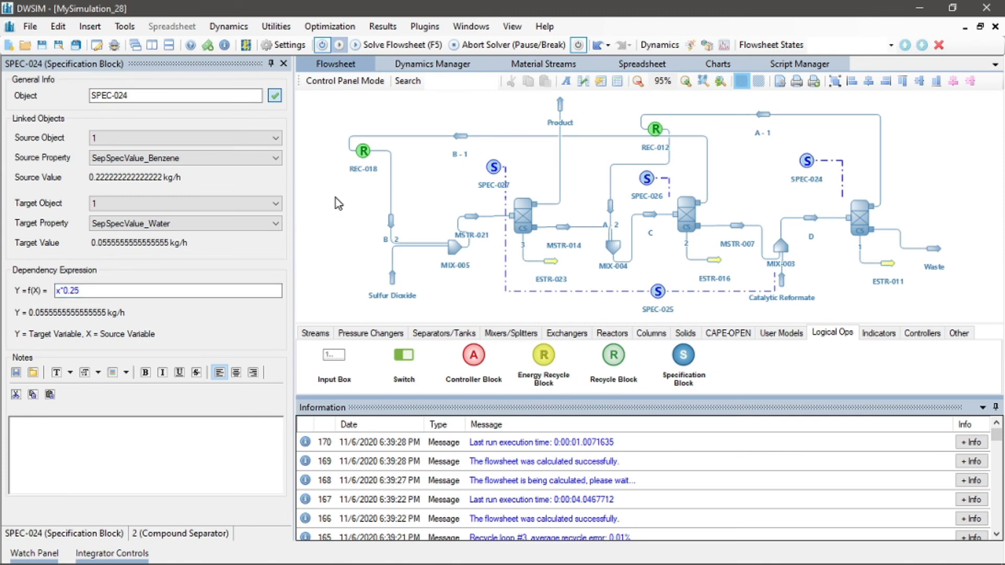
Review the problem questions on the presentation slides
key("alt+Tab")
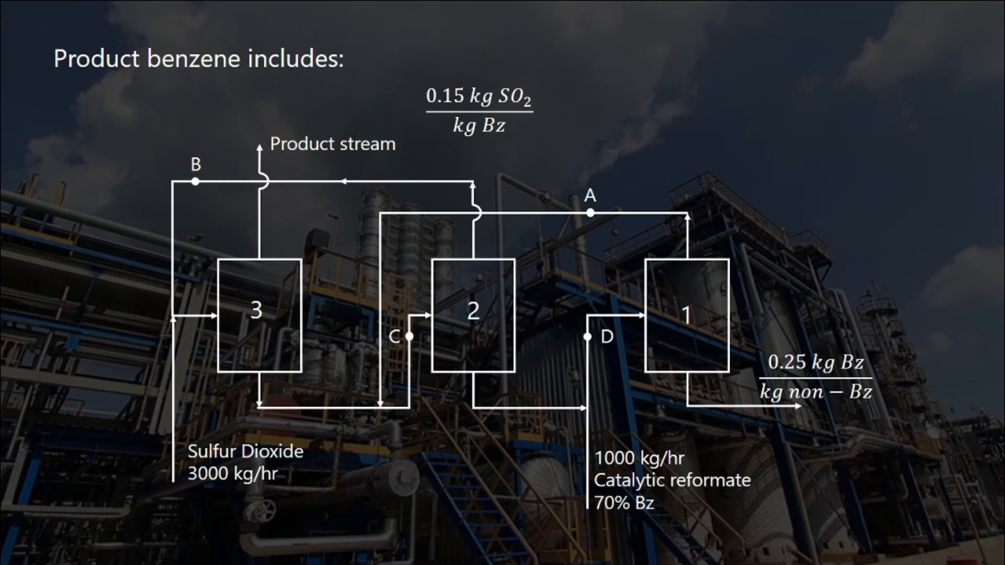
key("Right")
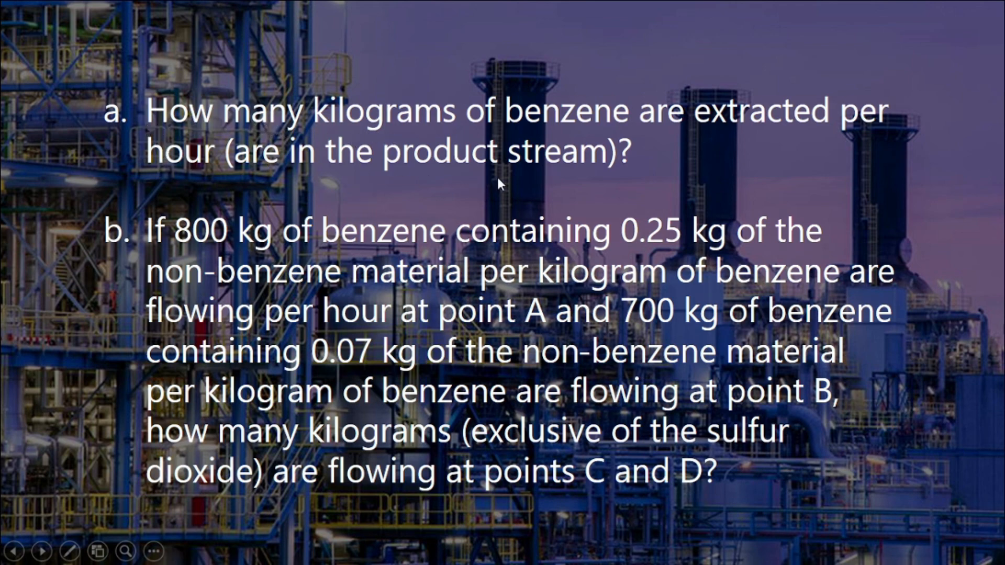
key("alt+Tab")
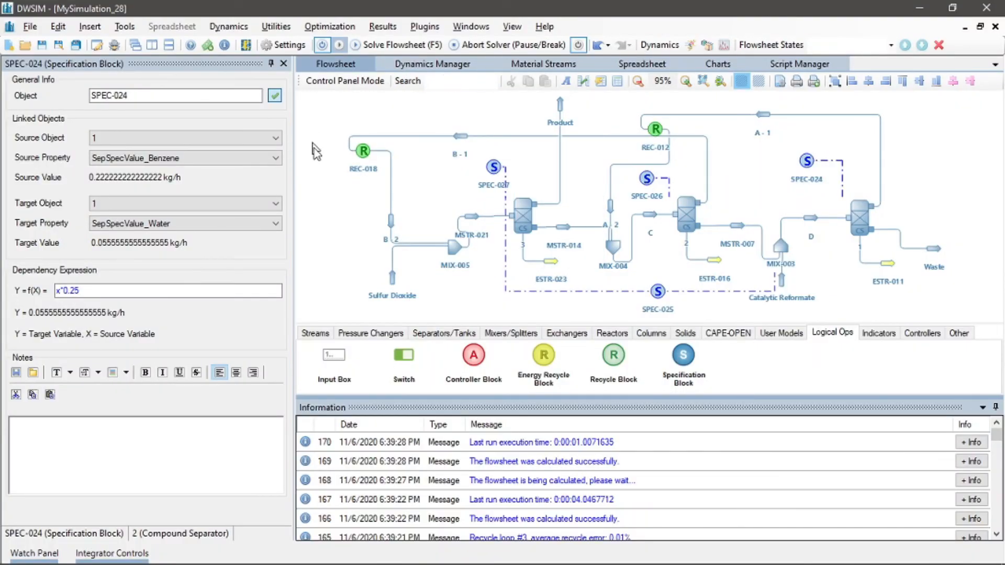
Place a master property table on the flowsheet above compound separator 1
left_click_drag(740, 165, 680, 179)
scroll(681, 180, "down", 2)
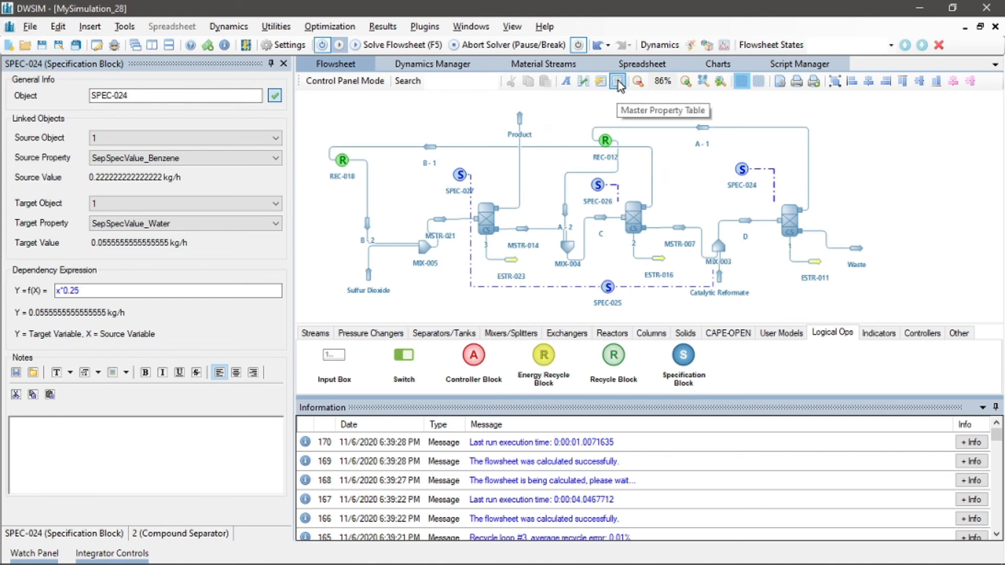
left_click(619, 86)
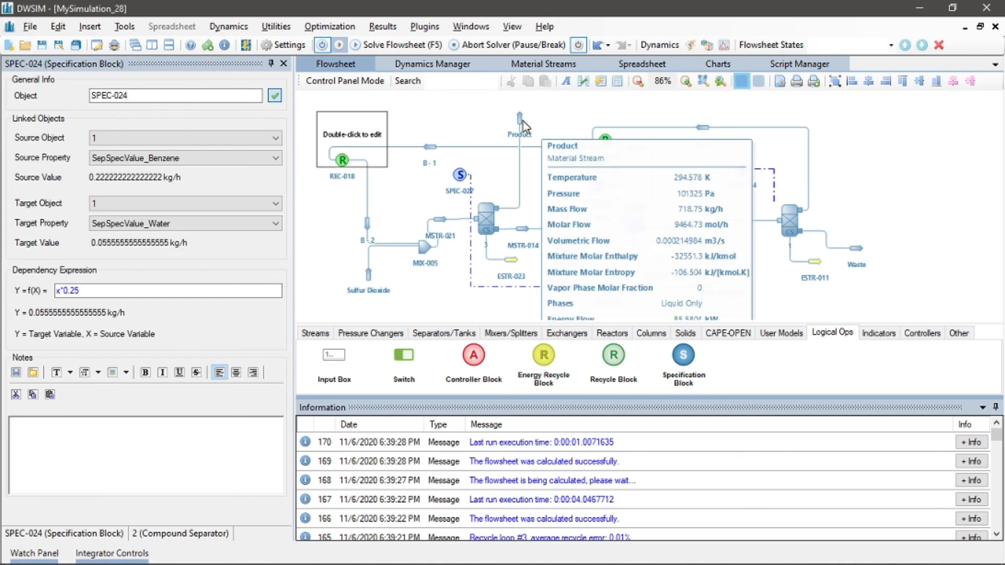
left_click_drag(353, 129, 874, 132)
double_click(870, 140)
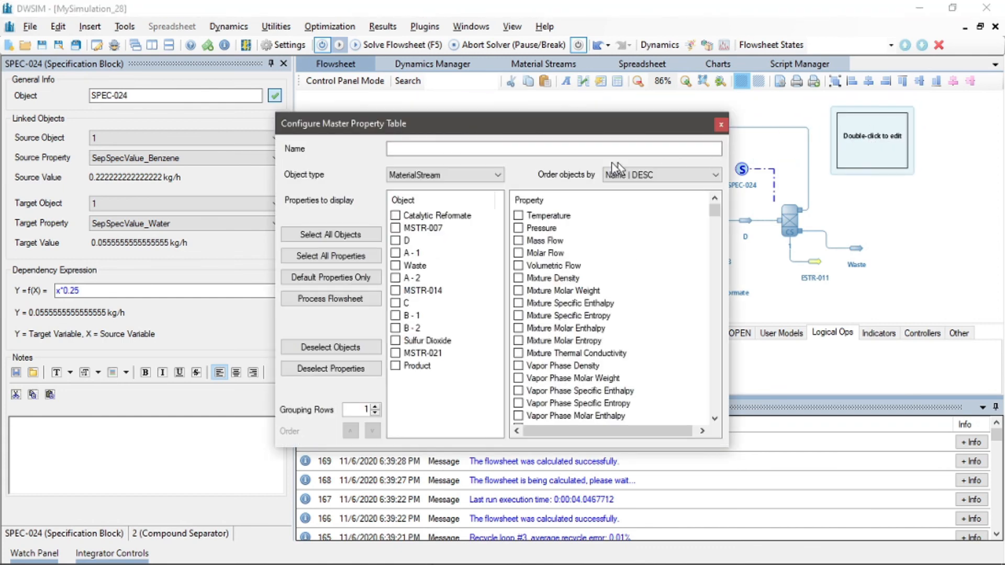
Name the table Question A, show the Product stream's benzene mixture mass flow, and nudge the table slightly
left_click(470, 151)
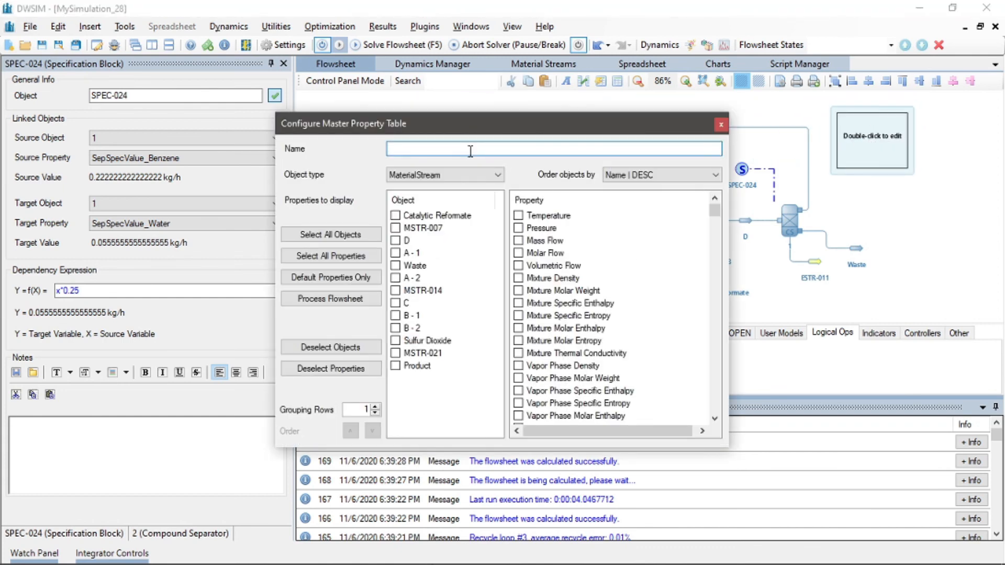
type("Que")
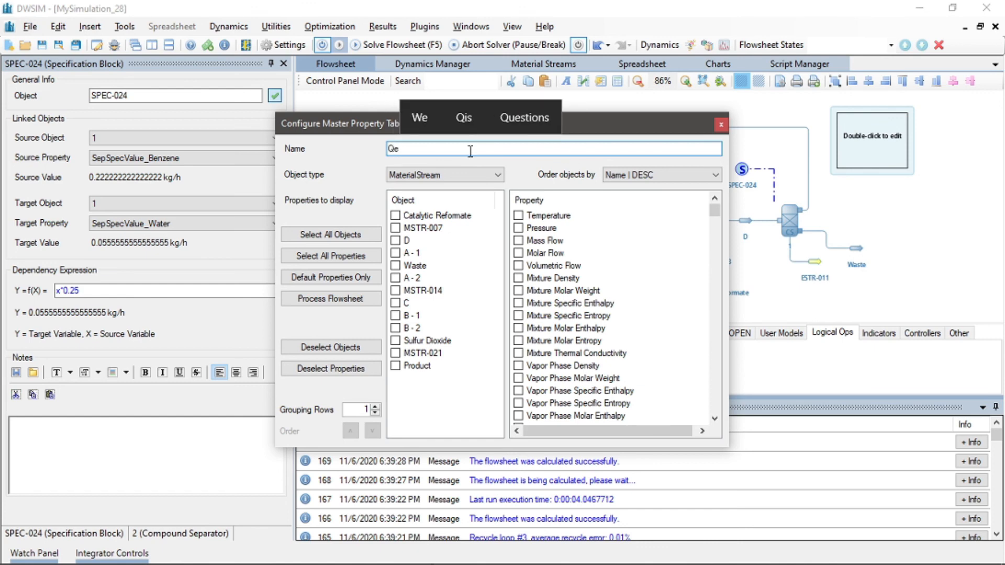
key("BackSpace")
type("uestion A")
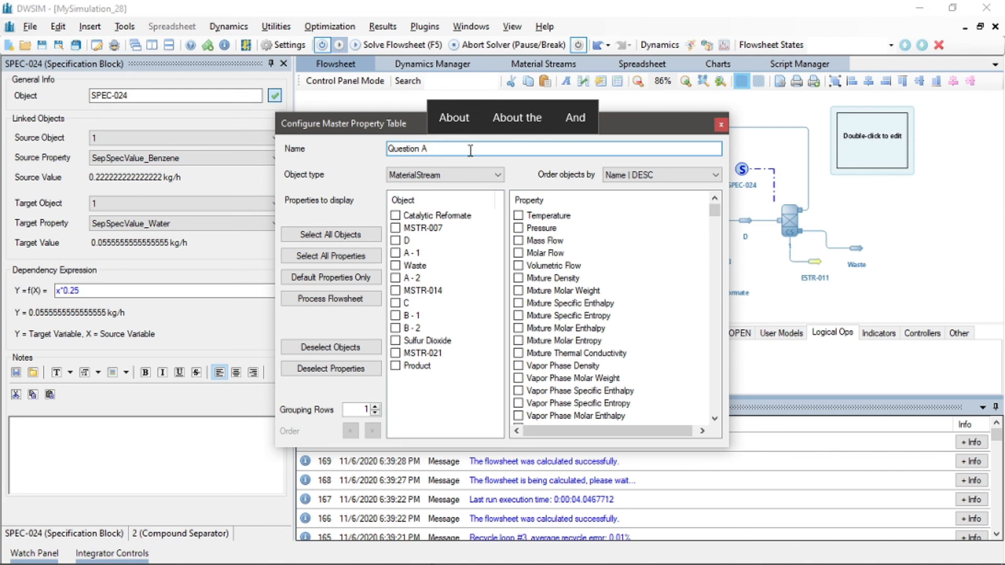
left_click(401, 363)
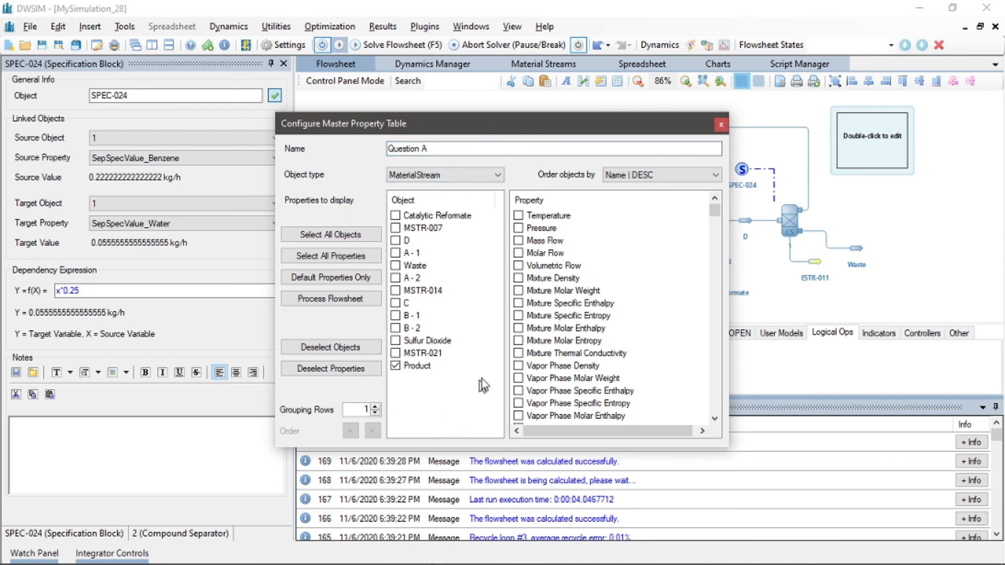
left_click(715, 418)
left_click_drag(715, 422, 716, 420)
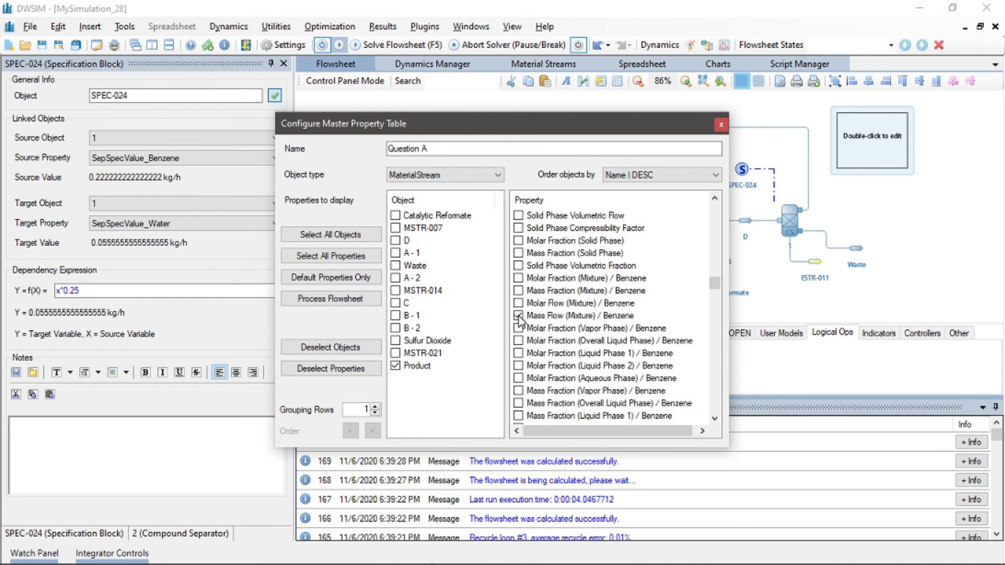
left_click(716, 124)
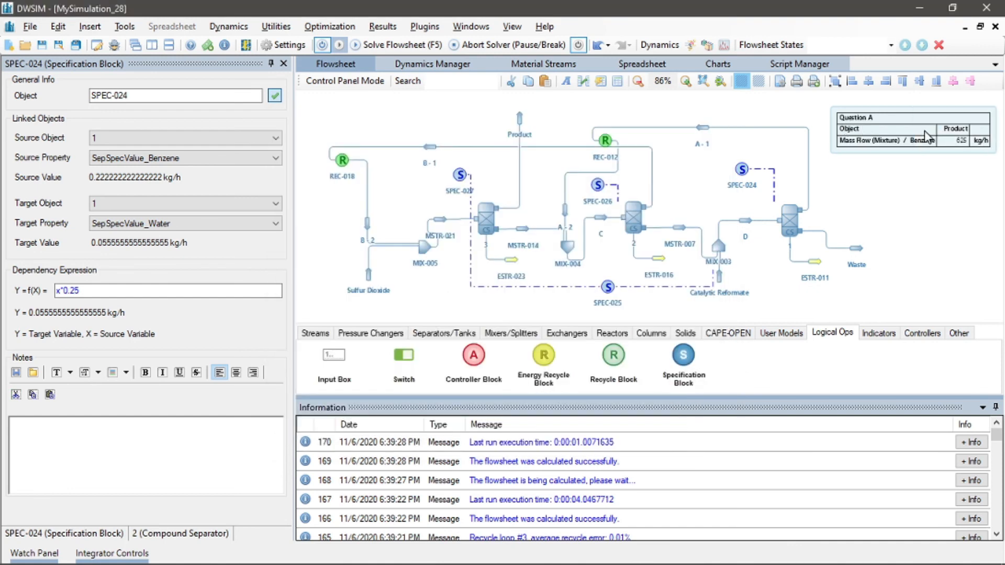
left_click_drag(924, 131, 906, 129)
left_click(911, 178)
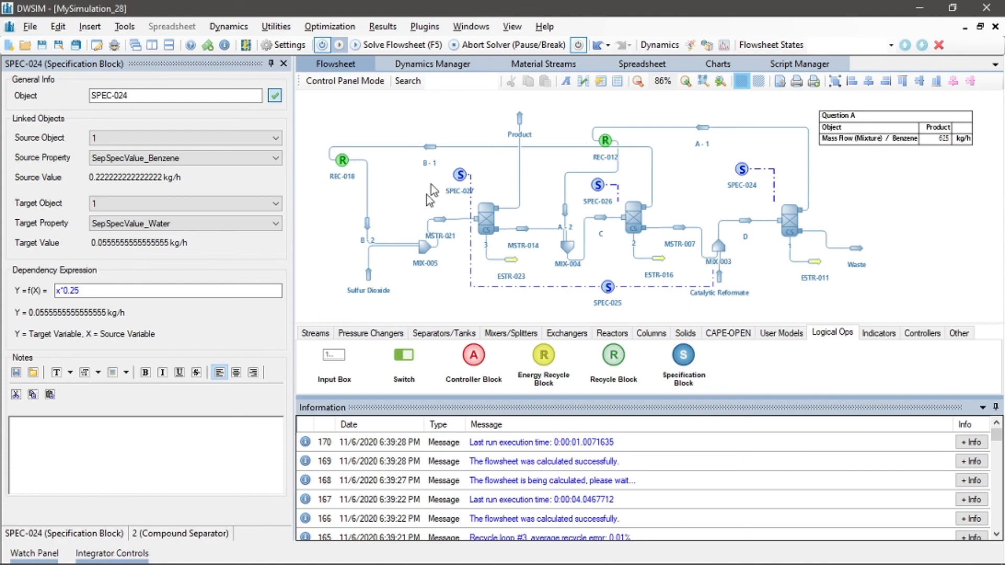
Place a second master property table below the Question A table
key("alt+Tab")
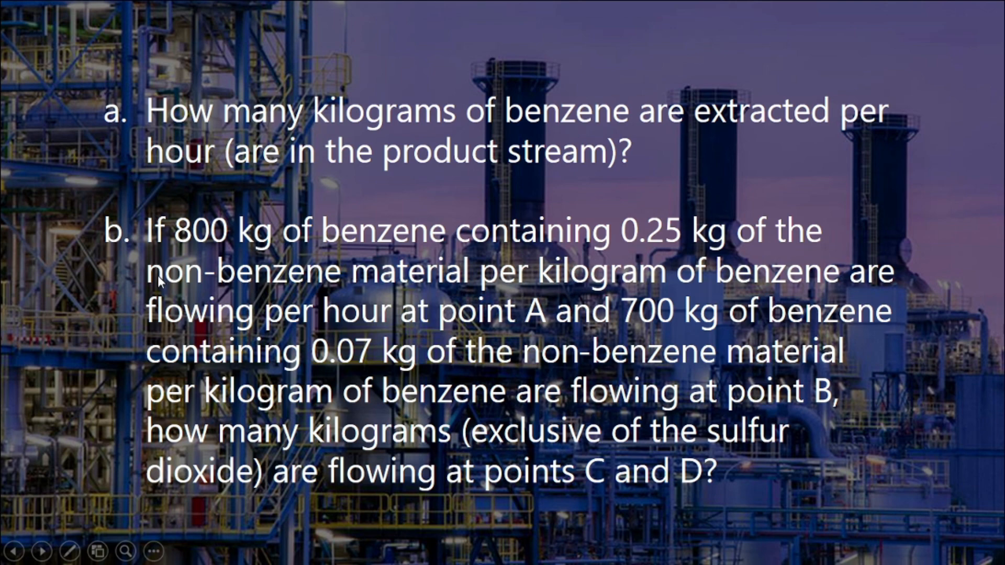
key("alt+Tab")
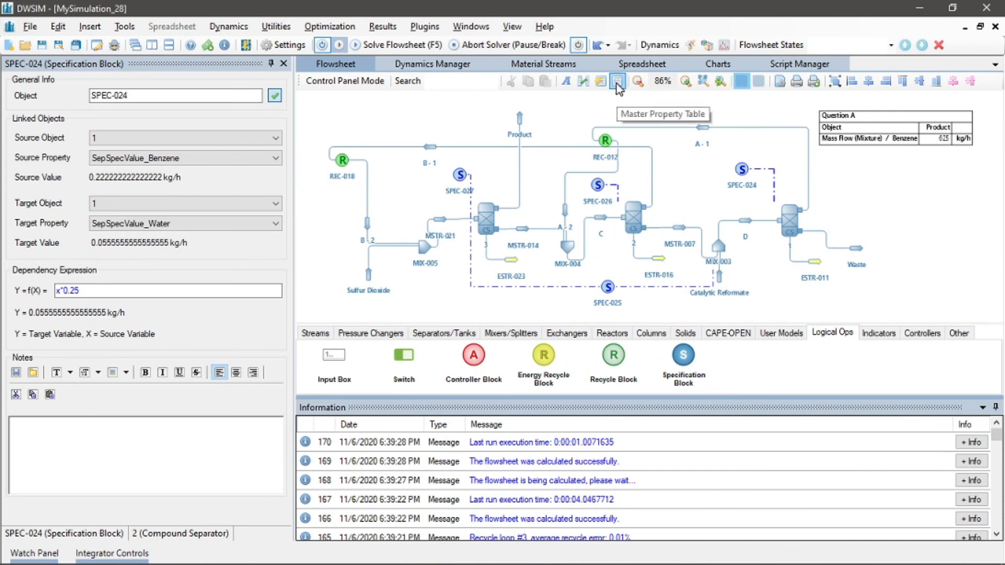
left_click(601, 81)
left_click_drag(330, 139, 846, 175)
left_click(835, 173)
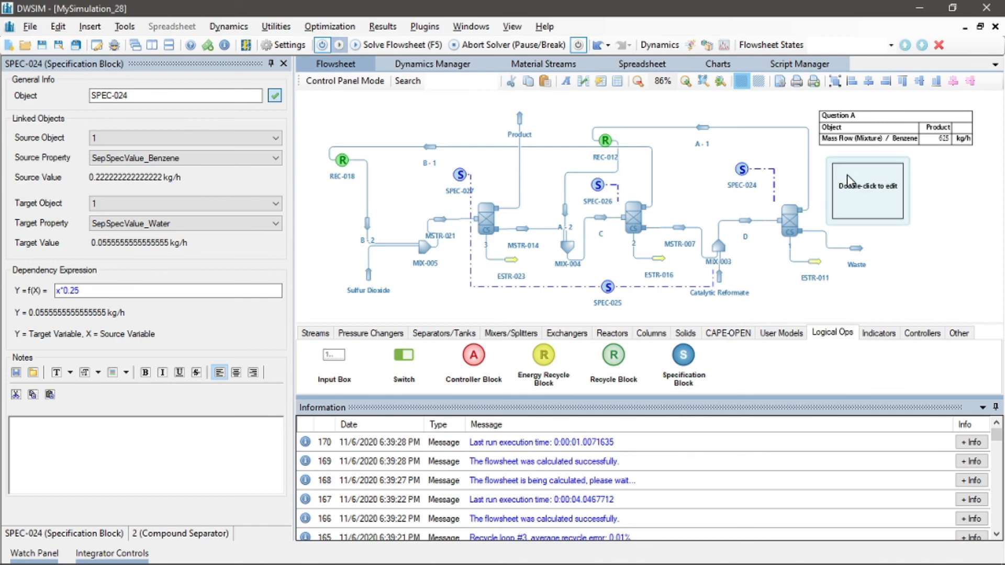
double_click(847, 179)
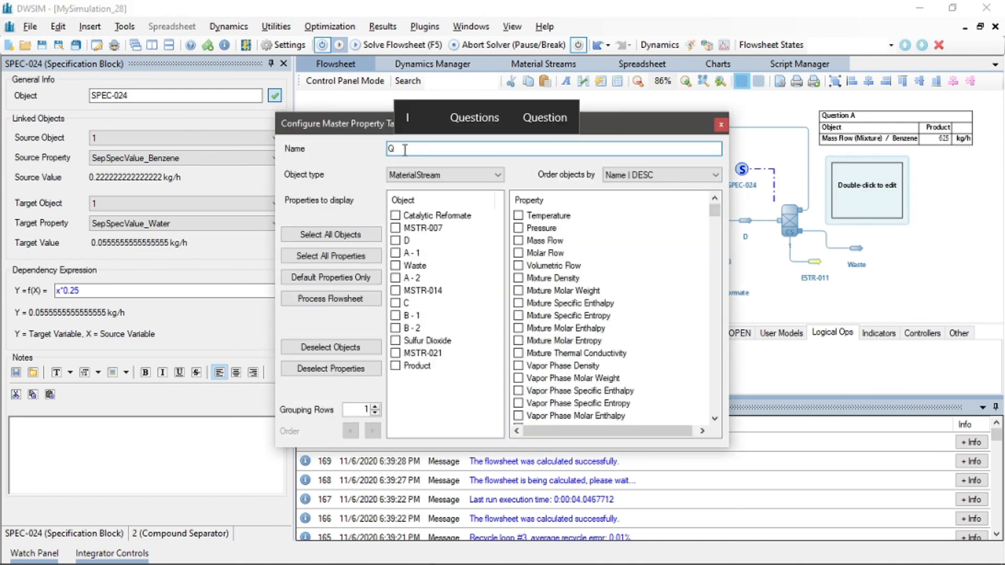
Name the table Question B and show streams D and C with benzene mixture mass flow and water mixture mass fraction
type("est")
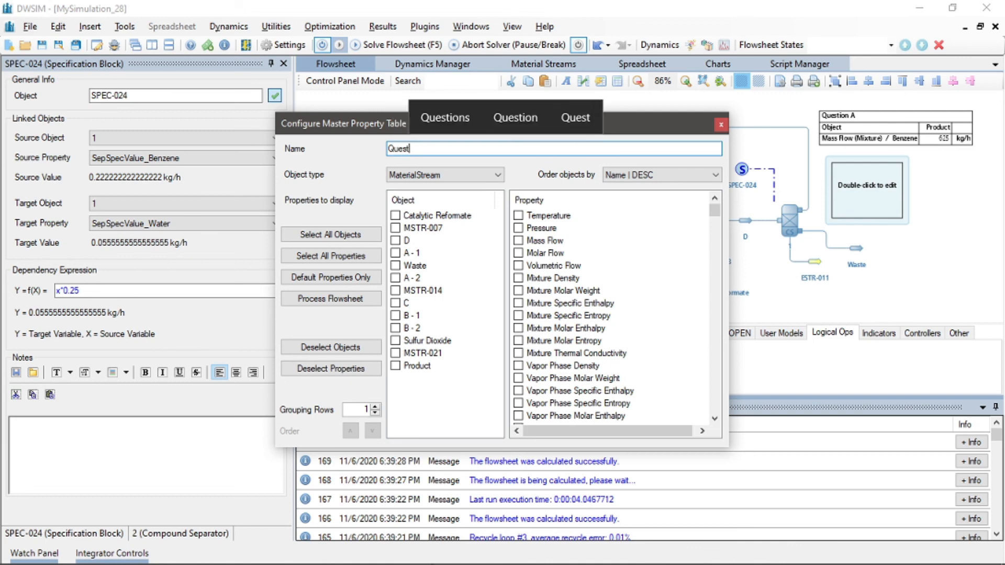
type("ion B")
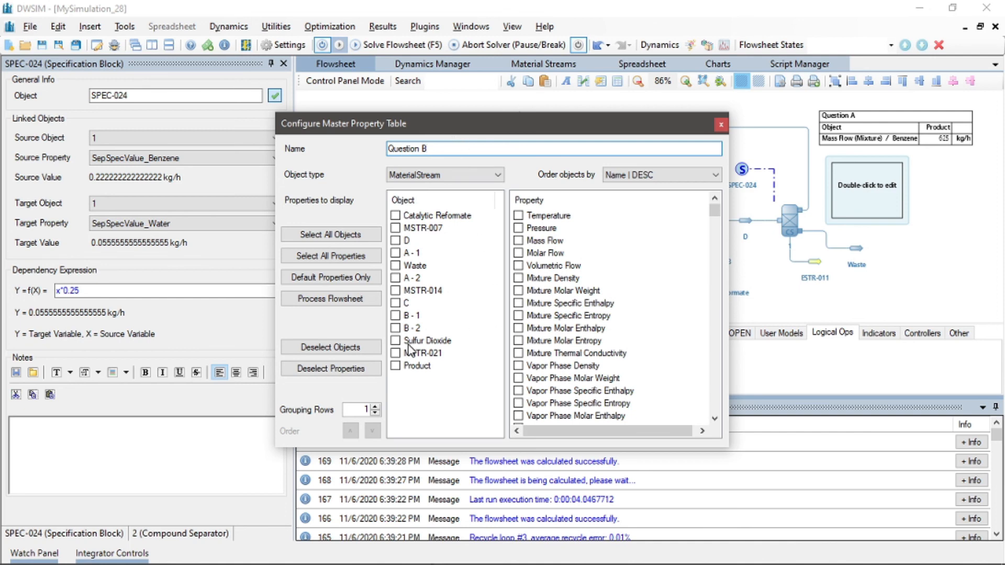
left_click(395, 301)
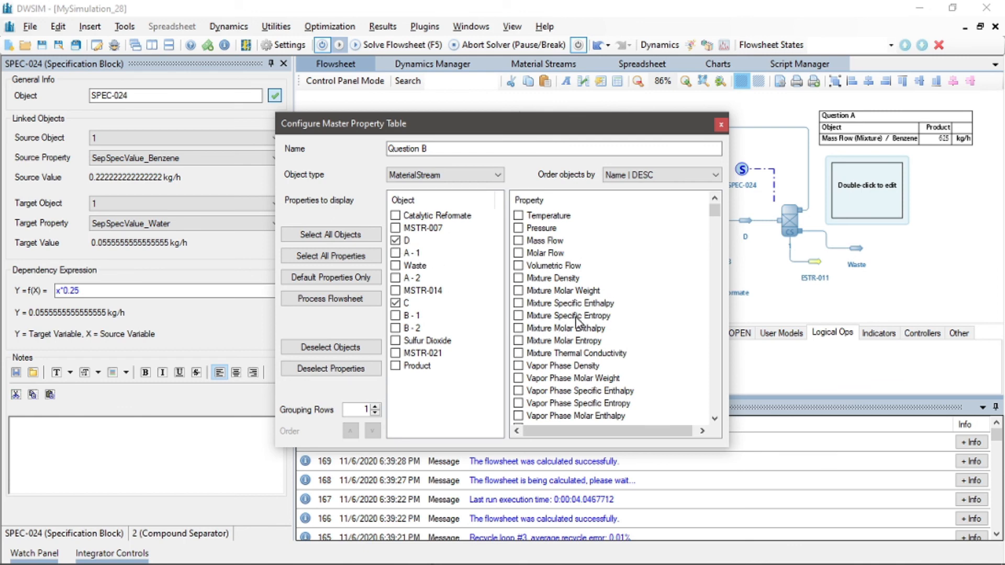
left_click(715, 419)
left_click(715, 419)
left_click_drag(715, 419, 715, 418)
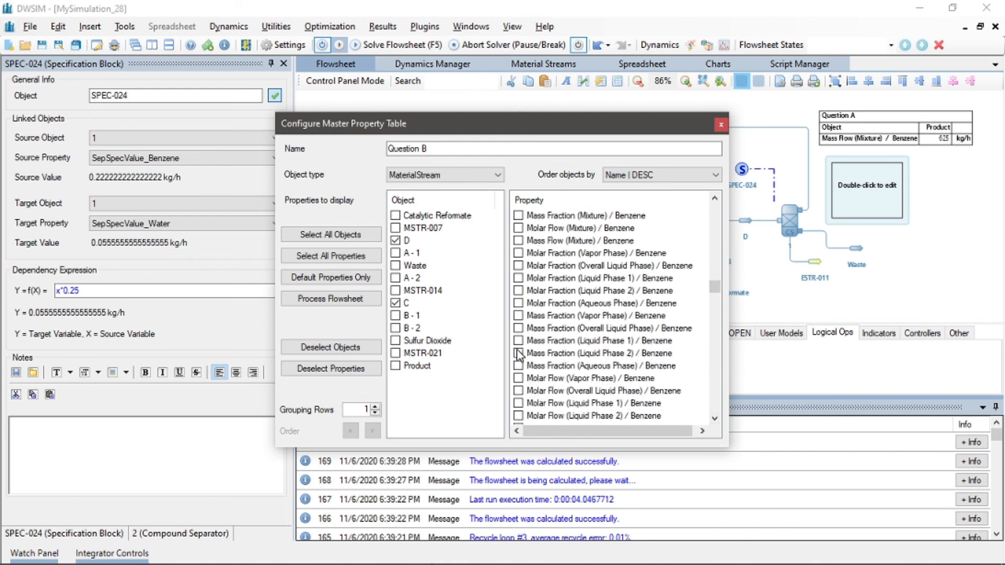
left_click(518, 240)
left_click(715, 418)
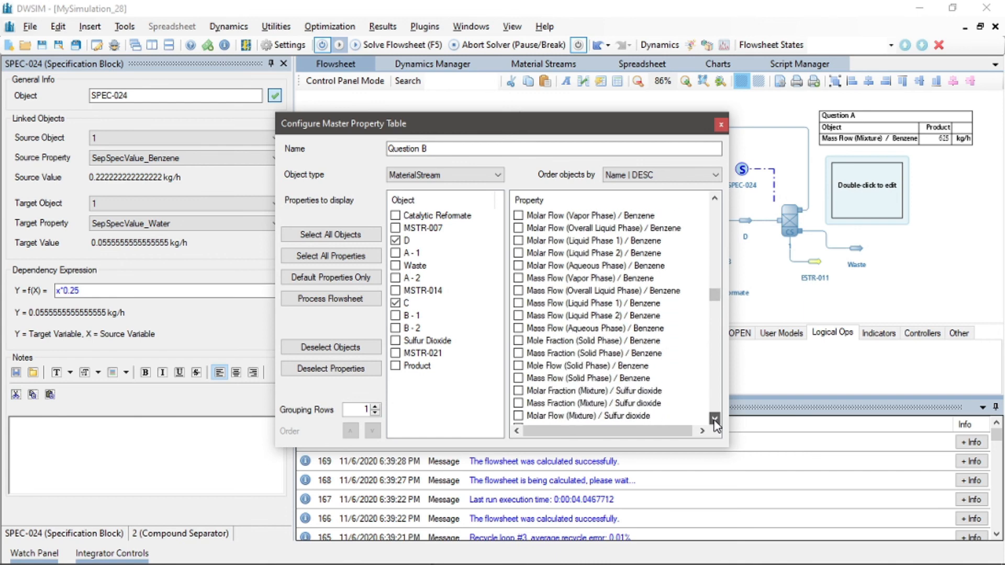
left_click_drag(714, 419, 715, 419)
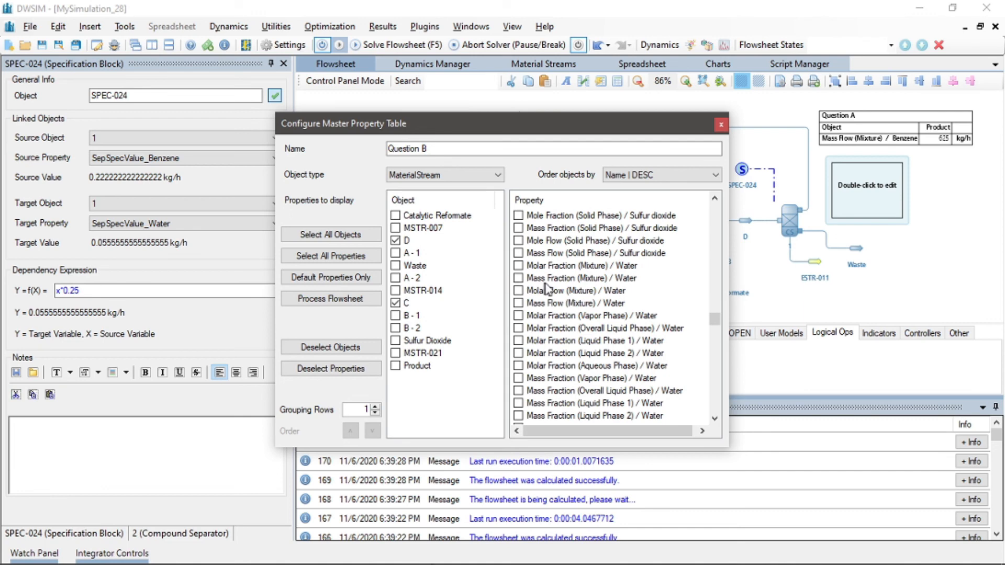
left_click(519, 279)
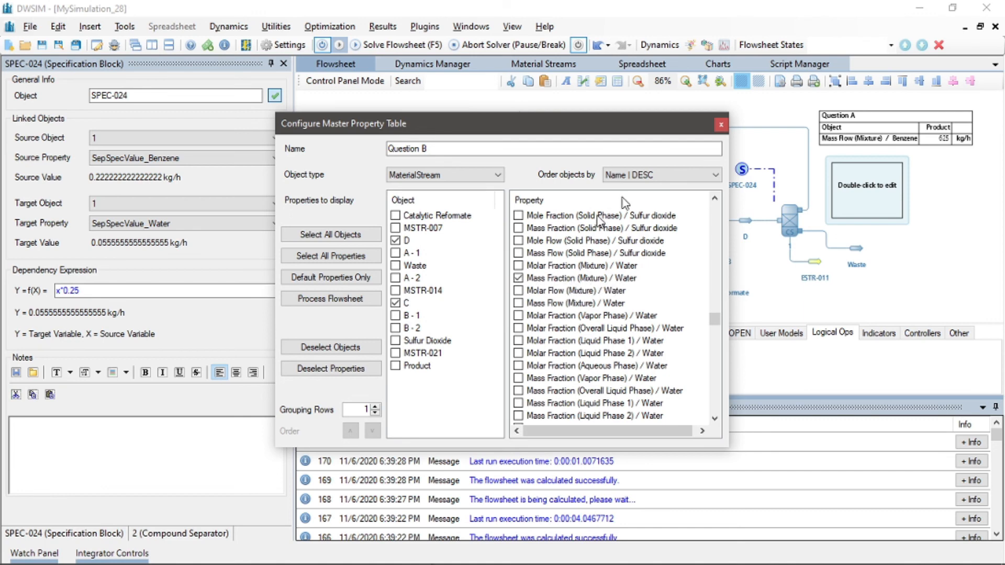
left_click(721, 126)
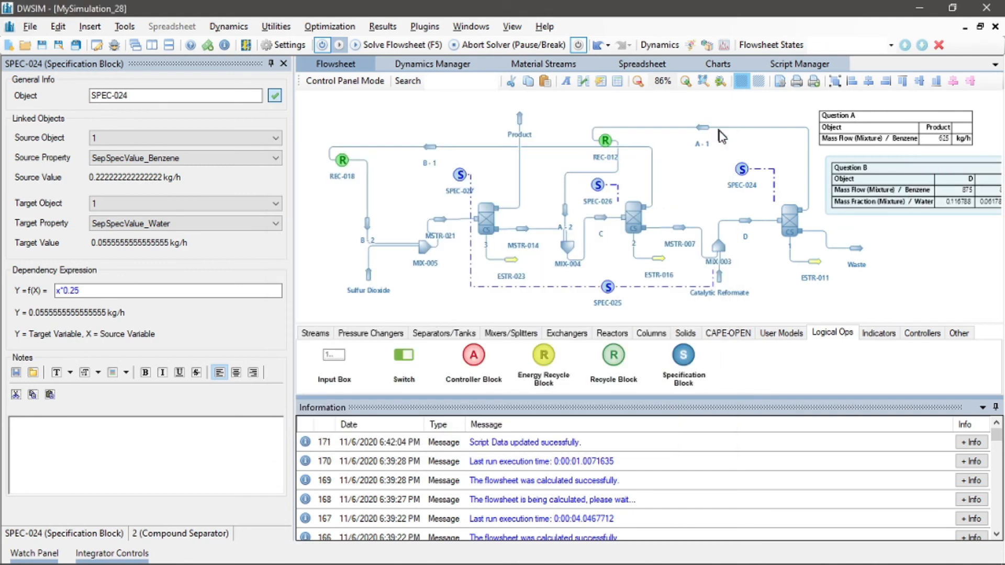
Reposition the Question B table beneath the Question A table
left_click_drag(909, 247, 790, 250)
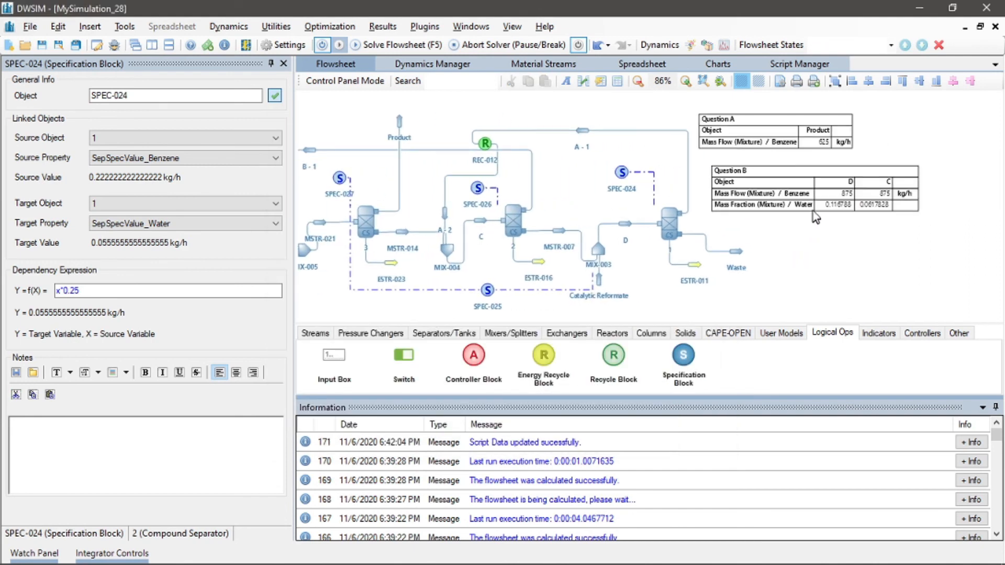
left_click_drag(815, 214, 802, 212)
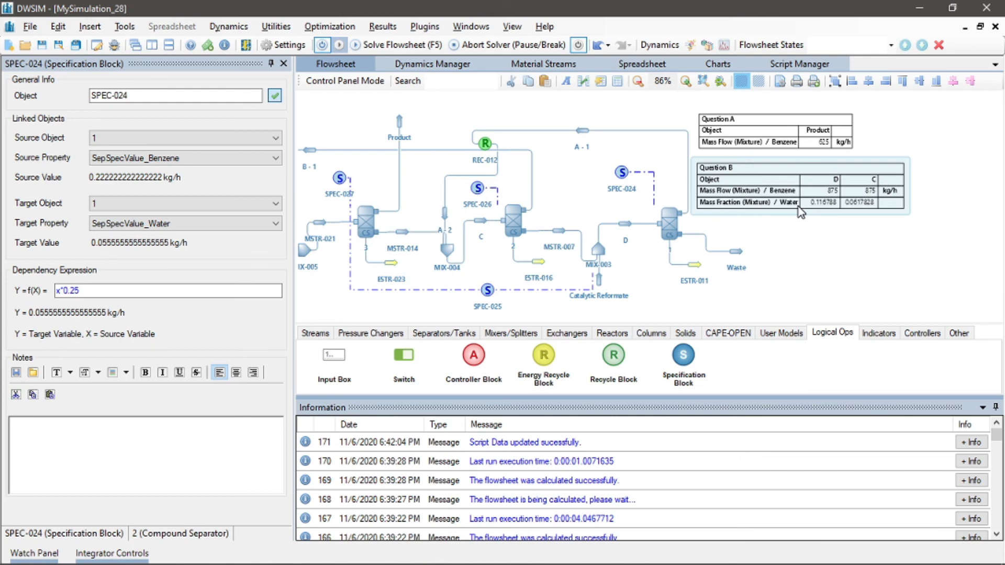
left_click(801, 246)
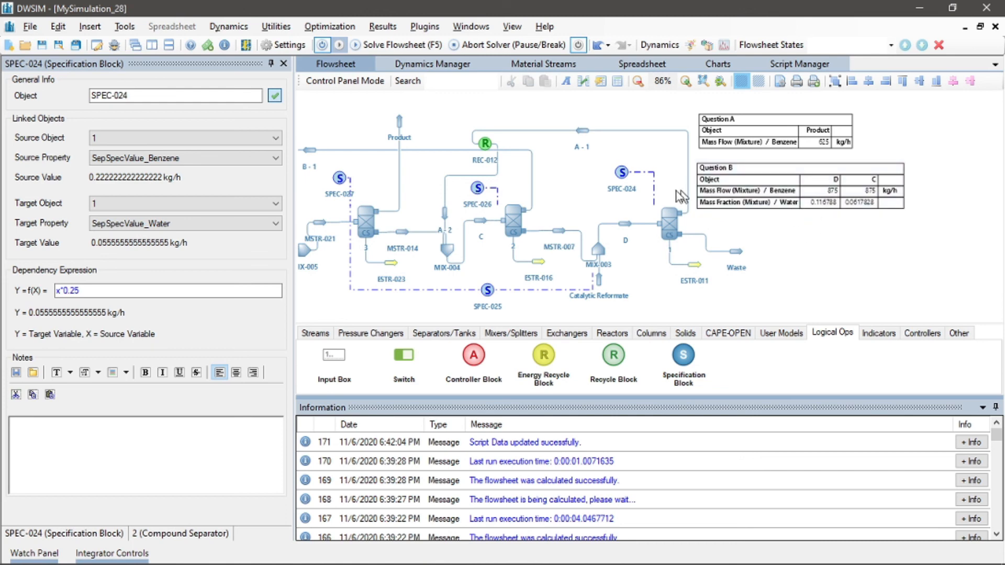
left_click(637, 81)
left_click_drag(551, 171, 602, 166)
left_click_drag(797, 180, 797, 177)
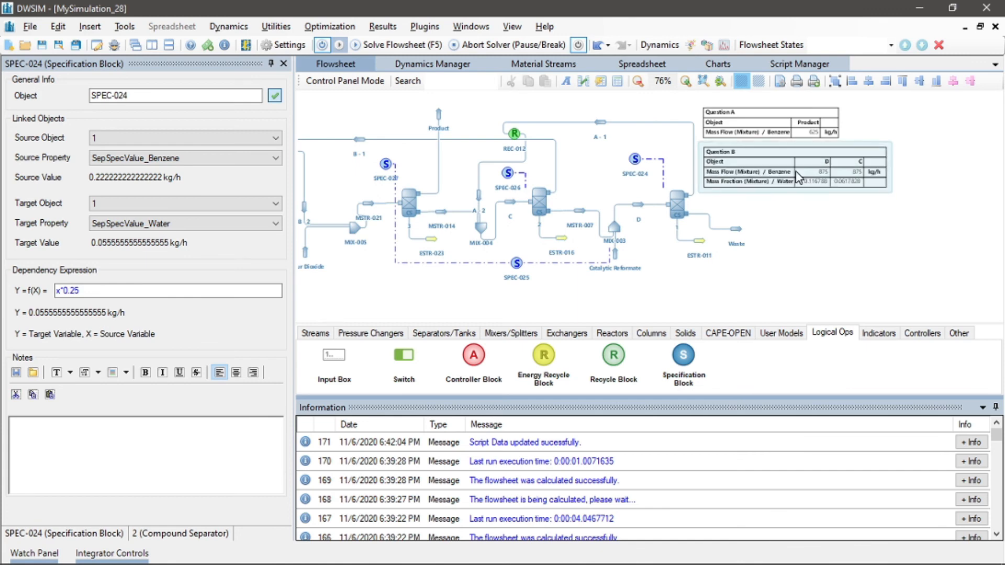
Solve the whole flowsheet
left_click(686, 81)
left_click(686, 81)
left_click_drag(644, 183, 484, 193)
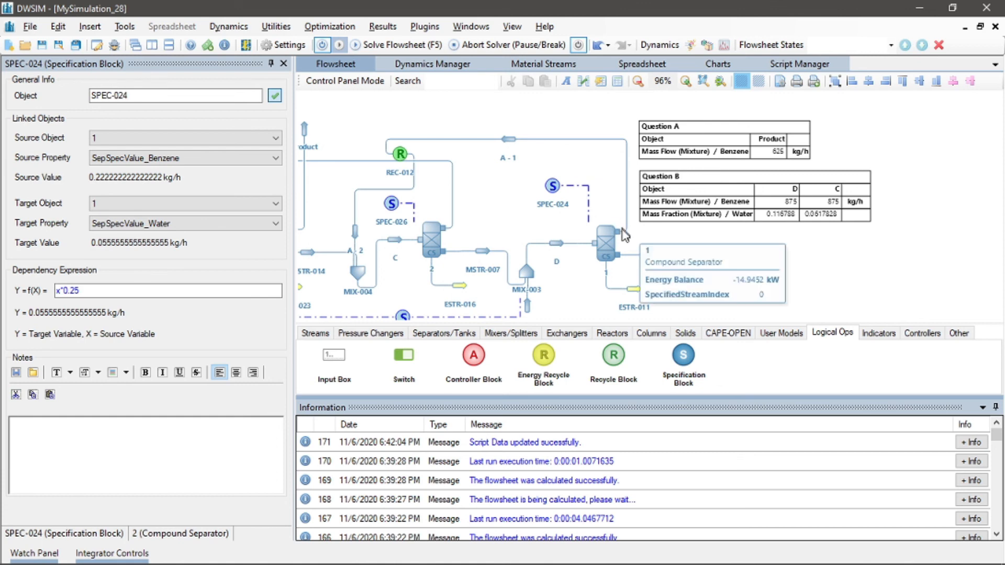
left_click(408, 44)
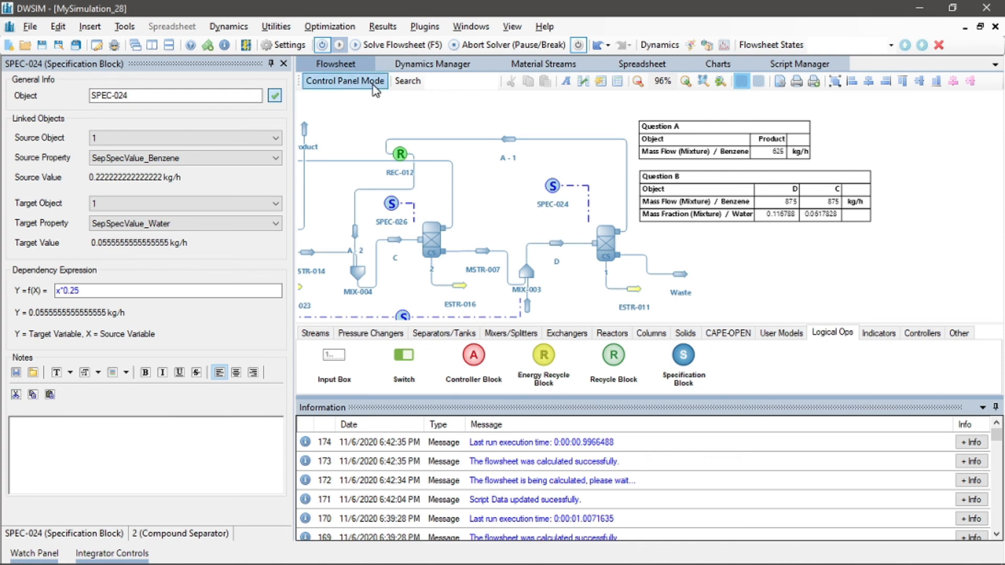
Switch the Question B table's water property to the mixture mass flow of water
left_click(761, 204)
double_click(760, 205)
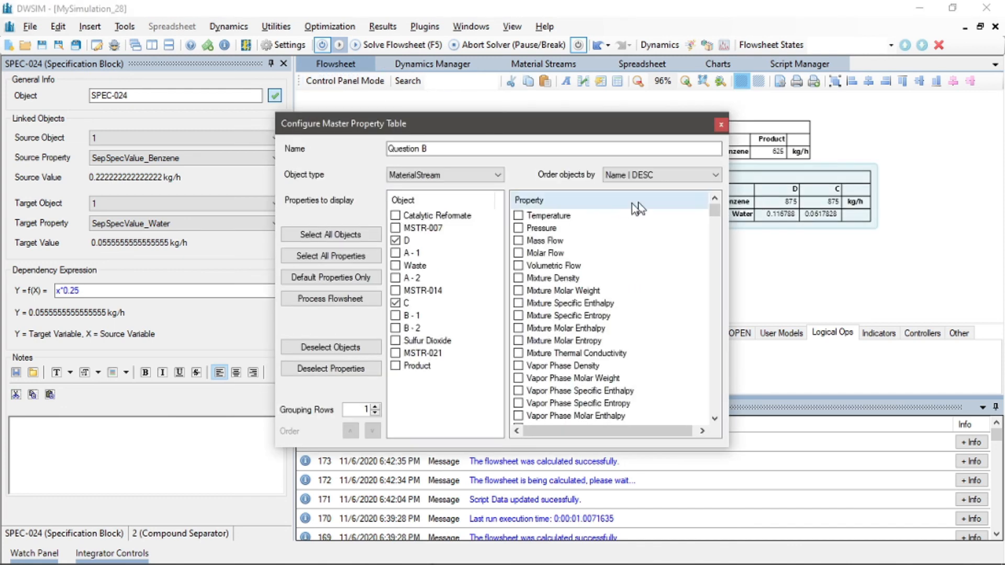
left_click_drag(715, 419, 716, 420)
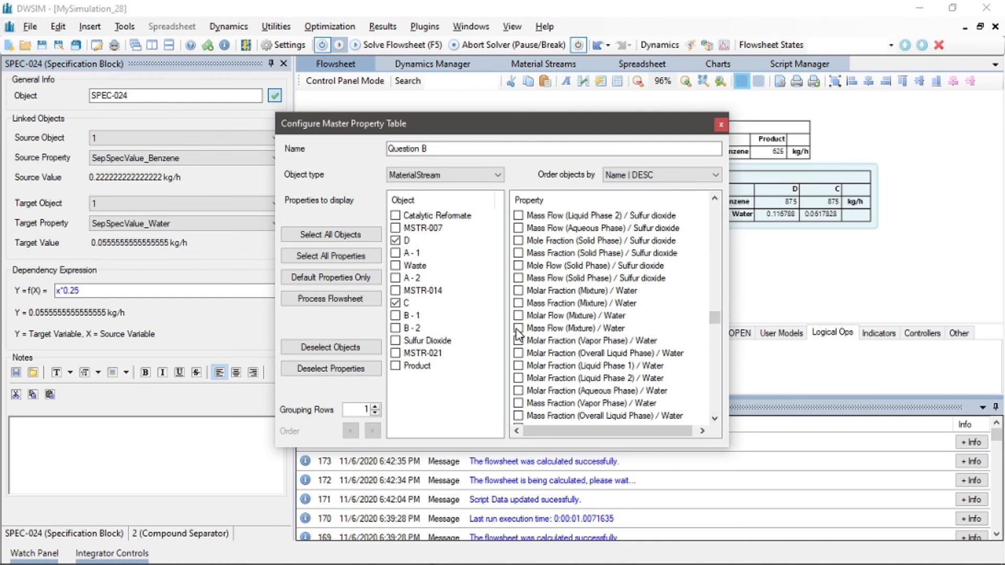
left_click(720, 124)
left_click(780, 278)
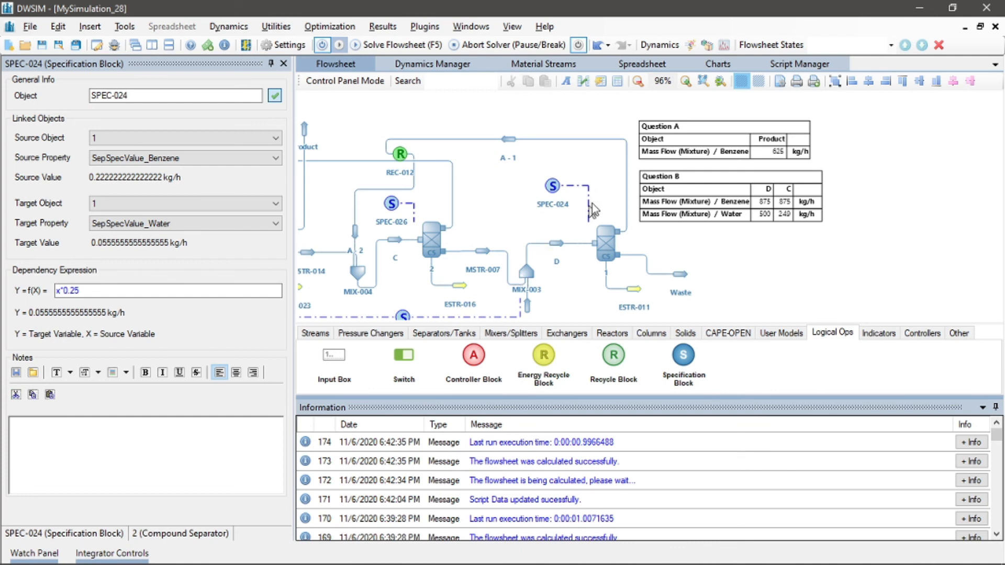
Switch to the manual solution PDF and review its answers for questions a and b
key("alt+Tab")
key("alt+Tab")
key("alt+Tab")
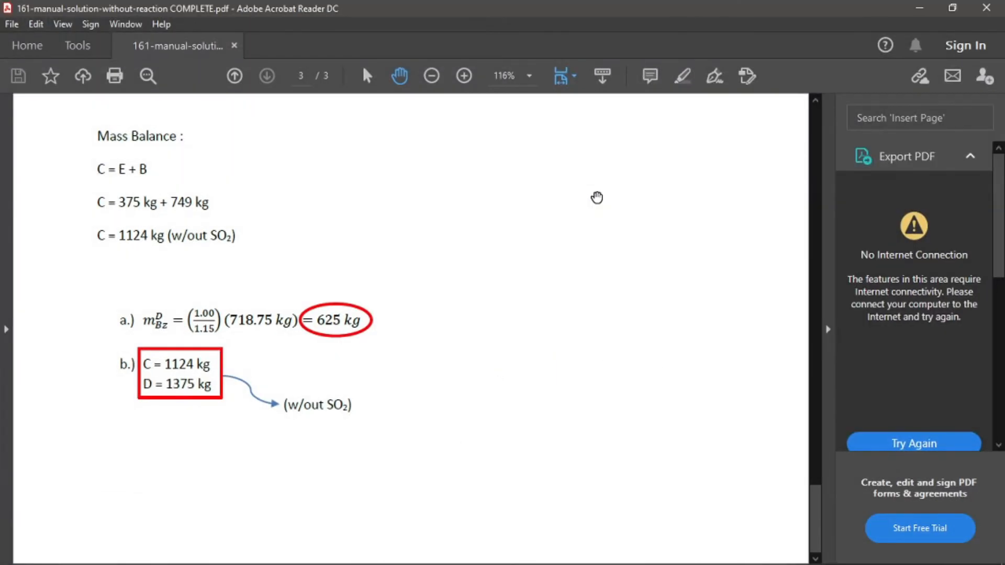
left_click_drag(475, 195, 474, 292)
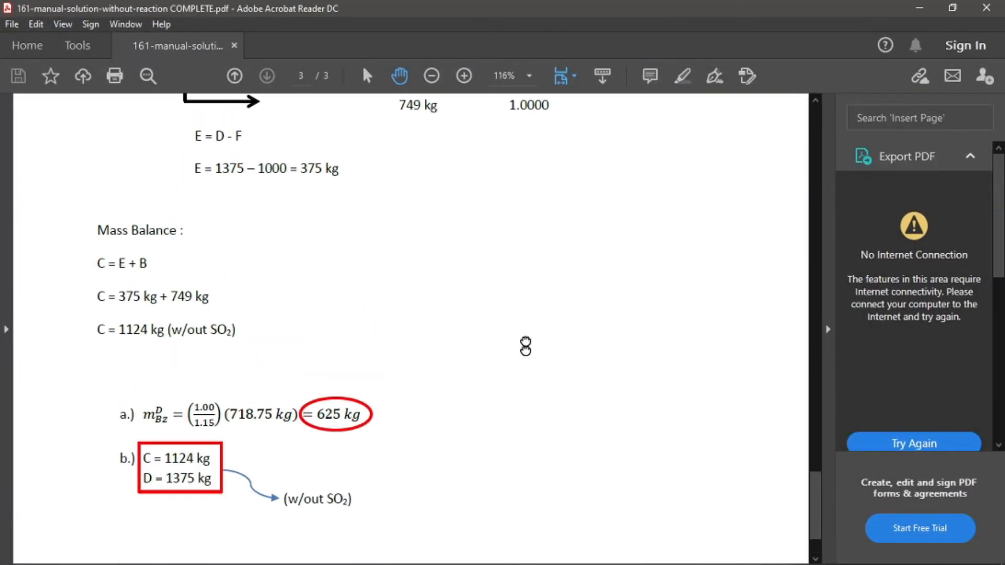
Scroll through the manual solution PDF to review the given data, calculations and final answers
left_click_drag(523, 355, 523, 260)
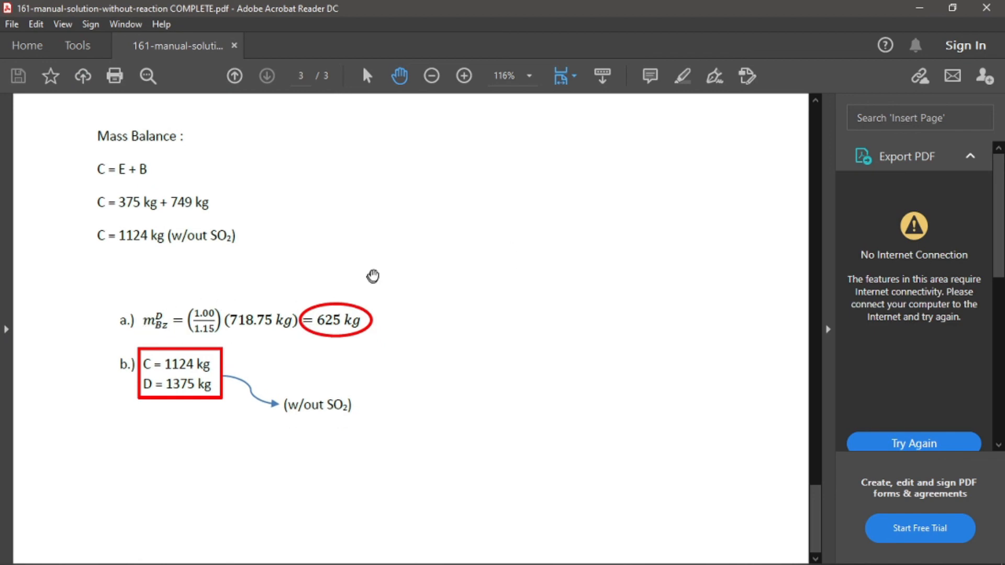
scroll(388, 227, "up", 10)
scroll(389, 215, "up", 10)
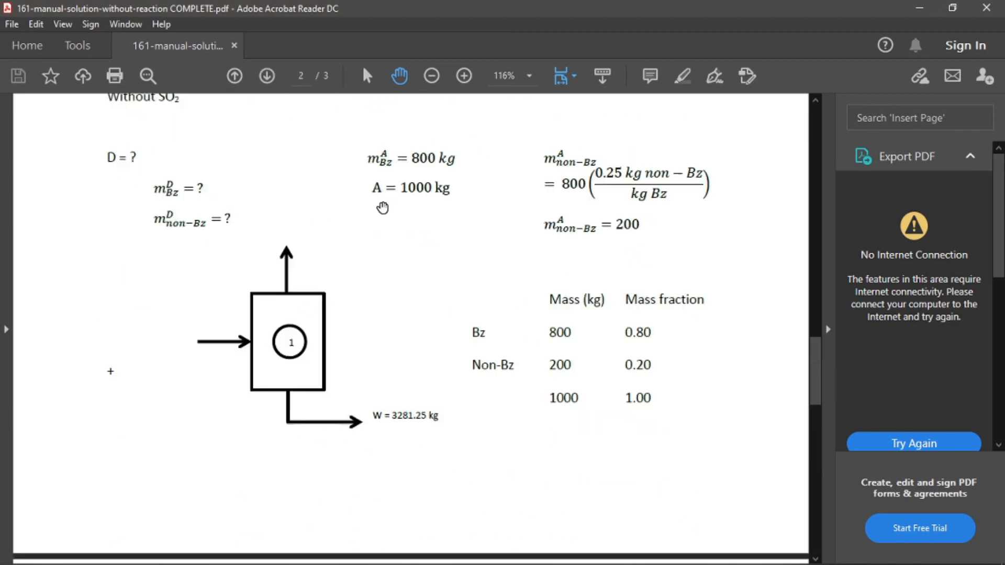
scroll(383, 204, "up", 10)
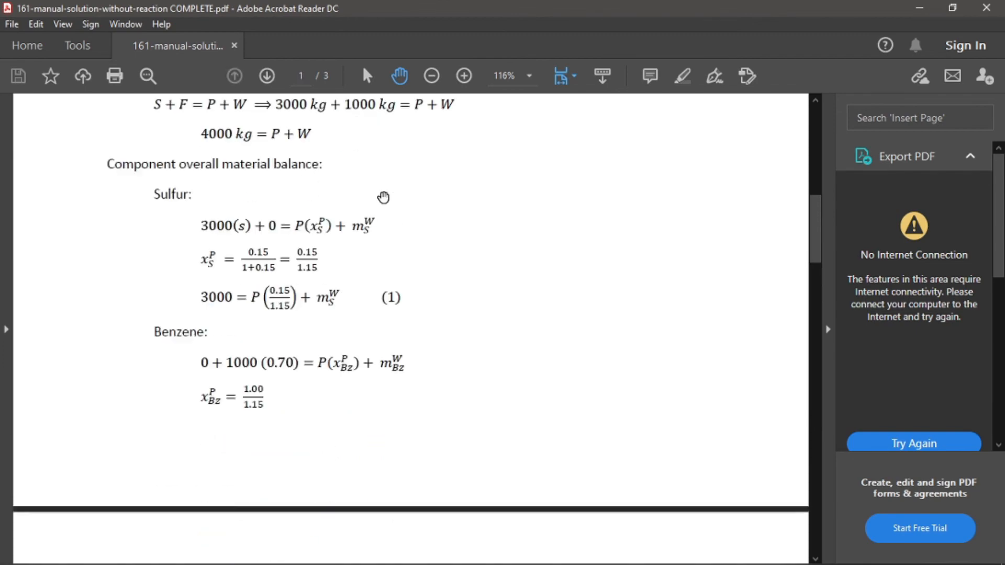
scroll(384, 195, "up", 3)
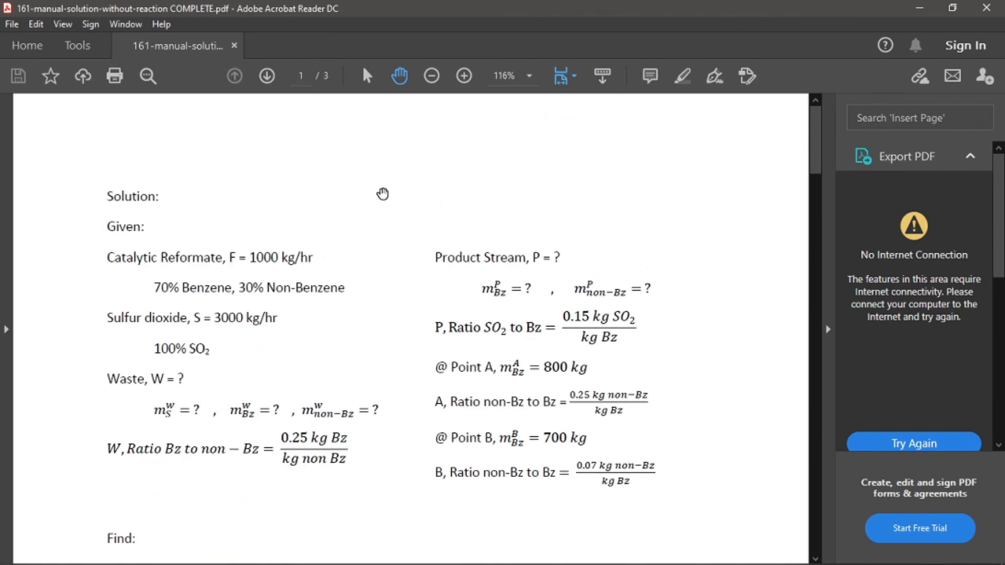
scroll(377, 193, "down", 10)
scroll(369, 192, "down", 15)
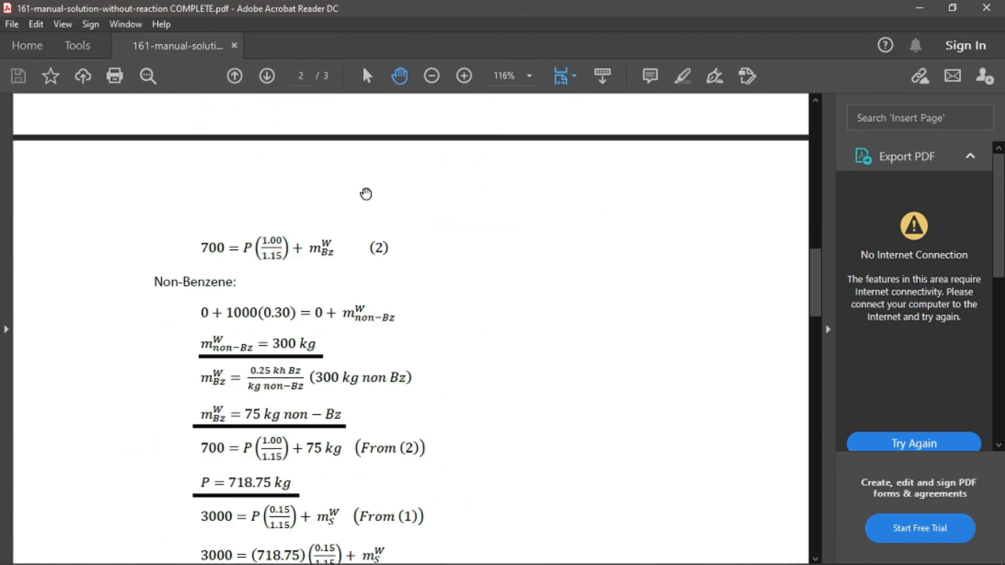
scroll(344, 183, "down", 12)
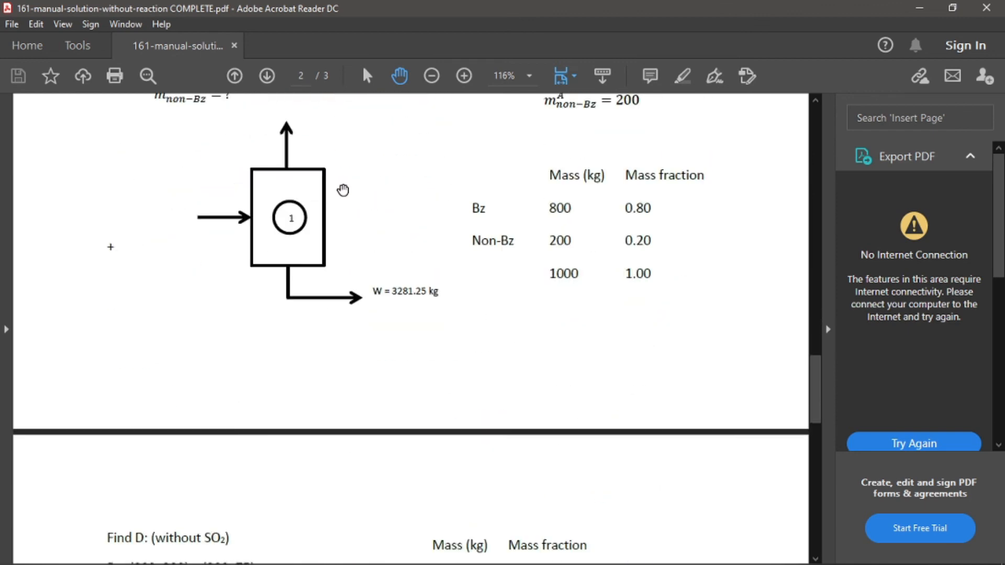
scroll(323, 200, "down", 13)
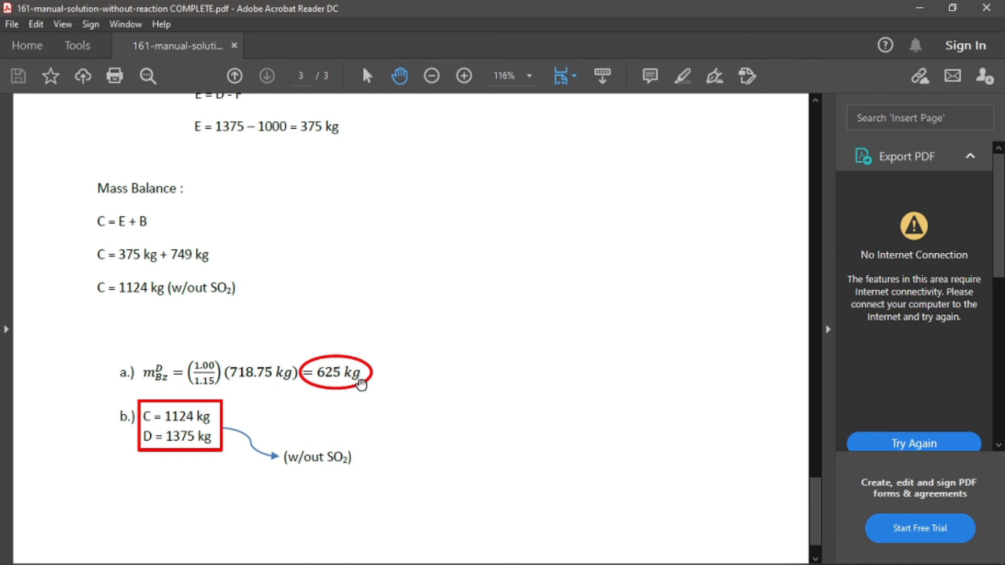
Switch between the DWSIM flowsheet and the PDF to compare the Question A and B tables with the manual answers
key("alt+Tab")
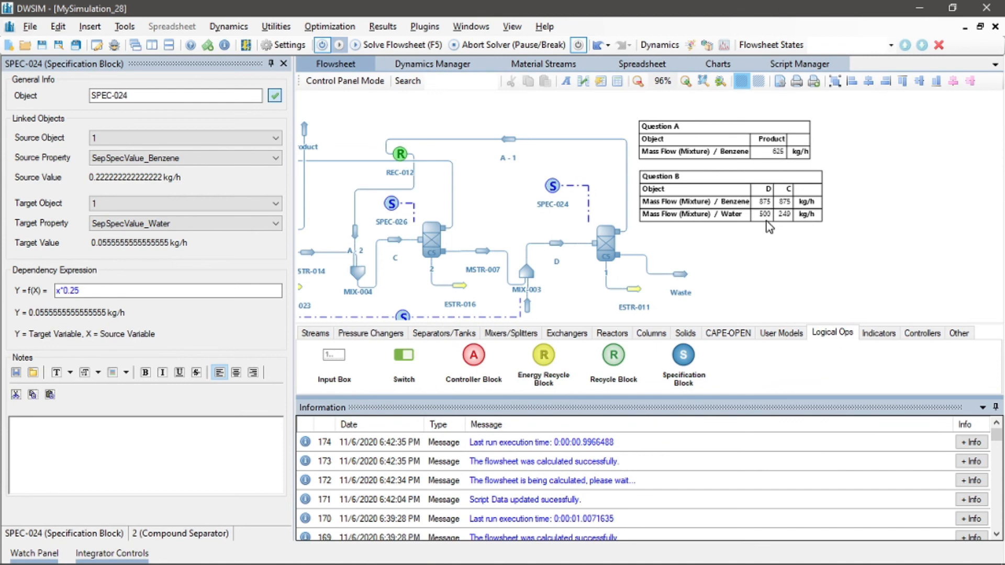
key("alt+Tab")
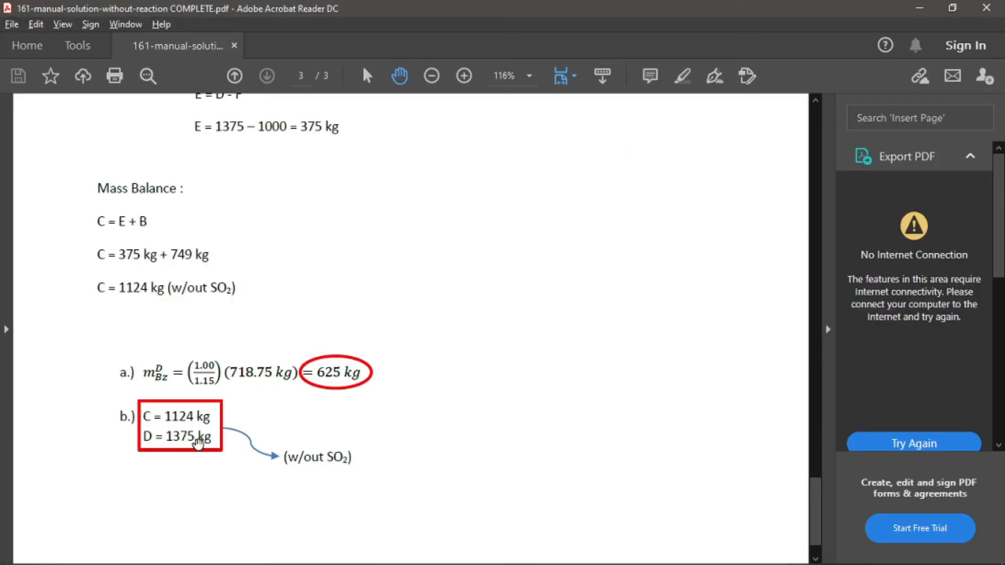
key("alt+Tab")
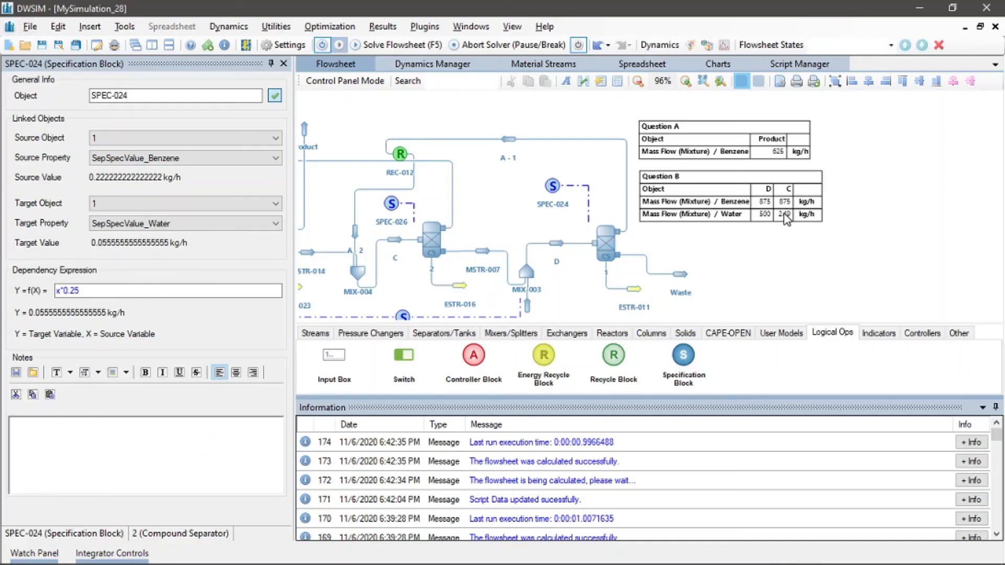
key("alt+Tab")
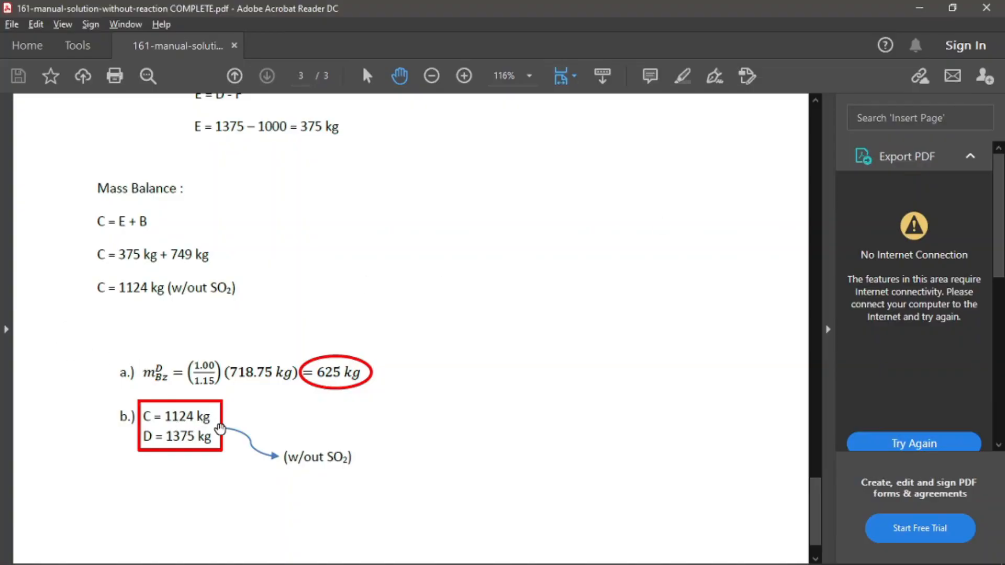
key("alt+Tab")
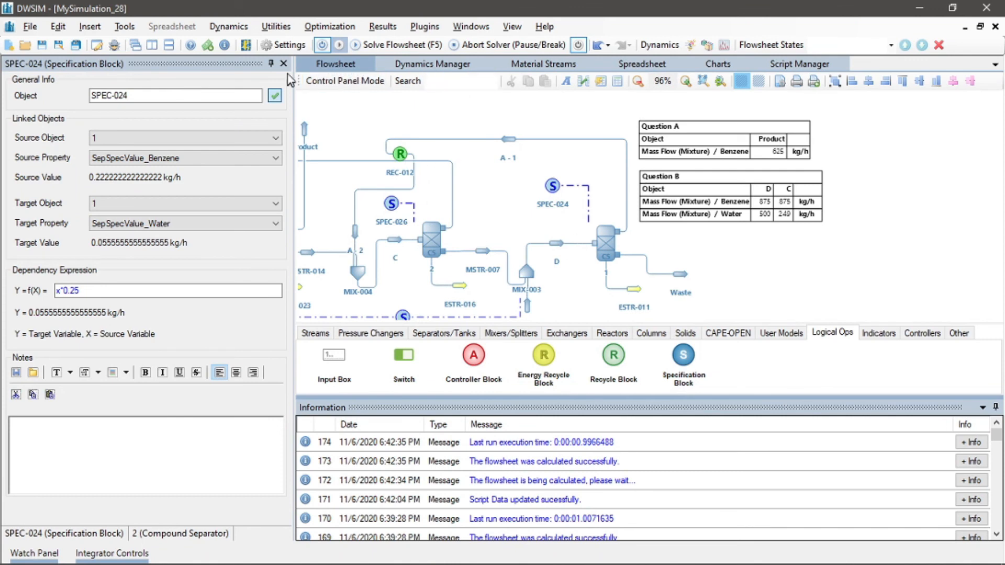
Close the specification block's property panel and enlarge the flowsheet canvas by shrinking the information panel
left_click(287, 65)
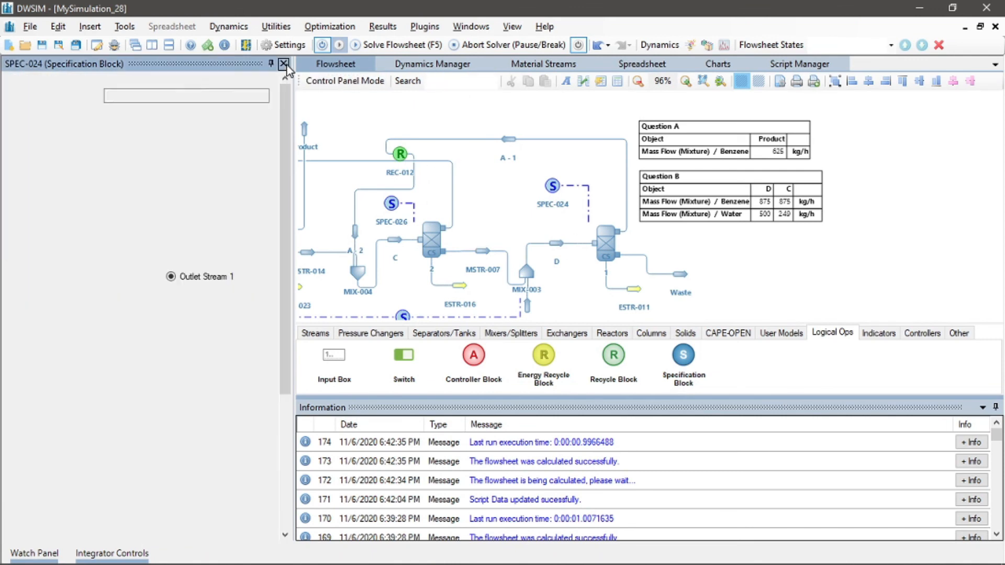
left_click(287, 65)
left_click_drag(268, 120, 414, 107)
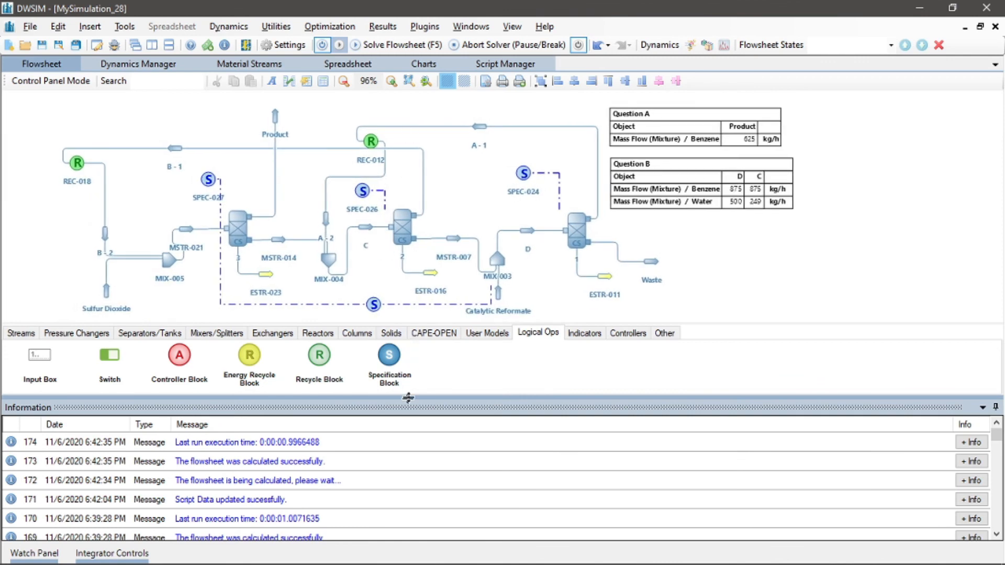
left_click_drag(410, 396, 410, 442)
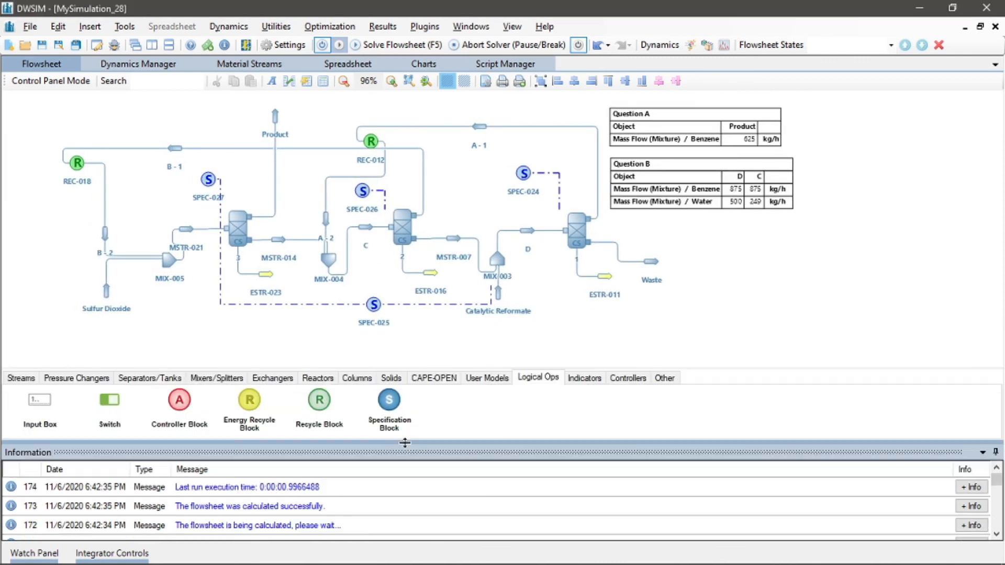
left_click_drag(306, 197, 351, 203)
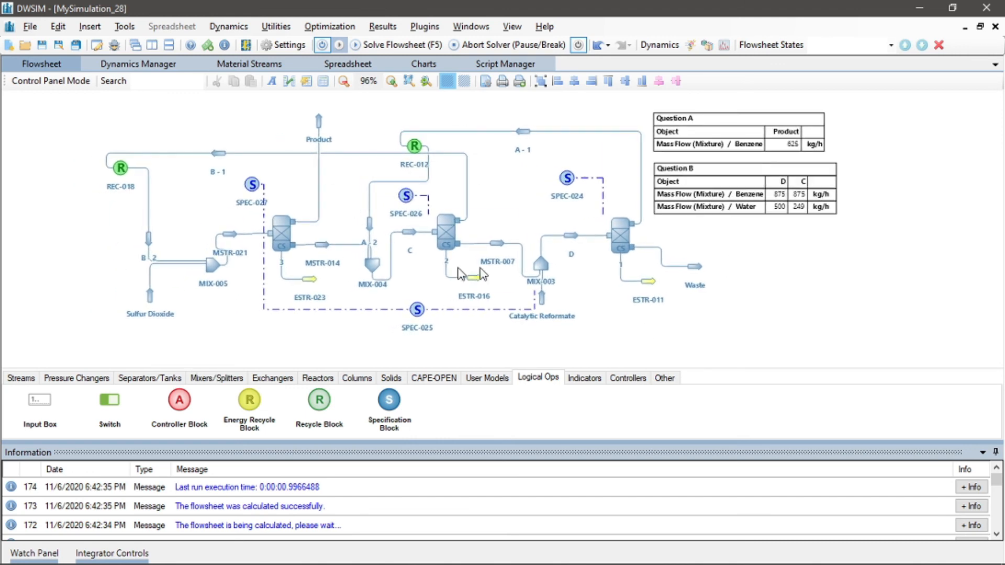